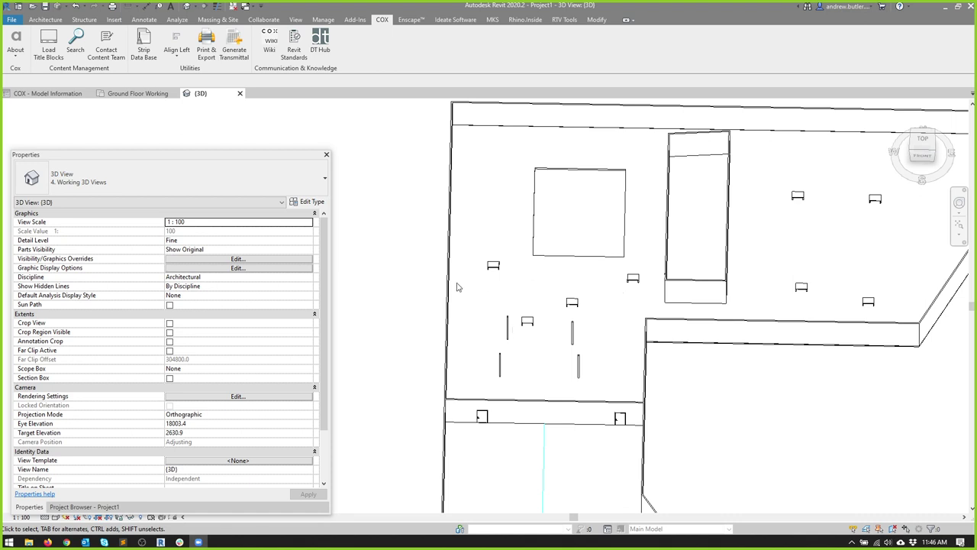
# Step: Examine the building model's 3D view, including the walls, shaft opening, doors, columns and furniture
pyautogui.scroll(-1, 413, 286)
pyautogui.scroll(-1, 522, 311)
pyautogui.scroll(1, 518, 324)
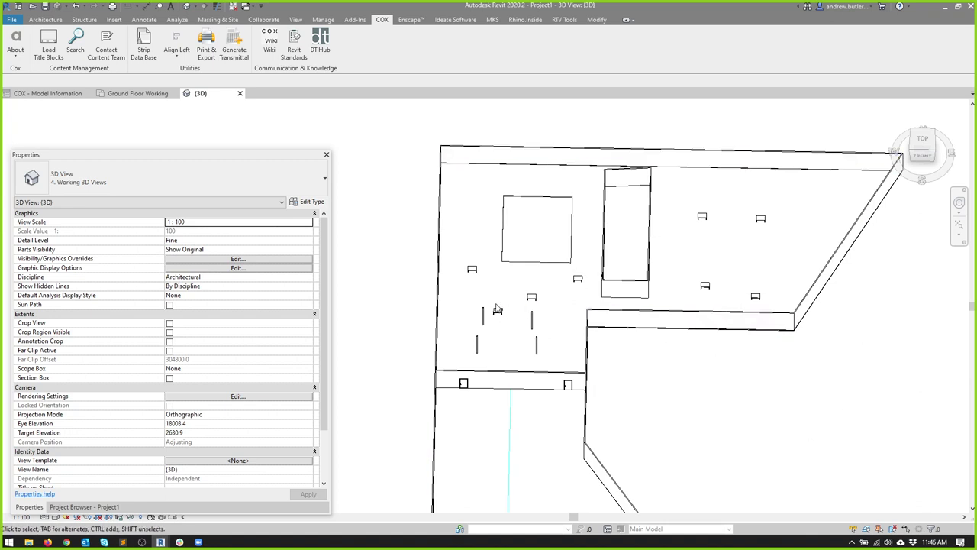
pyautogui.scroll(2, 525, 312)
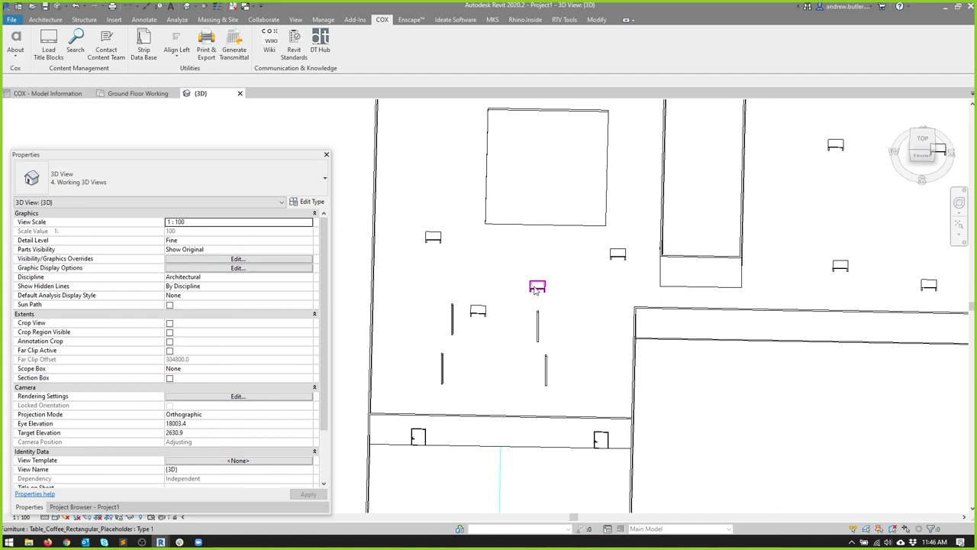
pyautogui.scroll(-1, 537, 289)
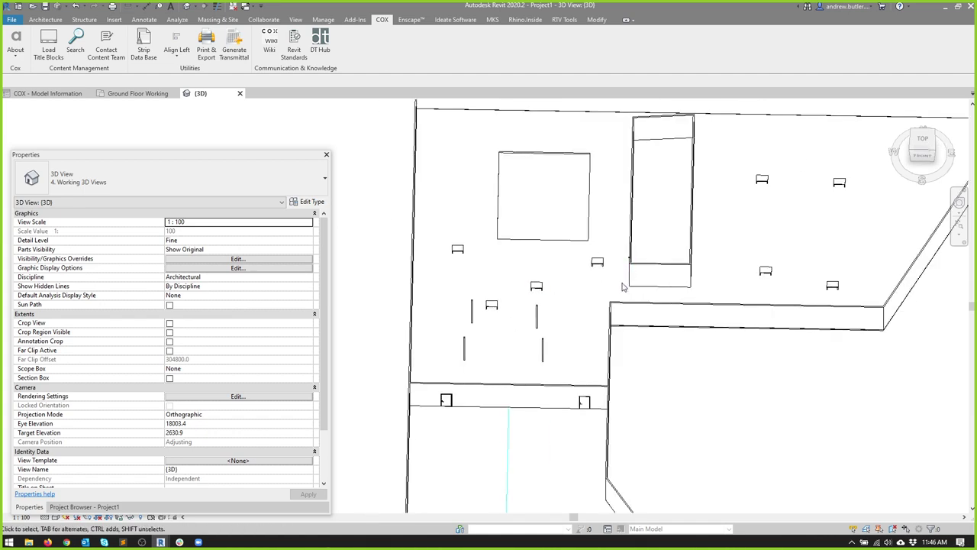
pyautogui.keyDown('shift'); pyautogui.moveTo(604, 295); pyautogui.dragTo(513, 215, button='middle'); pyautogui.keyUp('shift')
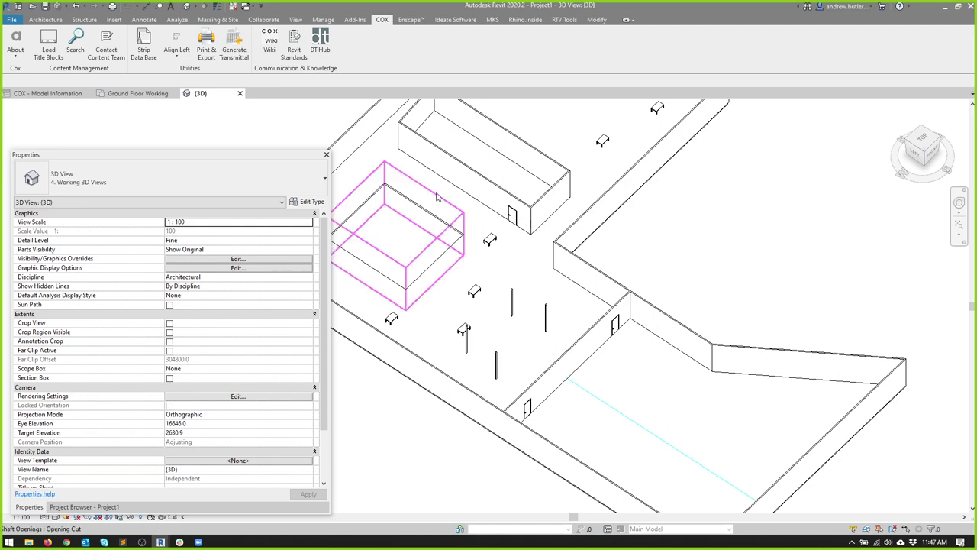
pyautogui.moveTo(504, 233); pyautogui.dragTo(637, 298, button='middle')
pyautogui.scroll(-1, 637, 298)
pyautogui.moveTo(582, 127); pyautogui.dragTo(508, 145, button='middle')
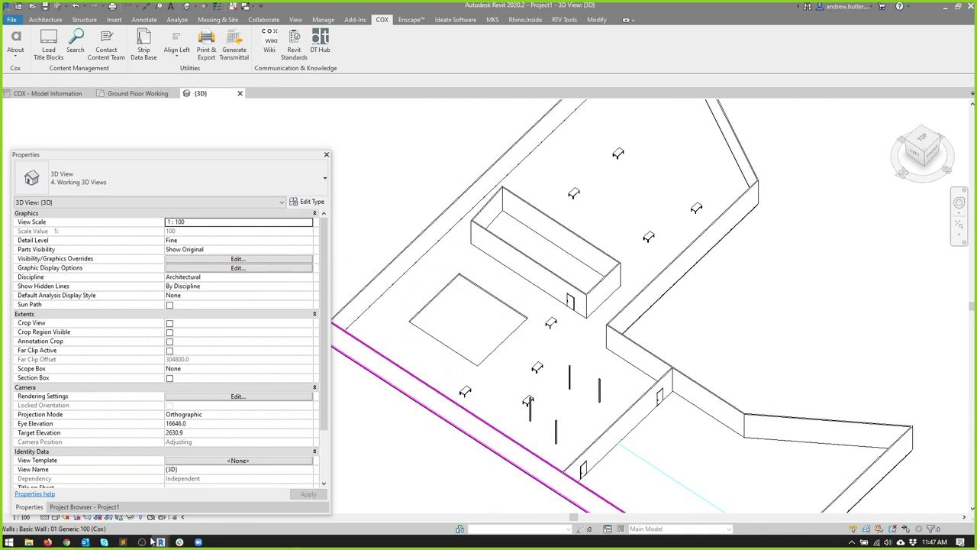
# Step: Switch to Rhino and Grasshopper and dock the Grasshopper window beside the Rhino window
pyautogui.click(122, 497)
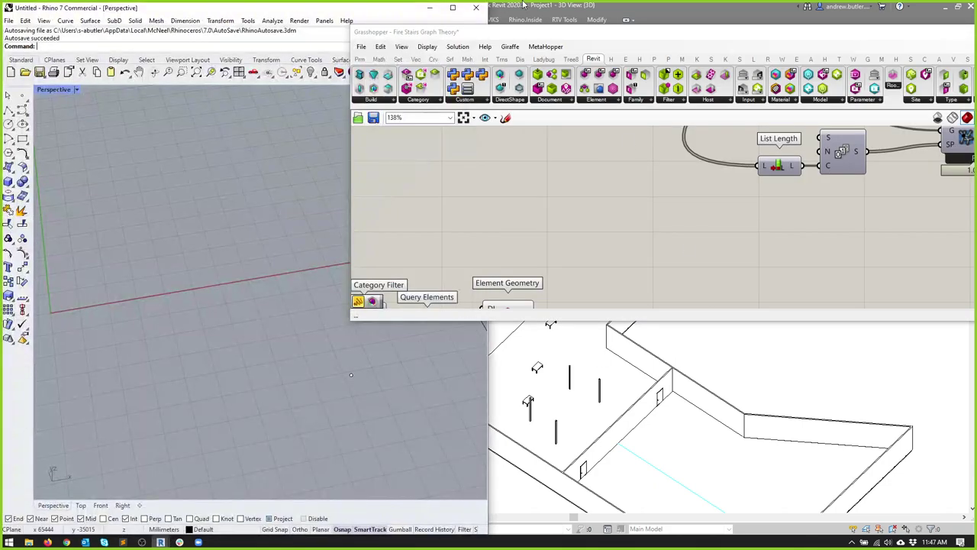
pyautogui.moveTo(481, 32); pyautogui.dragTo(429, 55)
pyautogui.press('super+Right')
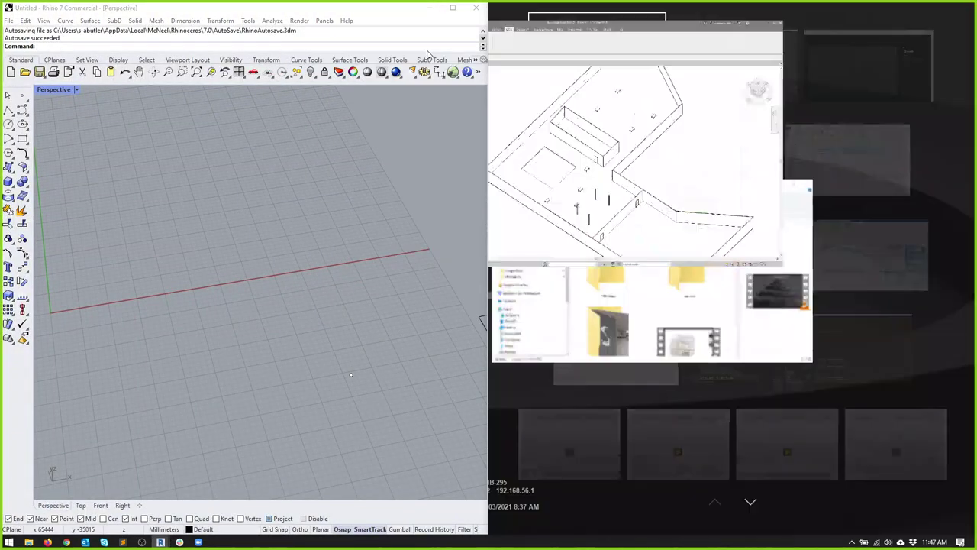
pyautogui.click(396, 252)
# Step: Examine the Fire Stairs Graph Theory definition, from the Graphical Element input through to the gradient components
pyautogui.moveTo(682, 262); pyautogui.dragTo(836, 336, button='right')
pyautogui.scroll(-5, 836, 336)
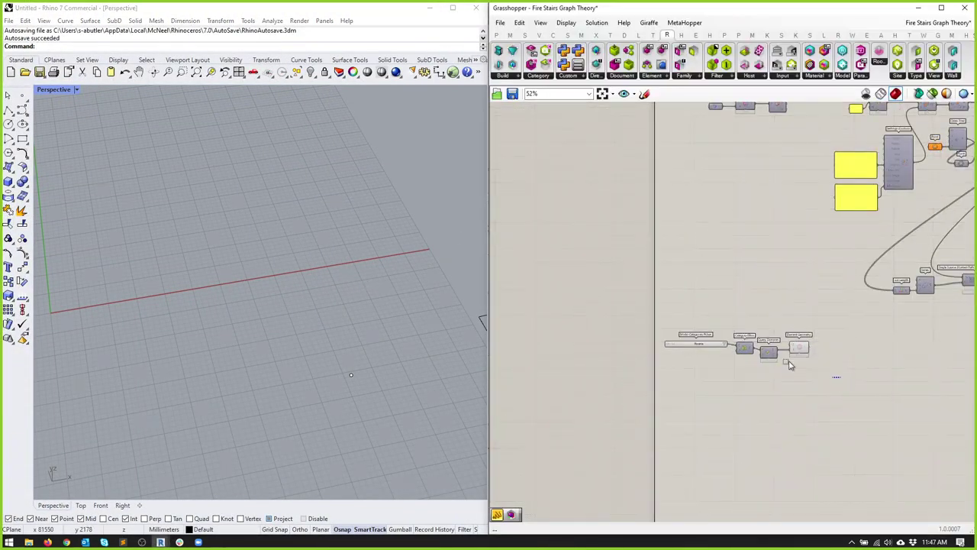
pyautogui.moveTo(801, 287); pyautogui.dragTo(551, 453, button='right')
pyautogui.moveTo(473, 371); pyautogui.dragTo(475, 393, button='right')
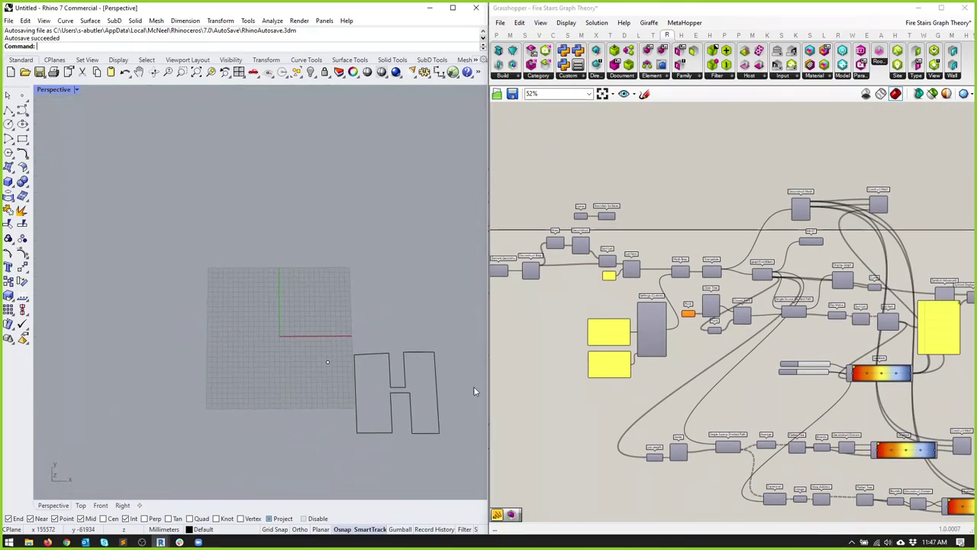
pyautogui.scroll(5, 617, 267)
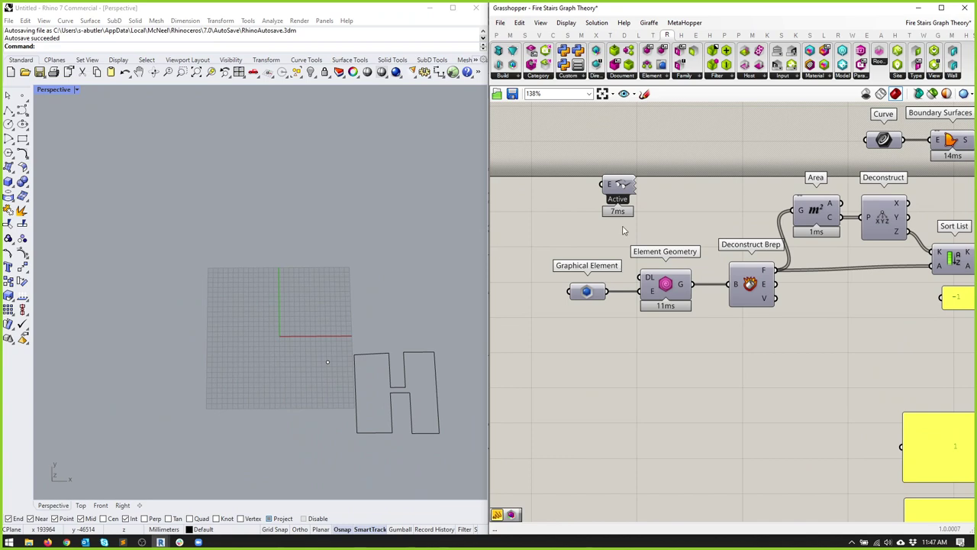
pyautogui.scroll(-3, 622, 231)
pyautogui.moveTo(630, 231); pyautogui.dragTo(575, 146)
pyautogui.moveTo(695, 281); pyautogui.dragTo(659, 241, button='right')
pyautogui.moveTo(865, 267); pyautogui.dragTo(666, 249, button='right')
pyautogui.scroll(-4, 672, 241)
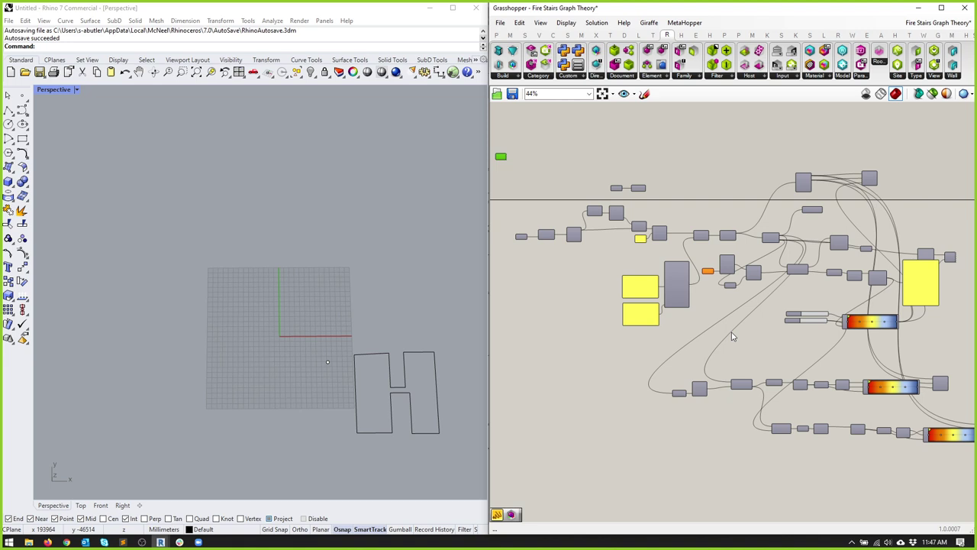
# Step: Turn on the preview of the Element Geometry component and inspect the floor slab in Rhino's Perspective viewport
pyautogui.scroll(6, 548, 262)
pyautogui.moveTo(631, 258); pyautogui.dragTo(617, 260)
pyautogui.middleClick(724, 250)
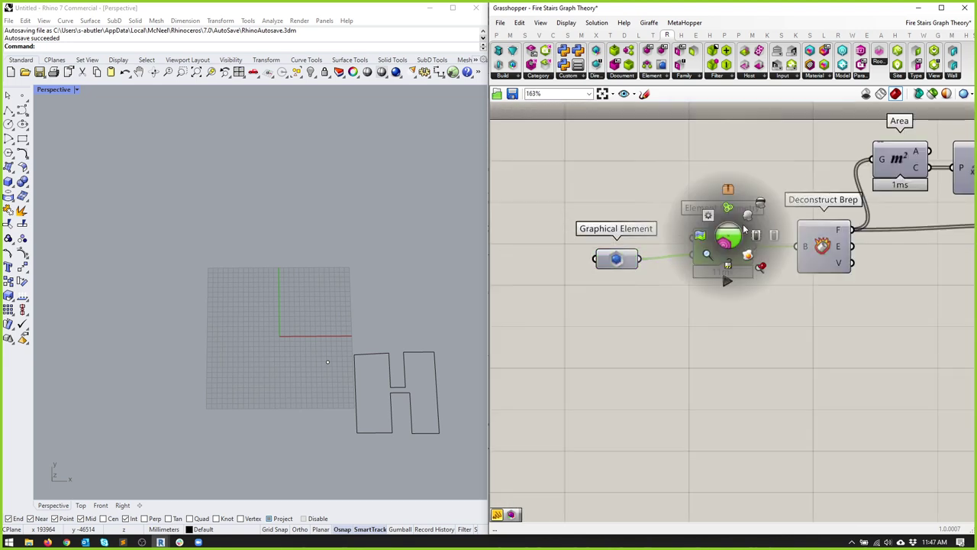
pyautogui.click(722, 252)
pyautogui.scroll(5, 297, 358)
pyautogui.middleClick(676, 299)
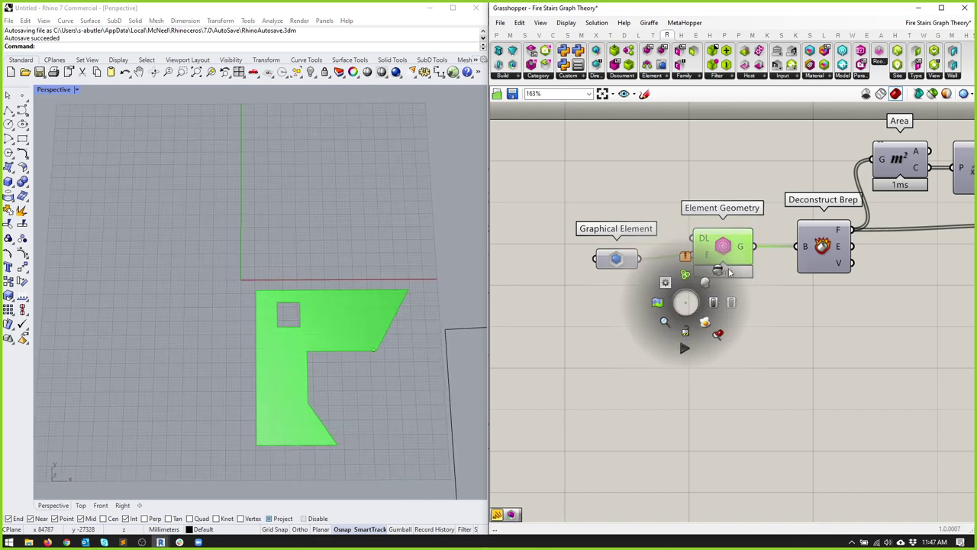
pyautogui.scroll(-5, 676, 226)
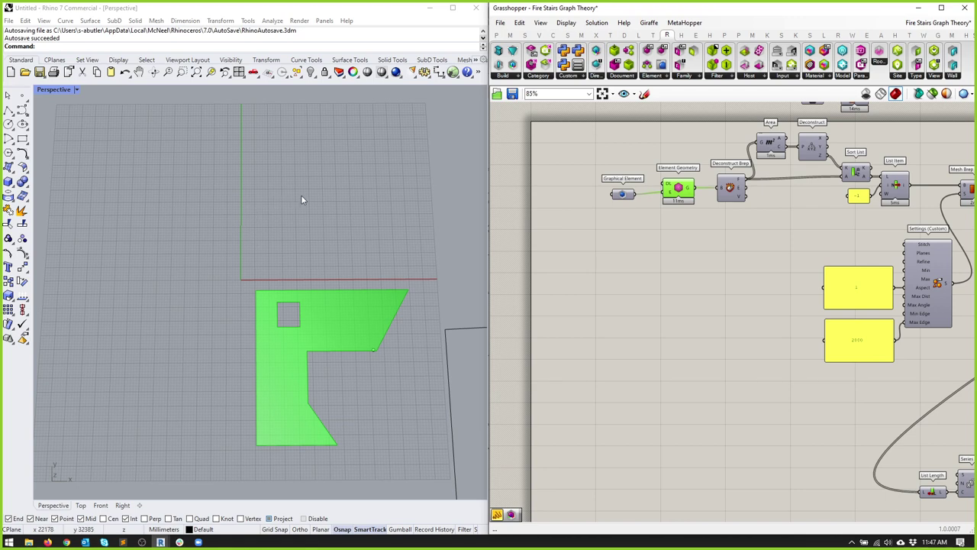
pyautogui.moveTo(358, 321); pyautogui.dragTo(273, 280, button='right')
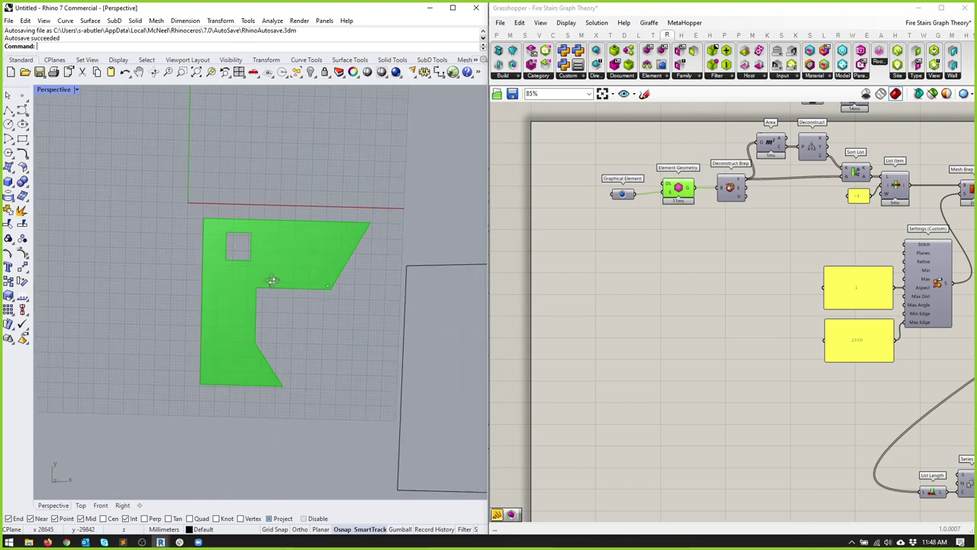
pyautogui.scroll(3, 273, 280)
pyautogui.scroll(-2, 312, 299)
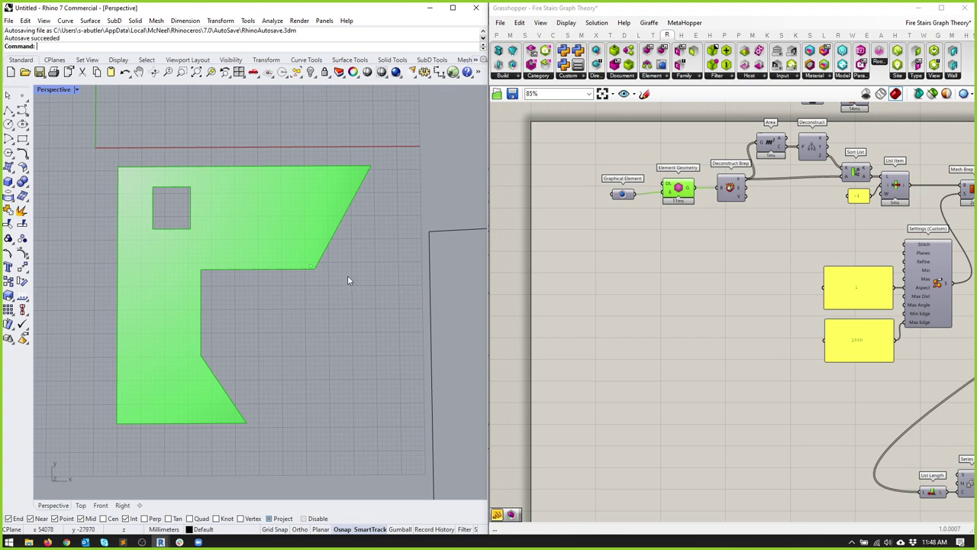
pyautogui.click(698, 295)
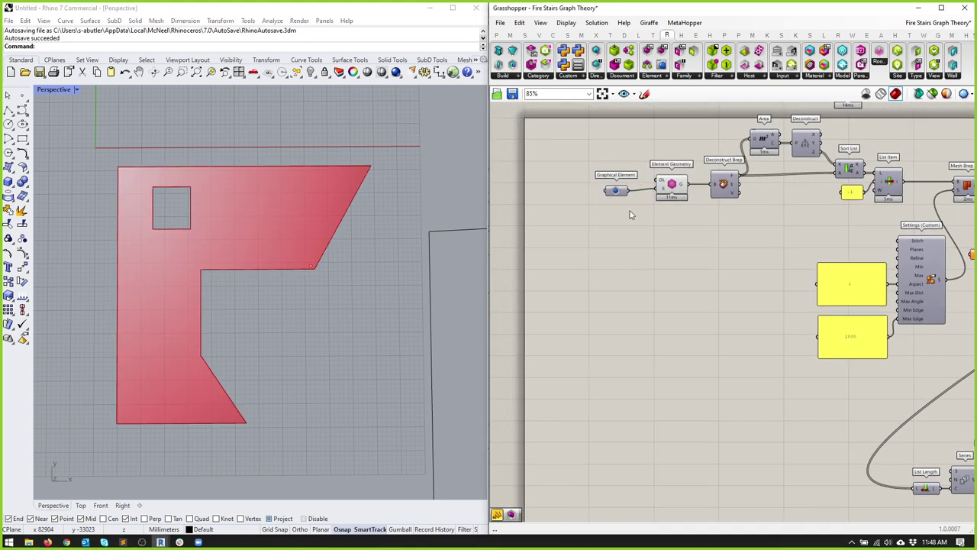
# Step: Add a Geometry Pipeline component to the canvas below the Graphical Element parameter
pyautogui.click(497, 36)
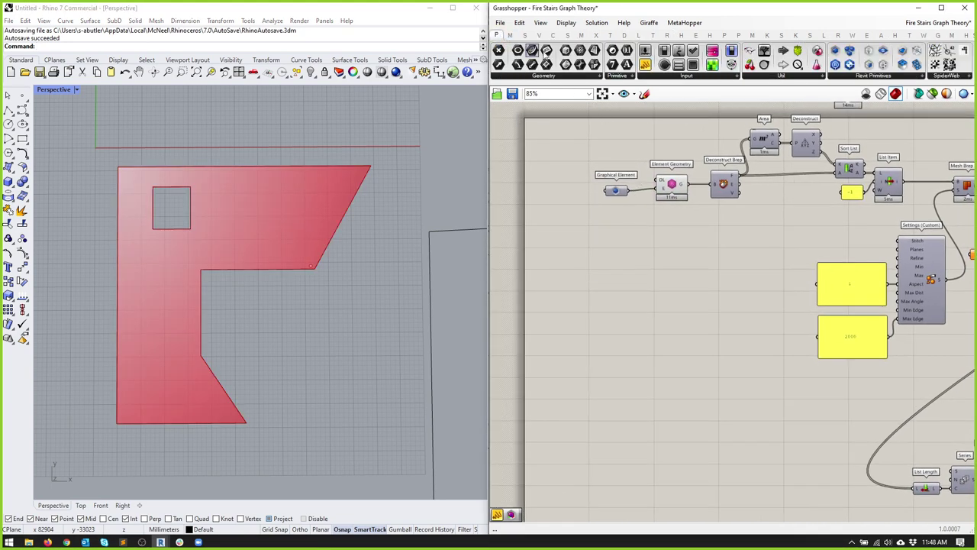
pyautogui.click(577, 78)
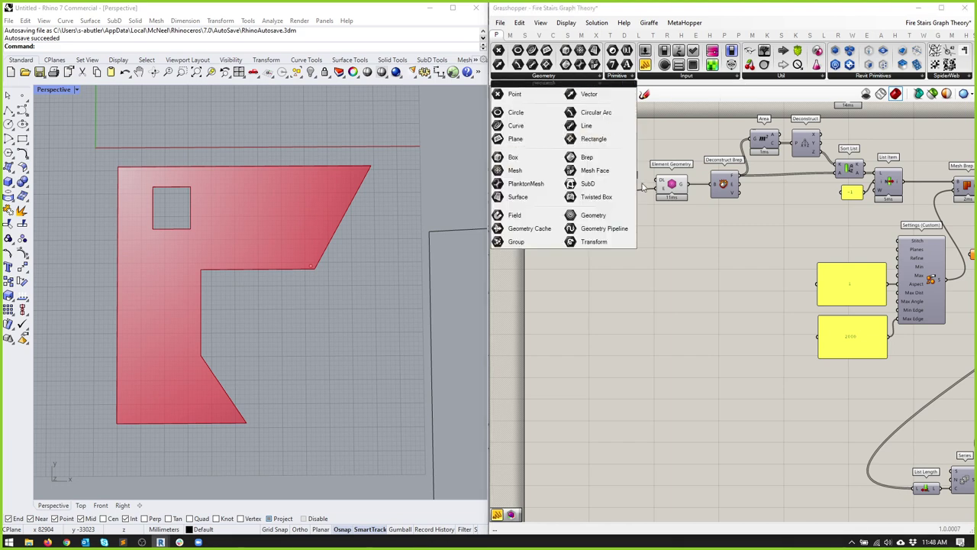
pyautogui.click(594, 232)
pyautogui.click(584, 255)
pyautogui.scroll(4, 603, 252)
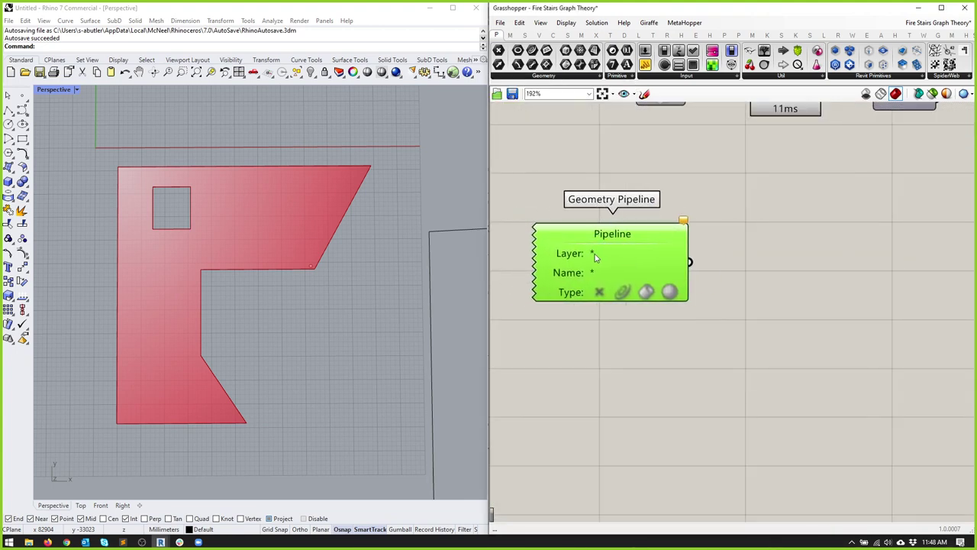
# Step: Set the Geometry Pipeline's type filter to points so it references the Rhino point objects
pyautogui.moveTo(599, 260); pyautogui.dragTo(691, 233, button='right')
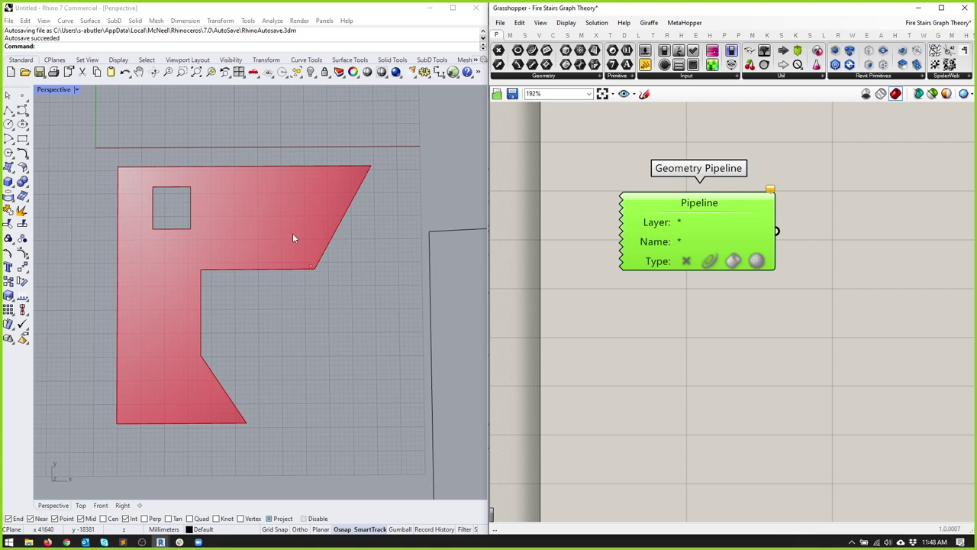
pyautogui.moveTo(292, 238); pyautogui.dragTo(283, 192, button='right')
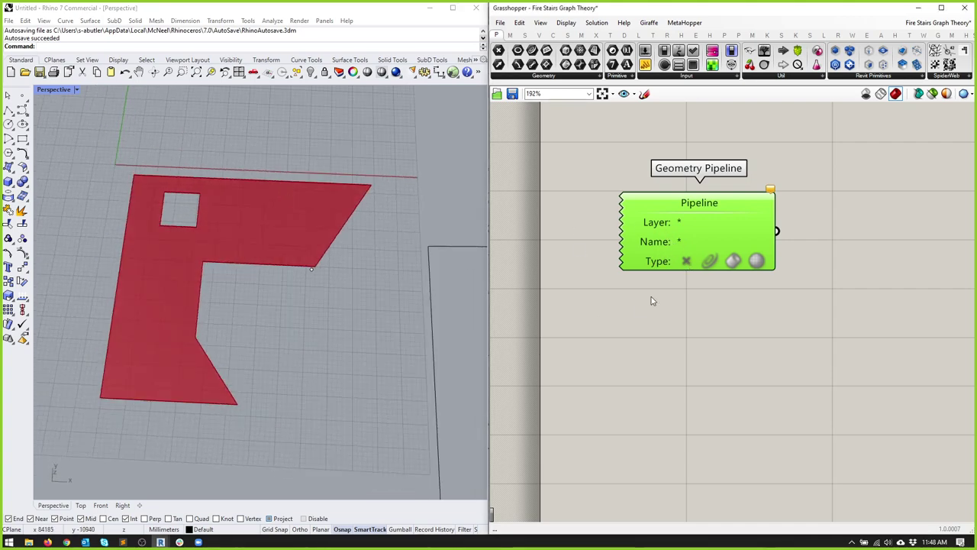
pyautogui.moveTo(654, 203)
pyautogui.mouseDown()
pyautogui.moveTo(623, 206)
pyautogui.moveTo(650, 205)
pyautogui.mouseUp()
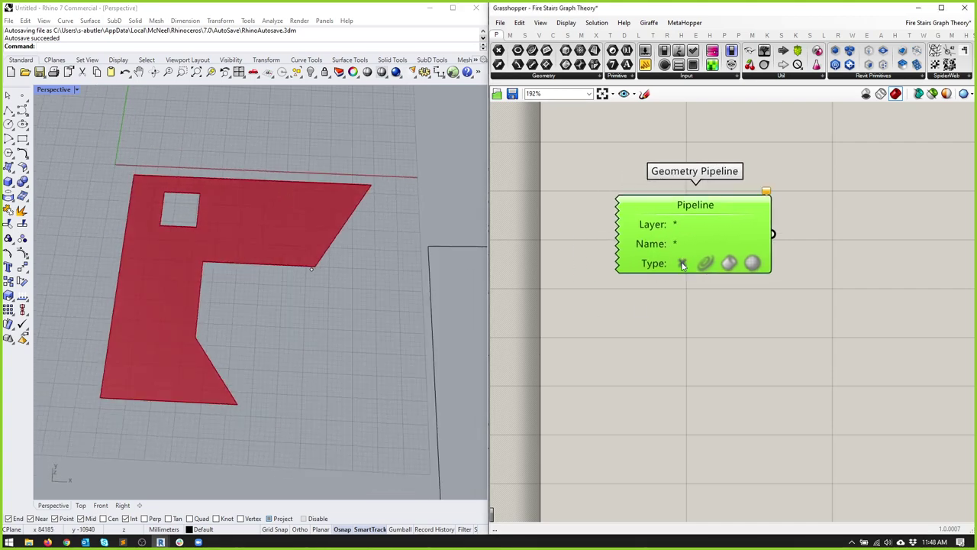
pyautogui.click(683, 263)
pyautogui.moveTo(313, 304); pyautogui.dragTo(334, 274, button='right')
# Step: Place a panel beside the Geometry Pipeline and connect the pipeline's output to it
pyautogui.moveTo(646, 64); pyautogui.dragTo(912, 276)
pyautogui.moveTo(774, 234); pyautogui.dragTo(838, 277)
pyautogui.click(848, 280)
pyautogui.moveTo(666, 243); pyautogui.dragTo(592, 253, button='right')
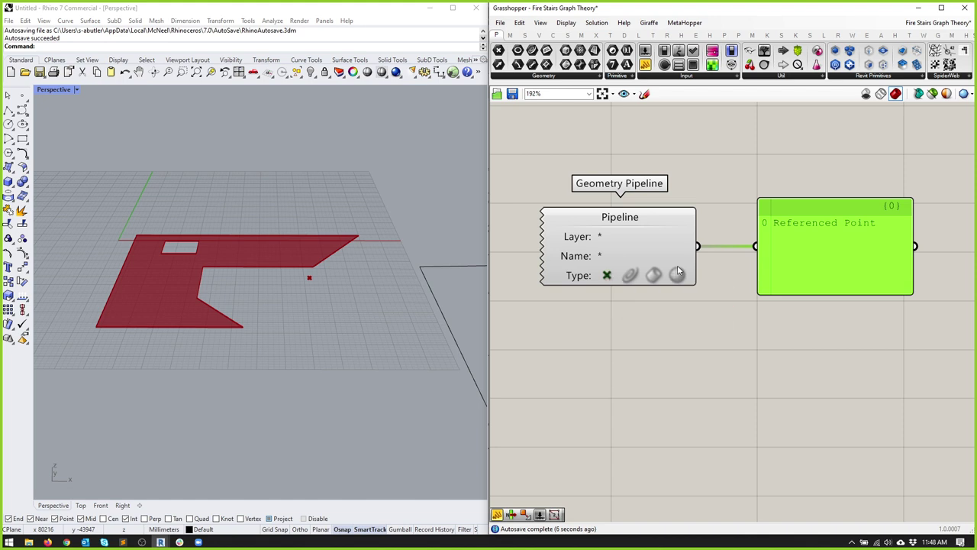
# Step: Place three more point objects around the floor slab in Rhino's Perspective viewport
pyautogui.click(310, 278)
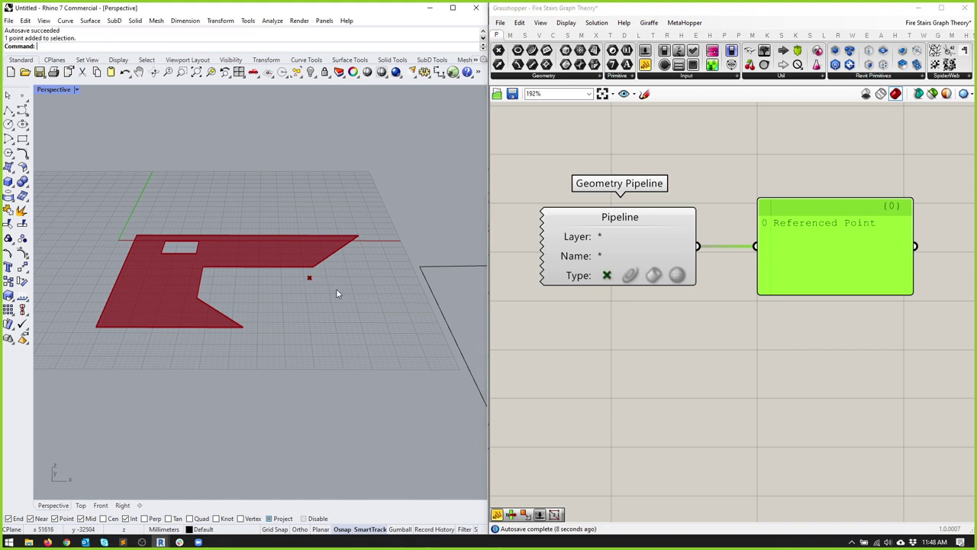
pyautogui.click(22, 94)
pyautogui.click(243, 287)
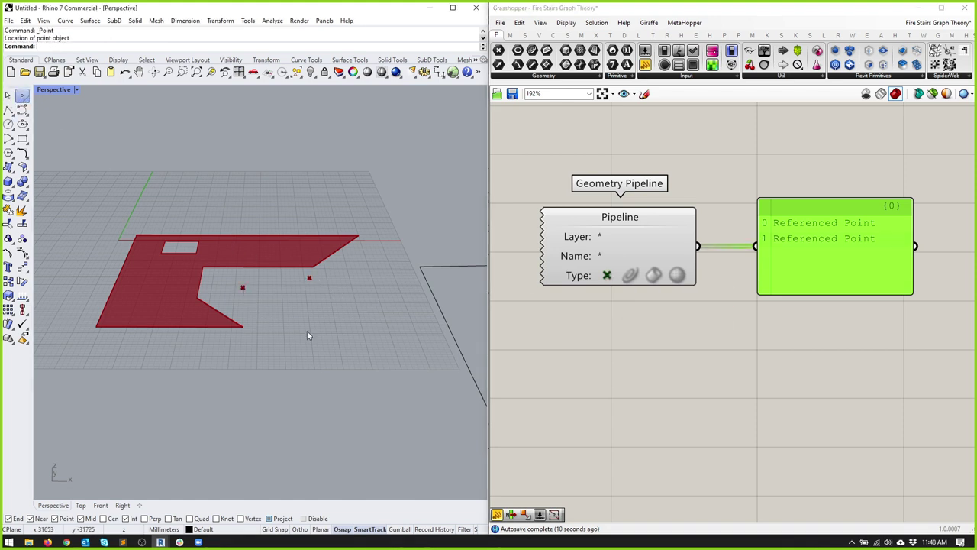
pyautogui.rightClick(339, 330)
pyautogui.click(339, 331)
pyautogui.rightClick(266, 343)
pyautogui.click(179, 352)
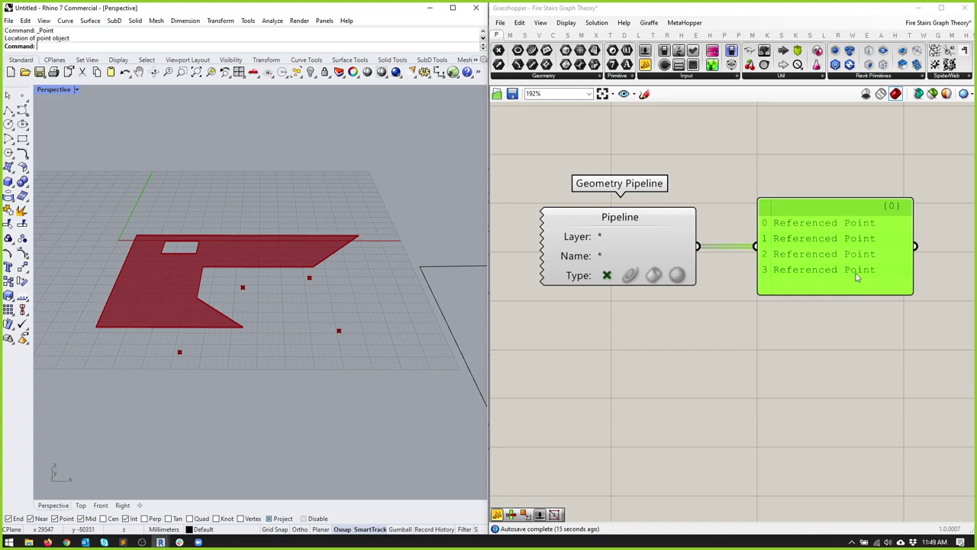
# Step: Move the Geometry Pipeline component and its output panel slightly closer together on the canvas
pyautogui.moveTo(849, 268); pyautogui.dragTo(843, 261)
pyautogui.moveTo(629, 226)
pyautogui.mouseDown()
pyautogui.moveTo(644, 207)
pyautogui.moveTo(644, 223)
pyautogui.mouseUp()
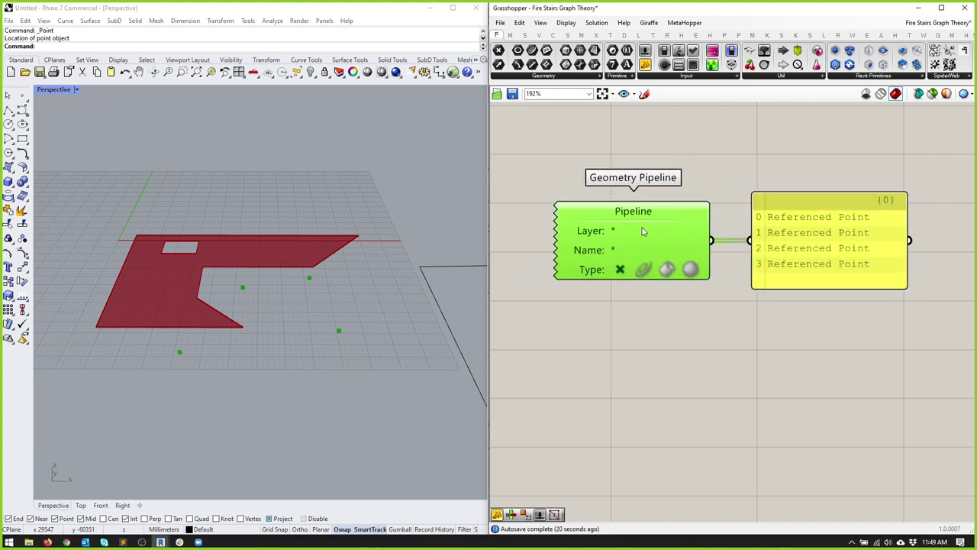
pyautogui.moveTo(649, 214); pyautogui.dragTo(623, 213)
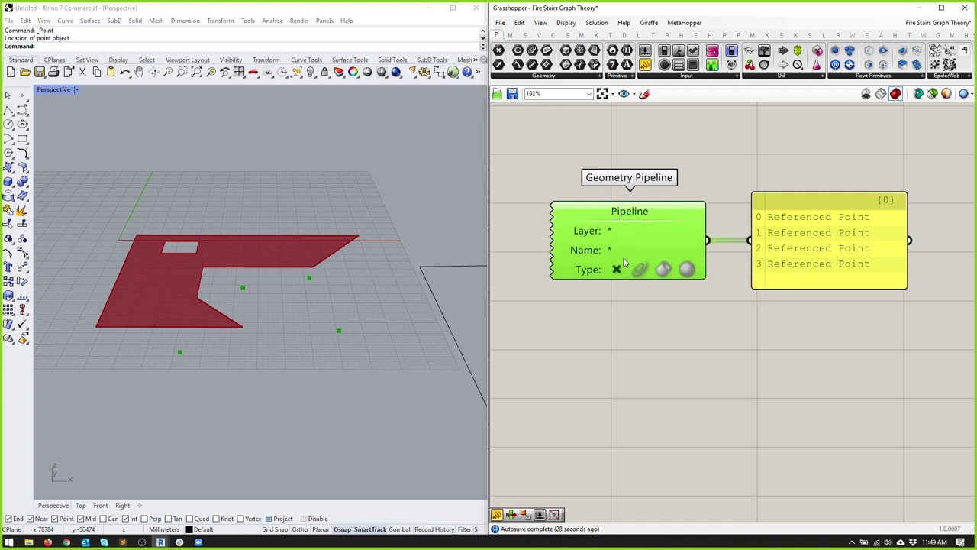
# Step: Add a Dynamic Geometry Pipeline component and position it directly below the Geometry Pipeline
pyautogui.click(709, 35)
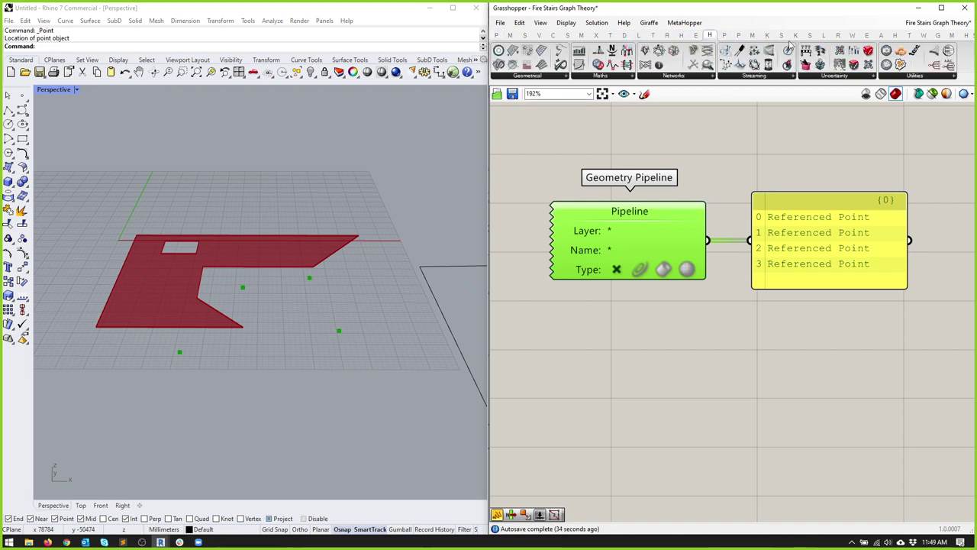
pyautogui.click(895, 35)
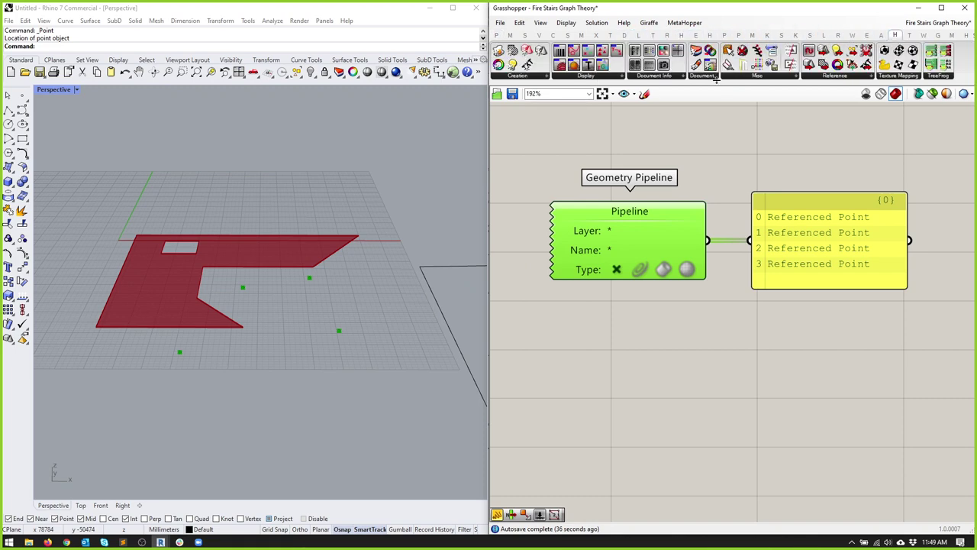
pyautogui.moveTo(809, 51); pyautogui.dragTo(651, 327)
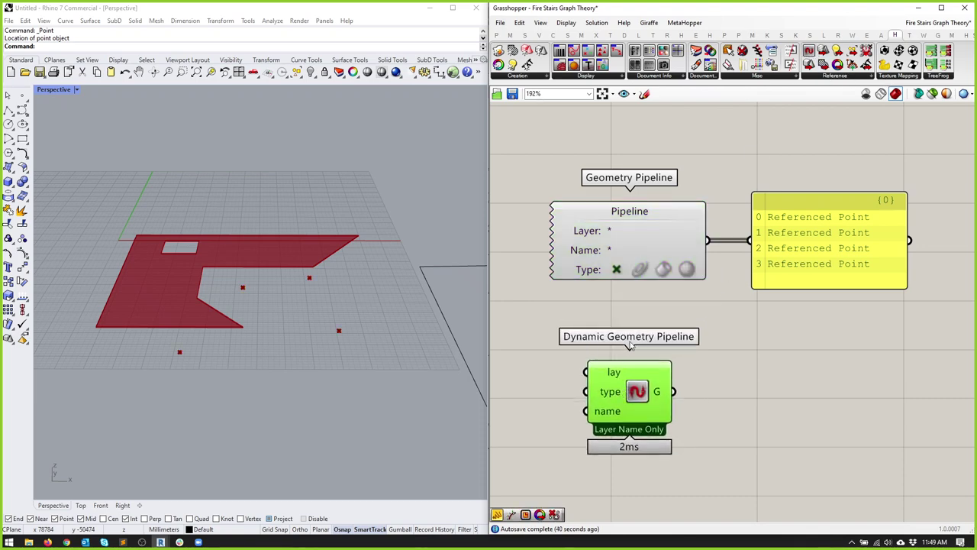
pyautogui.moveTo(643, 377); pyautogui.dragTo(630, 362)
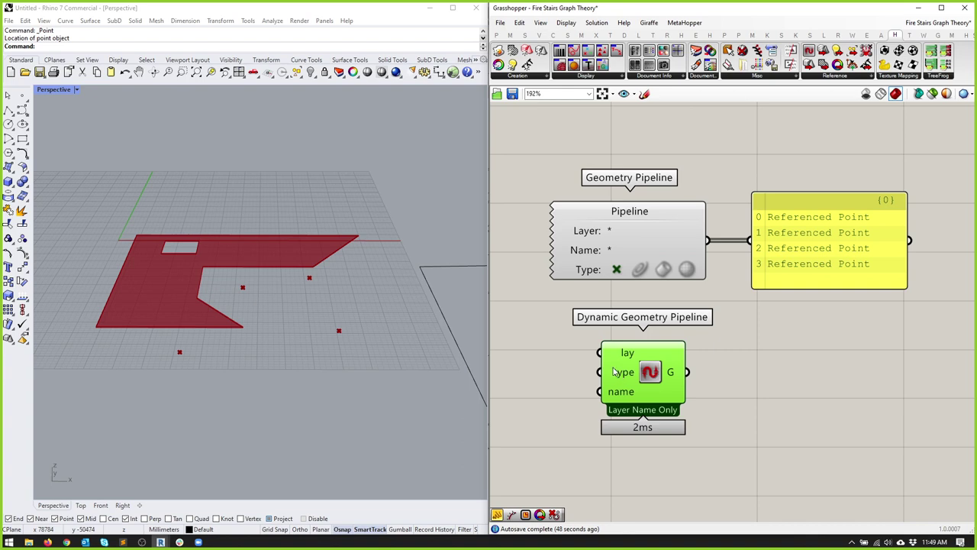
pyautogui.scroll(-1, 615, 372)
pyautogui.scroll(1, 634, 366)
pyautogui.moveTo(704, 377); pyautogui.dragTo(646, 359, button='right')
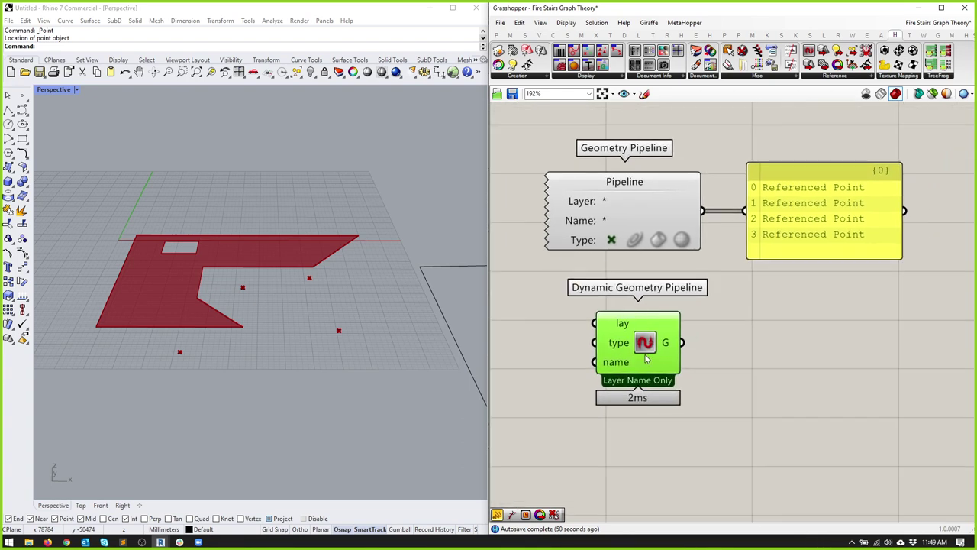
pyautogui.moveTo(646, 359); pyautogui.dragTo(628, 356)
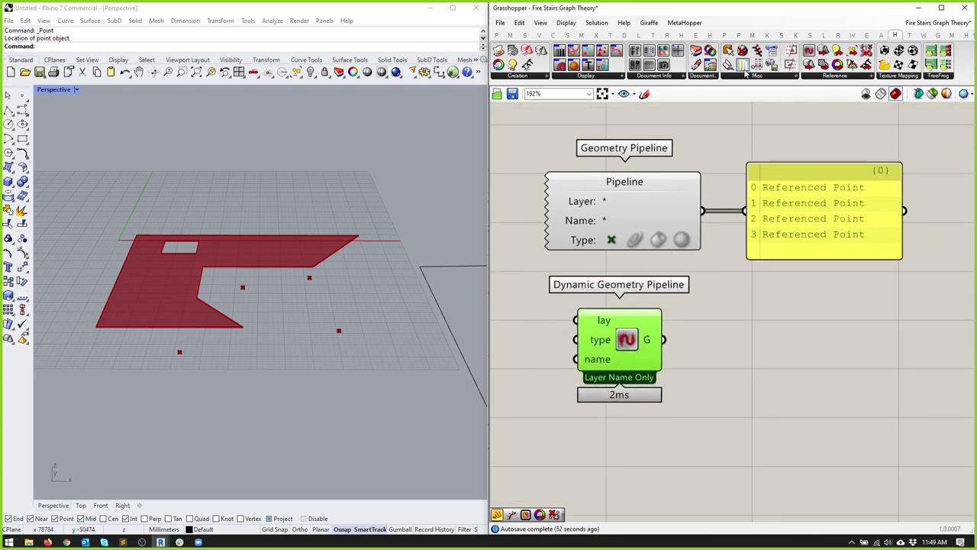
# Step: Delete the Dynamic Geometry Pipeline component below the Geometry Pipeline
pyautogui.press('Delete')
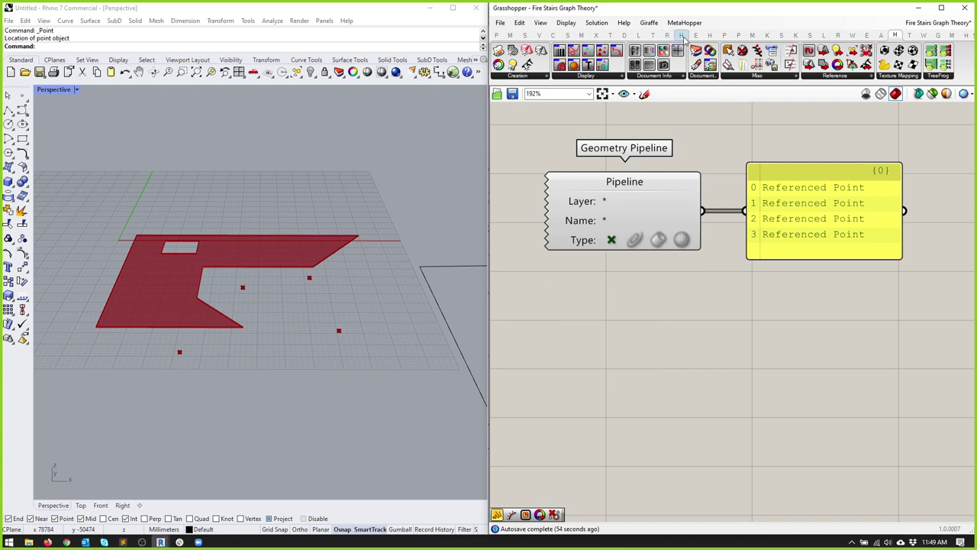
# Step: Add a Reference by Type component below the Geometry Pipeline and set its type input text to Point
pyautogui.click(696, 35)
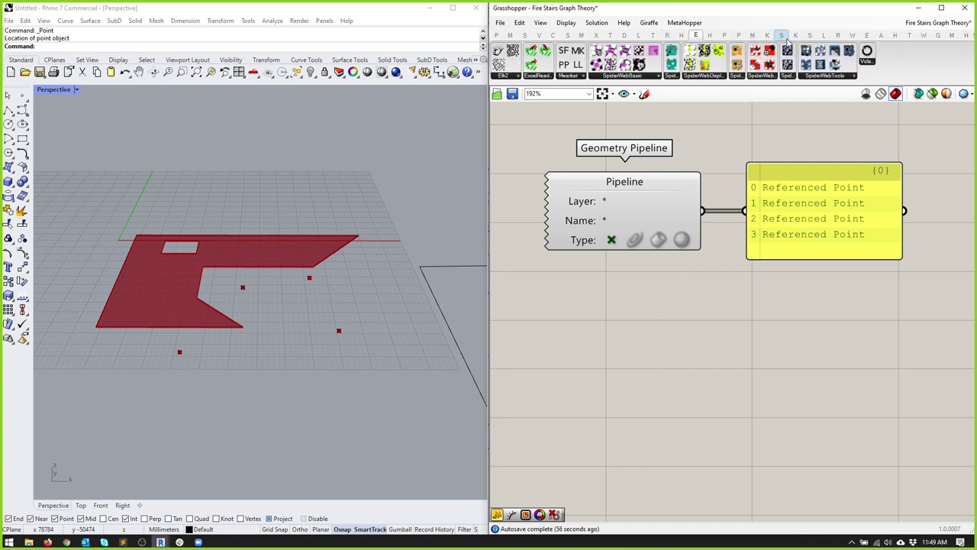
pyautogui.click(868, 36)
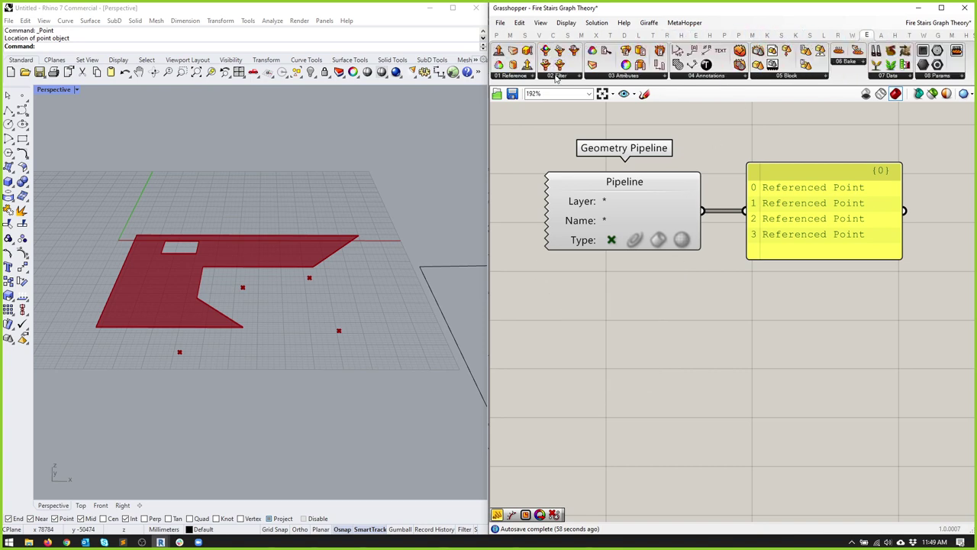
pyautogui.click(516, 76)
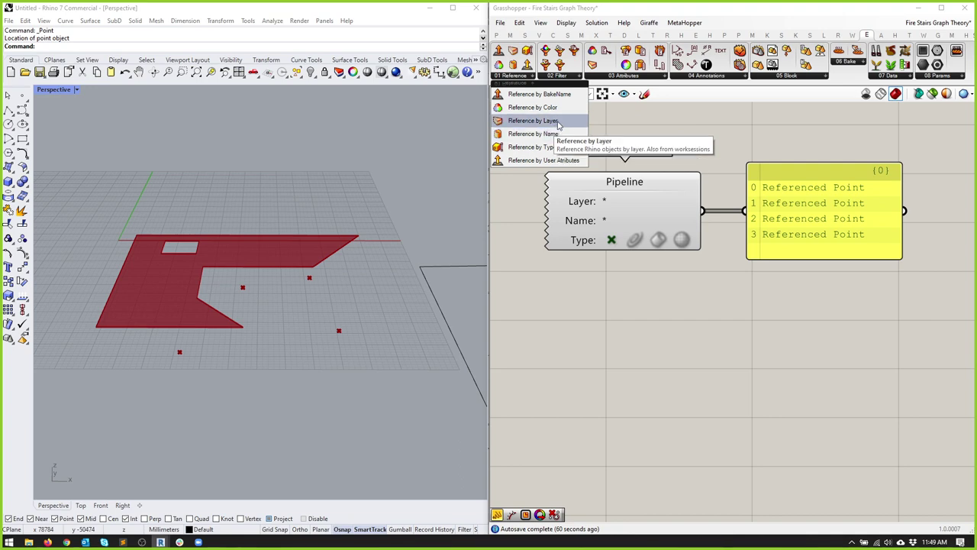
pyautogui.moveTo(562, 151); pyautogui.dragTo(640, 346)
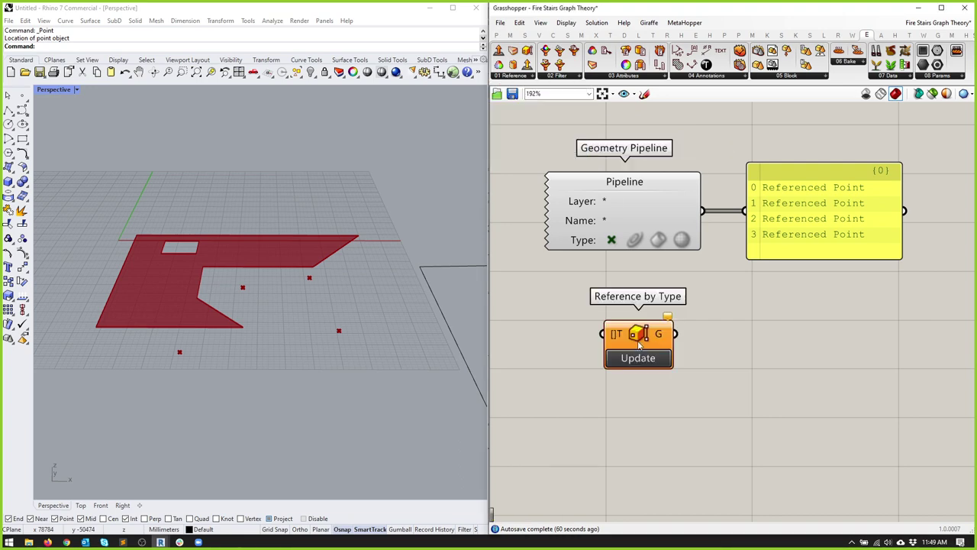
pyautogui.rightClick(618, 336)
pyautogui.moveTo(664, 442)
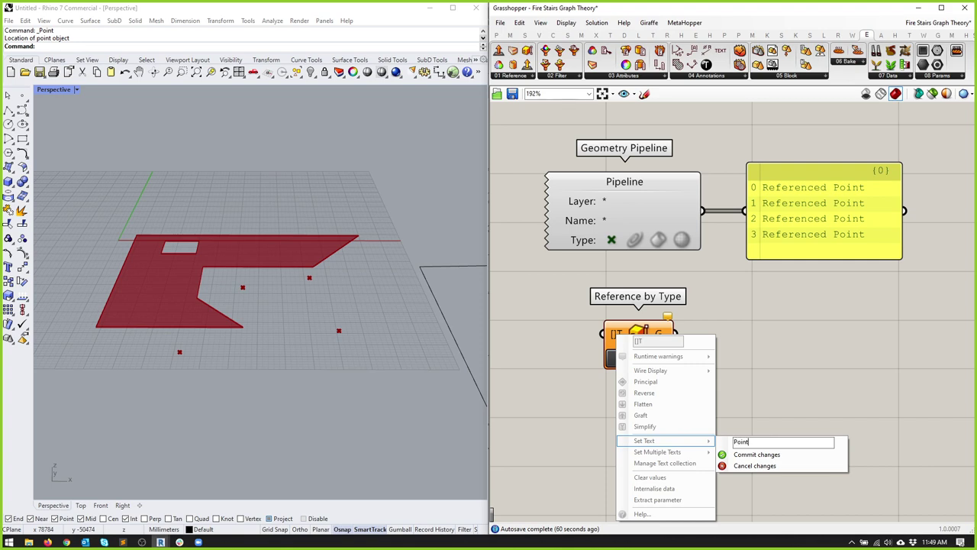
pyautogui.click(756, 455)
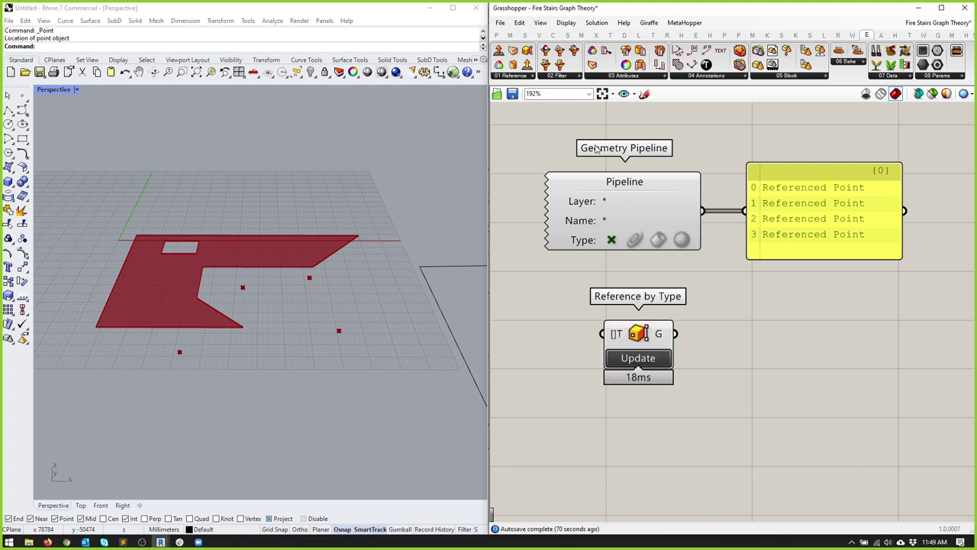
# Step: Place a Filter By Layer component beside Reference by Type and connect the referenced geometry to its geometry input
pyautogui.click(523, 75)
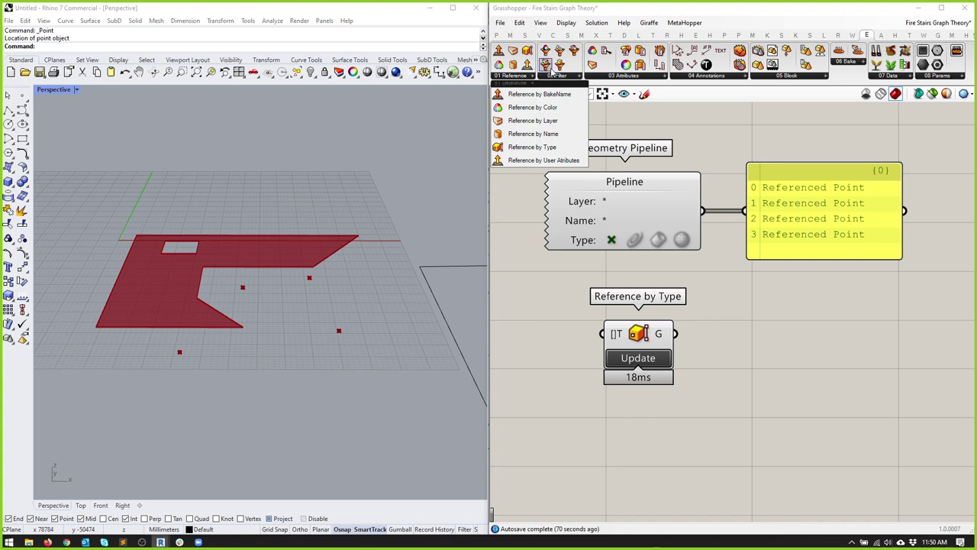
pyautogui.click(556, 75)
pyautogui.moveTo(586, 113); pyautogui.dragTo(735, 343)
pyautogui.moveTo(676, 334); pyautogui.dragTo(700, 334)
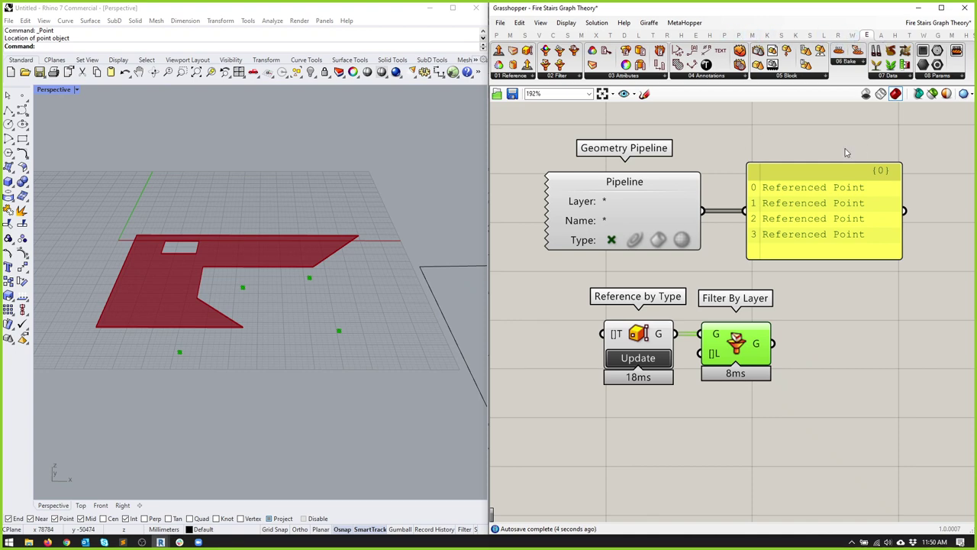
# Step: Delete the Reference by Type and Filter By Layer components together
pyautogui.moveTo(810, 424); pyautogui.dragTo(547, 290)
pyautogui.press('Delete')
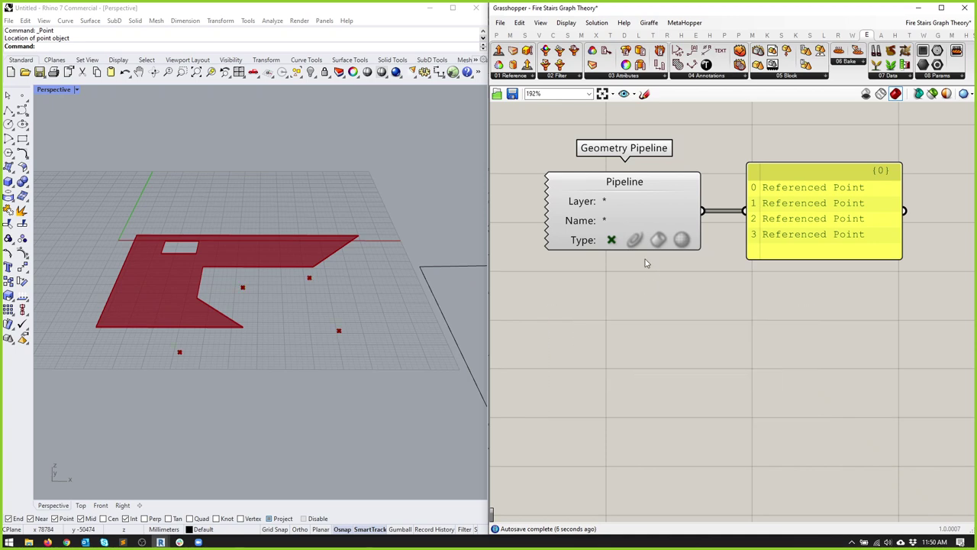
# Step: Add a Revit Query Elements component in the empty canvas area below the Graphical Element parameter
pyautogui.moveTo(819, 226); pyautogui.dragTo(777, 306, button='right')
pyautogui.scroll(-5, 776, 306)
pyautogui.moveTo(761, 321); pyautogui.dragTo(456, 214)
pyautogui.press('Delete')
pyautogui.moveTo(667, 252); pyautogui.dragTo(635, 235, button='right')
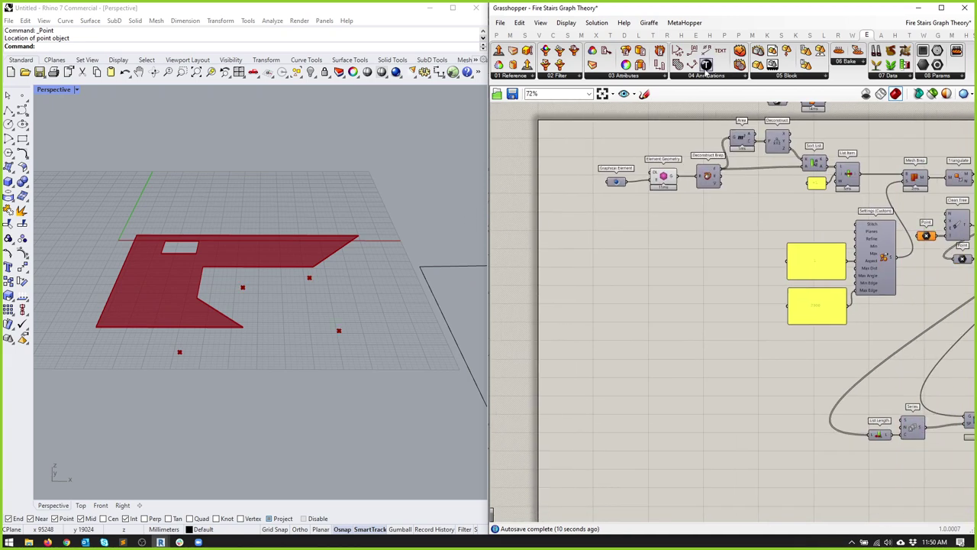
pyautogui.click(666, 37)
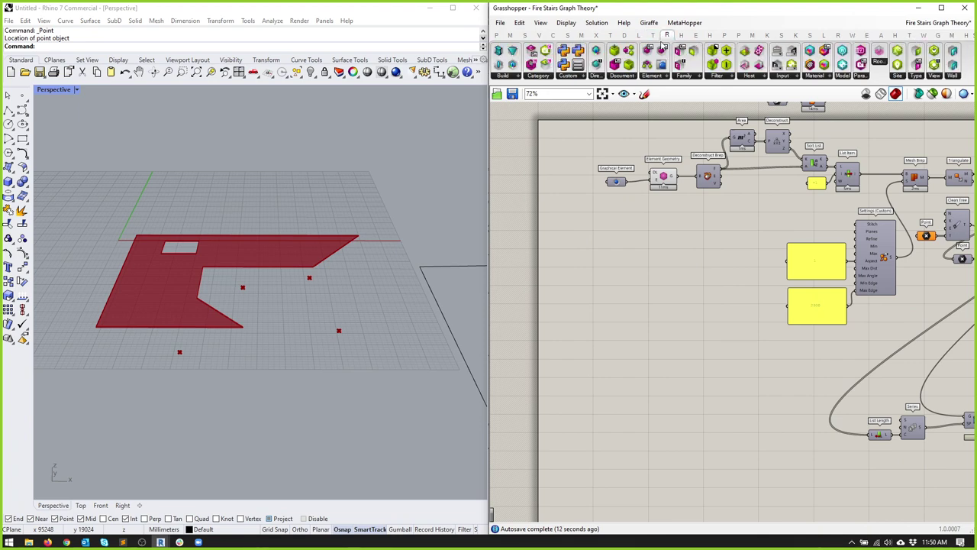
pyautogui.click(620, 76)
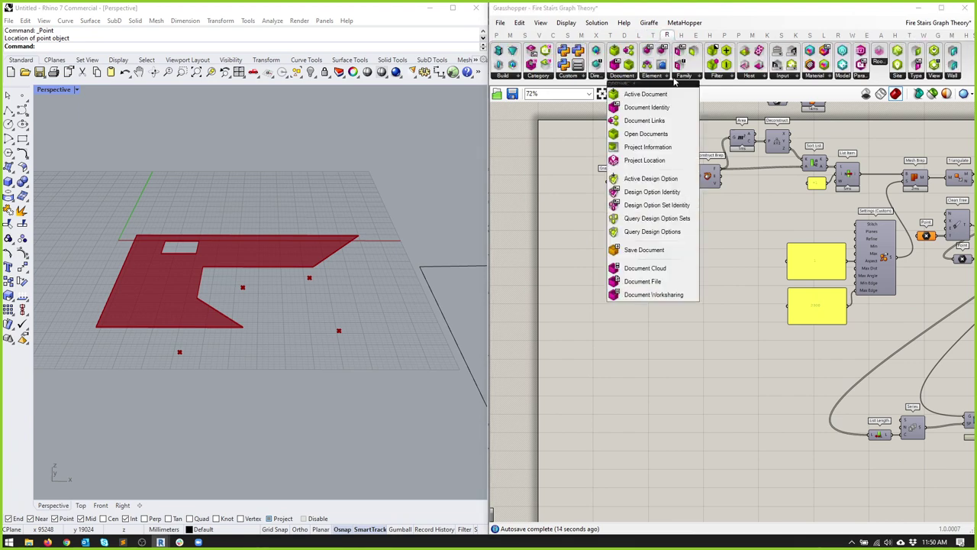
pyautogui.click(652, 76)
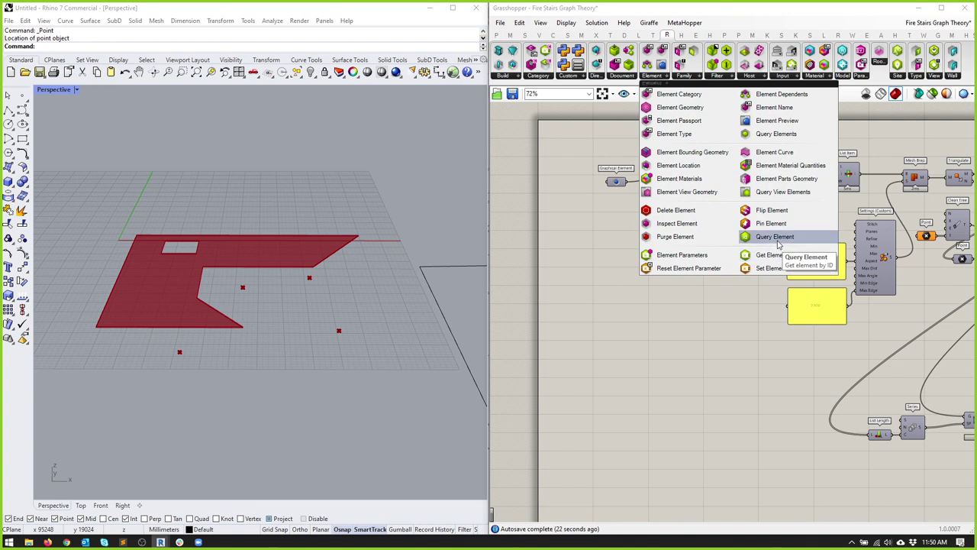
pyautogui.click(776, 134)
pyautogui.click(657, 271)
pyautogui.scroll(4, 665, 235)
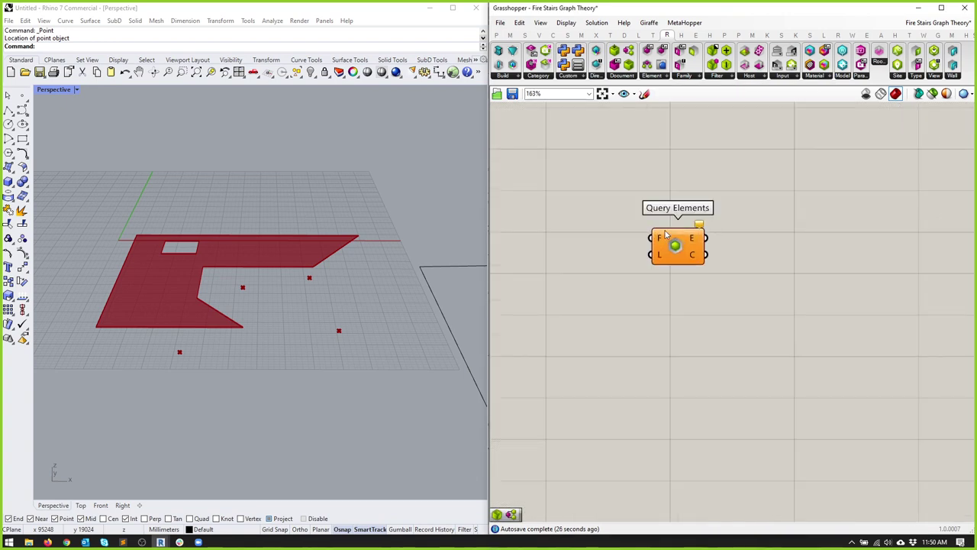
# Step: Reposition the Query Elements component on the empty canvas below the Graphical Element parameter
pyautogui.moveTo(666, 236); pyautogui.dragTo(597, 248)
pyautogui.scroll(-4, 688, 252)
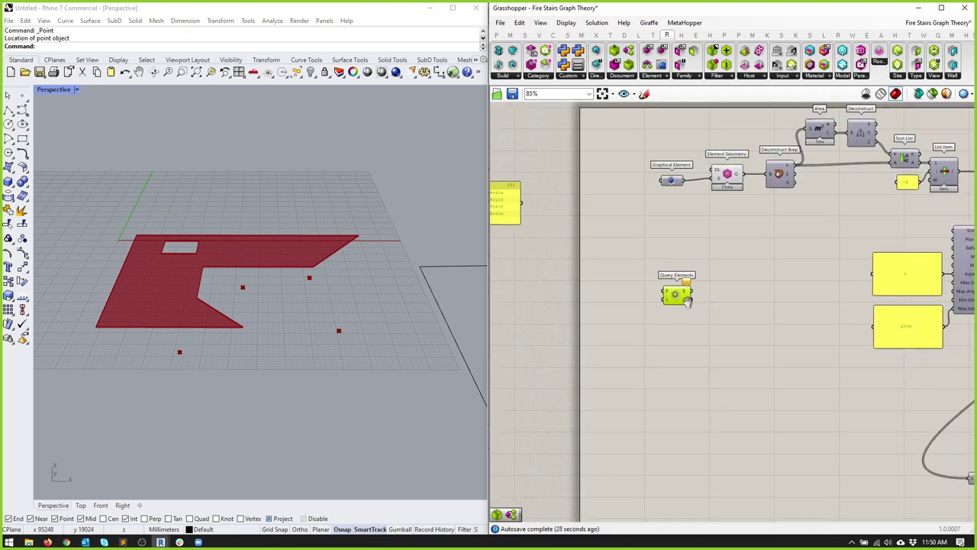
pyautogui.scroll(1, 686, 299)
pyautogui.moveTo(685, 300); pyautogui.dragTo(657, 304)
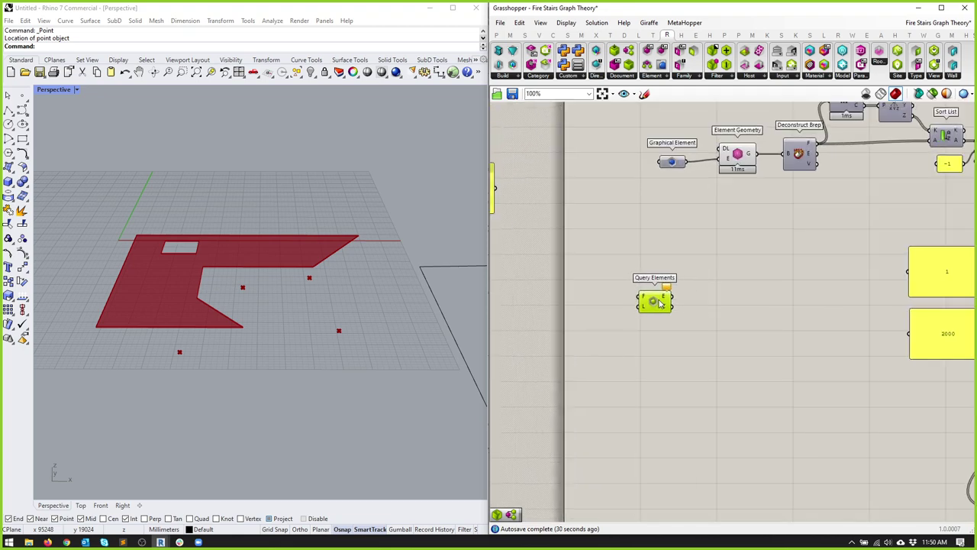
pyautogui.moveTo(560, 269); pyautogui.dragTo(834, 284, button='right')
pyautogui.moveTo(714, 208); pyautogui.dragTo(566, 208, button='right')
pyautogui.scroll(2, 764, 260)
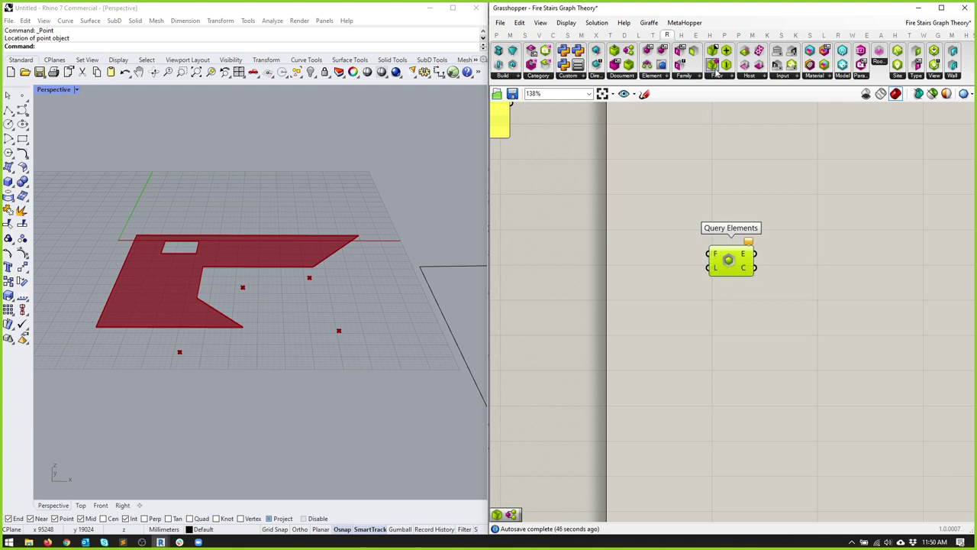
pyautogui.click(718, 76)
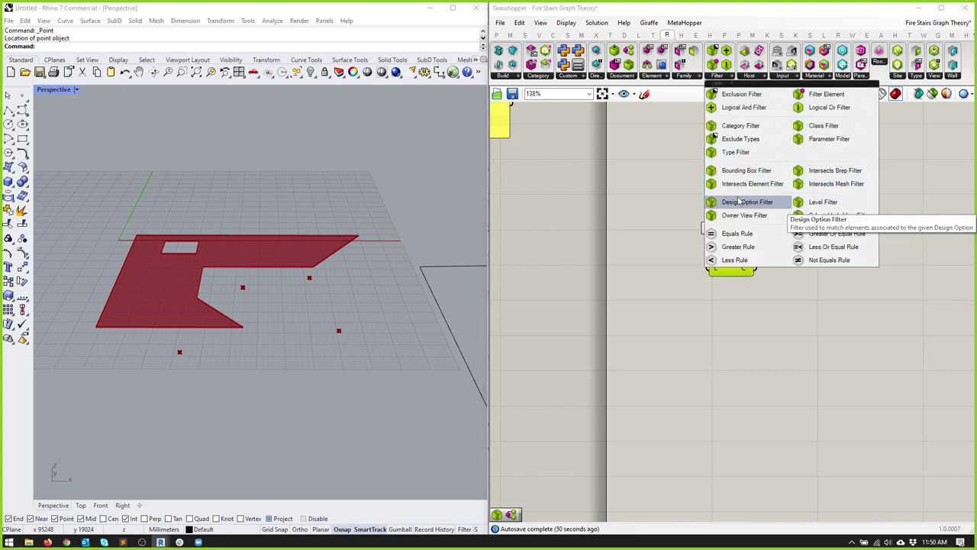
pyautogui.click(823, 202)
pyautogui.click(661, 239)
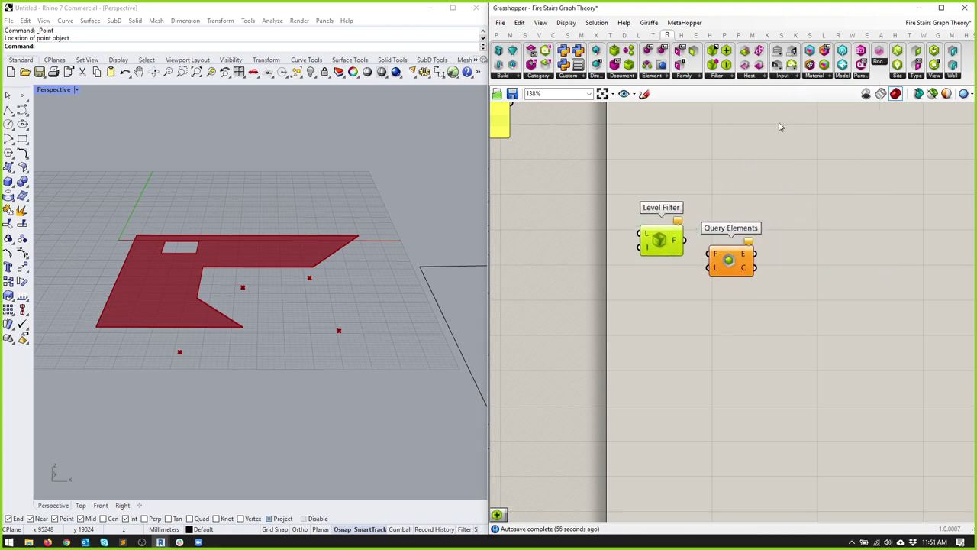
pyautogui.press('Delete')
# Step: Add a Category Filter component and position it just before the Query Elements component
pyautogui.click(719, 78)
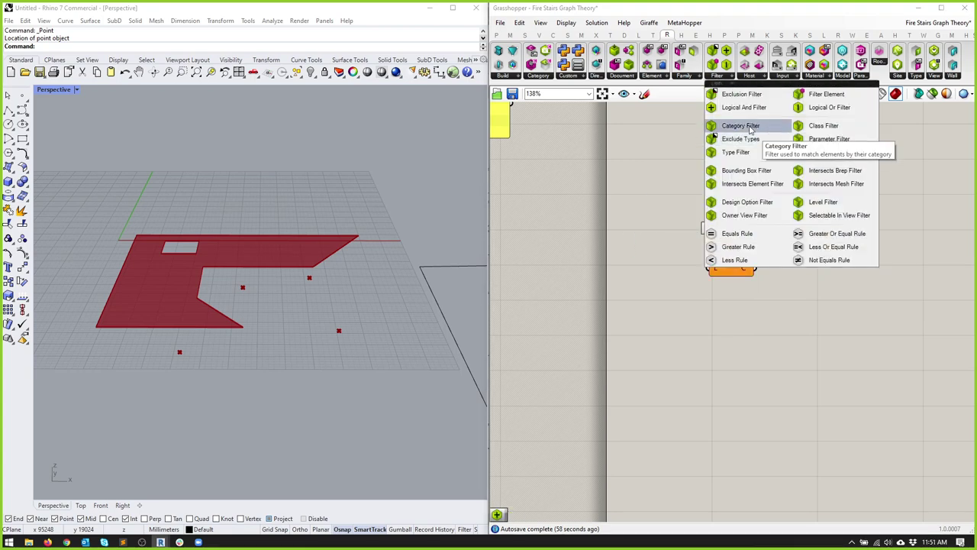
pyautogui.click(746, 130)
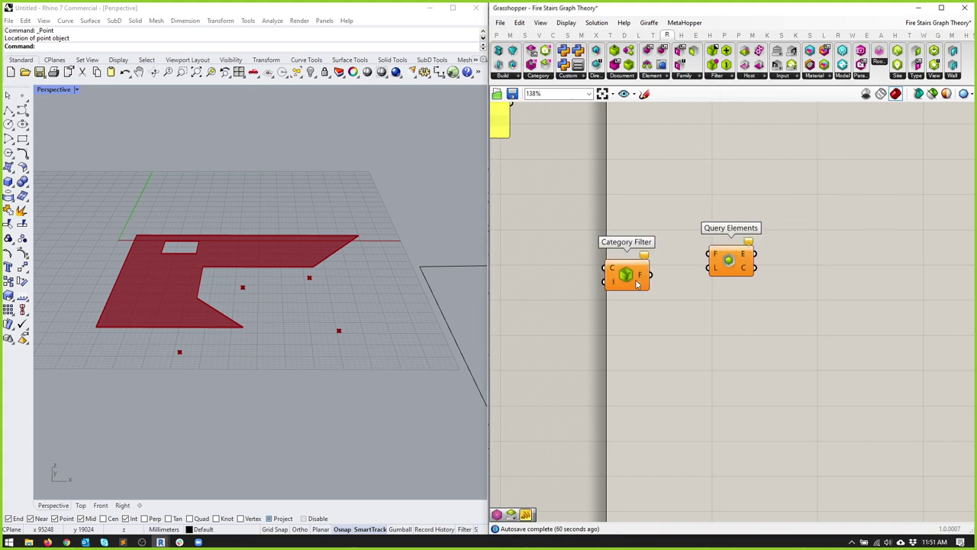
pyautogui.click(649, 252)
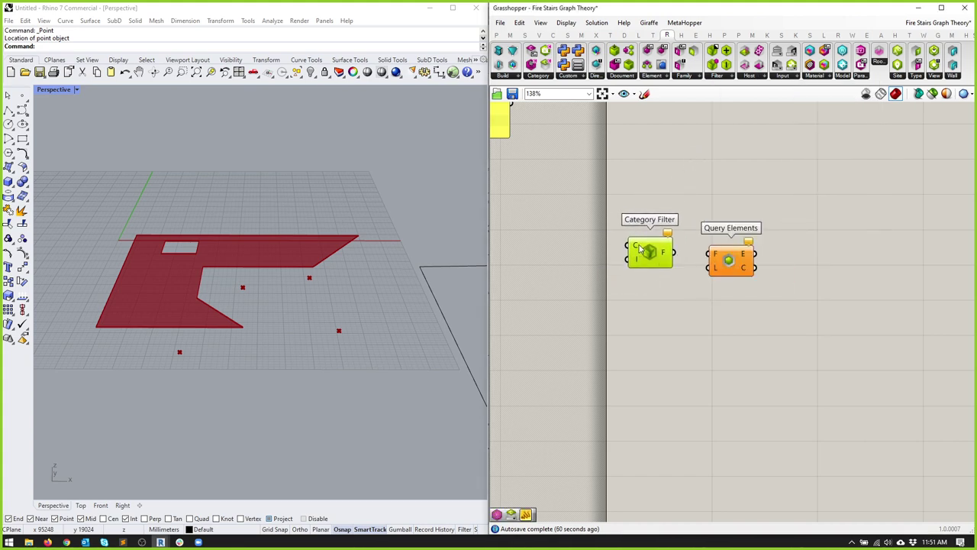
# Step: Add a Model Categories Picker and position it ahead of the Category Filter component
pyautogui.click(783, 76)
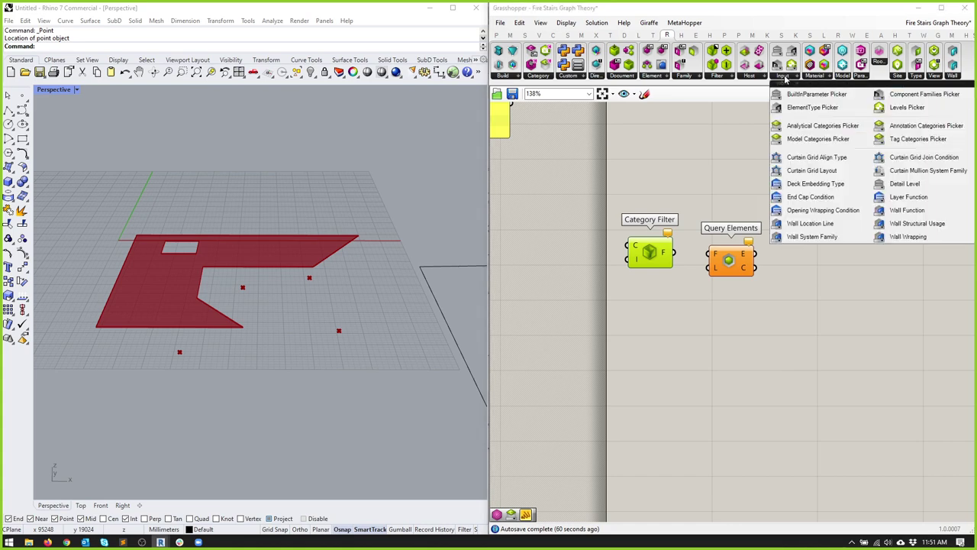
pyautogui.click(809, 139)
pyautogui.click(870, 140)
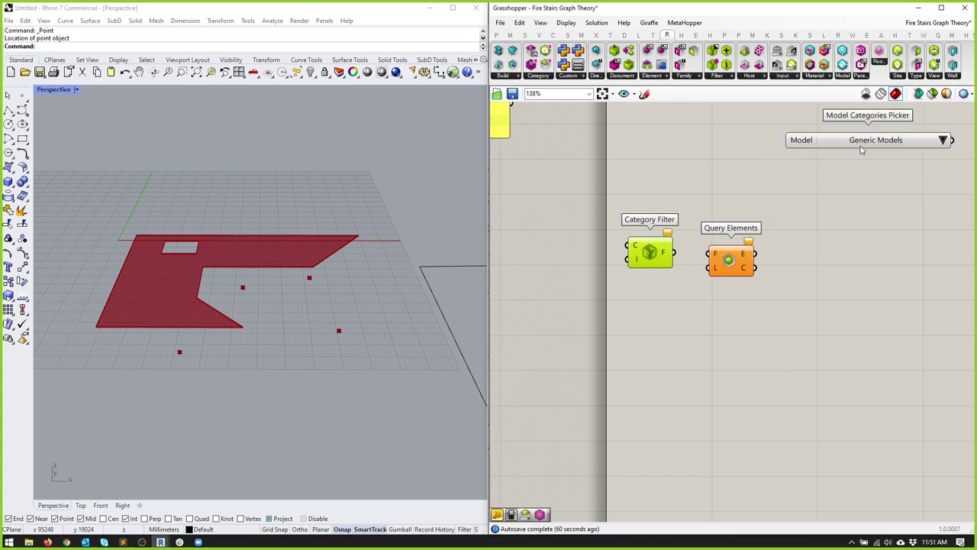
pyautogui.moveTo(862, 145); pyautogui.dragTo(607, 243)
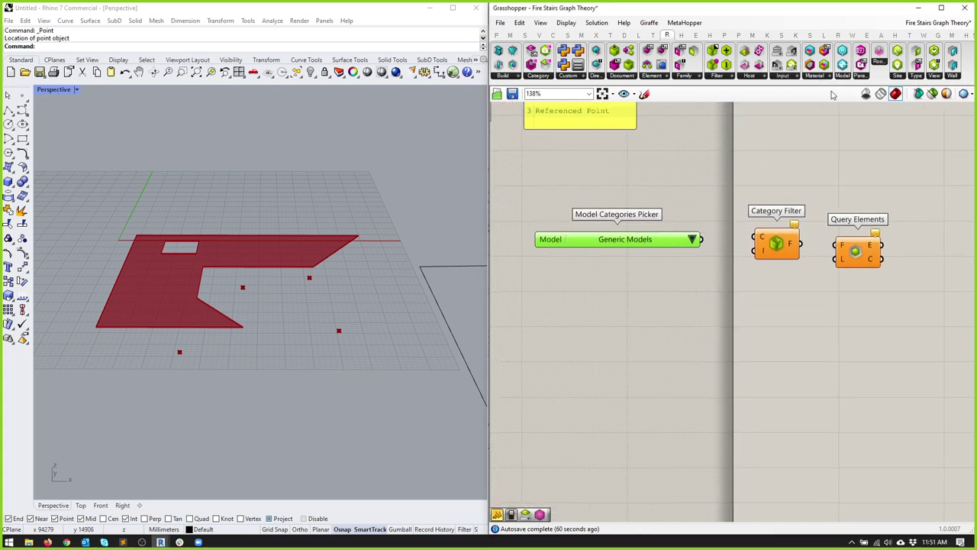
pyautogui.click(784, 78)
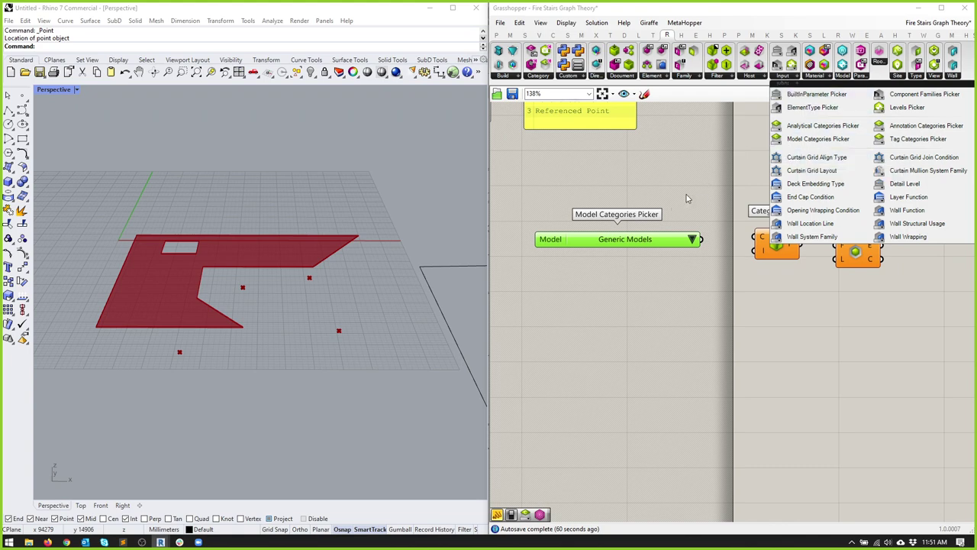
pyautogui.click(691, 241)
pyautogui.click(693, 240)
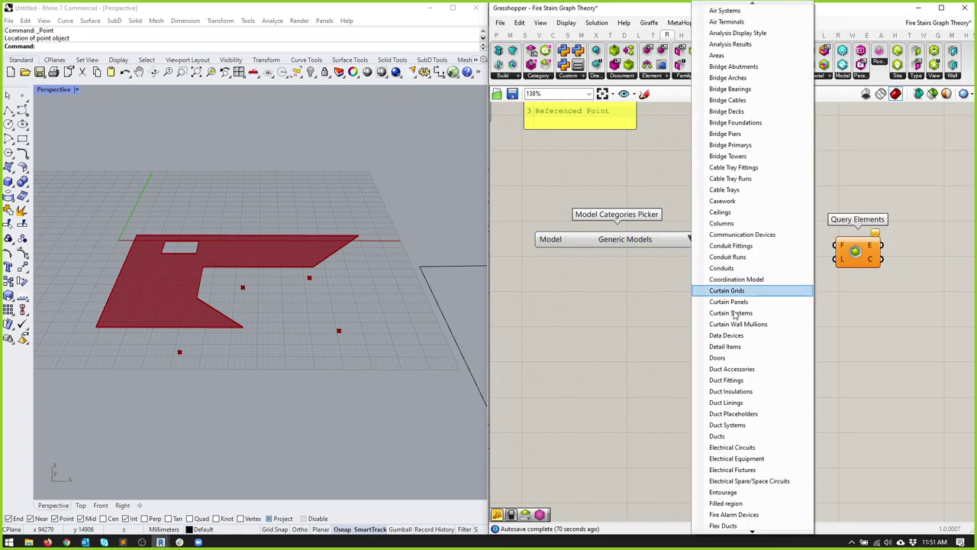
pyautogui.moveTo(752, 532); pyautogui.dragTo(750, 534)
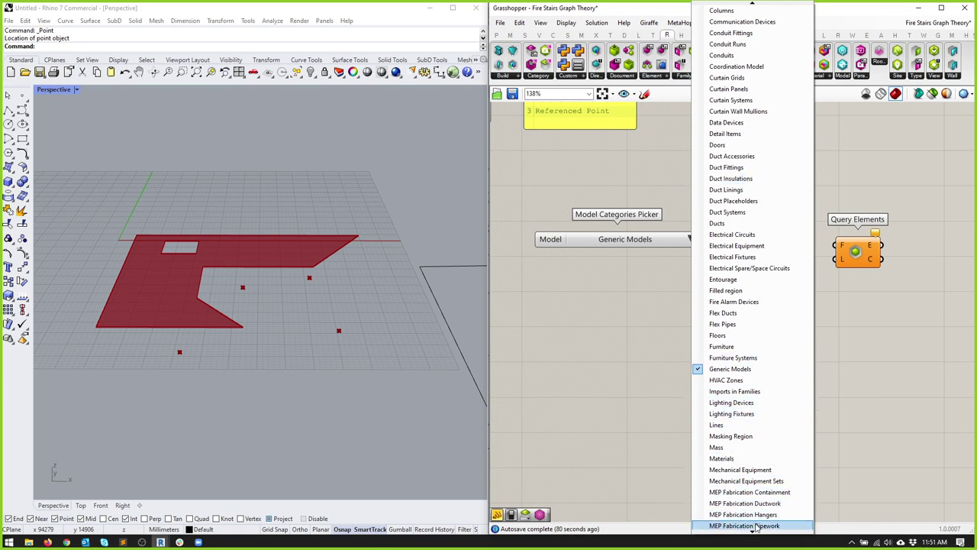
pyautogui.moveTo(754, 533); pyautogui.dragTo(753, 534)
pyautogui.moveTo(746, 5); pyautogui.dragTo(743, 6)
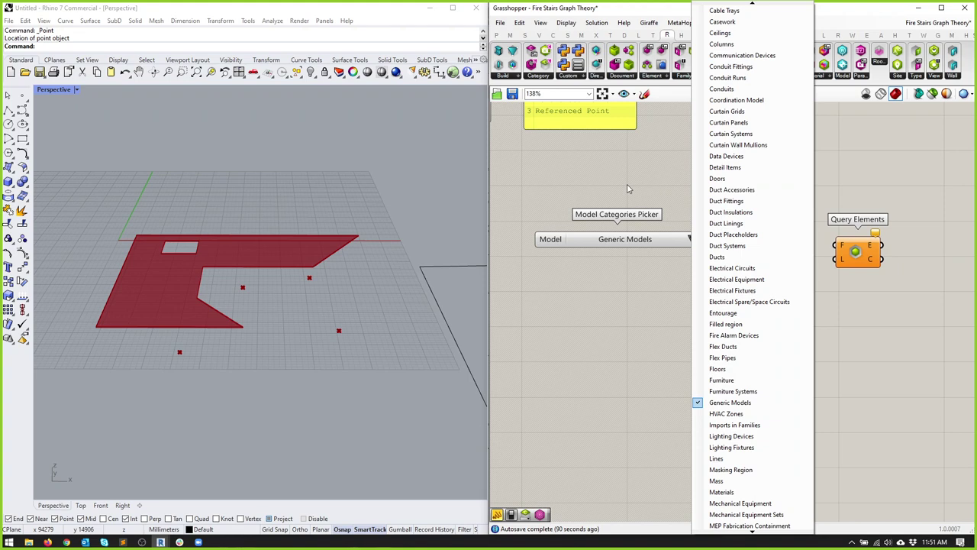
pyautogui.click(661, 113)
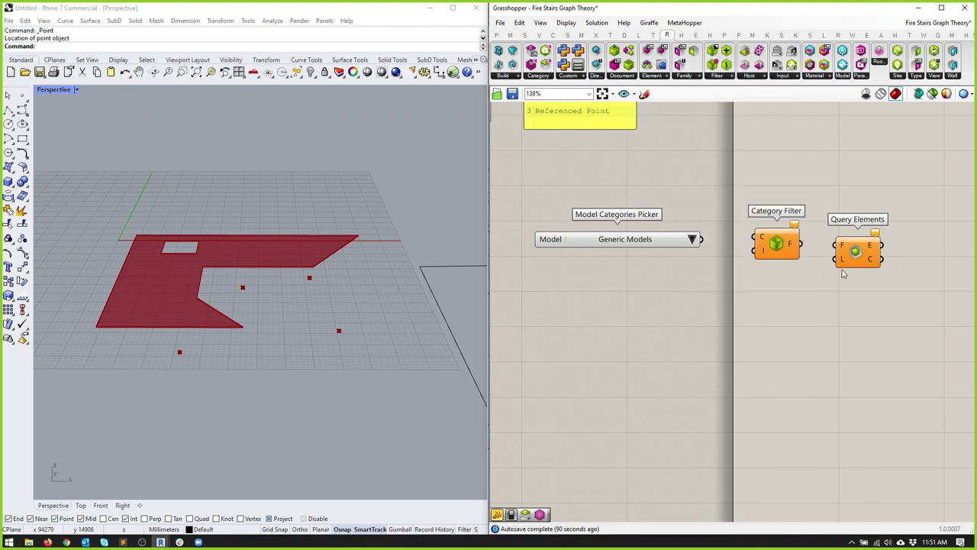
# Step: Set the Model Categories Picker to Walls and wire it through the Category Filter into the Query Elements component
pyautogui.click(682, 238)
pyautogui.click(694, 240)
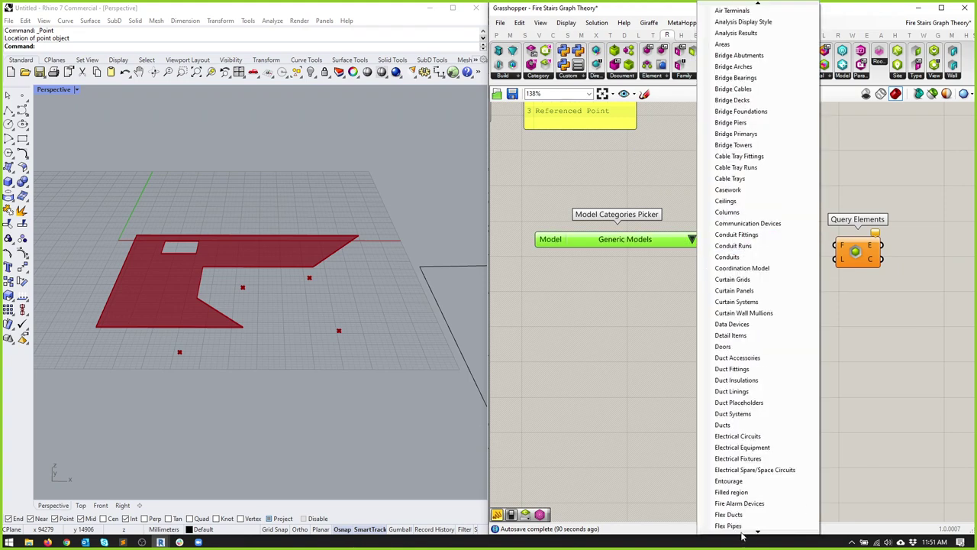
pyautogui.scroll(-4, 741, 537)
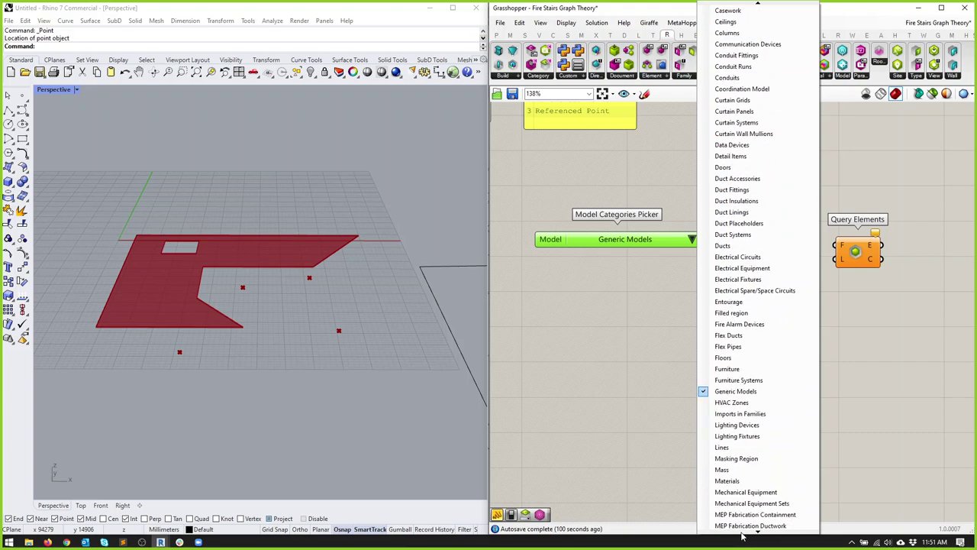
pyautogui.scroll(-10, 741, 537)
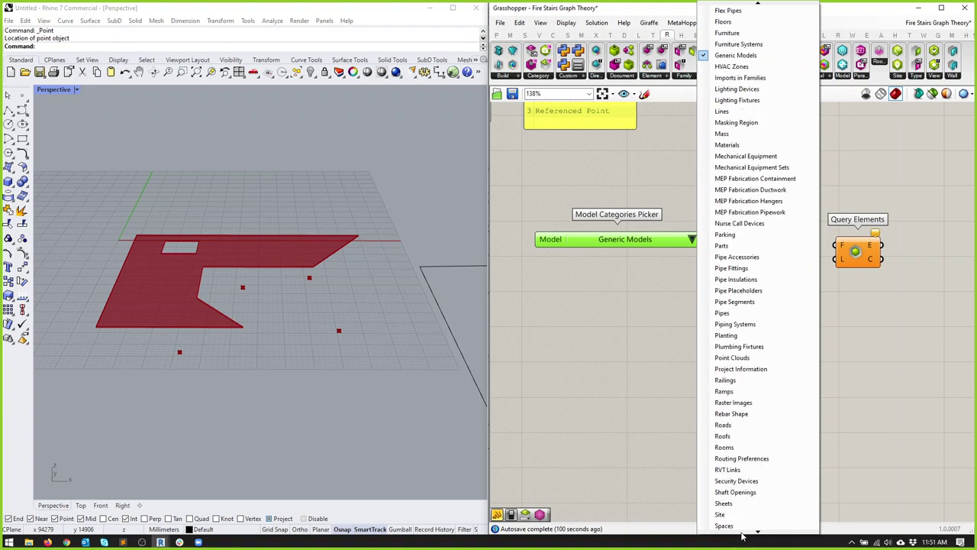
pyautogui.scroll(-1, 741, 536)
pyautogui.scroll(-7, 742, 537)
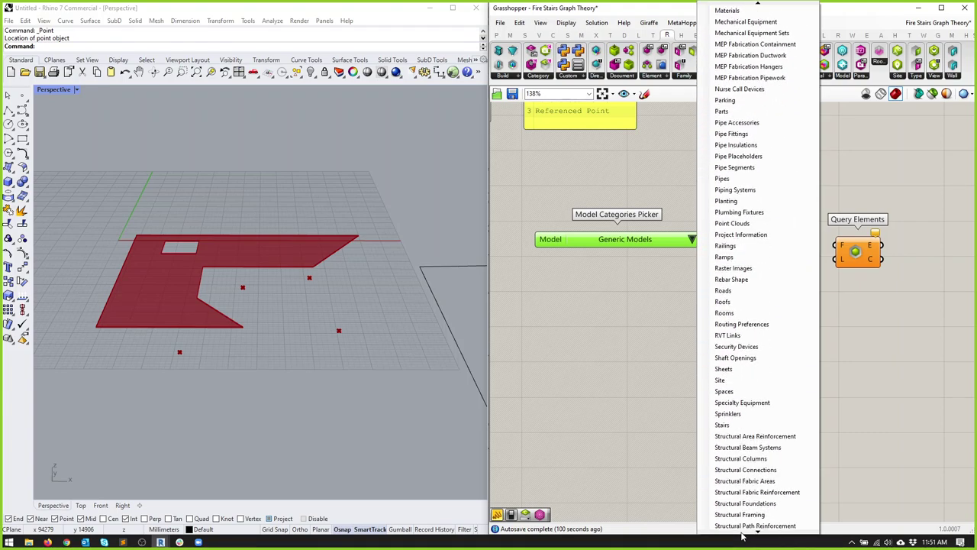
pyautogui.click(722, 469)
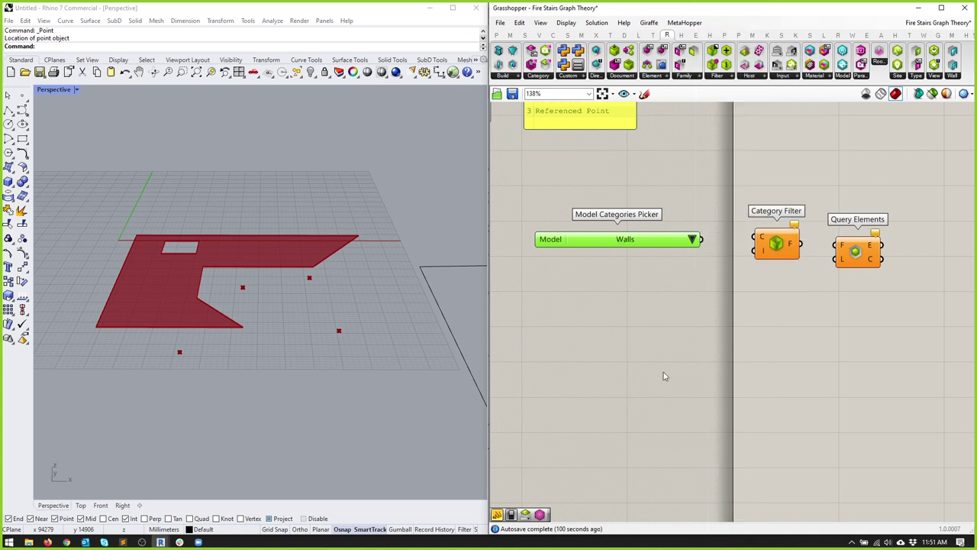
pyautogui.moveTo(701, 239); pyautogui.dragTo(838, 254)
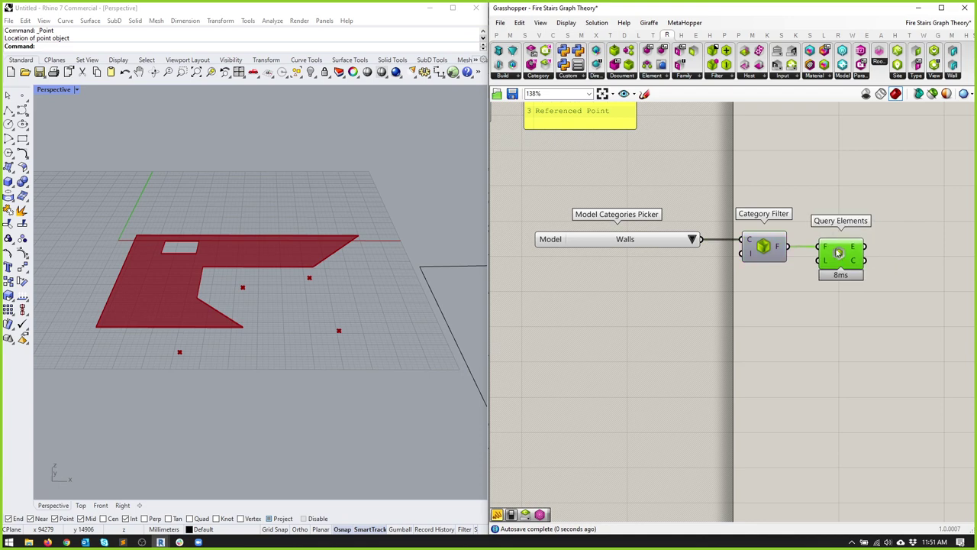
# Step: Add a Panel beside Query Elements, connect it to the elements output, and enlarge it to show the full list of walls
pyautogui.scroll(4, 840, 255)
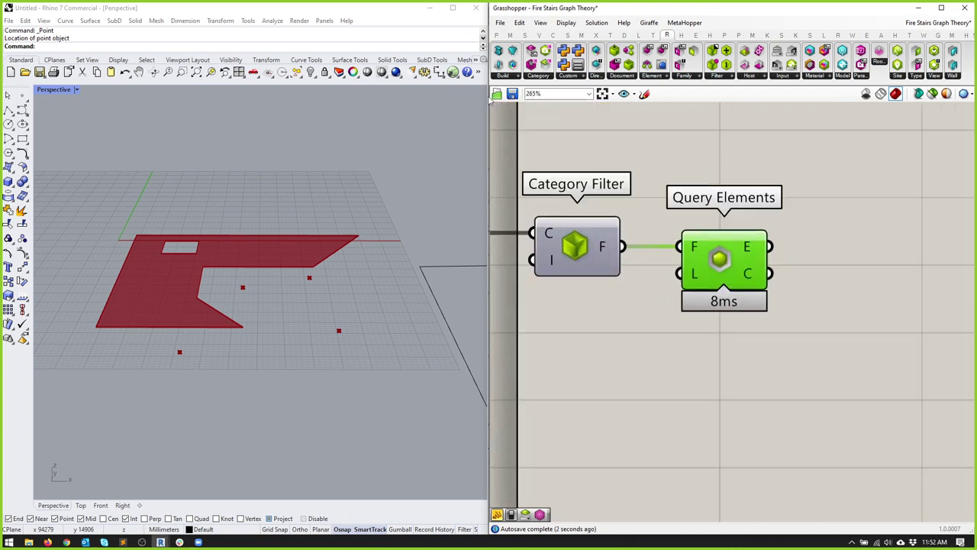
pyautogui.click(498, 36)
pyautogui.moveTo(646, 64); pyautogui.dragTo(770, 239)
pyautogui.moveTo(693, 234); pyautogui.dragTo(823, 338)
pyautogui.scroll(-5, 771, 249)
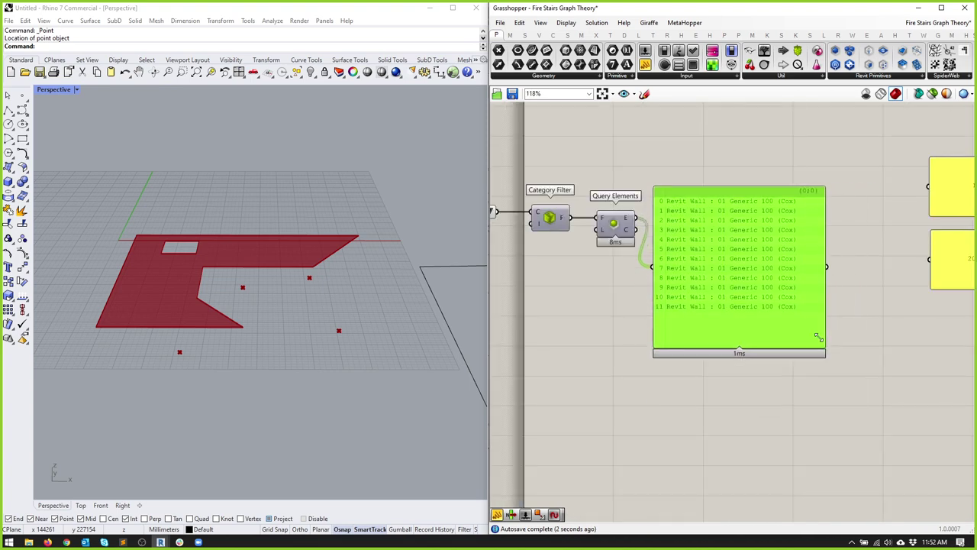
pyautogui.scroll(2, 790, 266)
pyautogui.scroll(-1, 790, 266)
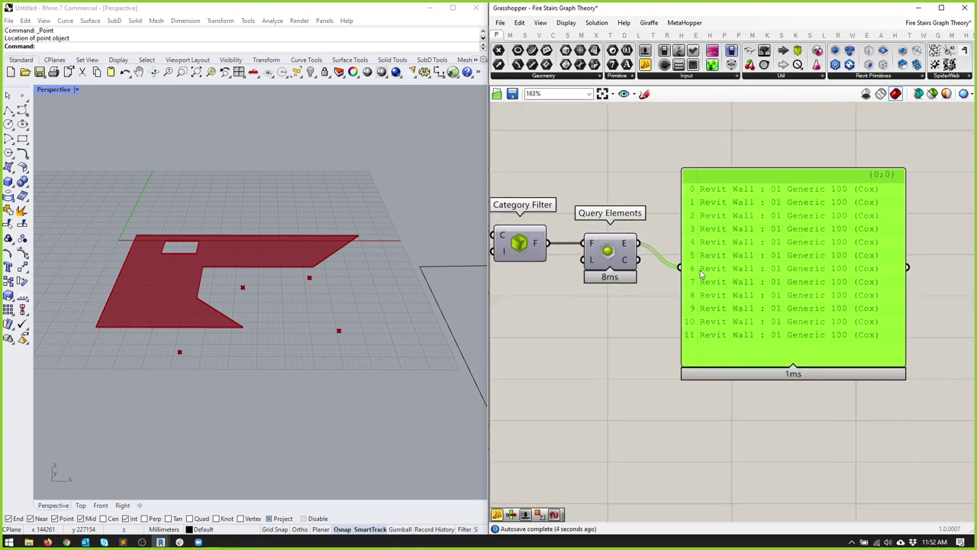
pyautogui.moveTo(669, 254); pyautogui.dragTo(735, 258, button='right')
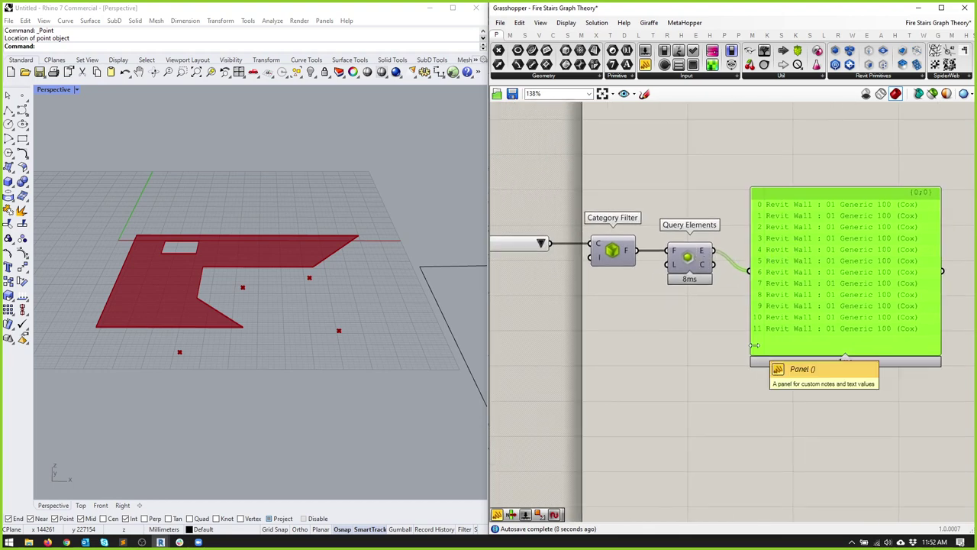
# Step: Check the integer set on the limit input of the Query Elements component
pyautogui.click(699, 261)
pyautogui.middleClick(702, 259)
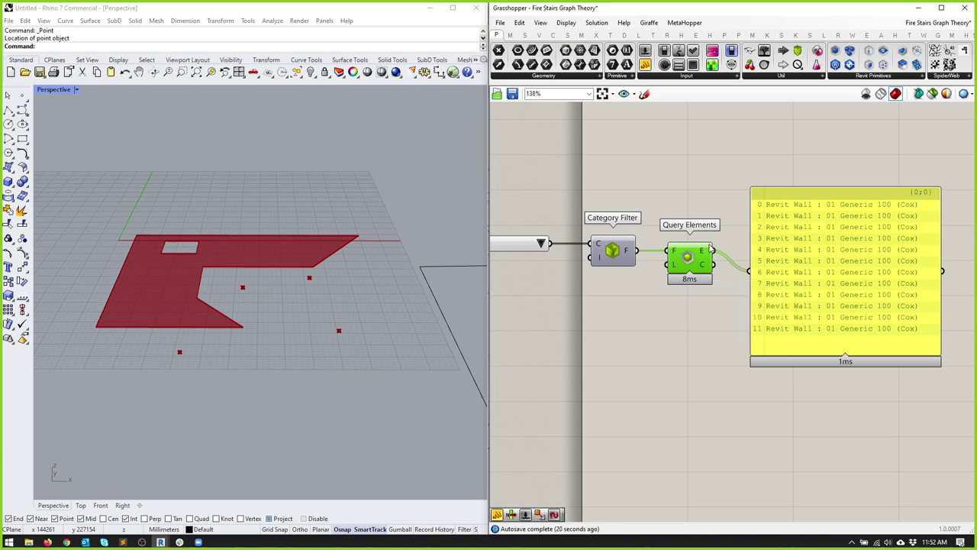
pyautogui.rightClick(674, 266)
pyautogui.moveTo(704, 364)
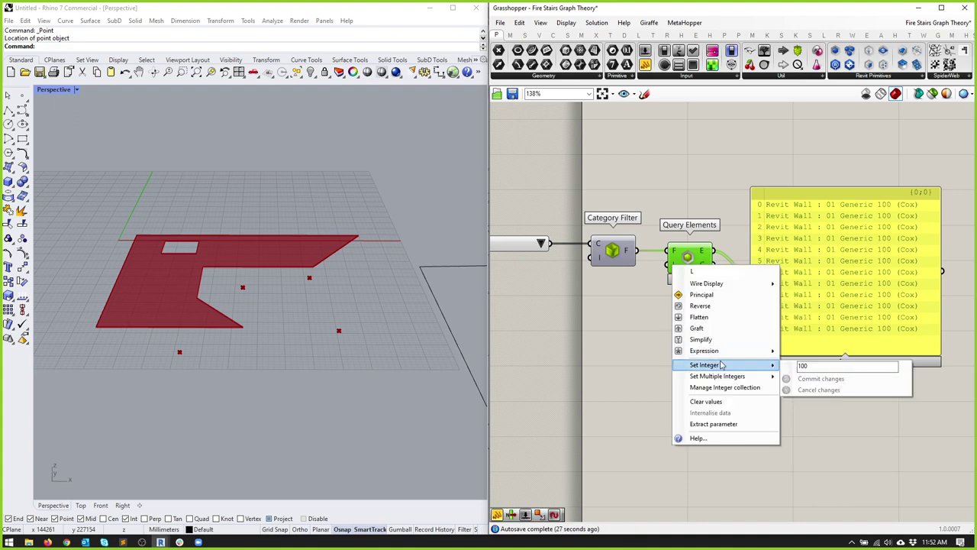
pyautogui.click(614, 332)
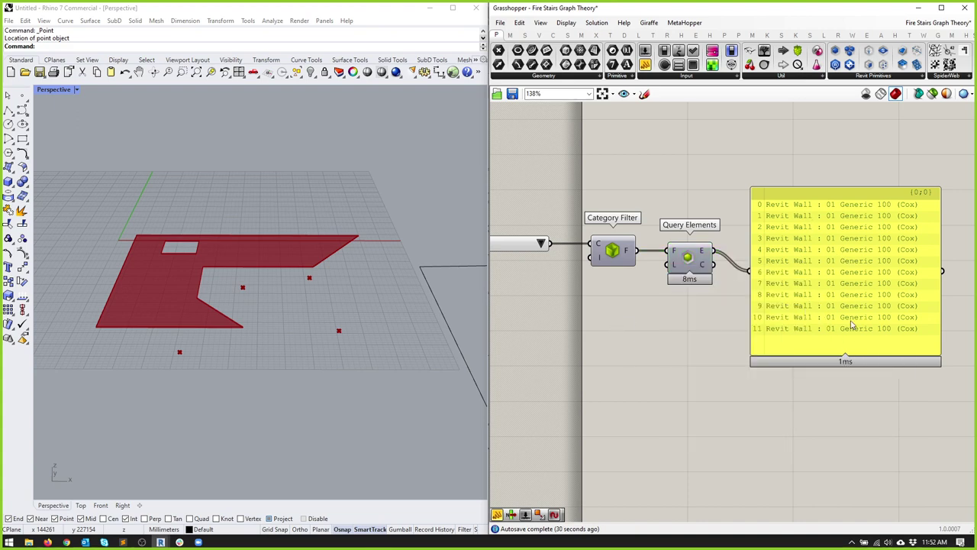
# Step: Add an Element Geometry component above the panel's wire and feed it the elements output of Query Elements, moving the panel aside
pyautogui.click(667, 35)
pyautogui.click(648, 79)
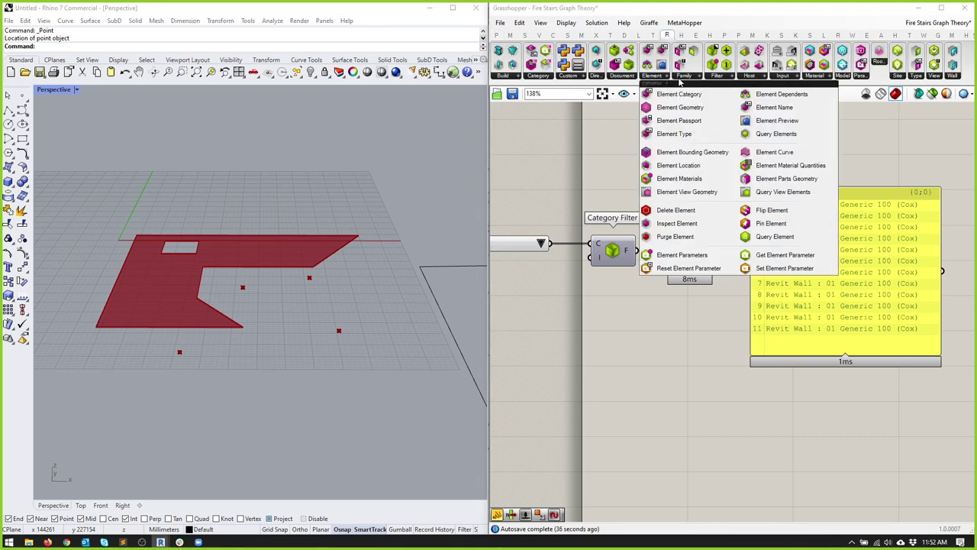
pyautogui.click(622, 77)
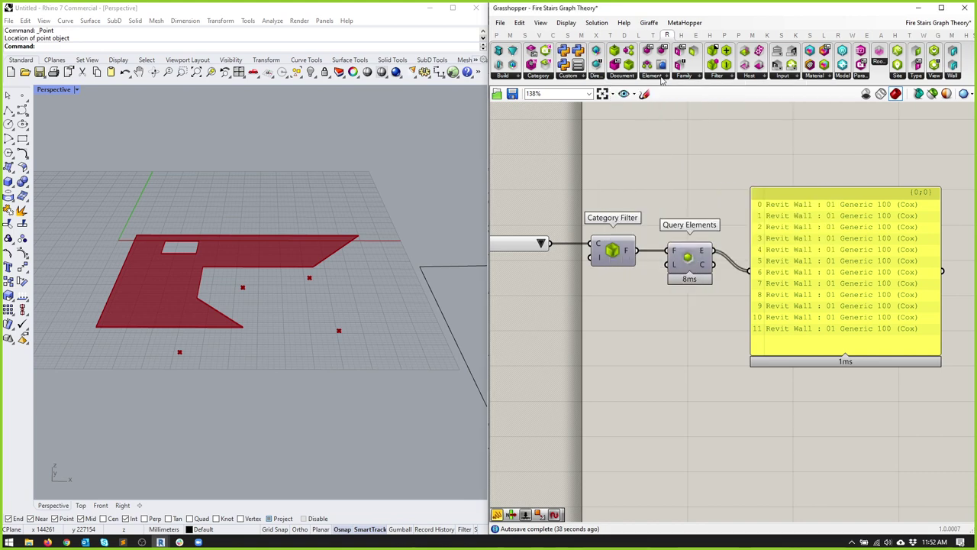
pyautogui.click(651, 77)
pyautogui.moveTo(655, 121); pyautogui.dragTo(756, 276)
pyautogui.moveTo(840, 268); pyautogui.dragTo(916, 287)
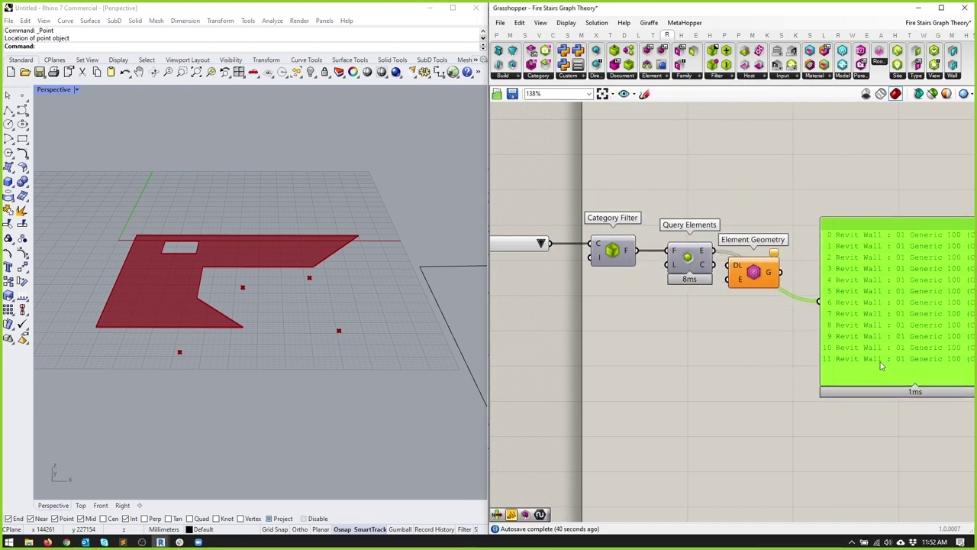
pyautogui.moveTo(752, 273); pyautogui.dragTo(740, 228)
pyautogui.moveTo(428, 279); pyautogui.dragTo(299, 275, button='right')
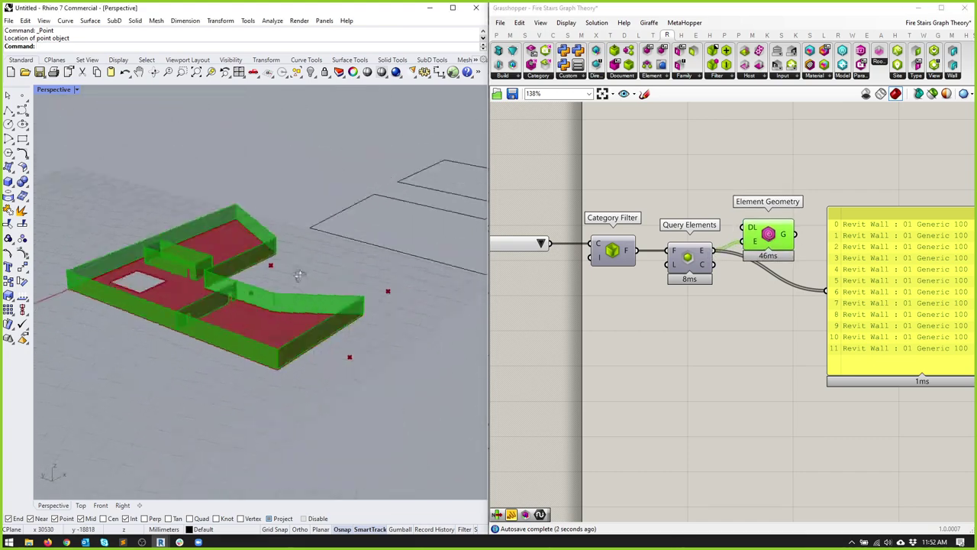
pyautogui.scroll(10, 300, 275)
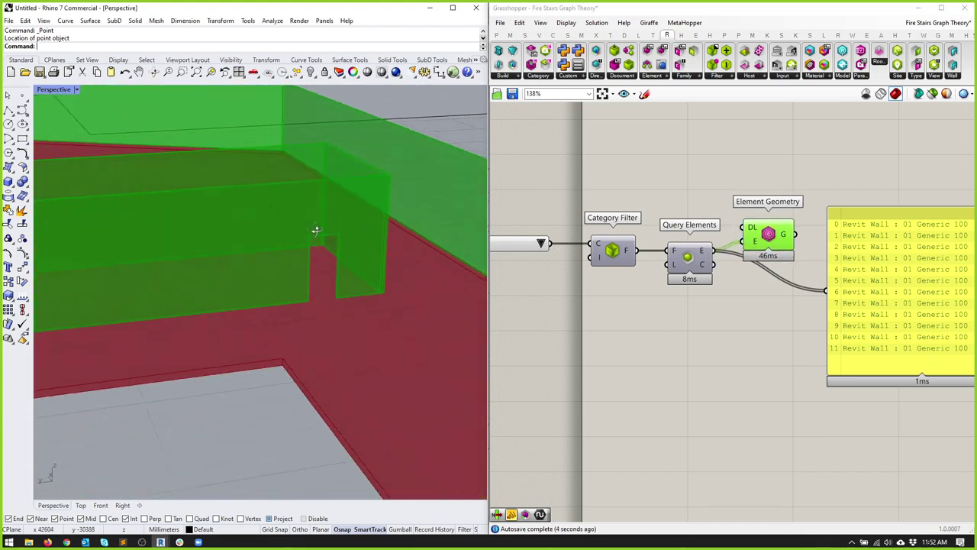
pyautogui.moveTo(315, 229); pyautogui.dragTo(358, 278, button='right')
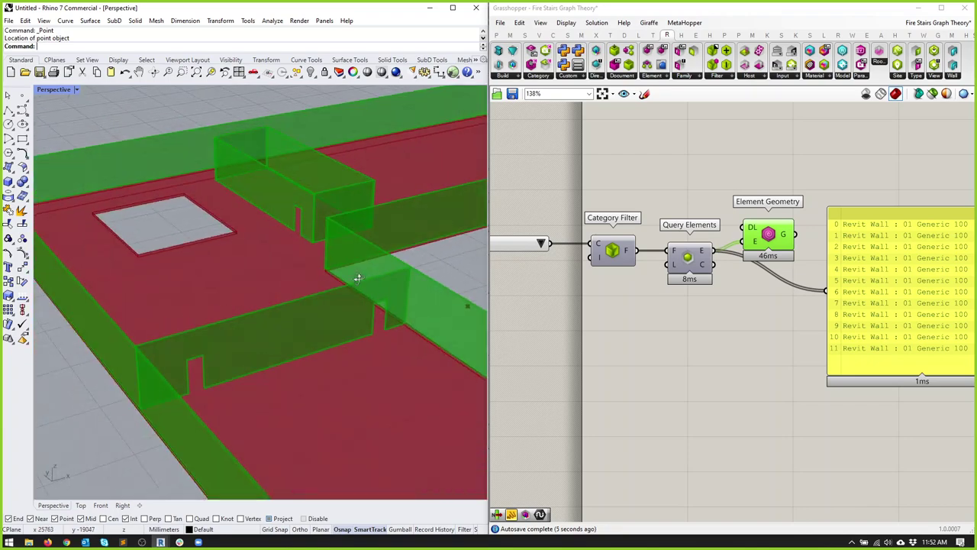
# Step: Switch to Revit and place another 870mm x 2040mm Single - Swing door in the long room wall that already has a door
pyautogui.press('super+Tab')
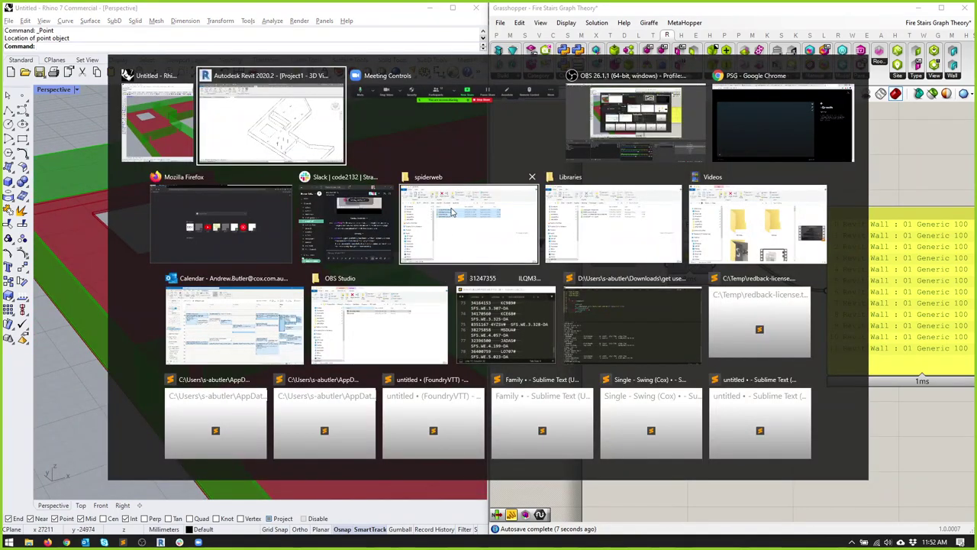
pyautogui.press('Escape')
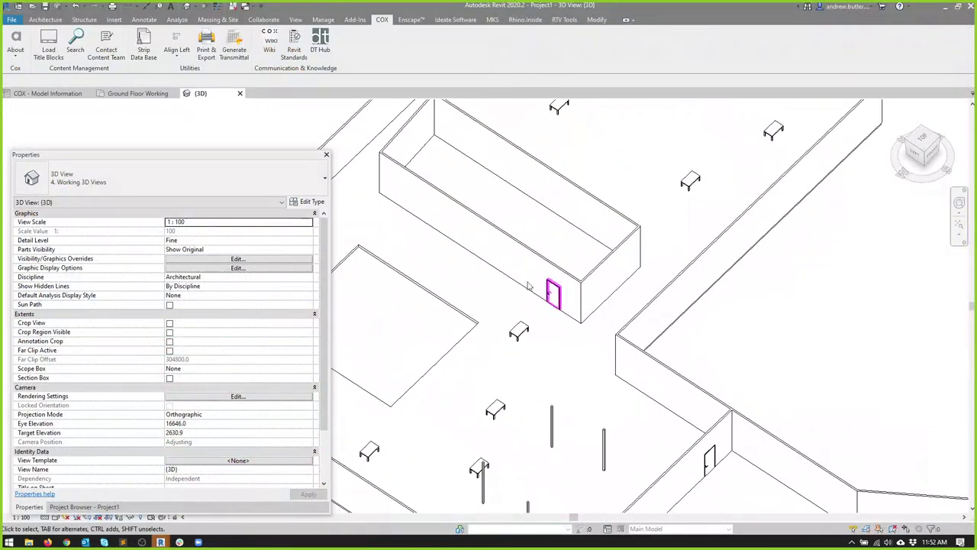
pyautogui.scroll(1, 528, 287)
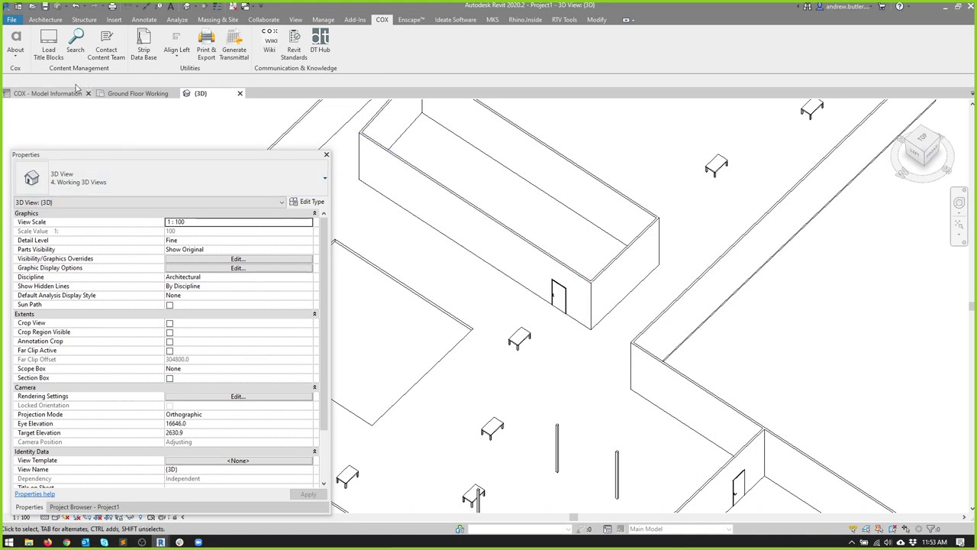
pyautogui.click(46, 19)
pyautogui.click(62, 42)
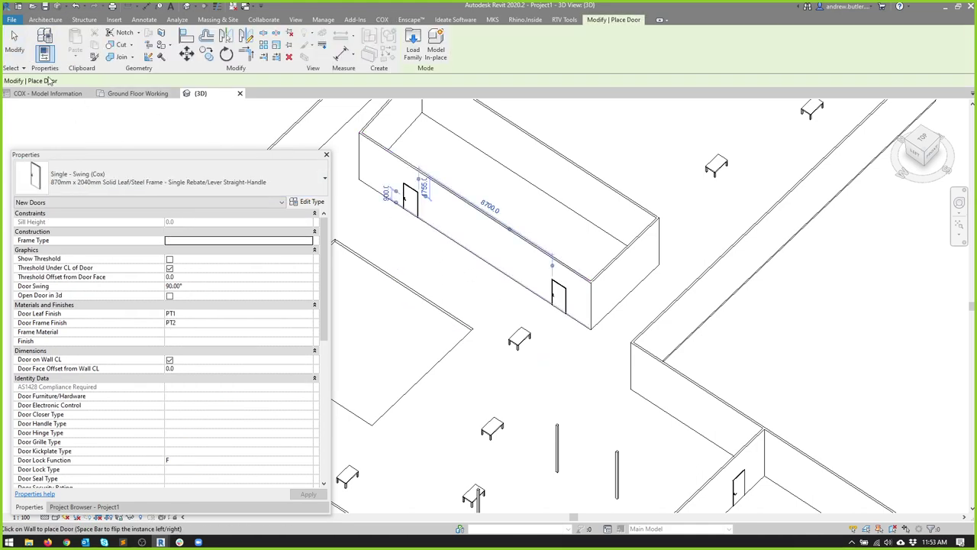
pyautogui.click(19, 38)
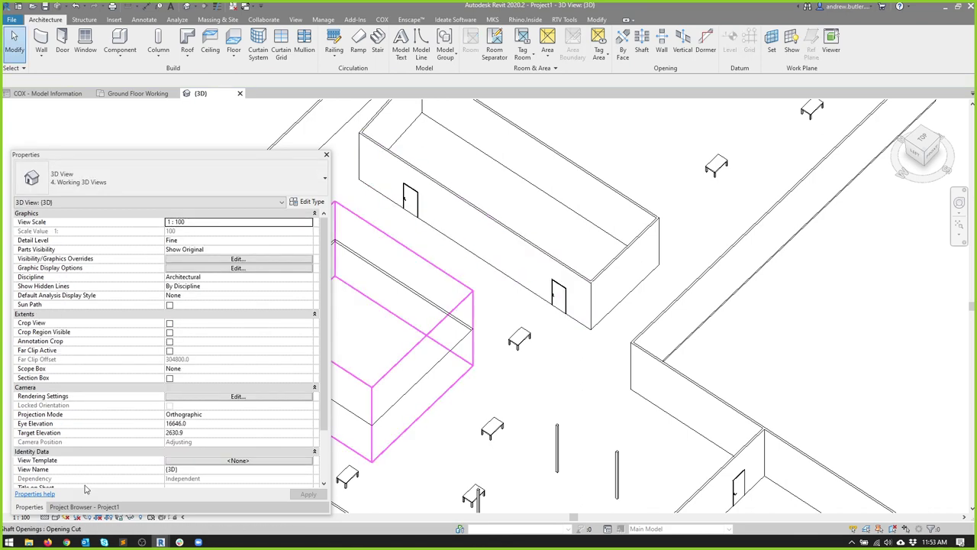
# Step: Switch back to Rhino and Grasshopper tiled side by side and inspect the door openings in the previewed wall geometry
pyautogui.hotkey('alt', 'Tab')
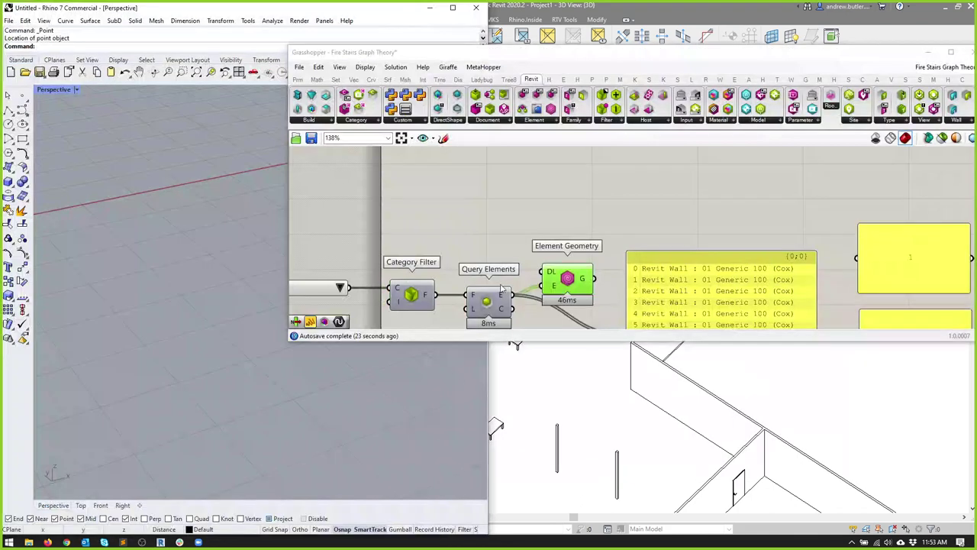
pyautogui.moveTo(458, 58); pyautogui.dragTo(422, 107)
pyautogui.press('super+Left')
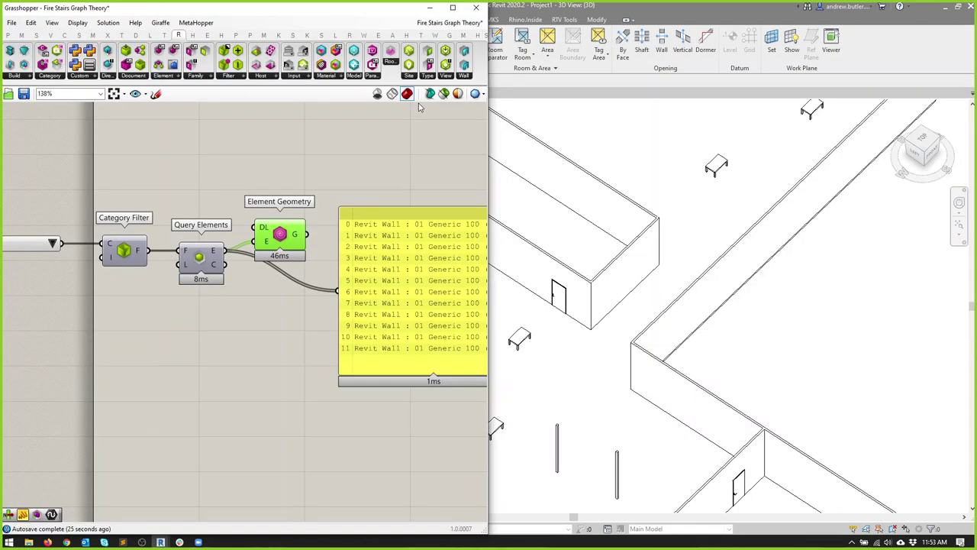
pyautogui.press('super+Right')
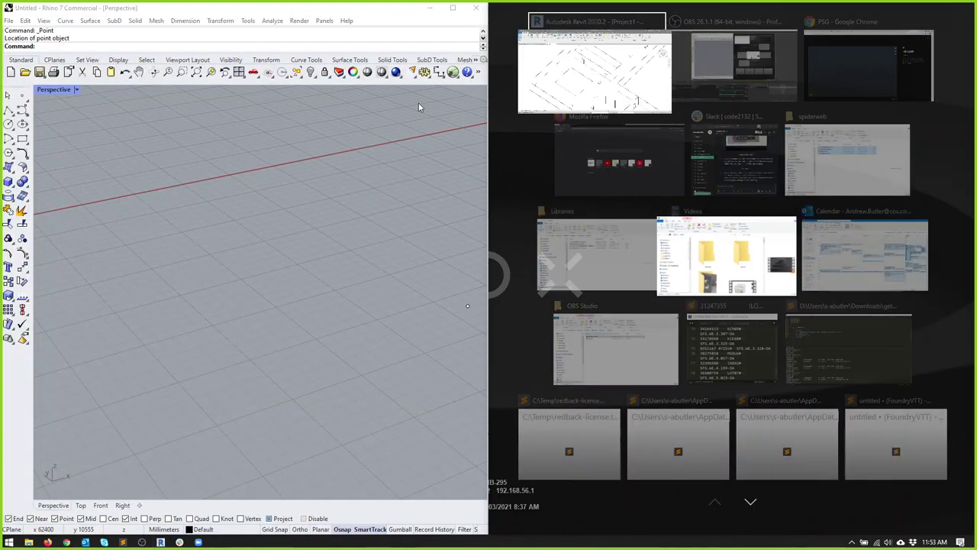
pyautogui.click(413, 226)
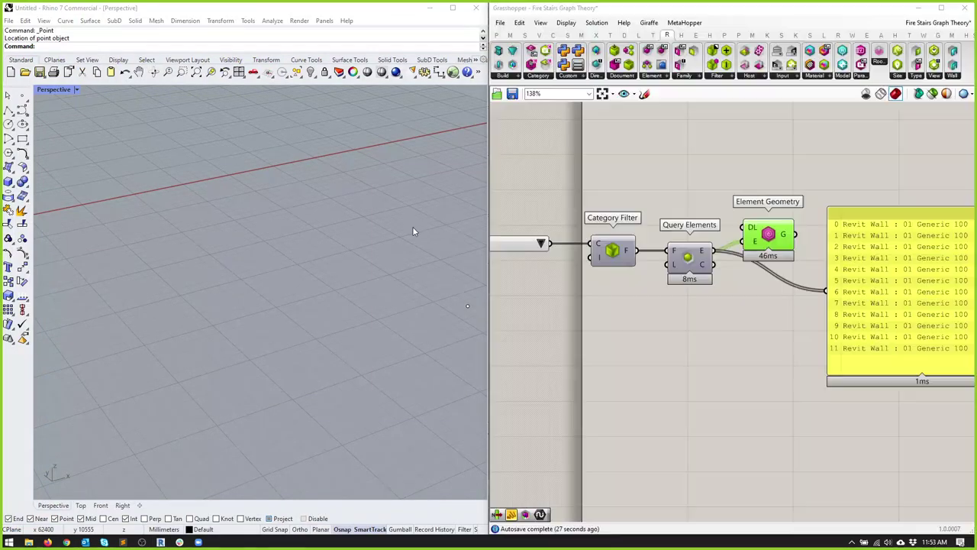
pyautogui.moveTo(300, 272); pyautogui.dragTo(234, 271, button='right')
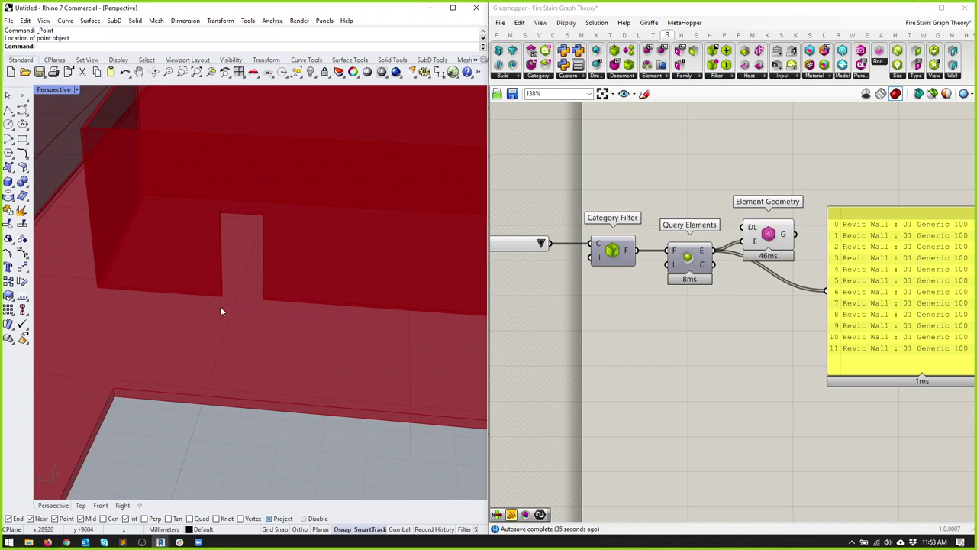
pyautogui.scroll(2, 220, 310)
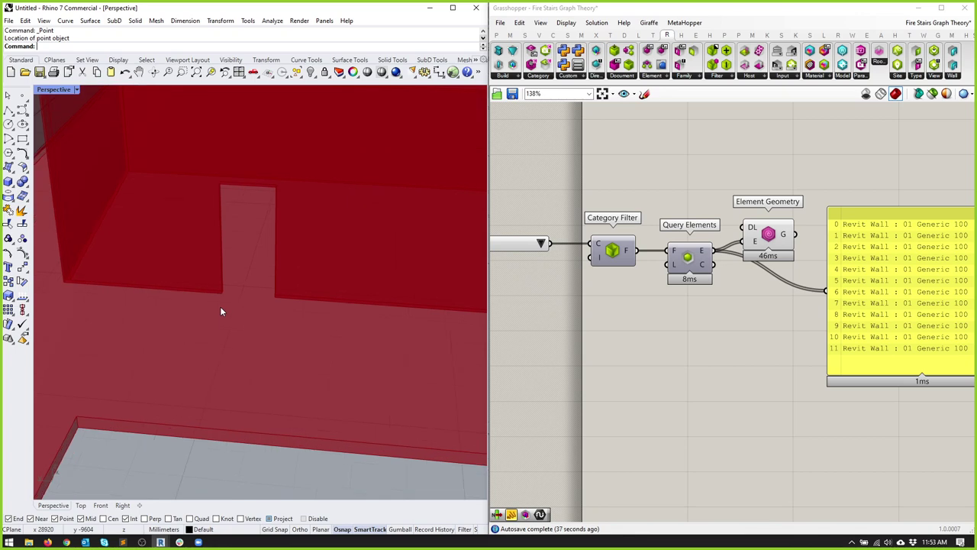
# Step: Examine the previewed Revit walls and floor in Rhino from several angles, including door openings, wall corners and the slab edge
pyautogui.scroll(-5, 229, 304)
pyautogui.moveTo(243, 294); pyautogui.dragTo(458, 283, button='right')
pyautogui.moveTo(590, 278); pyautogui.dragTo(549, 300, button='right')
pyautogui.scroll(-5, 211, 391)
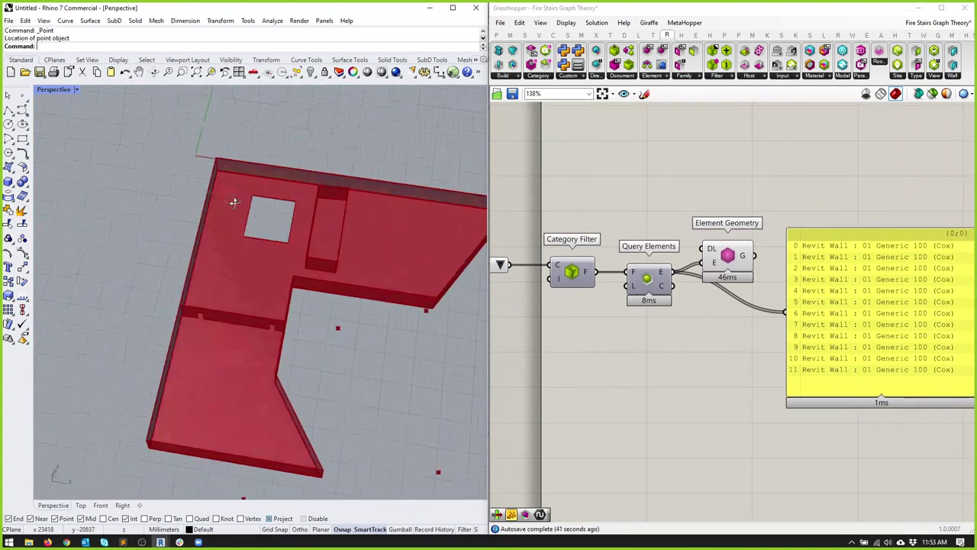
pyautogui.scroll(6, 252, 347)
pyautogui.scroll(-3, 260, 328)
pyautogui.scroll(8, 344, 223)
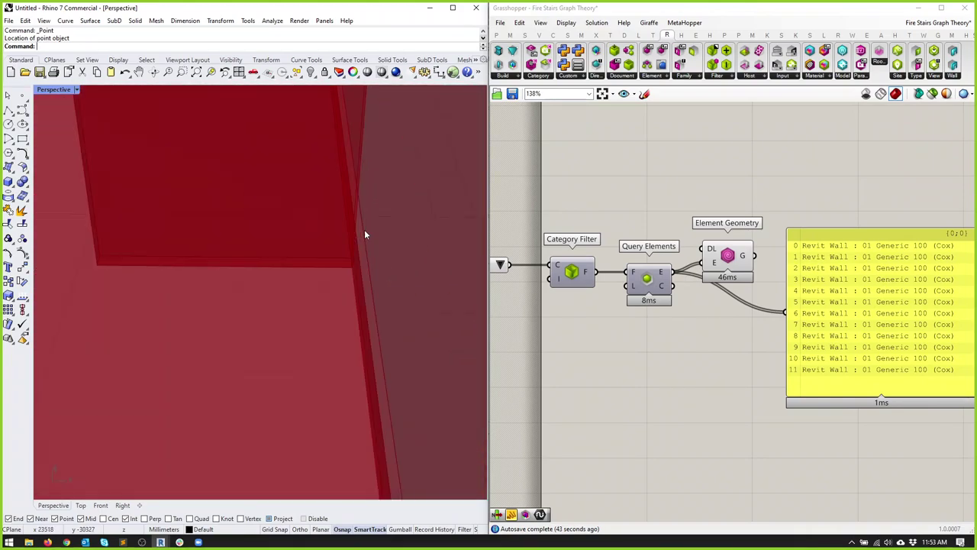
pyautogui.scroll(-5, 343, 260)
pyautogui.moveTo(323, 311); pyautogui.dragTo(308, 279, button='right')
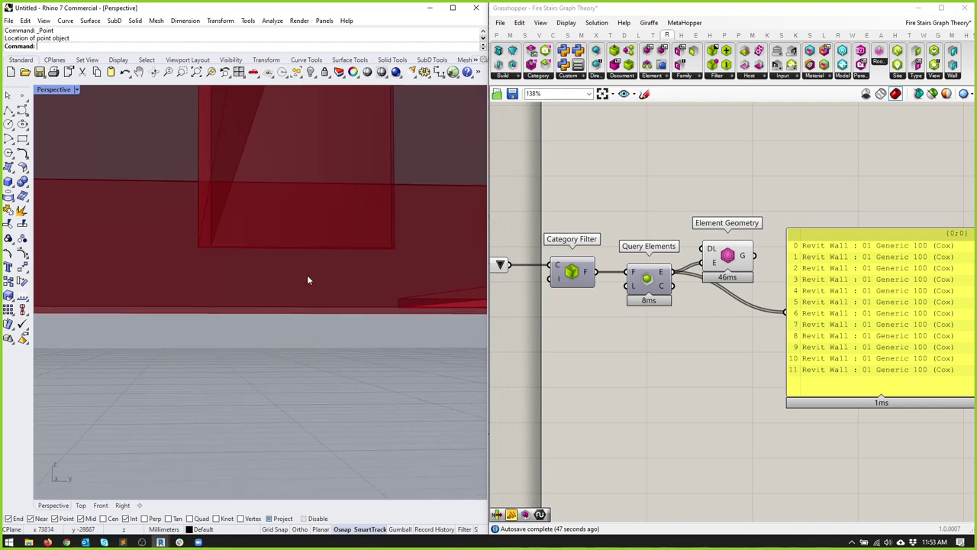
pyautogui.scroll(-3, 648, 236)
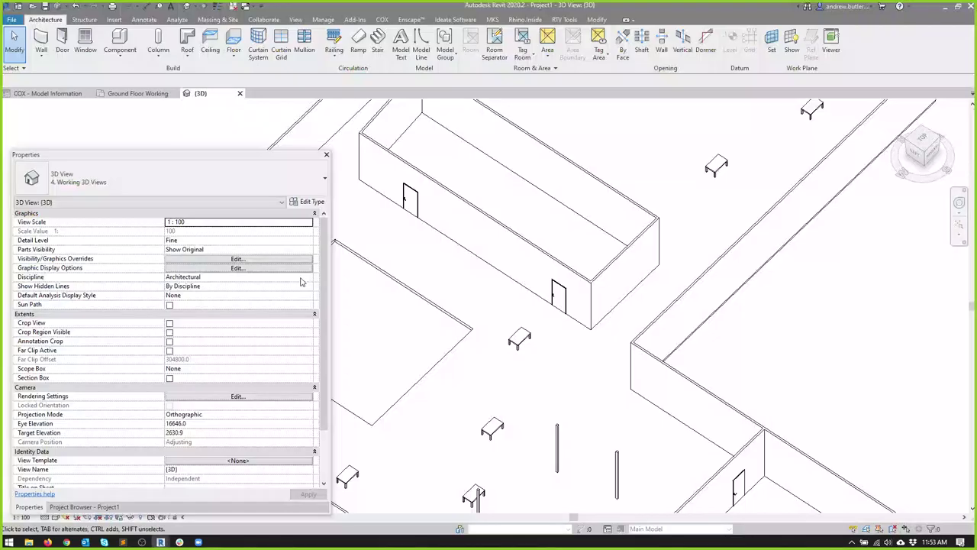
# Step: Switch to Revit and select one of the coffee tables to check its category
pyautogui.keyDown('shift'); pyautogui.moveTo(482, 289); pyautogui.dragTo(543, 344, button='middle'); pyautogui.keyUp('shift')
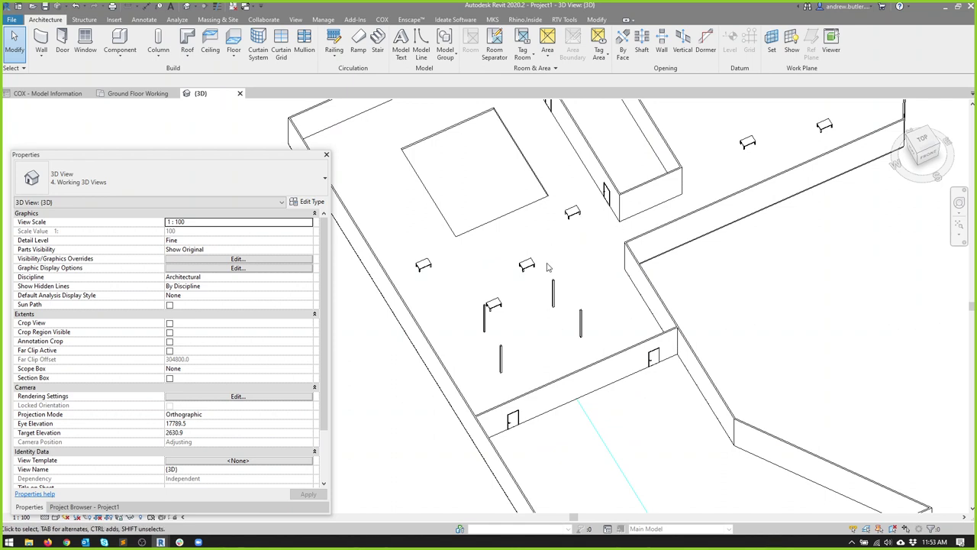
pyautogui.scroll(3, 535, 272)
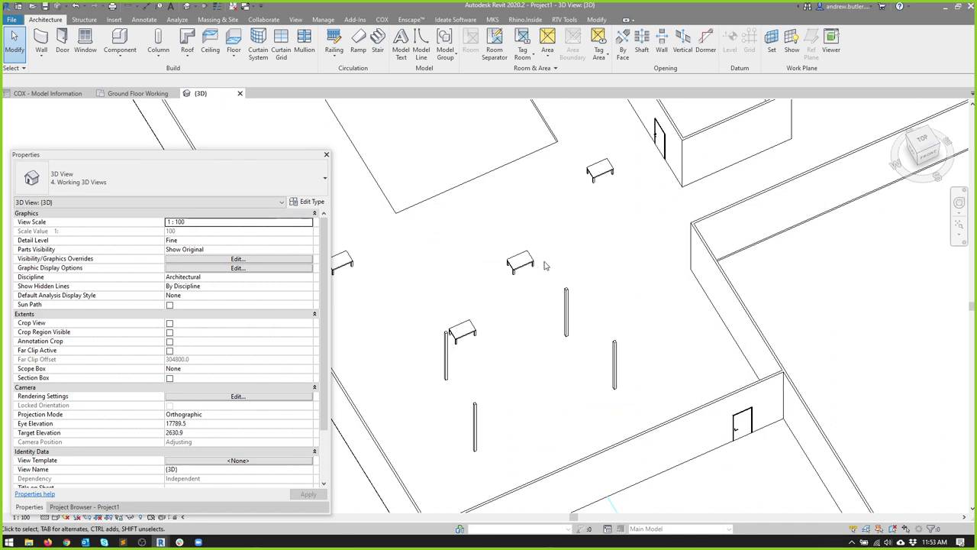
pyautogui.click(534, 263)
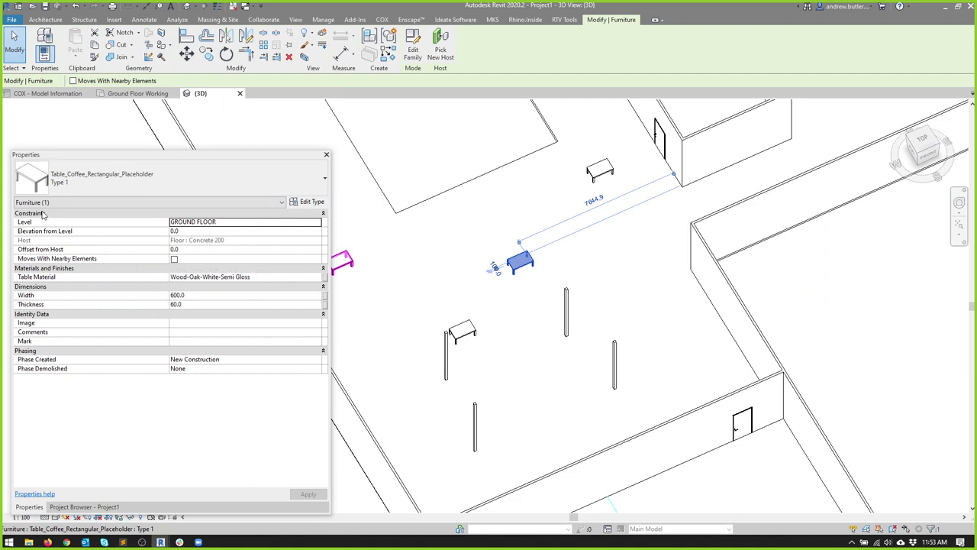
# Step: Switch back to Grasshopper and duplicate the wall chain of Model Categories Picker, Category Filter, Query Elements and Element Geometry below the original
pyautogui.hotkey('alt', 'Tab')
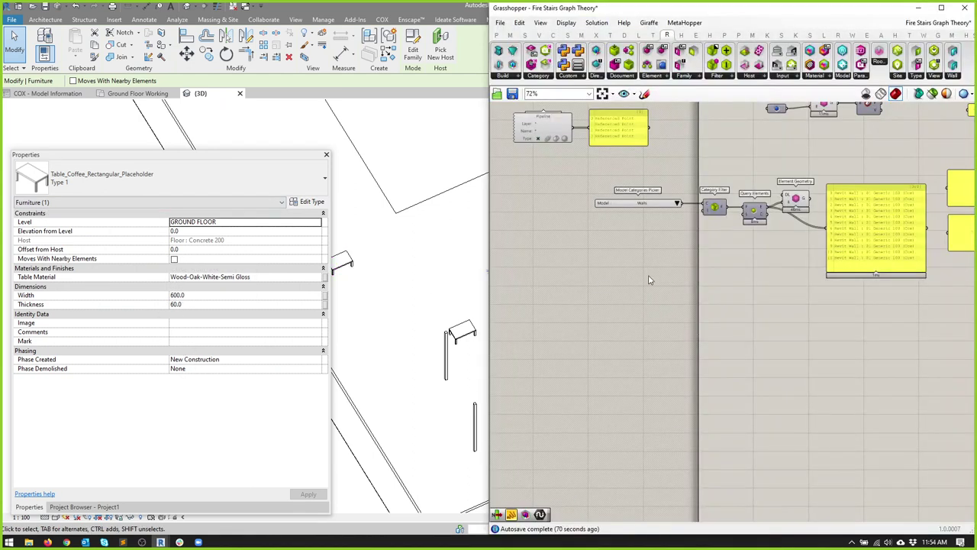
pyautogui.moveTo(649, 280); pyautogui.dragTo(607, 322, button='right')
pyautogui.moveTo(585, 201); pyautogui.dragTo(781, 295)
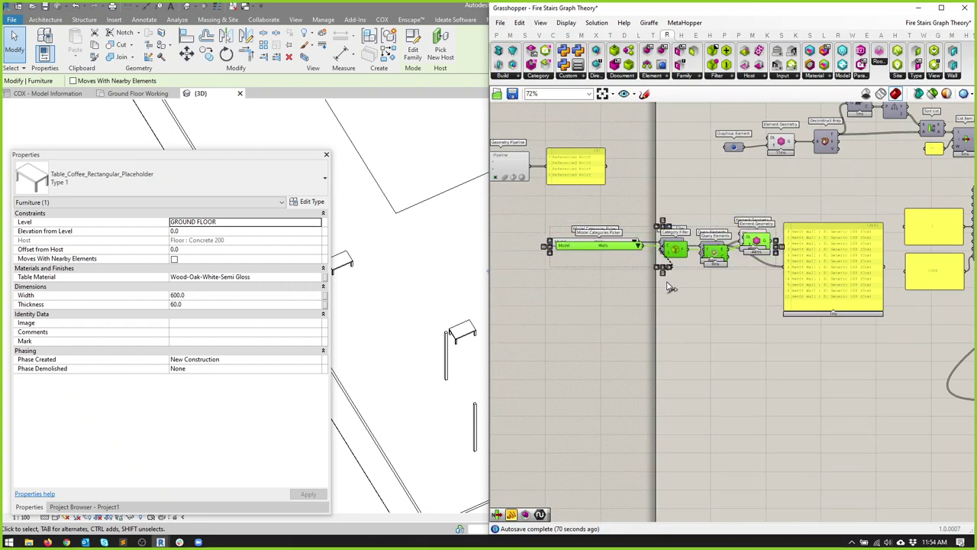
pyautogui.keyDown('alt'); pyautogui.moveTo(675, 262); pyautogui.dragTo(662, 346); pyautogui.keyUp('alt')
pyautogui.scroll(3, 662, 346)
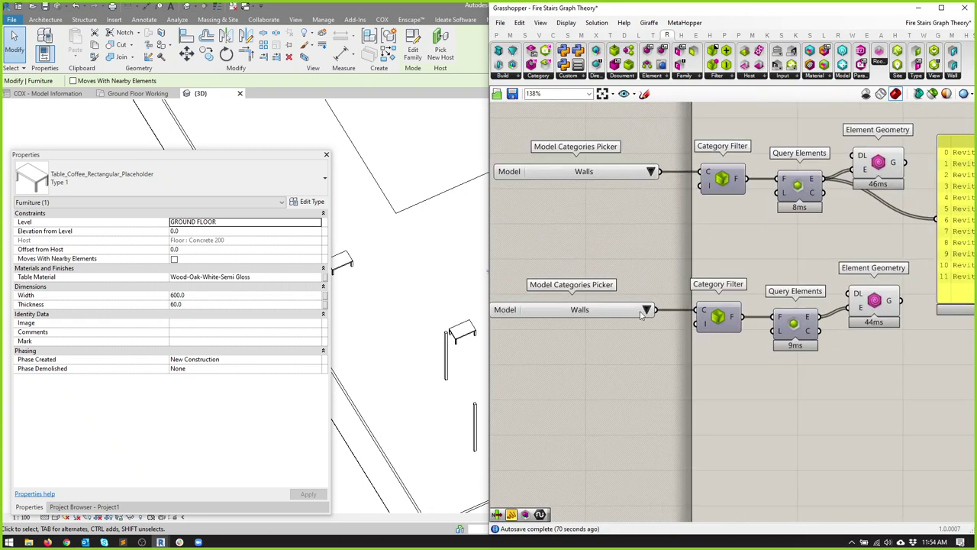
# Step: Set the duplicated Model Categories Picker to Furniture and view the tables in the Rhino preview
pyautogui.click(647, 310)
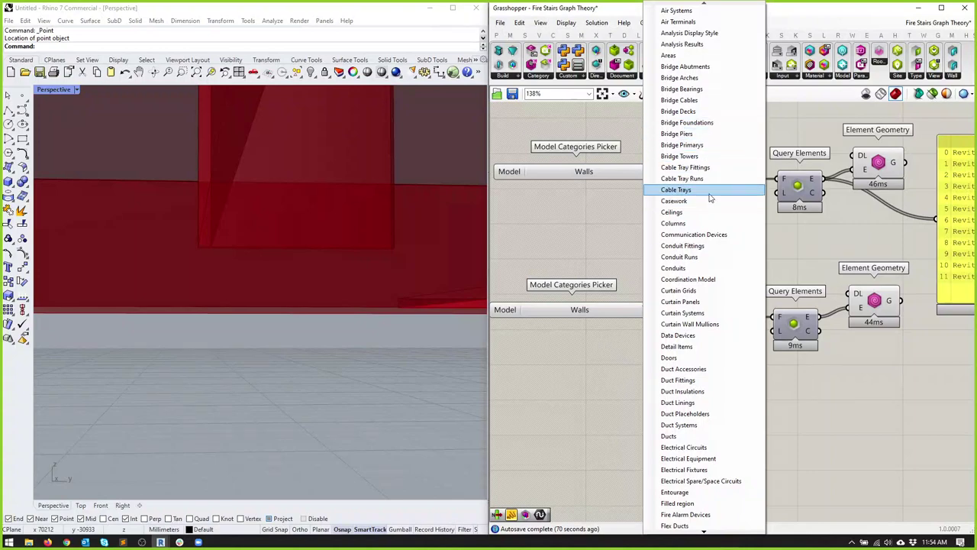
pyautogui.moveTo(706, 532)
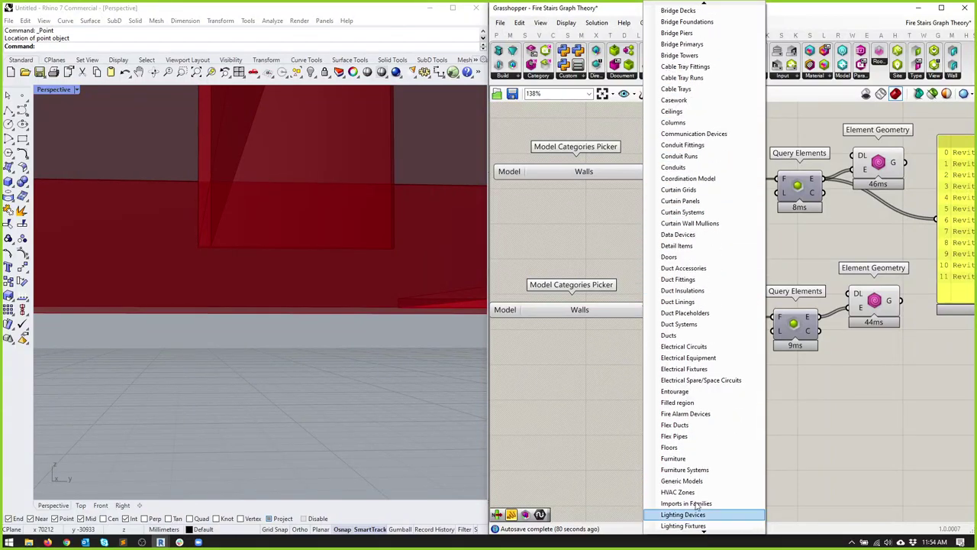
pyautogui.click(673, 458)
pyautogui.moveTo(398, 315); pyautogui.dragTo(278, 290, button='right')
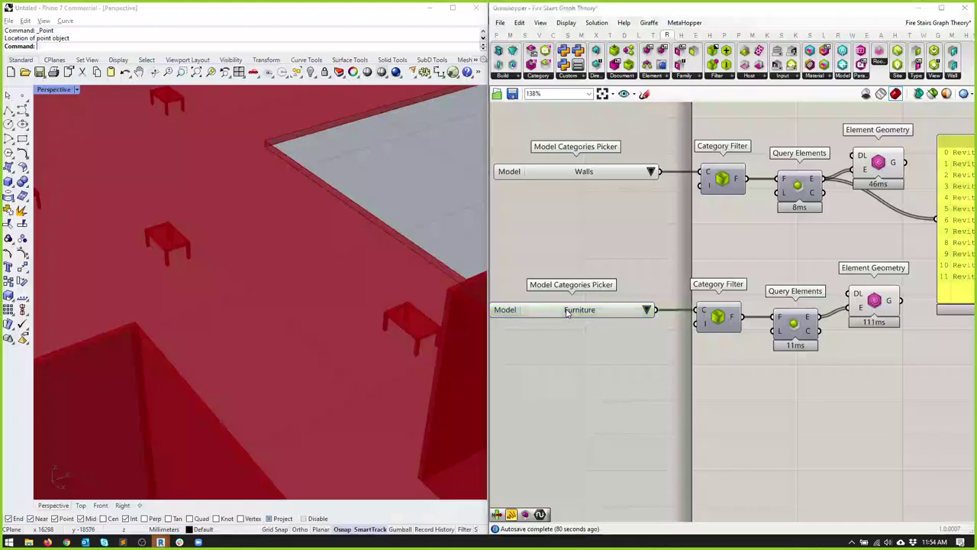
# Step: Select a concrete column in Revit to check its category, and duplicate the Furniture query chain below itself in Grasshopper
pyautogui.click(580, 310)
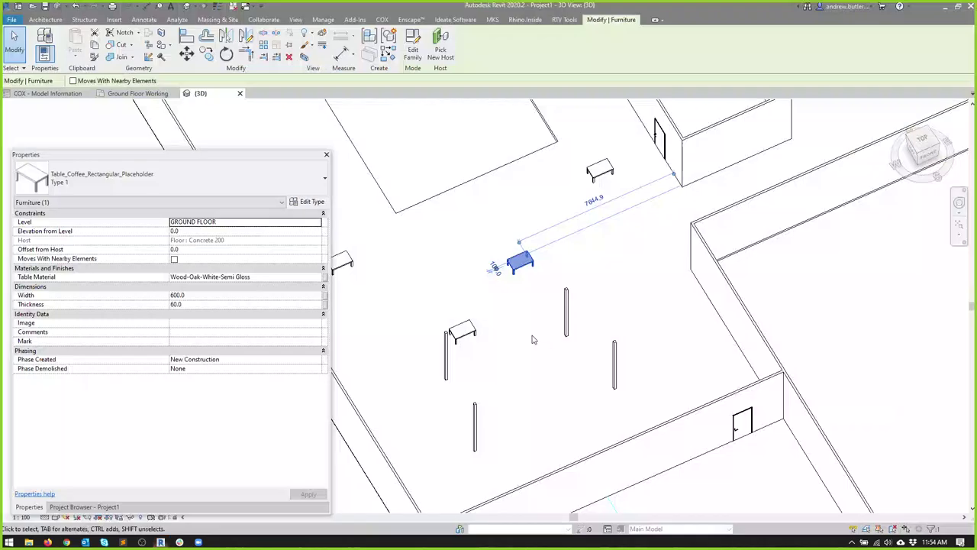
pyautogui.click(566, 309)
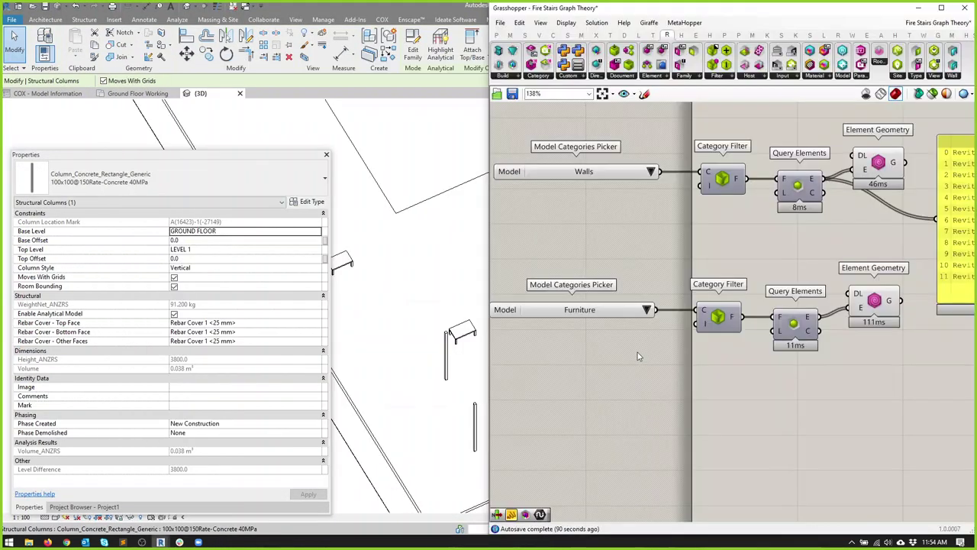
pyautogui.moveTo(638, 352); pyautogui.dragTo(622, 276, button='right')
pyautogui.scroll(-1, 622, 275)
pyautogui.moveTo(500, 313); pyautogui.dragTo(802, 226)
pyautogui.keyDown('alt'); pyautogui.moveTo(737, 265); pyautogui.dragTo(737, 339); pyautogui.keyUp('alt')
pyautogui.click(634, 382)
pyautogui.scroll(3, 628, 320)
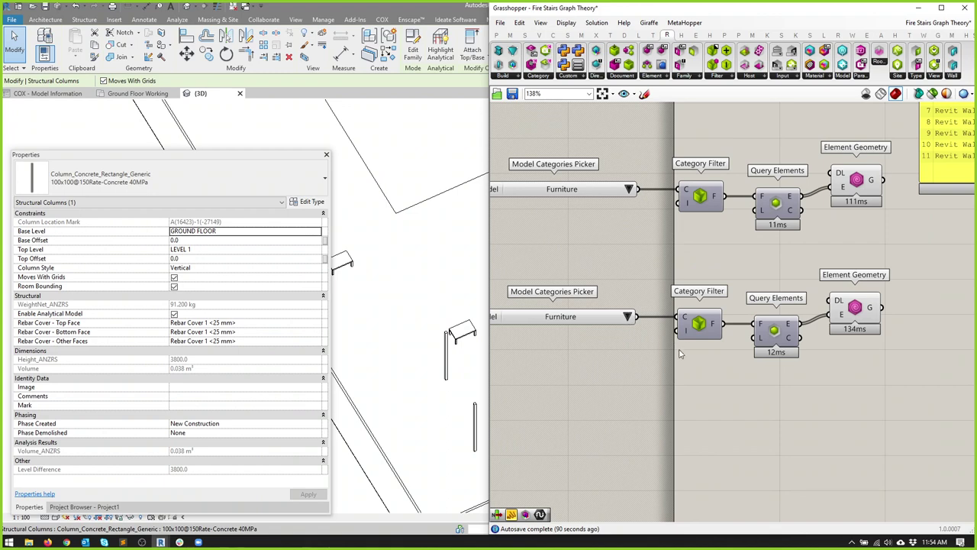
# Step: Set the newest Model Categories Picker to Structural Columns and view the columns in the Rhino preview
pyautogui.click(628, 316)
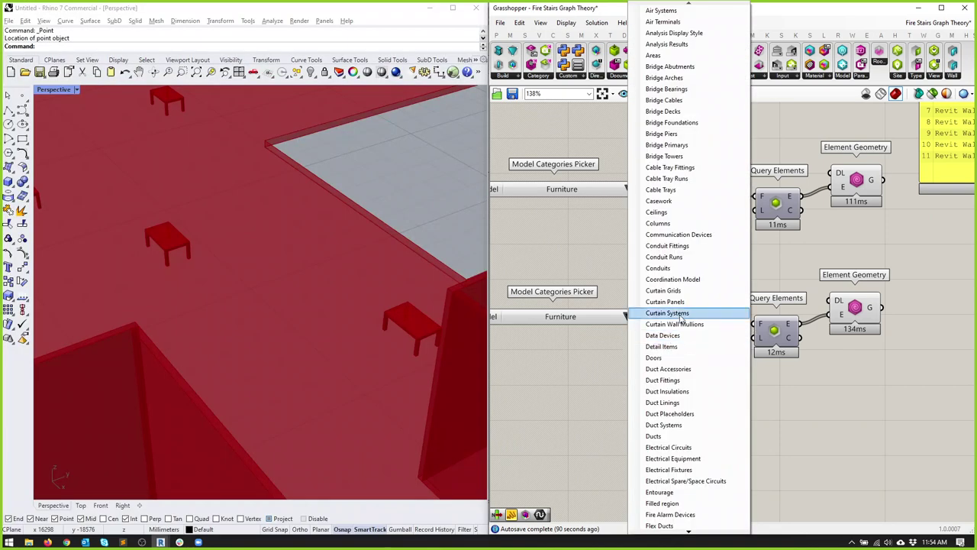
pyautogui.click(677, 536)
pyautogui.click(628, 316)
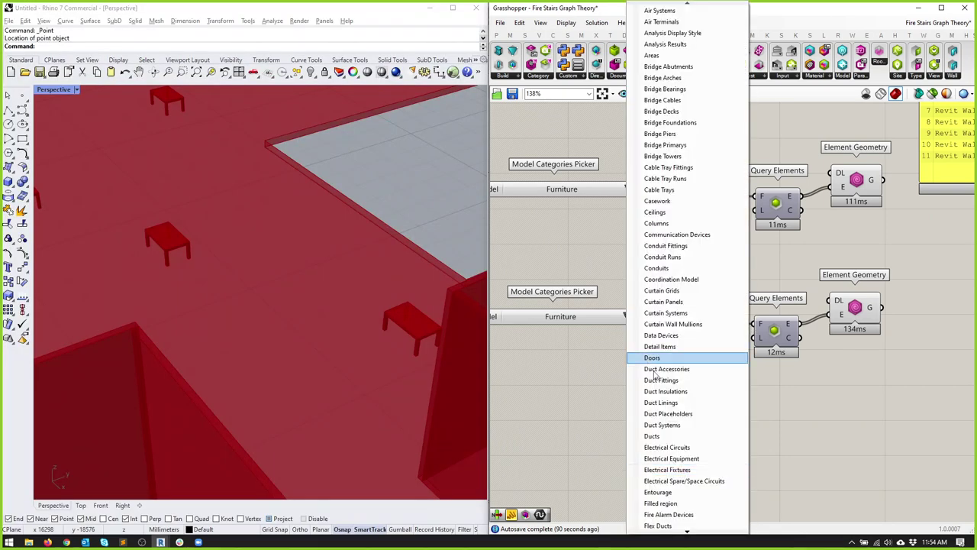
pyautogui.scroll(-6, 679, 536)
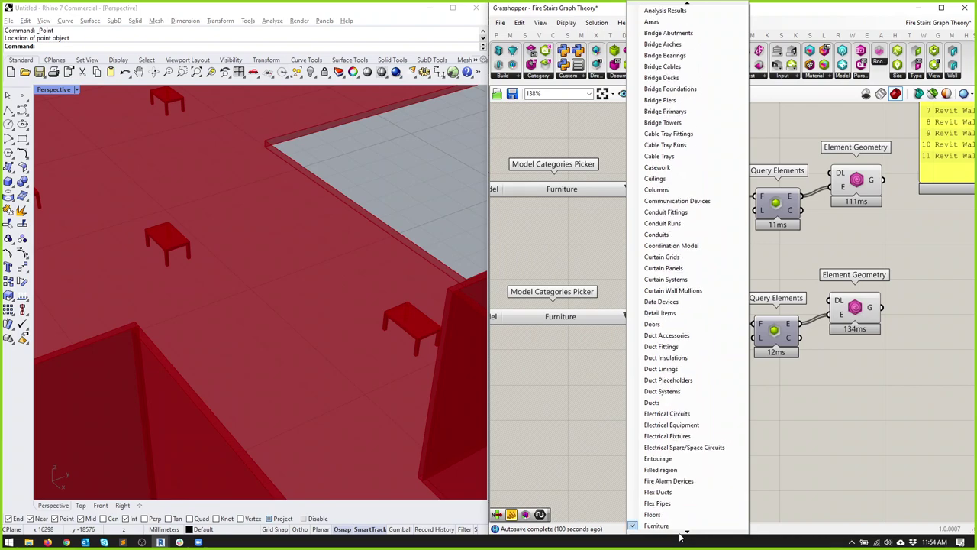
pyautogui.scroll(-10, 679, 537)
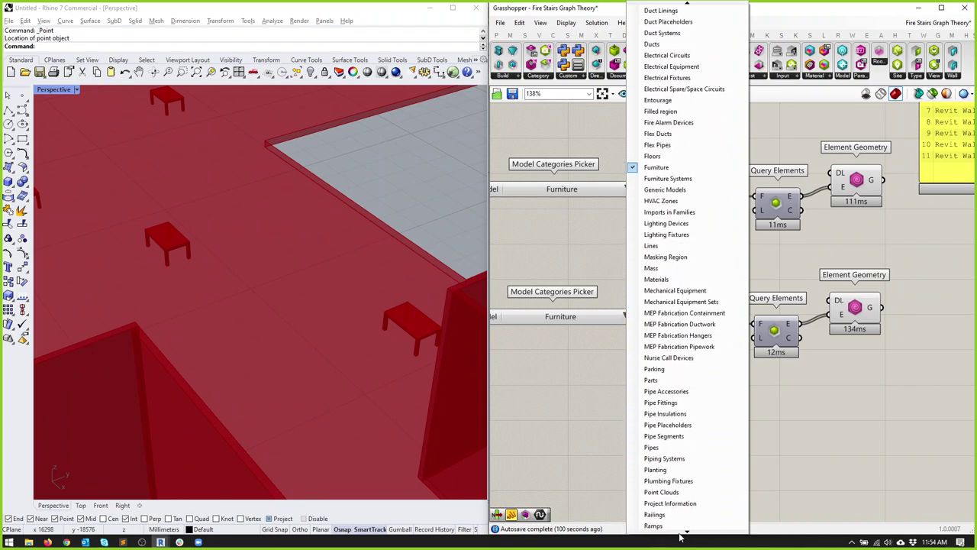
pyautogui.scroll(-4, 679, 537)
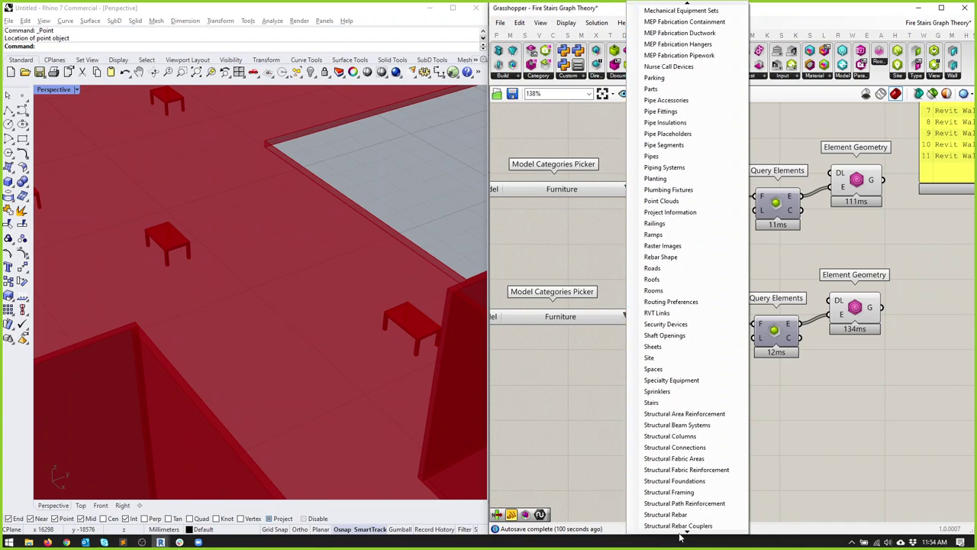
pyautogui.click(670, 403)
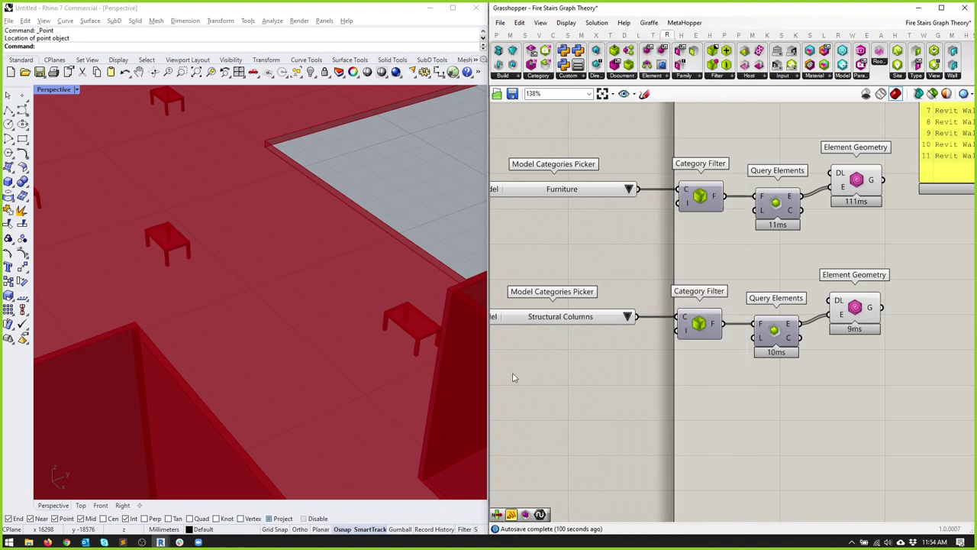
pyautogui.scroll(-5, 258, 372)
pyautogui.scroll(3, 149, 318)
pyautogui.moveTo(150, 318); pyautogui.dragTo(359, 374, button='right')
pyautogui.scroll(-5, 795, 336)
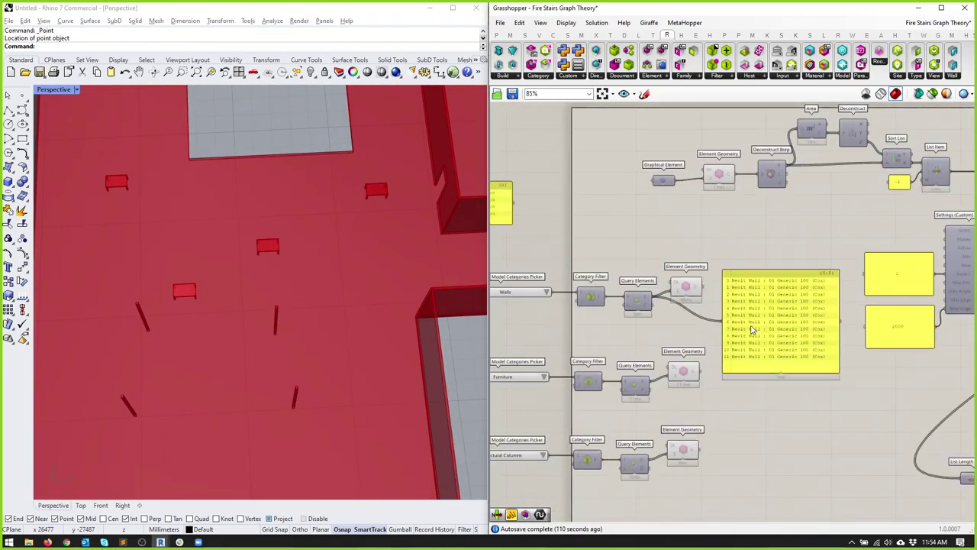
# Step: Move the walls, furniture and structural columns query chains away from the wall list panel, toward the outside of the main group
pyautogui.moveTo(782, 456); pyautogui.dragTo(628, 295)
pyautogui.moveTo(795, 278); pyautogui.dragTo(773, 199, button='right')
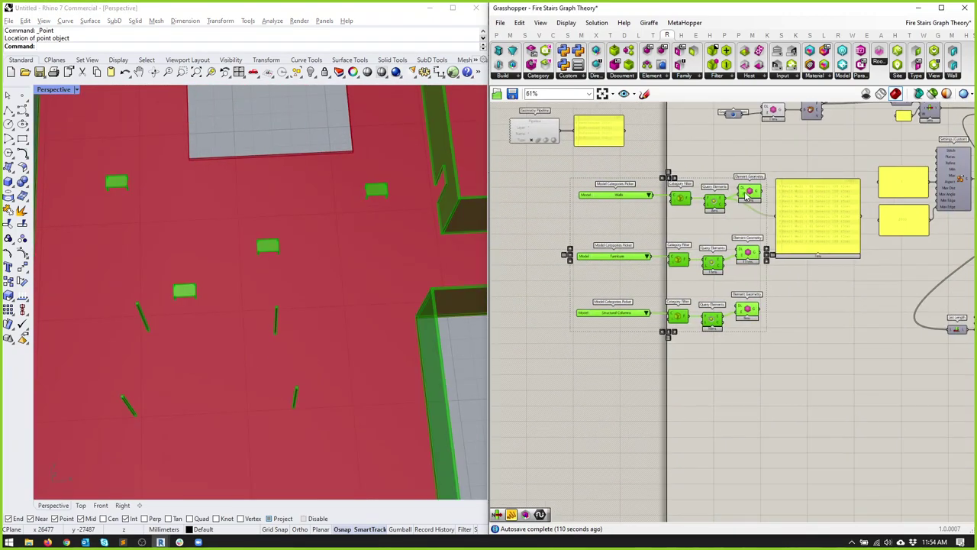
pyautogui.moveTo(774, 198); pyautogui.dragTo(688, 265)
pyautogui.click(824, 224)
pyautogui.scroll(4, 663, 264)
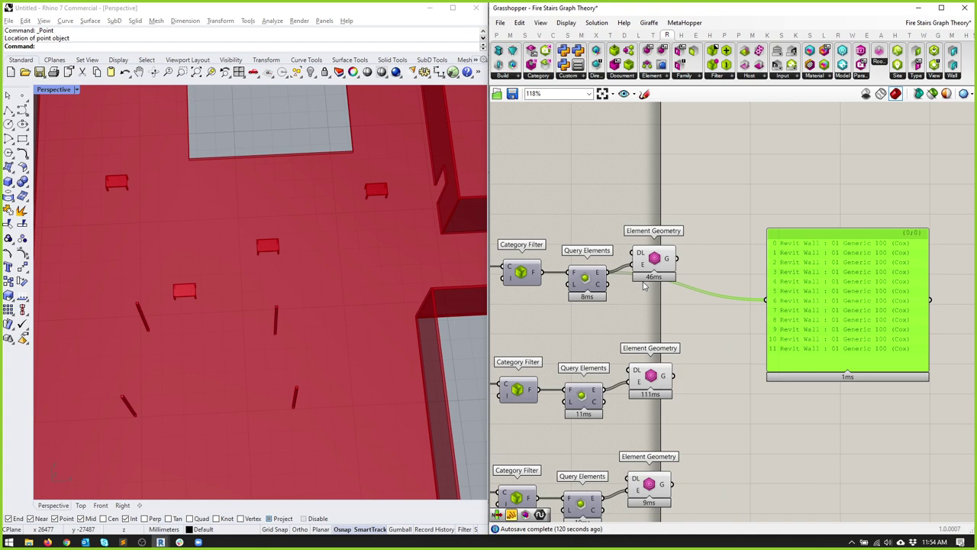
pyautogui.click(607, 223)
pyautogui.moveTo(607, 222); pyautogui.dragTo(517, 174, button='right')
pyautogui.scroll(-3, 516, 174)
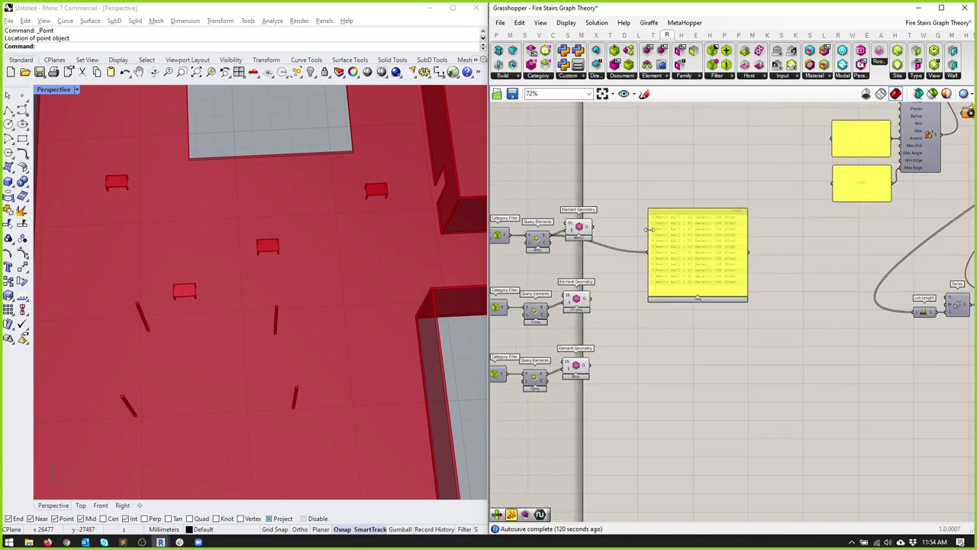
# Step: Select the walls' Element Geometry component and examine a highlighted wall corner up close in Rhino
pyautogui.moveTo(636, 216); pyautogui.dragTo(711, 367, button='right')
pyautogui.click(638, 358)
pyautogui.moveTo(373, 245); pyautogui.dragTo(203, 308, button='right')
pyautogui.scroll(5, 381, 193)
pyautogui.scroll(5, 605, 272)
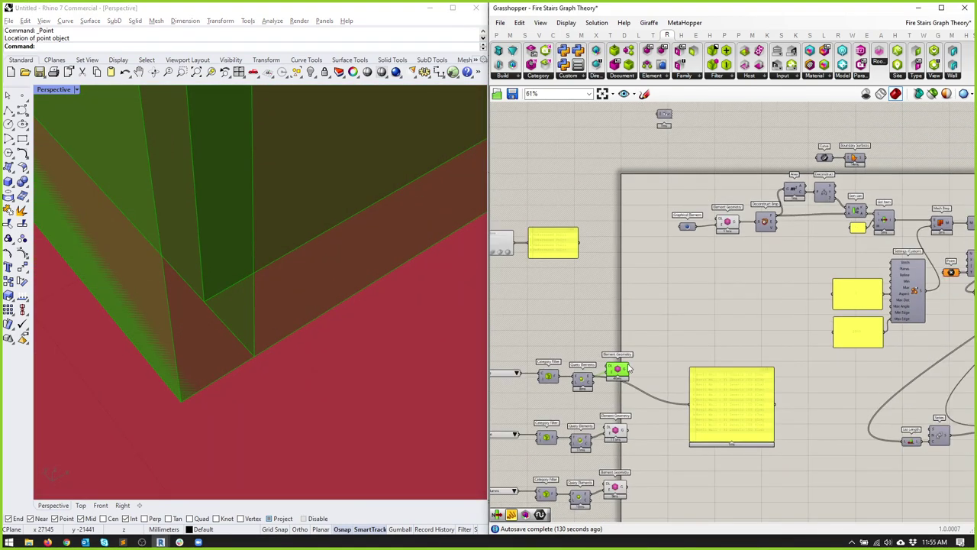
# Step: Feed the walls' Element Geometry output into the panel and space the walls query chain apart from the furniture chain
pyautogui.moveTo(724, 311); pyautogui.dragTo(704, 253)
pyautogui.scroll(-5, 794, 263)
pyautogui.moveTo(798, 266); pyautogui.dragTo(588, 185)
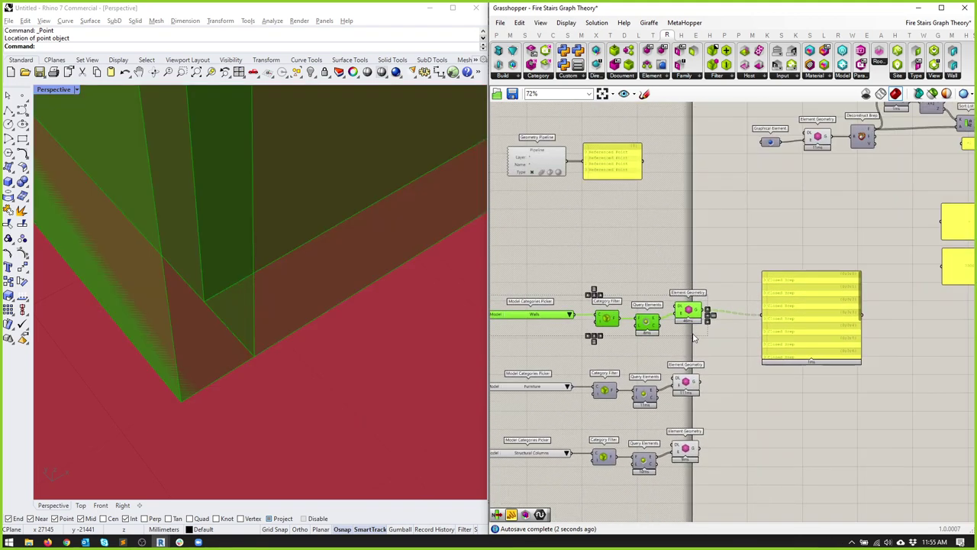
pyautogui.click(710, 401)
pyautogui.moveTo(711, 401); pyautogui.dragTo(497, 247)
pyautogui.moveTo(605, 305); pyautogui.dragTo(606, 344)
pyautogui.moveTo(737, 223); pyautogui.dragTo(661, 273, button='right')
pyautogui.click(660, 272)
pyautogui.scroll(4, 661, 273)
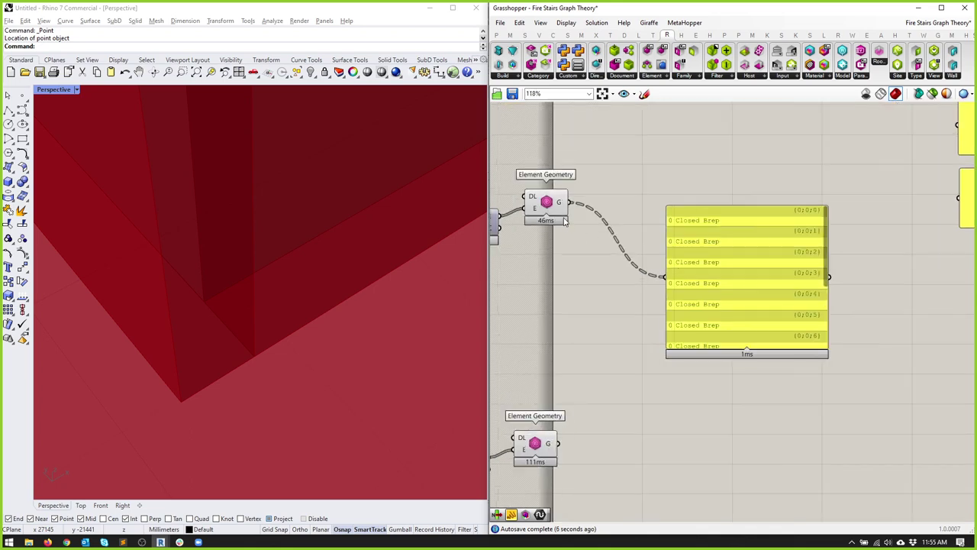
# Step: Highlight the walls' Element Geometry output and inspect the individual wall solids around the room corner and door opening in Rhino
pyautogui.click(542, 216)
pyautogui.scroll(3, 293, 304)
pyautogui.scroll(-6, 293, 304)
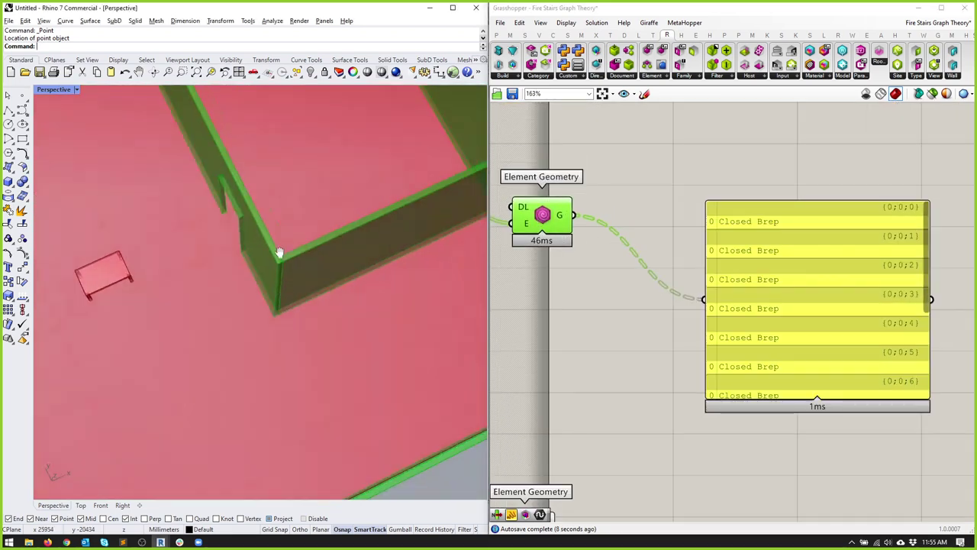
pyautogui.moveTo(252, 278); pyautogui.dragTo(237, 354, button='right')
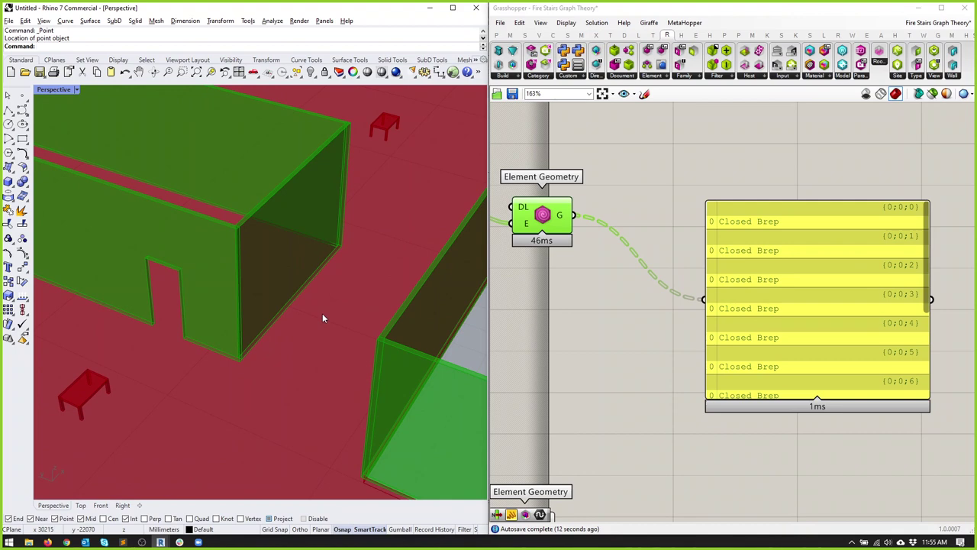
pyautogui.scroll(-4, 775, 367)
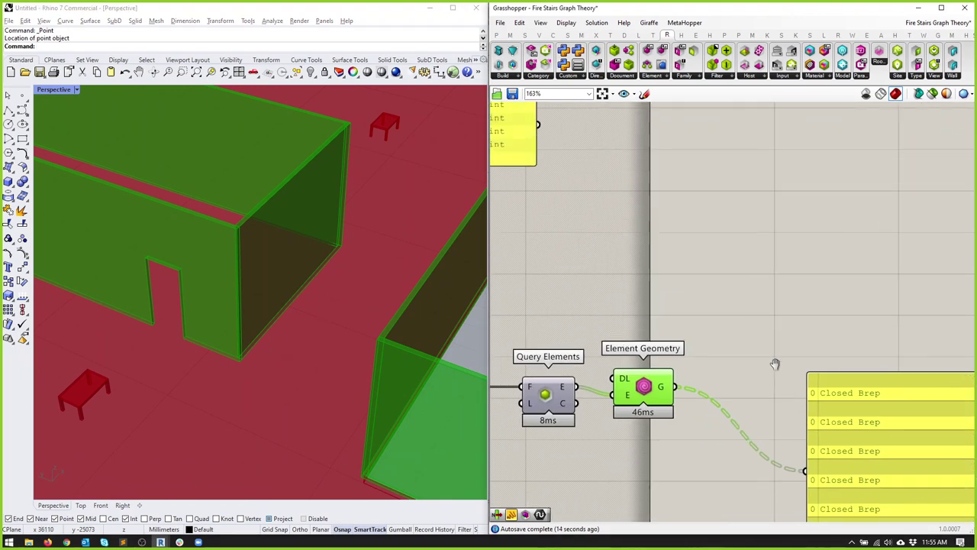
pyautogui.click(702, 338)
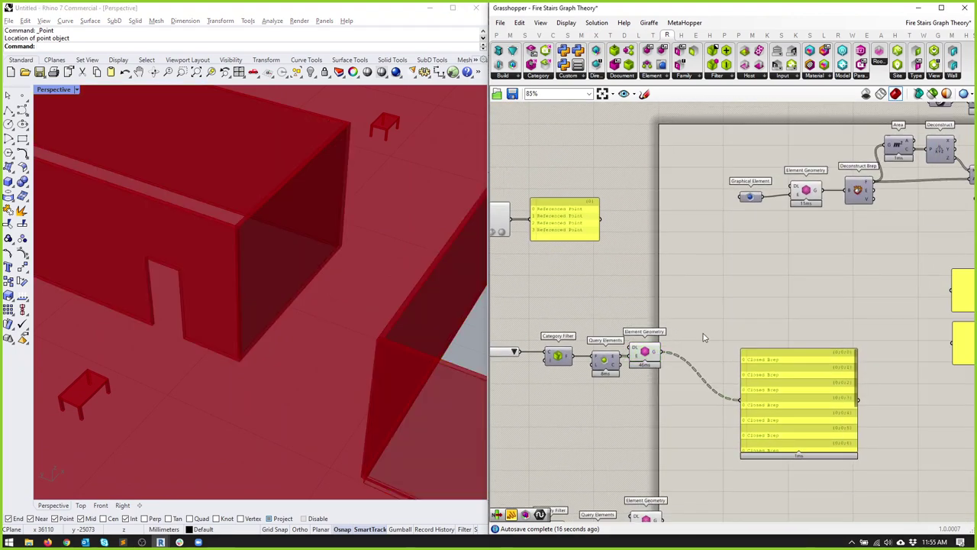
# Step: Duplicate the Area, Deconstruct, Sort List and List Item components with their index panel below the originals
pyautogui.moveTo(835, 380); pyautogui.dragTo(736, 381, button='right')
pyautogui.click(736, 382)
pyautogui.scroll(-1, 733, 258)
pyautogui.moveTo(733, 257); pyautogui.dragTo(807, 201, button='right')
pyautogui.moveTo(861, 235); pyautogui.dragTo(722, 155)
pyautogui.scroll(3, 878, 187)
pyautogui.moveTo(687, 194)
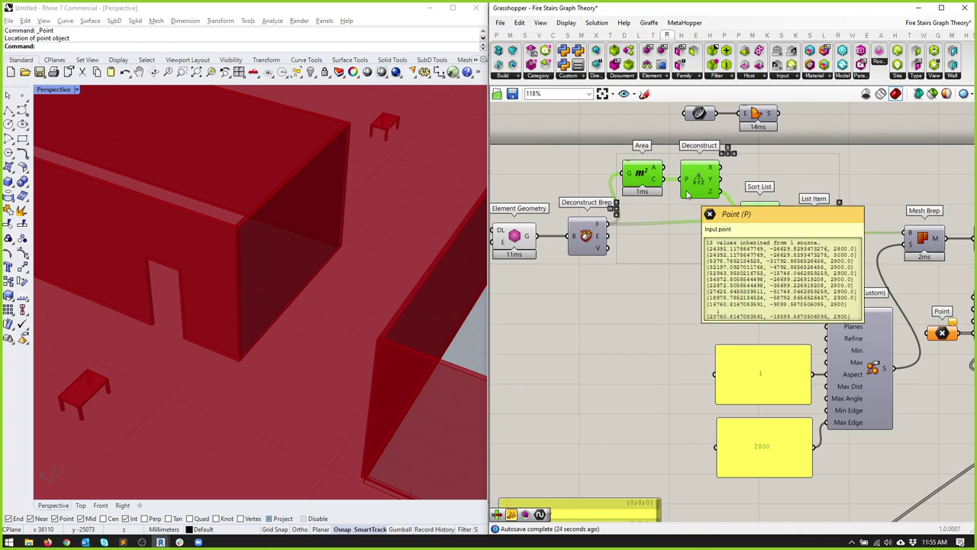
pyautogui.scroll(-5, 669, 303)
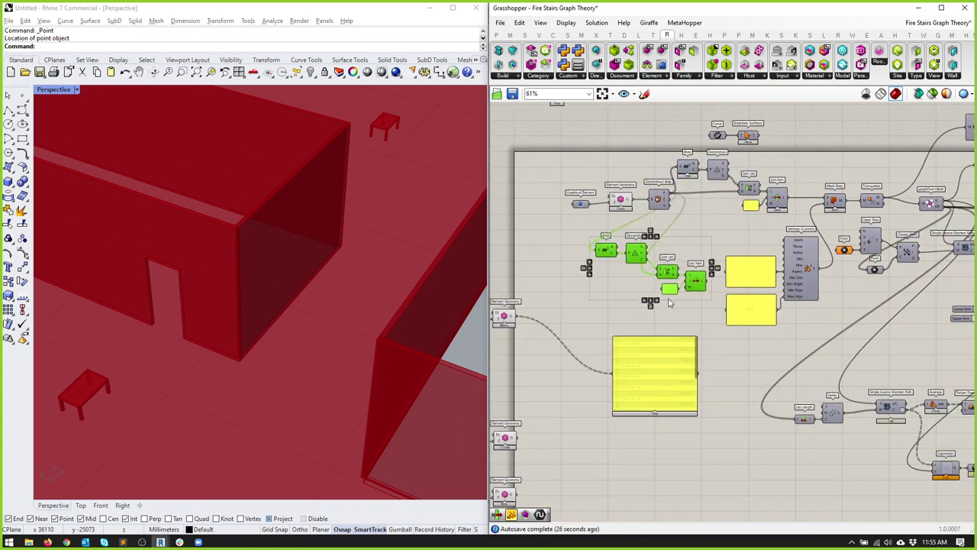
# Step: Move the duplicated Area, Deconstruct, Sort List and List Item components beside the walls' Element Geometry component
pyautogui.moveTo(669, 295); pyautogui.dragTo(604, 353)
pyautogui.moveTo(604, 353); pyautogui.dragTo(641, 263, button='right')
pyautogui.click(563, 256)
pyautogui.scroll(3, 563, 256)
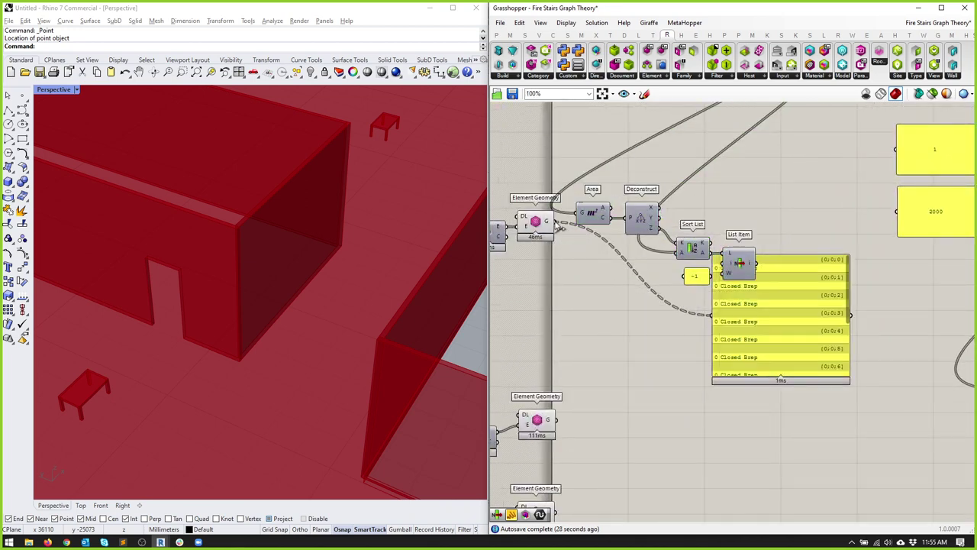
pyautogui.moveTo(580, 219); pyautogui.dragTo(582, 213)
pyautogui.moveTo(615, 231); pyautogui.dragTo(561, 349, button='right')
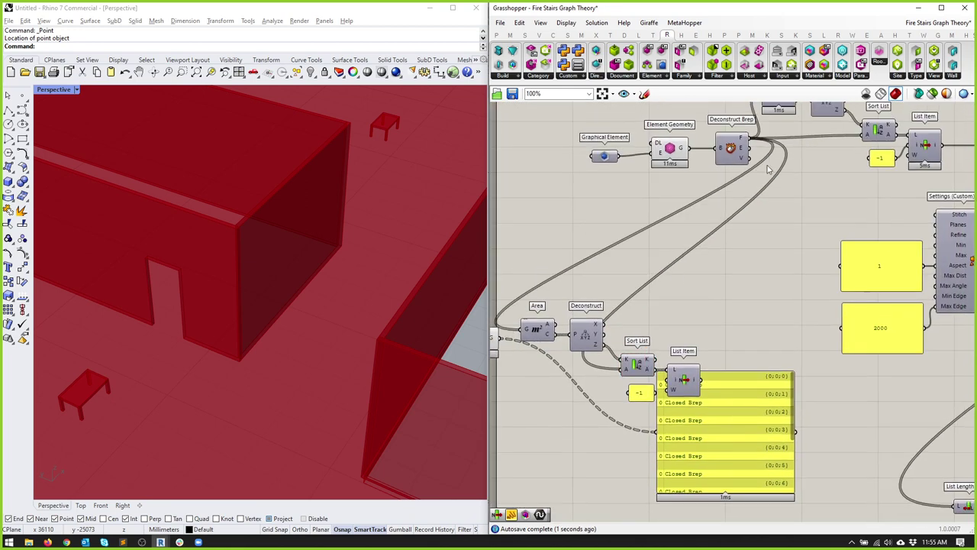
# Step: Duplicate Deconstruct Brep together with the Area, Deconstruct, Sort List and List Item chain and place the copy beside the walls' Element Geometry
pyautogui.moveTo(905, 171); pyautogui.dragTo(850, 241, button='right')
pyautogui.moveTo(878, 255); pyautogui.dragTo(656, 145)
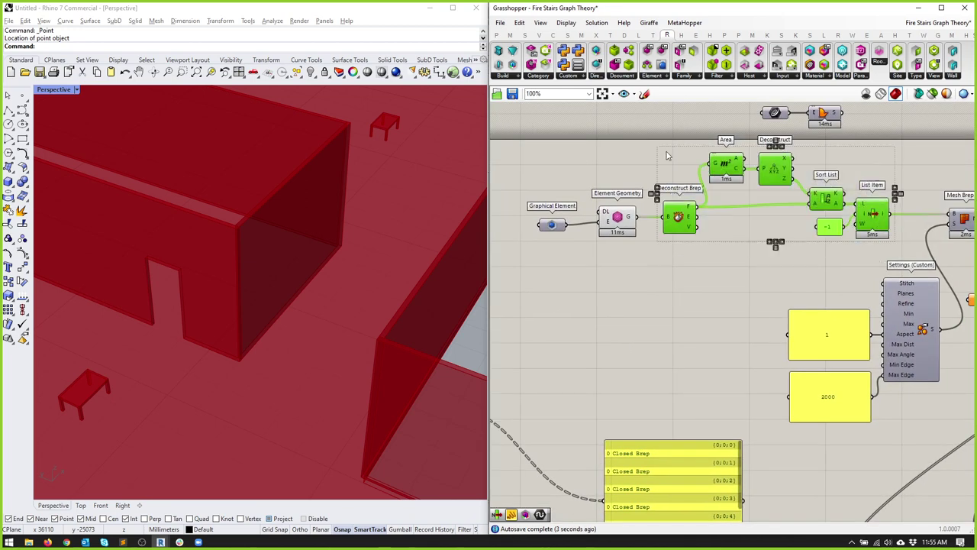
pyautogui.scroll(-4, 932, 145)
pyautogui.moveTo(804, 188); pyautogui.dragTo(682, 281)
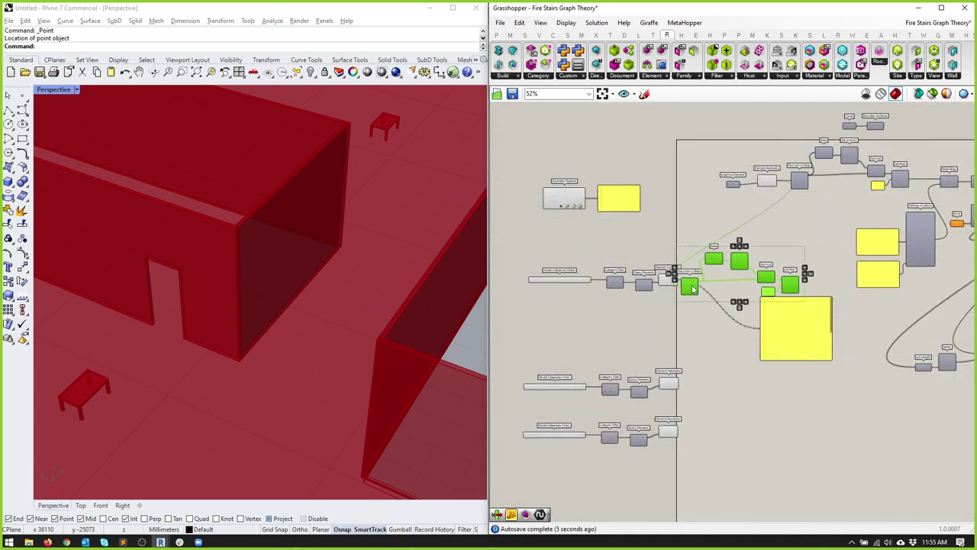
# Step: Move the walls query chain and its duplicated face-sorting components well clear of the large group and the other query chains
pyautogui.scroll(-3, 837, 285)
pyautogui.moveTo(753, 305); pyautogui.dragTo(580, 282)
pyautogui.scroll(4, 667, 298)
pyautogui.scroll(-2, 687, 297)
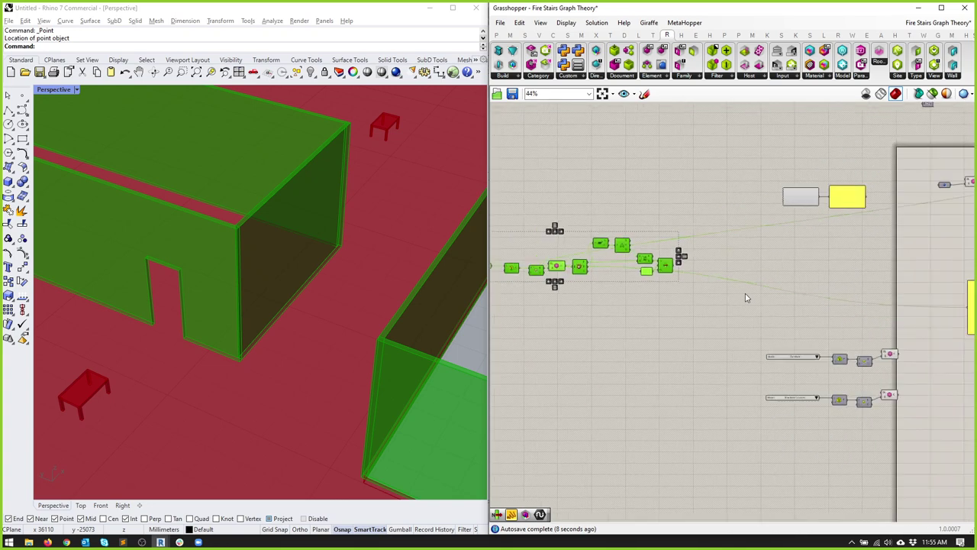
pyautogui.click(746, 297)
# Step: Feed the walls' Element Geometry output into the B input of the duplicated Deconstruct Brep
pyautogui.scroll(3, 764, 298)
pyautogui.moveTo(817, 313); pyautogui.dragTo(576, 197)
pyautogui.scroll(4, 561, 264)
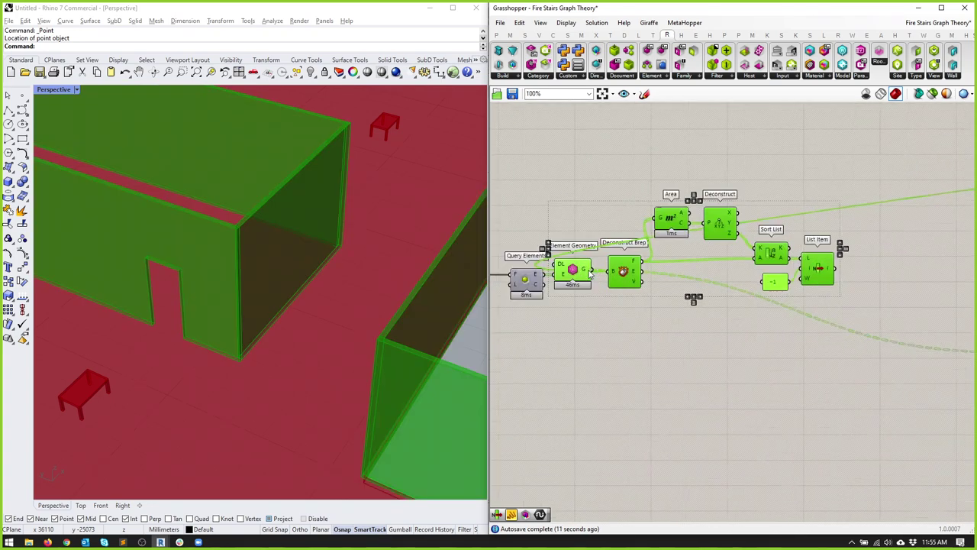
pyautogui.click(779, 301)
pyautogui.click(601, 273)
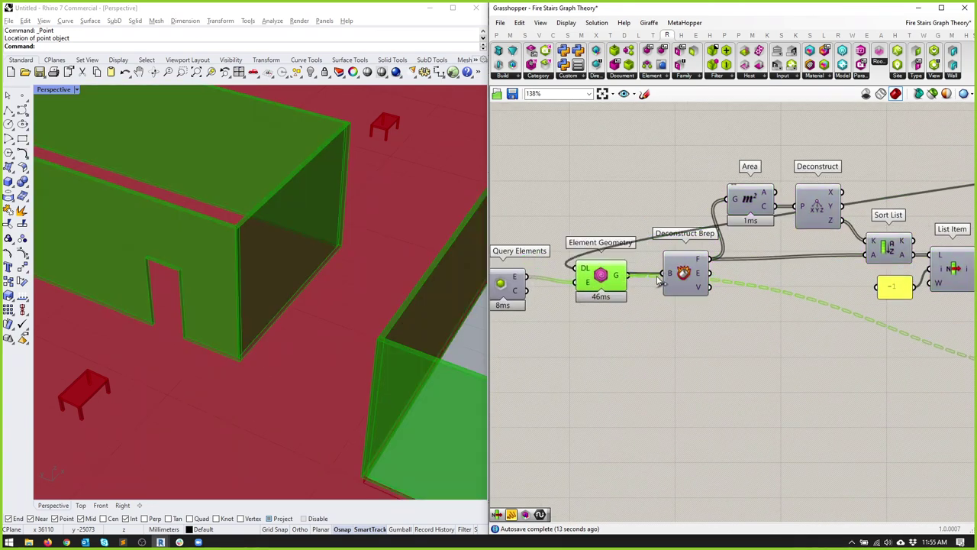
pyautogui.moveTo(603, 275); pyautogui.dragTo(531, 275, button='right')
pyautogui.scroll(-2, 611, 277)
# Step: Set the duplicated List Item's index panel to 0 and turn on that List Item's preview
pyautogui.click(740, 248)
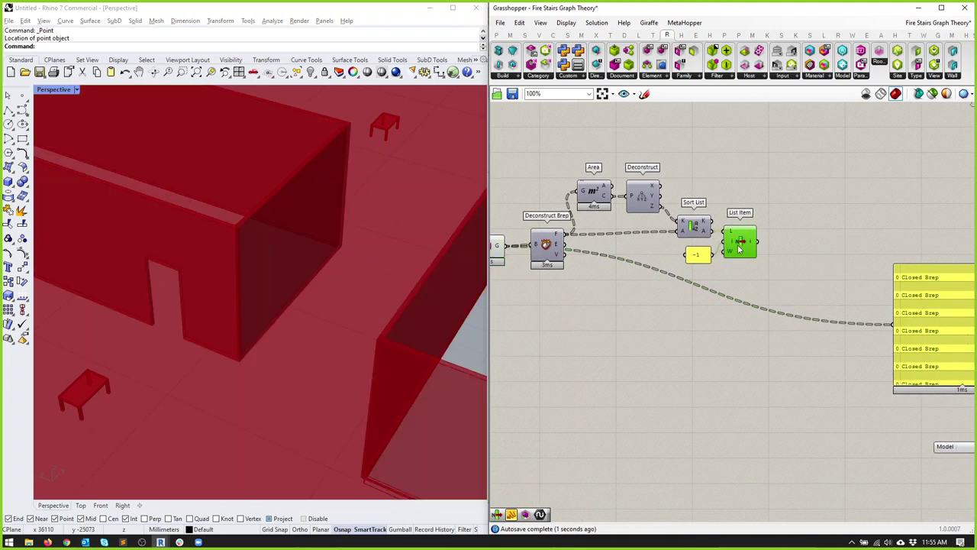
pyautogui.doubleClick(697, 257)
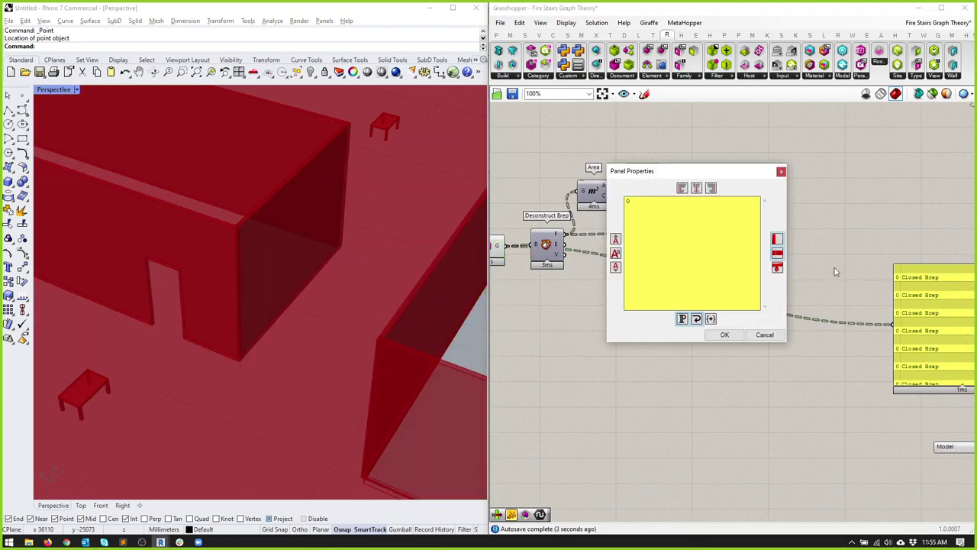
pyautogui.click(724, 336)
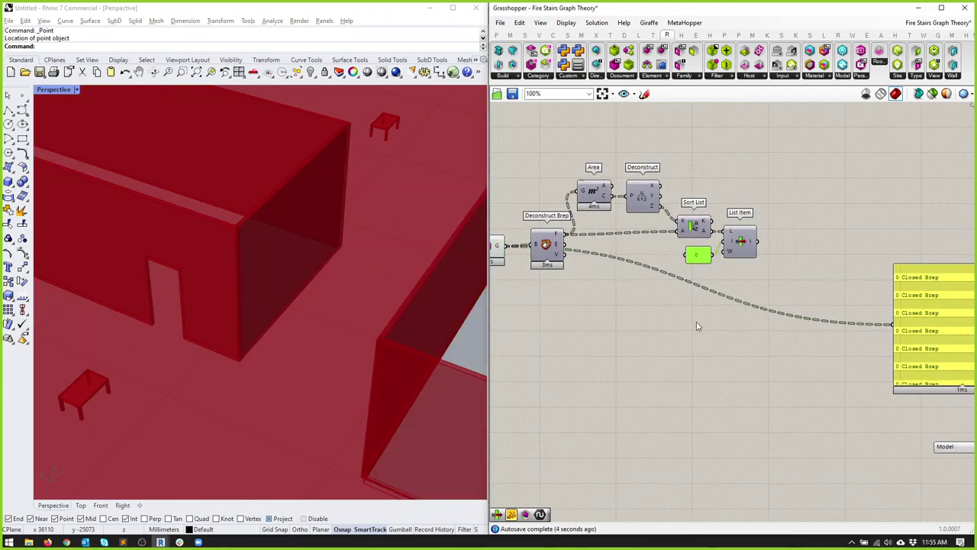
pyautogui.middleClick(742, 240)
pyautogui.click(807, 238)
pyautogui.click(741, 241)
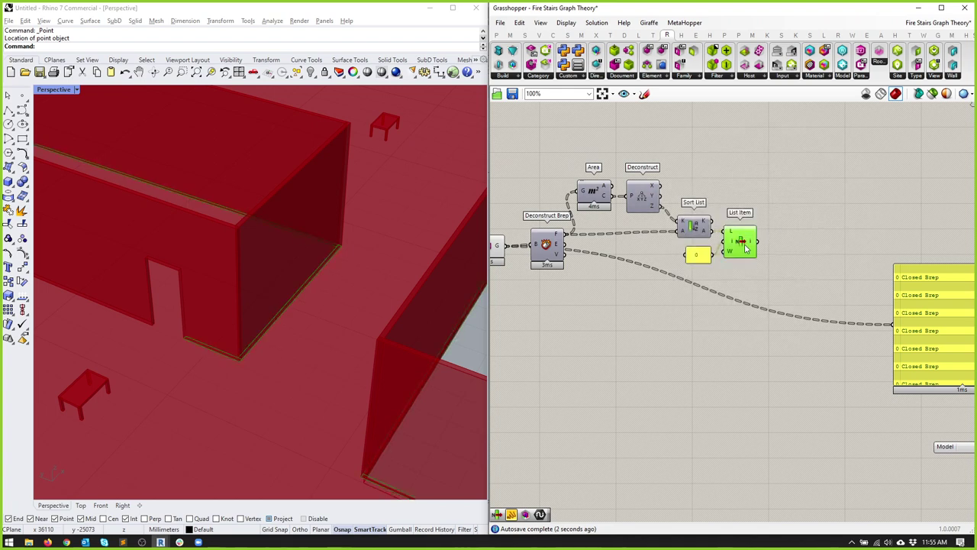
pyautogui.scroll(6, 153, 305)
pyautogui.moveTo(285, 322); pyautogui.dragTo(324, 339, button='right')
# Step: Hide the preview of all components, leaving only the walls' List Item and Element Geometry previewed
pyautogui.hotkey('ctrl', 'a')
pyautogui.middleClick(779, 262)
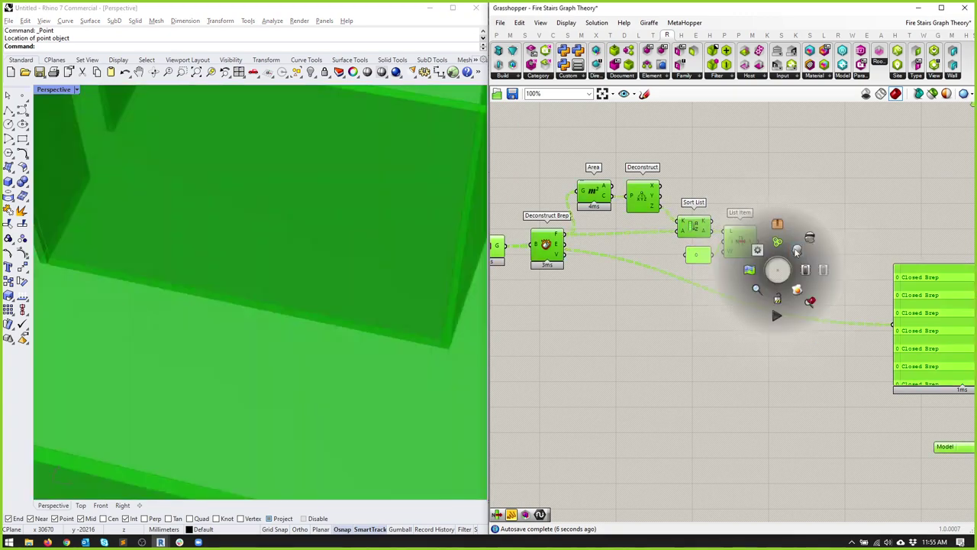
pyautogui.click(825, 293)
pyautogui.click(741, 241)
pyautogui.middleClick(733, 242)
pyautogui.click(793, 242)
pyautogui.moveTo(792, 241); pyautogui.dragTo(876, 257, button='right')
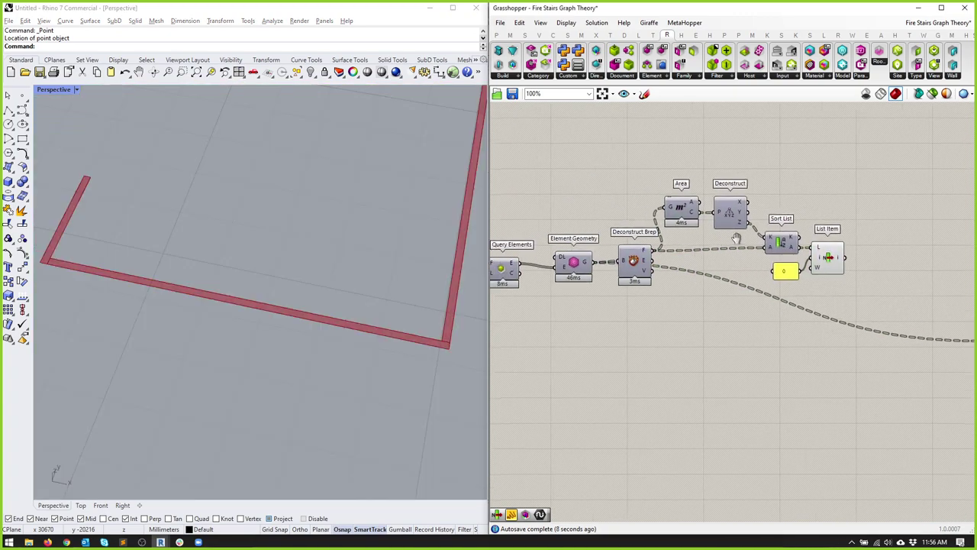
pyautogui.middleClick(572, 261)
pyautogui.click(543, 229)
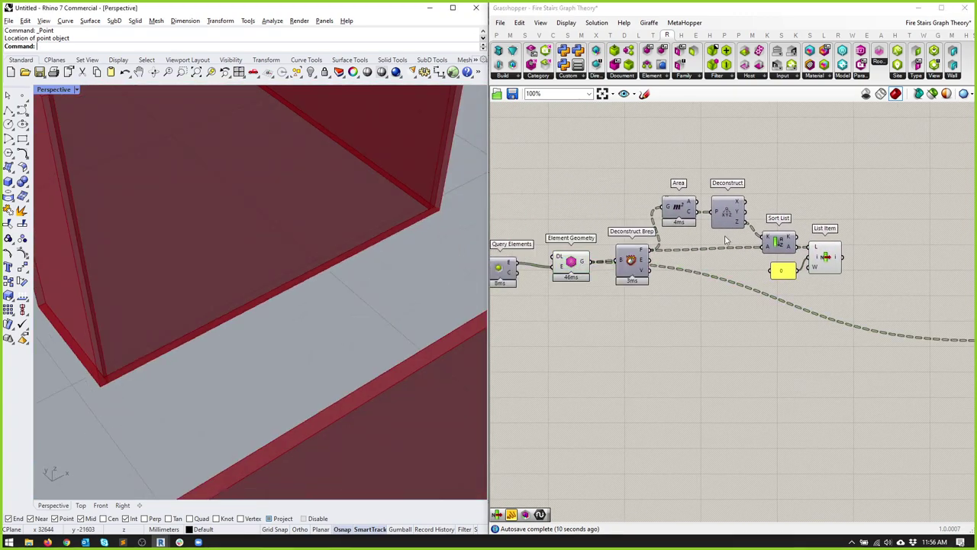
# Step: Highlight the walls' List Item and examine the bottom wall faces around the corners and door openings in Rhino
pyautogui.moveTo(366, 260); pyautogui.dragTo(271, 205, button='right')
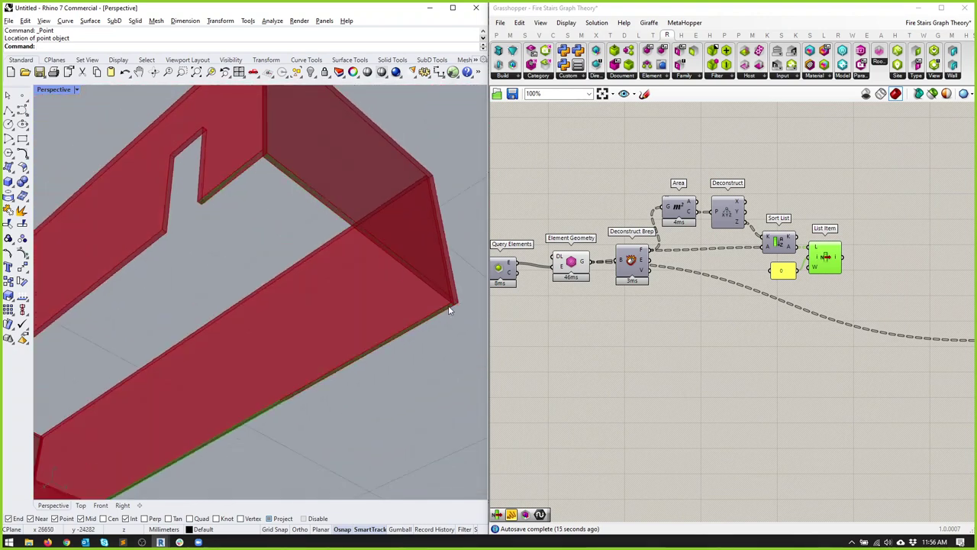
pyautogui.moveTo(448, 305); pyautogui.dragTo(269, 370, button='right')
pyautogui.moveTo(129, 464); pyautogui.dragTo(234, 262, button='right')
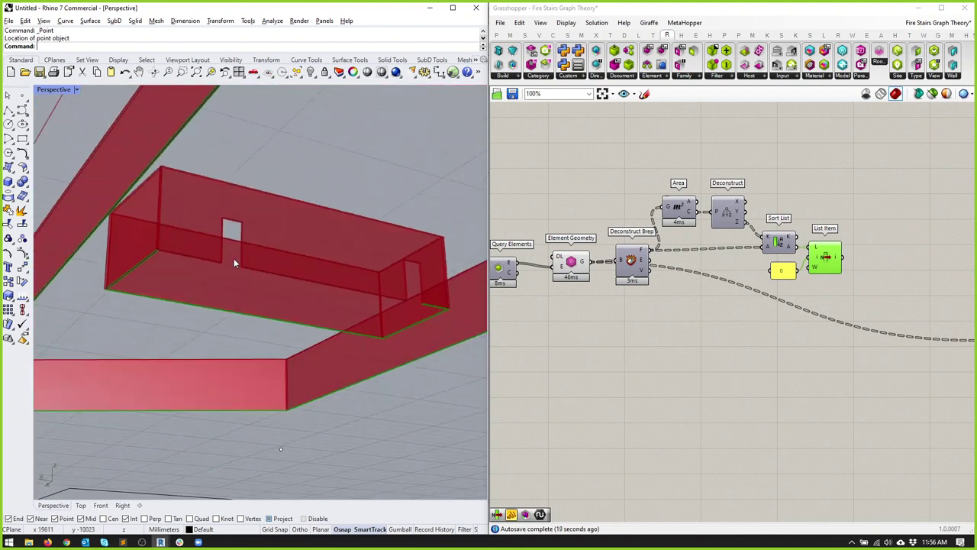
pyautogui.moveTo(159, 254); pyautogui.dragTo(364, 284, button='right')
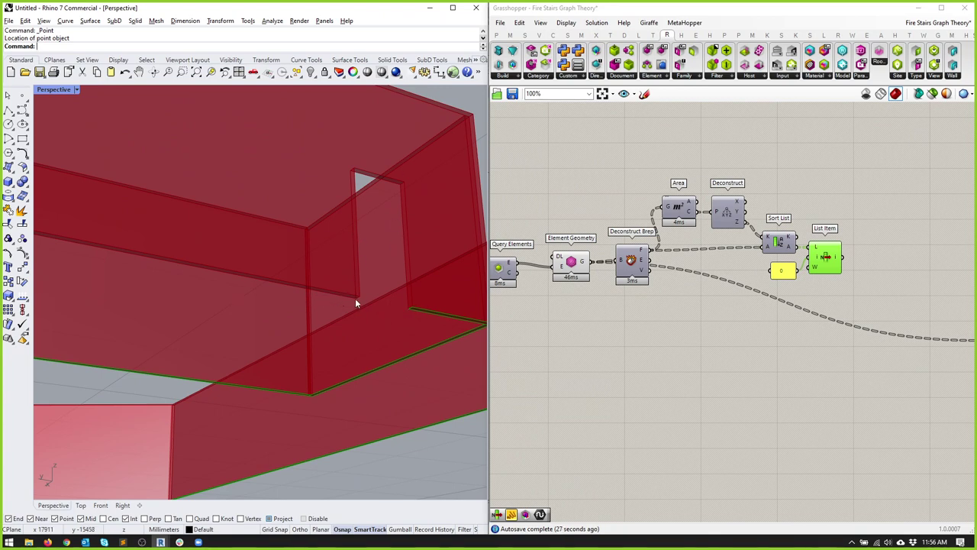
pyautogui.scroll(-5, 299, 283)
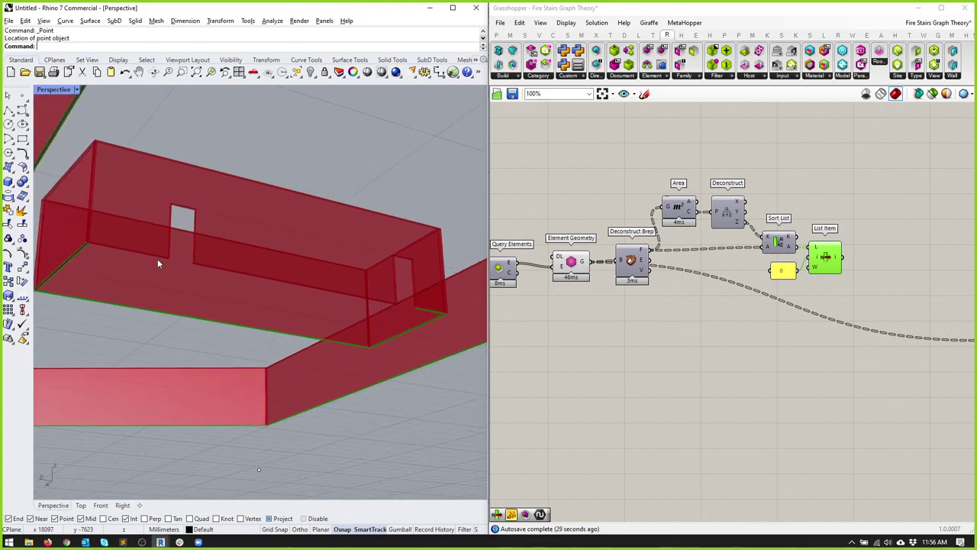
# Step: Review the walls' Area, Deconstruct, Sort List and List Item chain and check the data in Deconstruct's Y output
pyautogui.moveTo(832, 250); pyautogui.dragTo(787, 259, button='right')
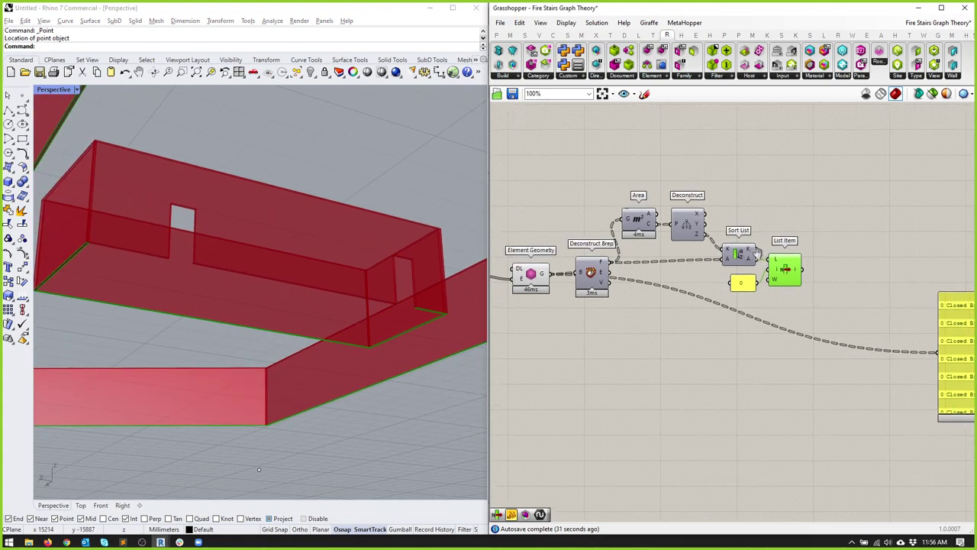
pyautogui.scroll(2, 750, 269)
pyautogui.scroll(1, 749, 269)
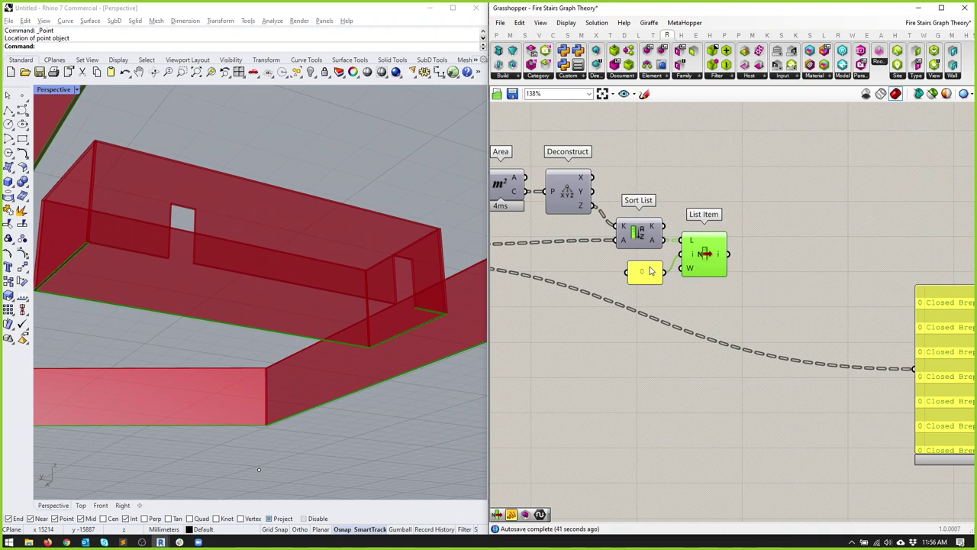
pyautogui.scroll(-3, 651, 271)
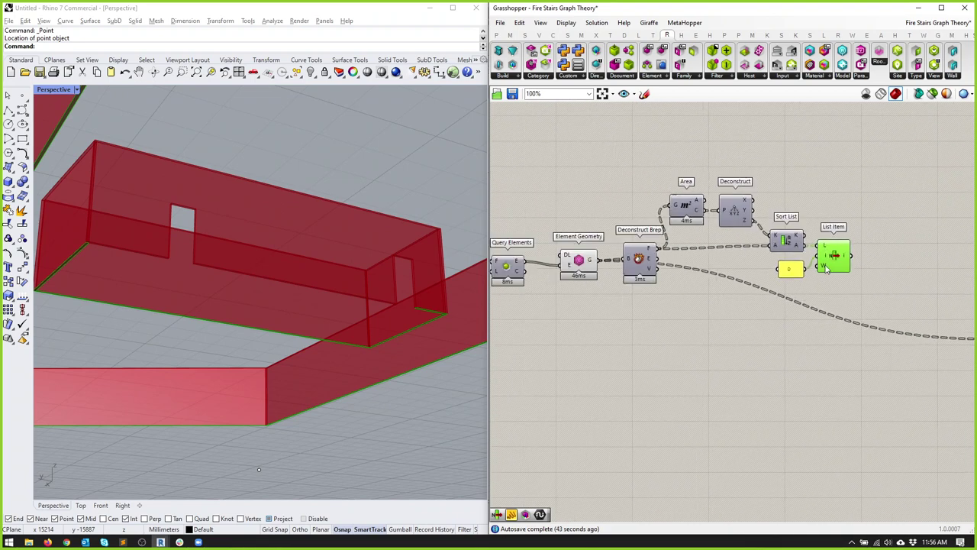
pyautogui.moveTo(876, 311); pyautogui.dragTo(659, 148)
pyautogui.scroll(1, 697, 208)
pyautogui.moveTo(761, 213); pyautogui.dragTo(663, 195, button='right')
pyautogui.moveTo(663, 196)
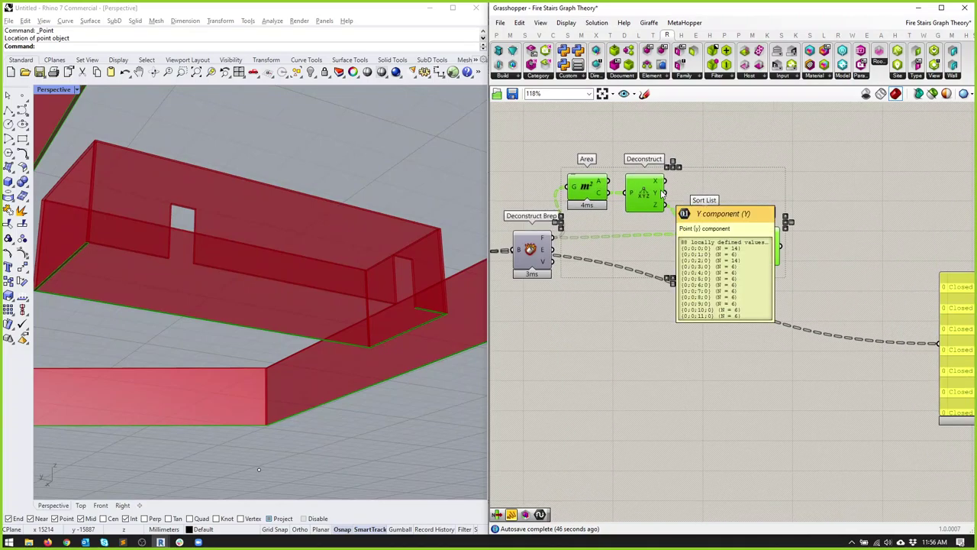
pyautogui.click(702, 183)
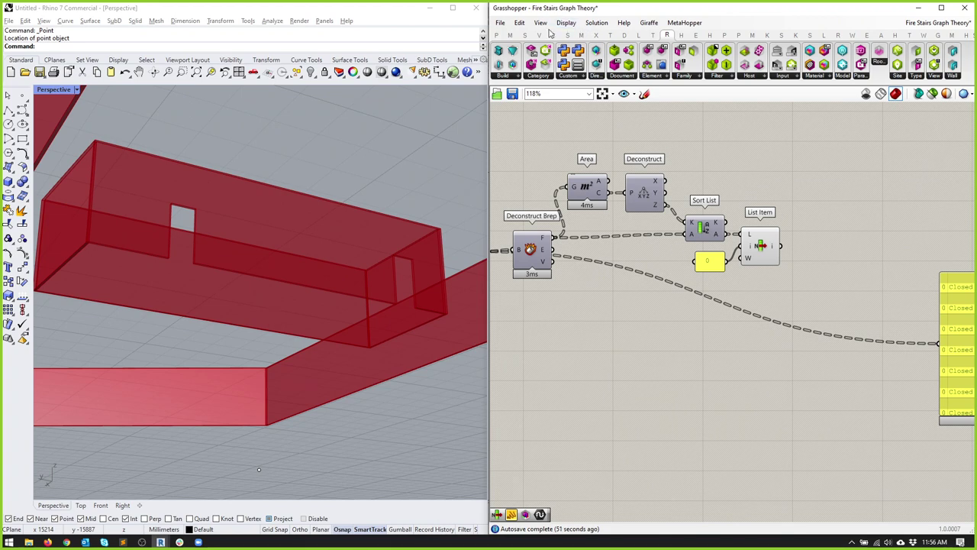
# Step: Add a Member Index component and a Create Set component near the walls' sorting chain
pyautogui.click(525, 35)
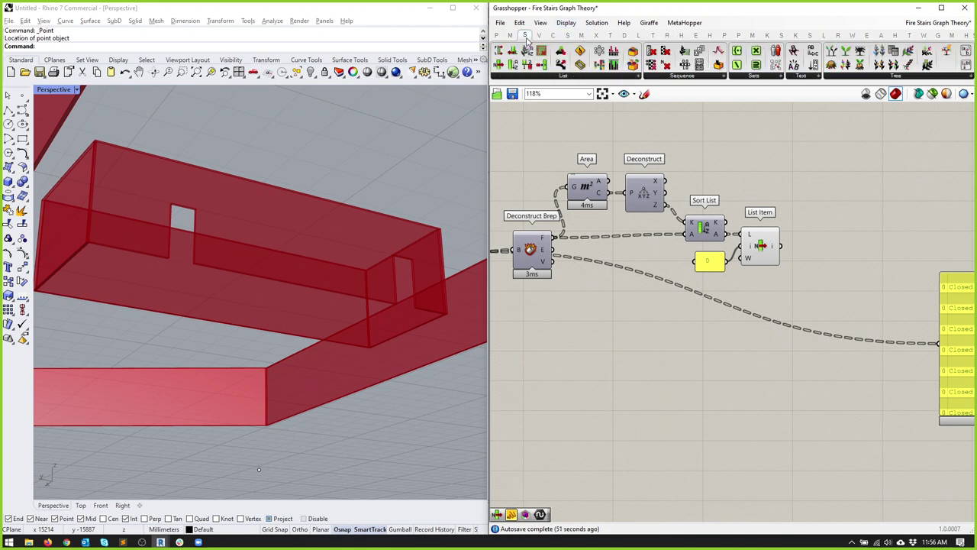
pyautogui.click(753, 77)
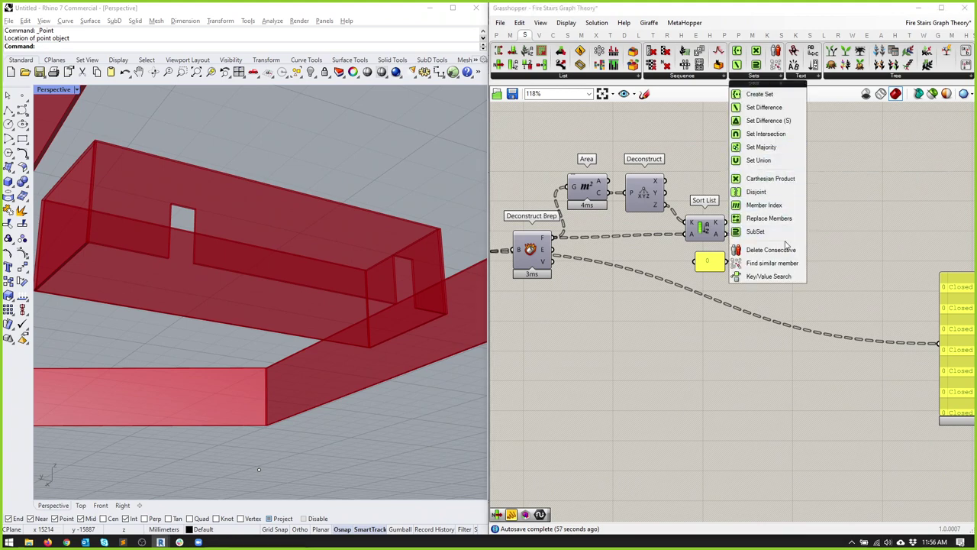
pyautogui.click(764, 204)
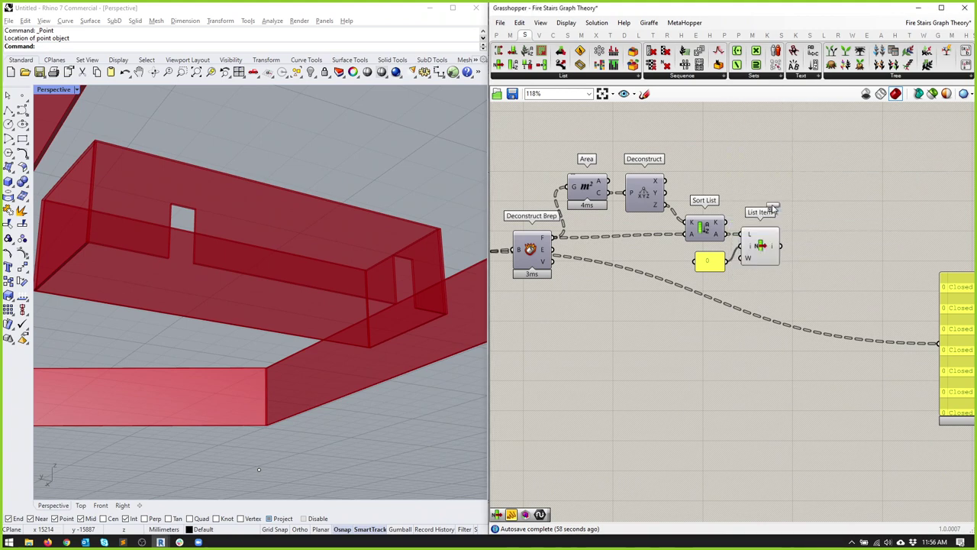
pyautogui.click(752, 77)
pyautogui.click(760, 93)
pyautogui.click(705, 145)
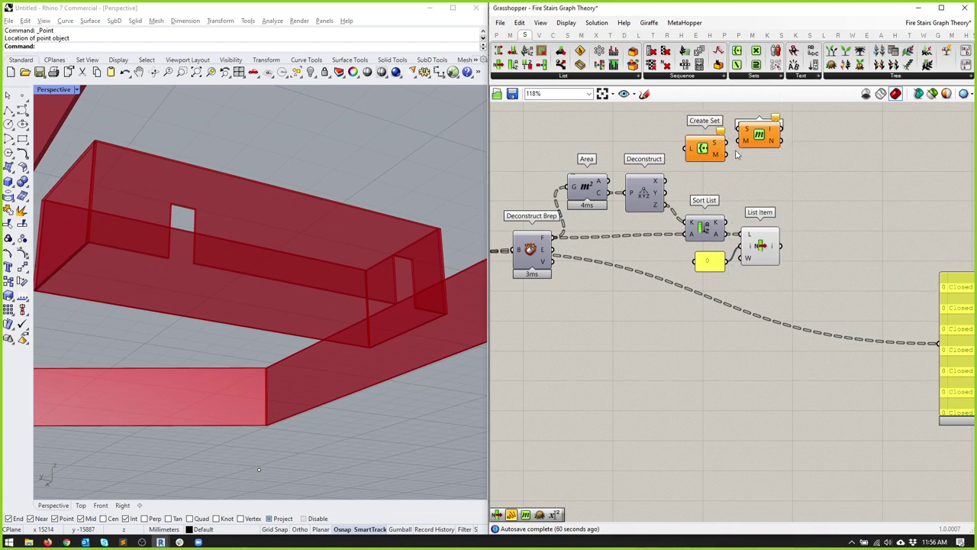
# Step: Move Create Set and Member Index below the walls' sorting chain, stacked with space between them
pyautogui.moveTo(758, 139); pyautogui.dragTo(620, 362)
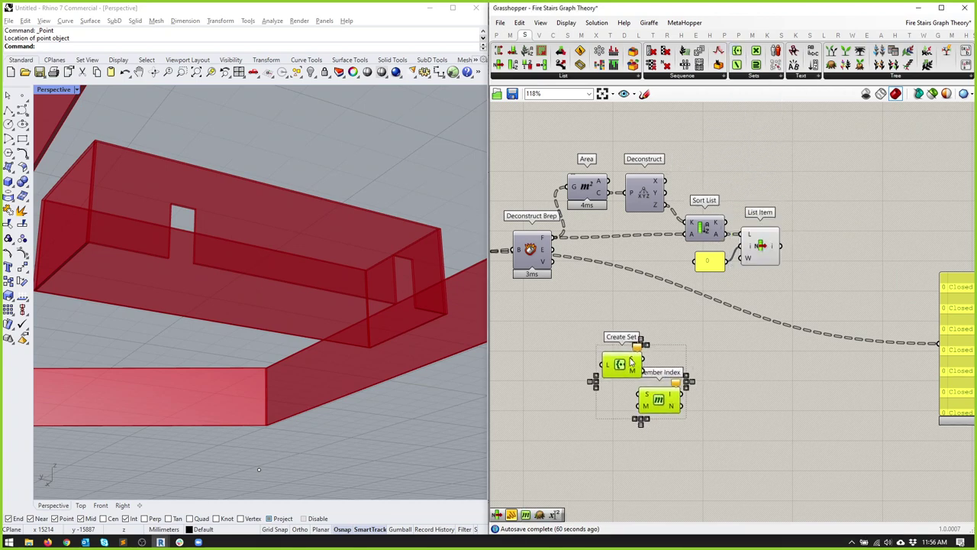
pyautogui.moveTo(655, 399); pyautogui.dragTo(621, 403)
pyautogui.click(653, 392)
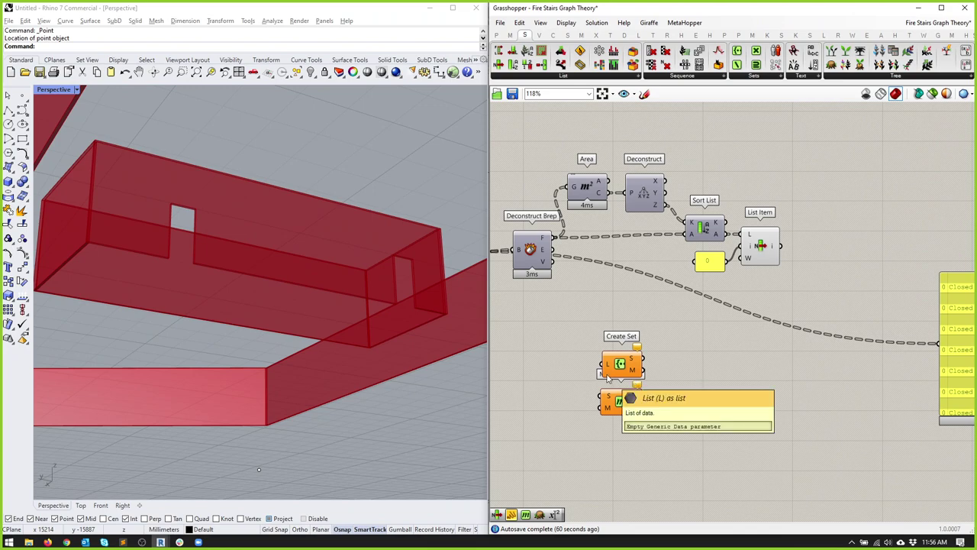
pyautogui.scroll(2, 609, 371)
pyautogui.moveTo(609, 370); pyautogui.dragTo(611, 332)
pyautogui.scroll(-2, 608, 237)
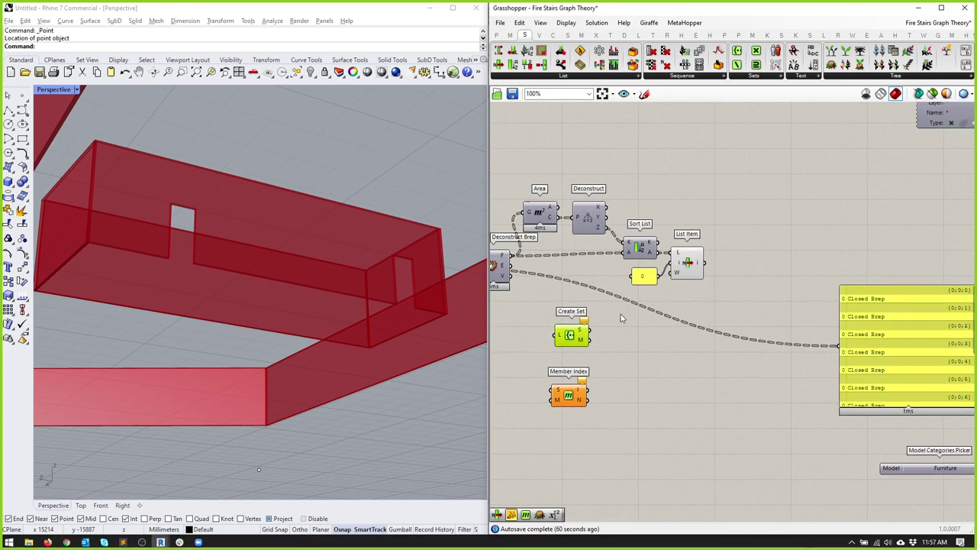
# Step: Connect the Z output of the walls' Deconstruct component to the data panel, replacing its current source
pyautogui.click(932, 321)
pyautogui.scroll(2, 663, 195)
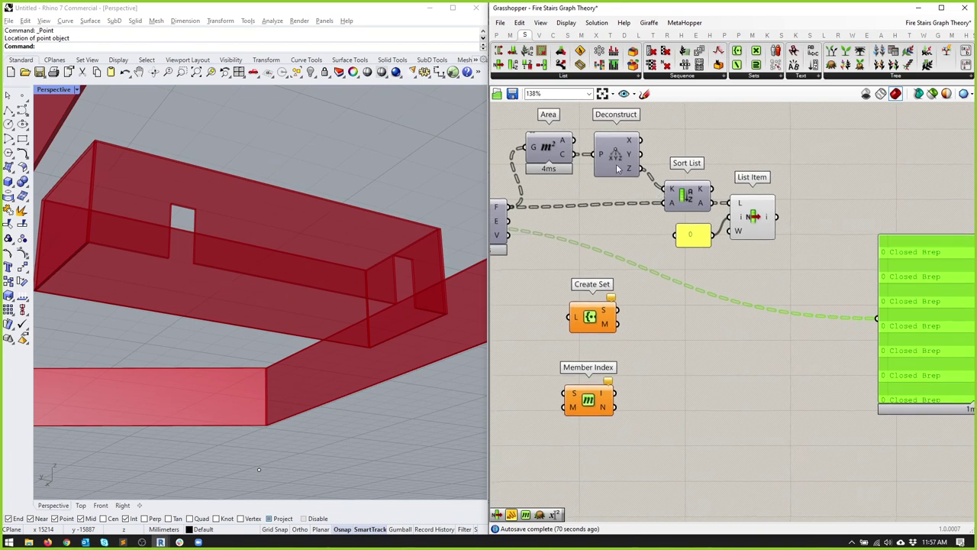
pyautogui.moveTo(638, 168)
pyautogui.moveTo(638, 168); pyautogui.dragTo(877, 318)
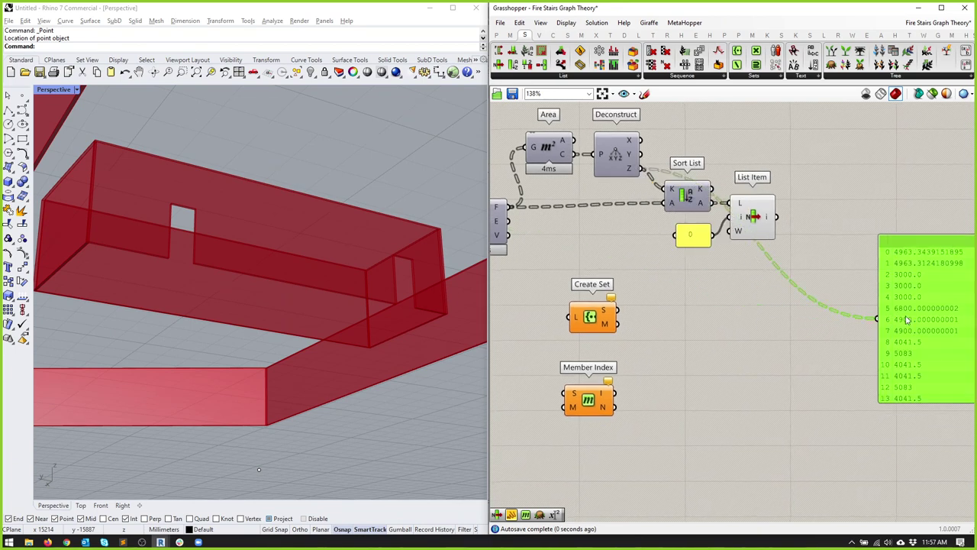
# Step: Move the data panel closer, beside the Create Set and Member Index components and beneath the walls' List Item
pyautogui.moveTo(924, 290); pyautogui.dragTo(778, 322)
pyautogui.moveTo(849, 323); pyautogui.dragTo(806, 312, button='right')
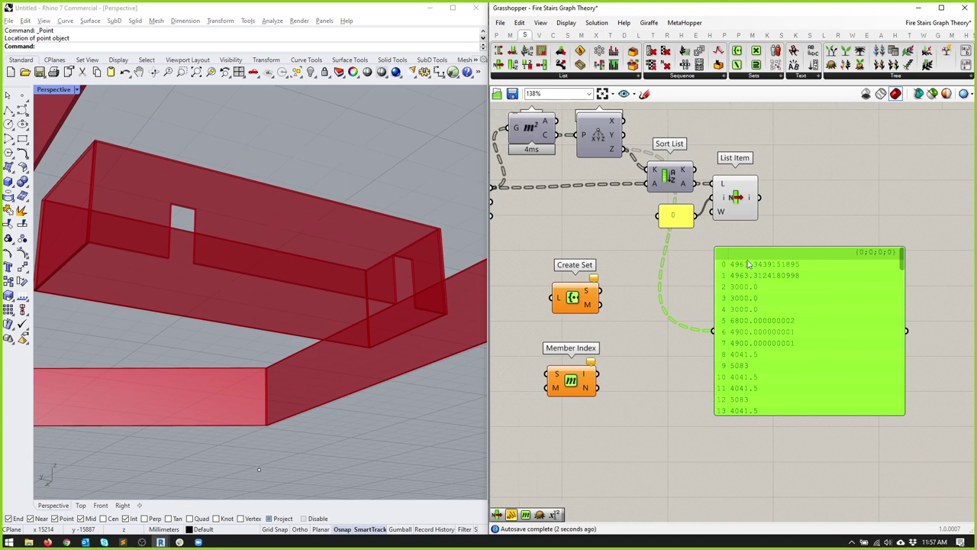
pyautogui.moveTo(811, 318); pyautogui.dragTo(798, 328)
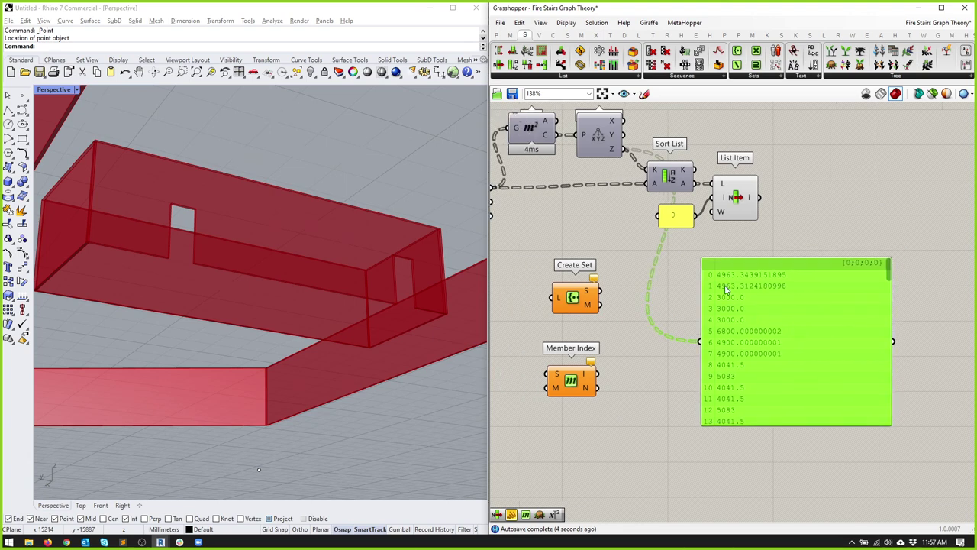
pyautogui.moveTo(738, 259); pyautogui.dragTo(739, 239)
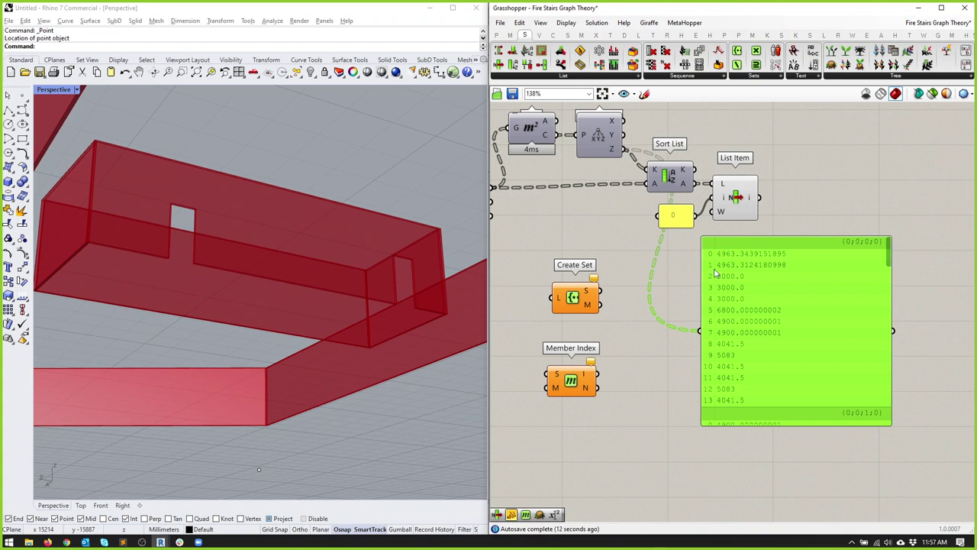
# Step: Connect the walls' Deconstruct Z output to Create Set, show its S output in the data panel, and shift the panel for more room
pyautogui.moveTo(704, 267); pyautogui.dragTo(718, 283, button='right')
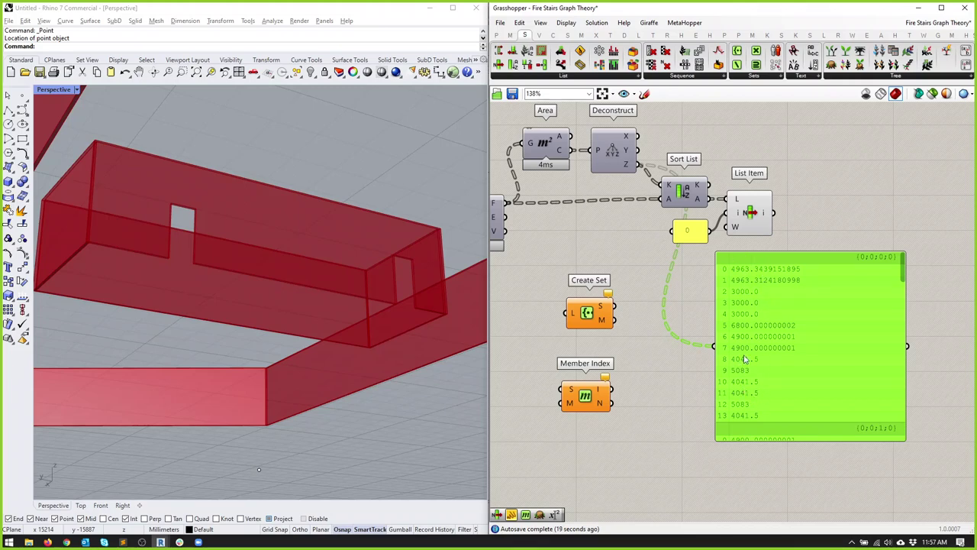
pyautogui.moveTo(749, 387)
pyautogui.mouseDown()
pyautogui.moveTo(764, 389)
pyautogui.moveTo(750, 391)
pyautogui.mouseUp()
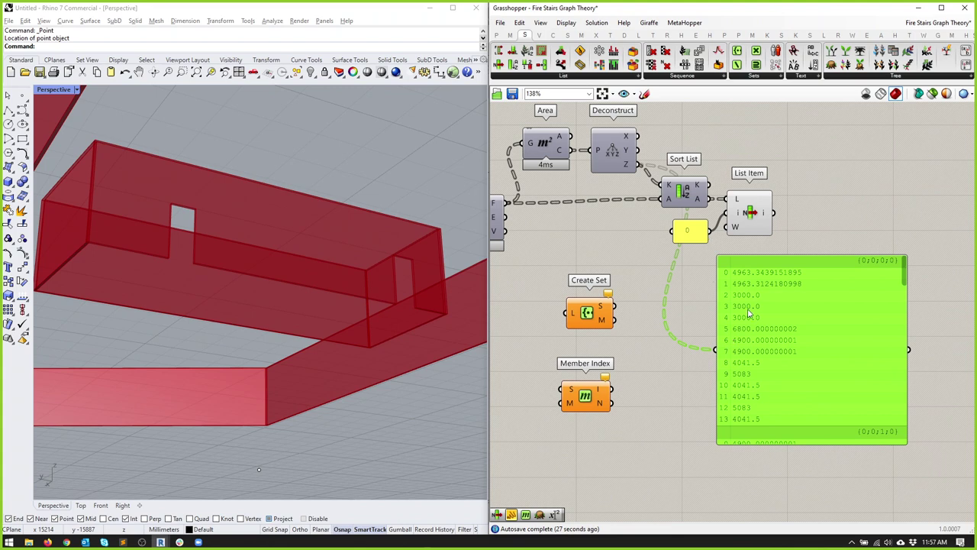
pyautogui.moveTo(639, 165); pyautogui.dragTo(715, 351)
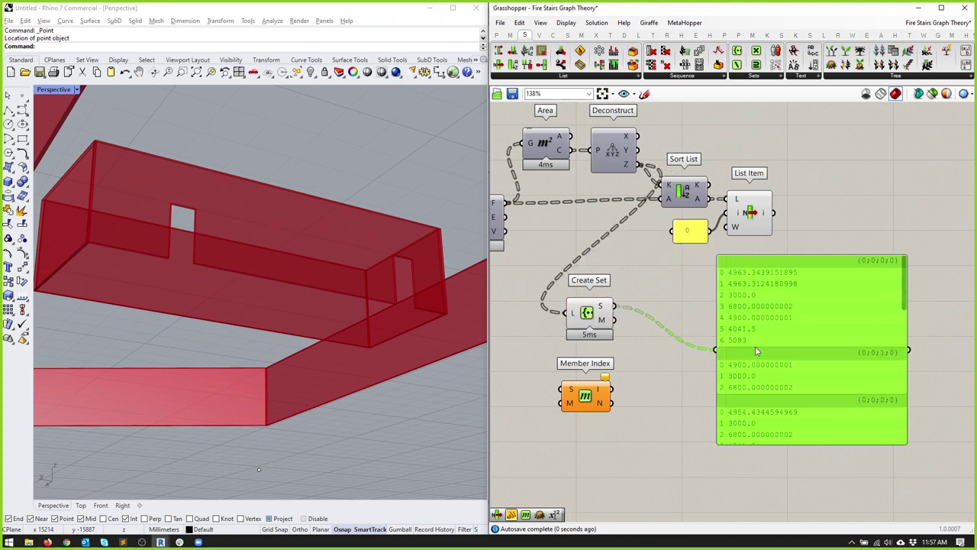
pyautogui.moveTo(738, 311); pyautogui.dragTo(737, 304)
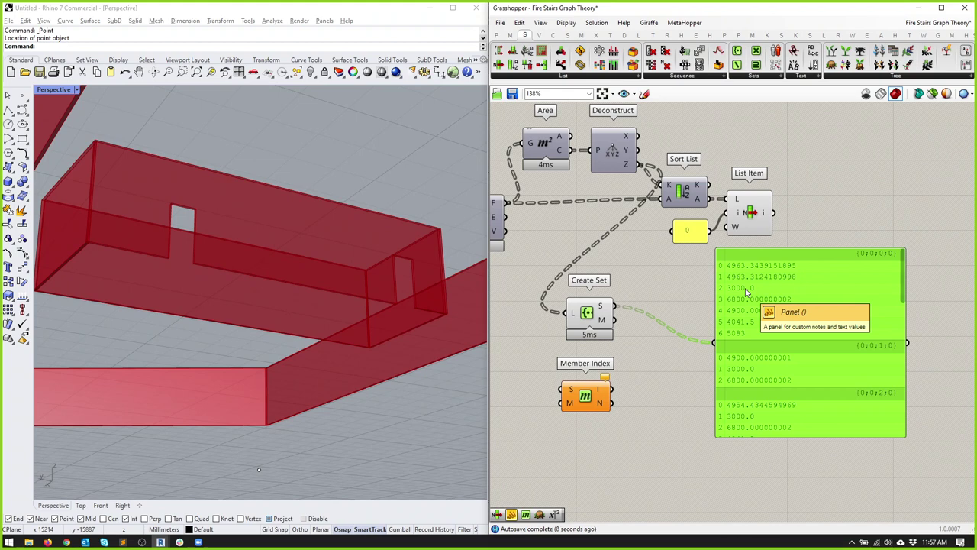
pyautogui.moveTo(747, 291); pyautogui.dragTo(782, 294)
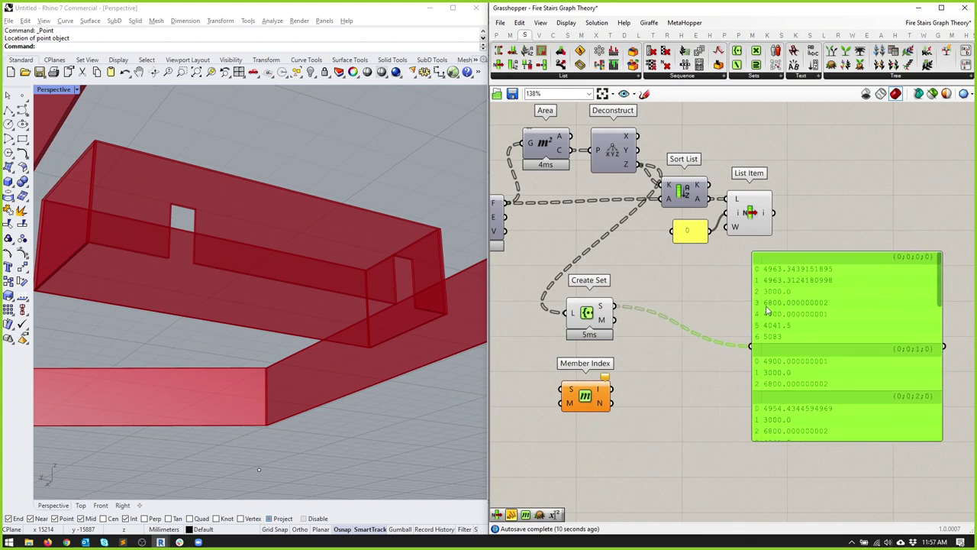
# Step: Add a Sort List beside Create Set using its S output as keys, remove the A input wire, and show the sorted keys in the data panel
pyautogui.moveTo(591, 305); pyautogui.dragTo(574, 273)
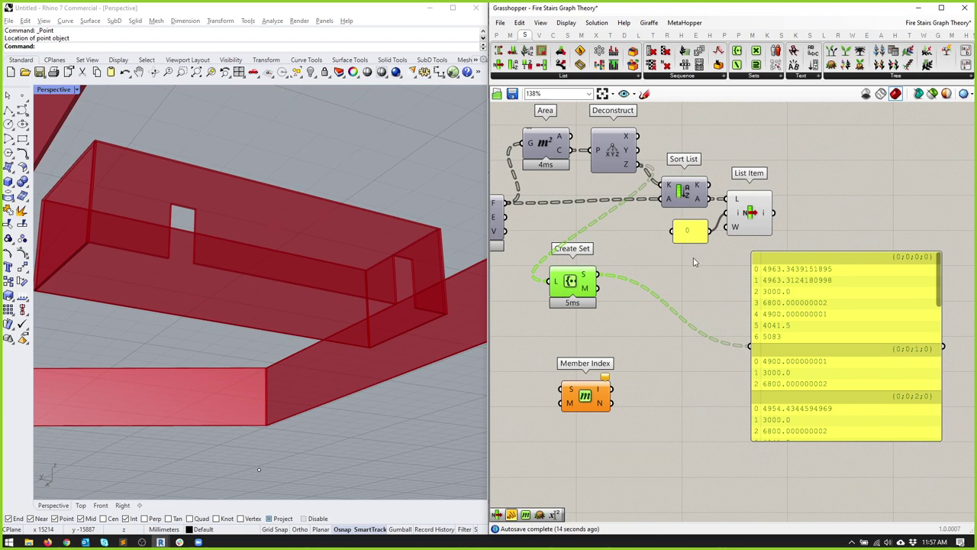
pyautogui.moveTo(740, 271); pyautogui.dragTo(637, 283)
pyautogui.rightClick(634, 289)
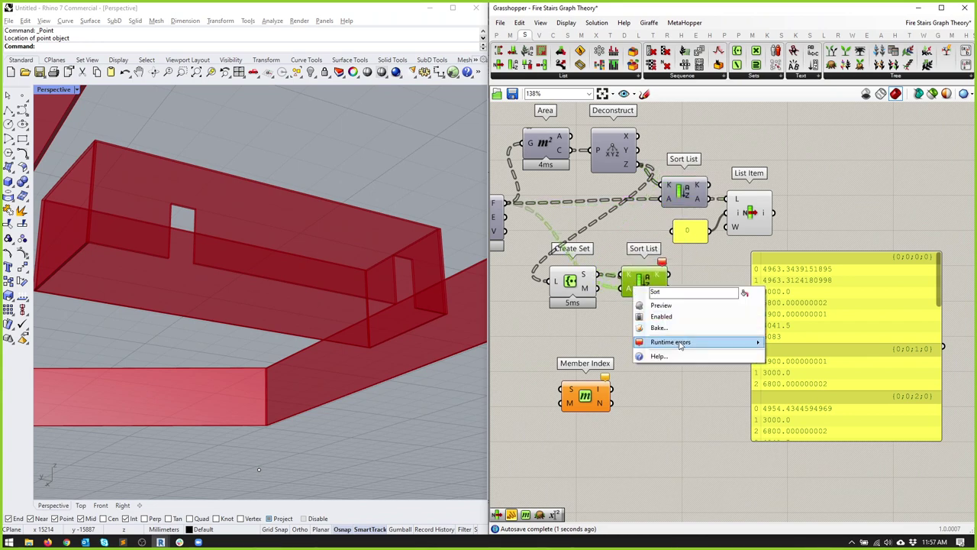
pyautogui.click(595, 293)
pyautogui.rightClick(625, 286)
pyautogui.moveTo(679, 327)
pyautogui.click(775, 333)
pyautogui.moveTo(733, 359); pyautogui.dragTo(700, 307, button='right')
pyautogui.moveTo(637, 222); pyautogui.dragTo(746, 305)
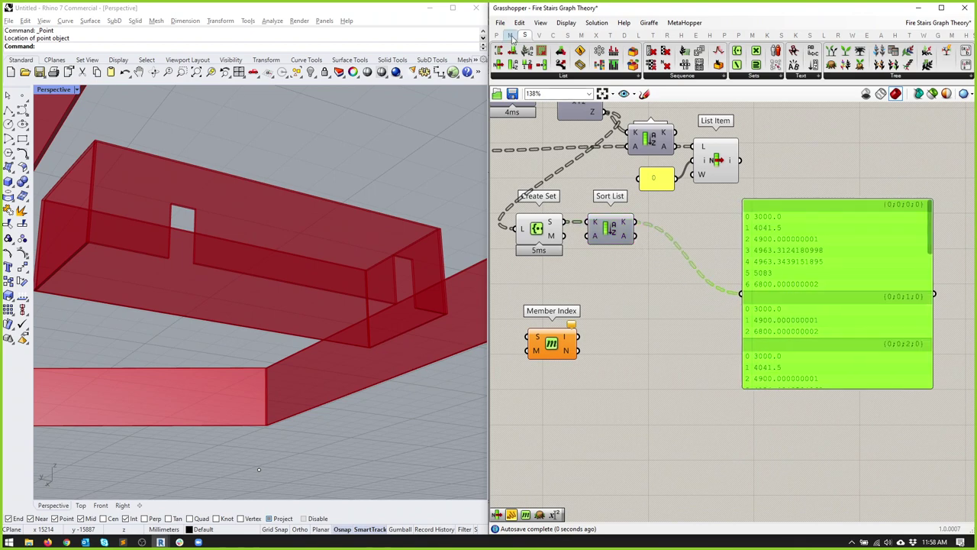
# Step: Add a List Item fed by the new Sort List's K output, show its result in the data panel, and align the chain
pyautogui.moveTo(499, 65); pyautogui.dragTo(647, 233)
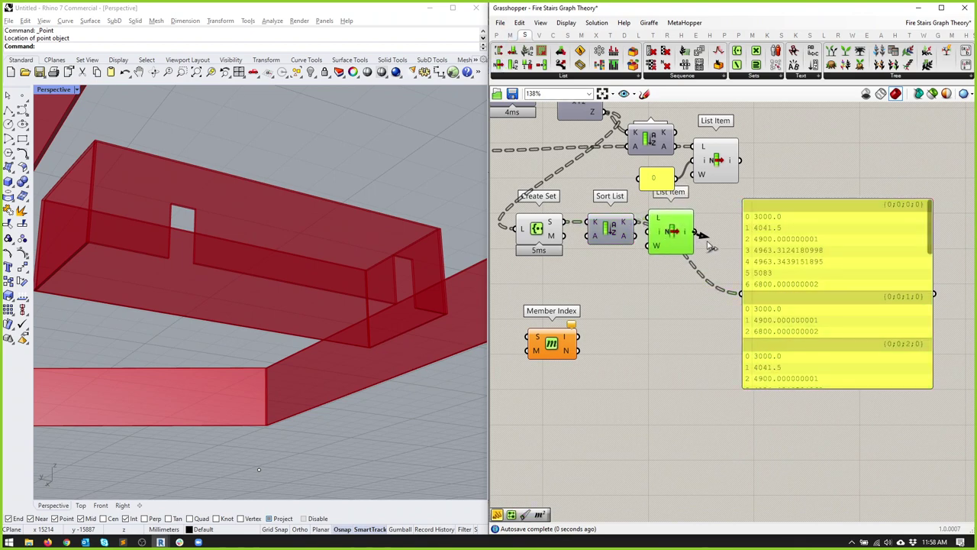
pyautogui.moveTo(691, 273); pyautogui.dragTo(522, 229)
pyautogui.moveTo(534, 229); pyautogui.dragTo(519, 265)
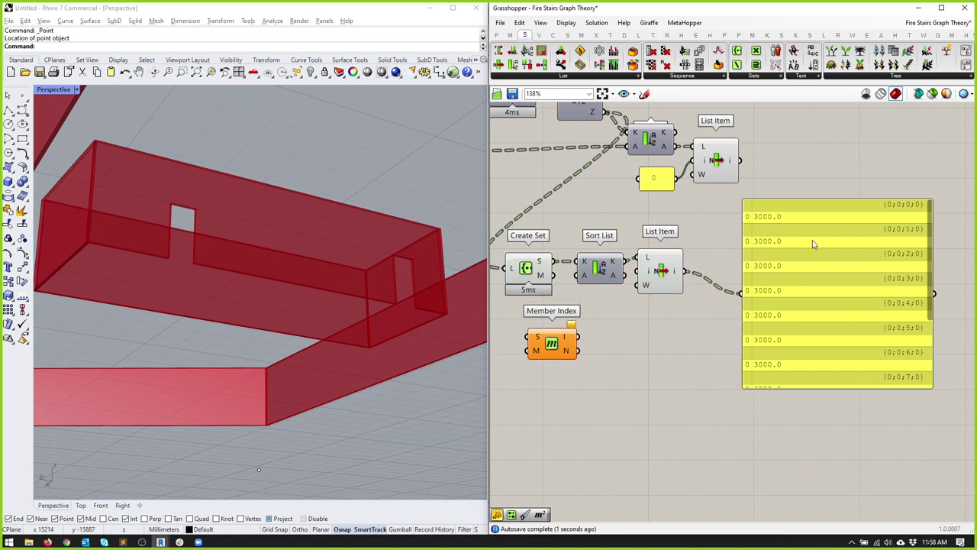
pyautogui.moveTo(814, 243); pyautogui.dragTo(856, 257, button='right')
pyautogui.scroll(-5, 857, 258)
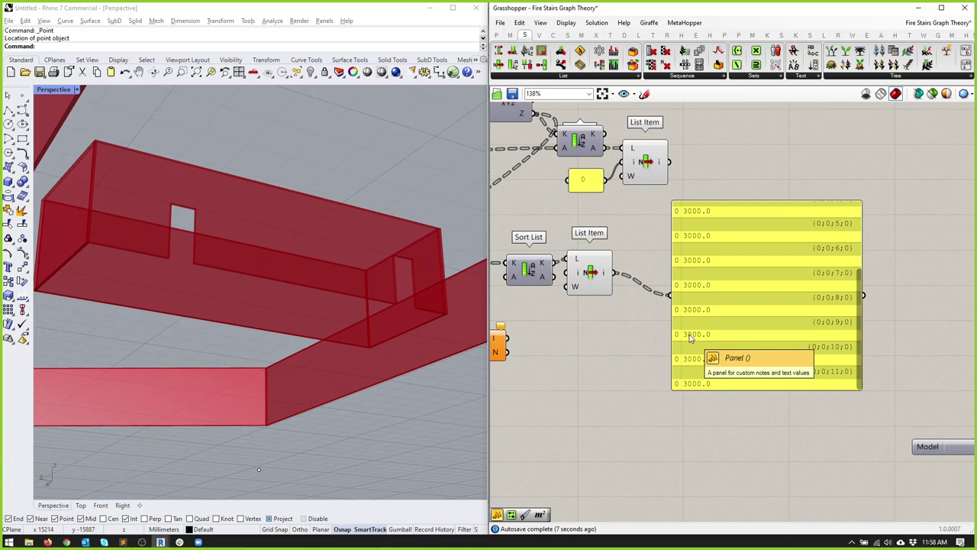
# Step: Move Member Index up beside the new List Item and shift the data panel to make room for it
pyautogui.moveTo(607, 290); pyautogui.dragTo(699, 284, button='right')
pyautogui.scroll(-2, 699, 284)
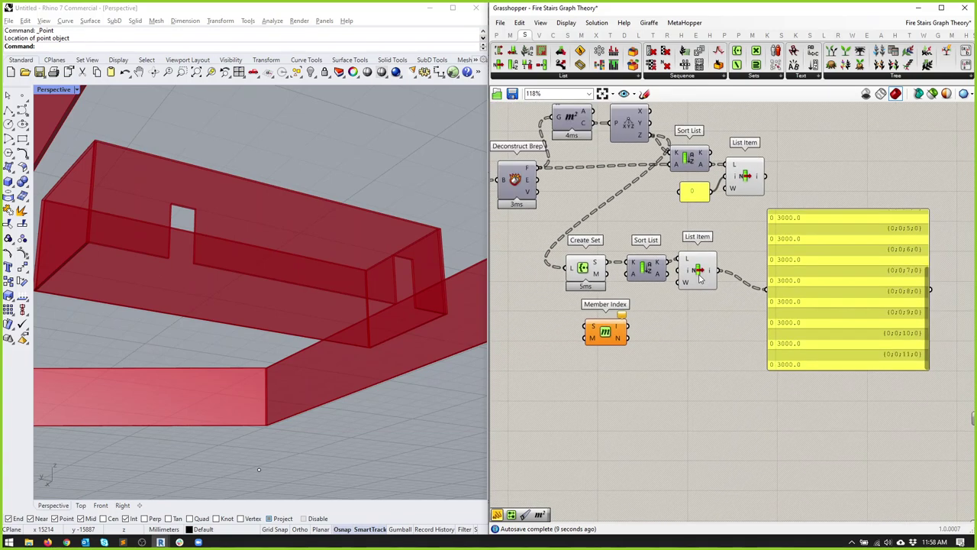
pyautogui.click(699, 283)
pyautogui.moveTo(605, 330); pyautogui.dragTo(761, 252)
pyautogui.moveTo(840, 229); pyautogui.dragTo(887, 226)
pyautogui.moveTo(764, 257); pyautogui.dragTo(767, 257)
pyautogui.moveTo(623, 190); pyautogui.dragTo(614, 209, button='right')
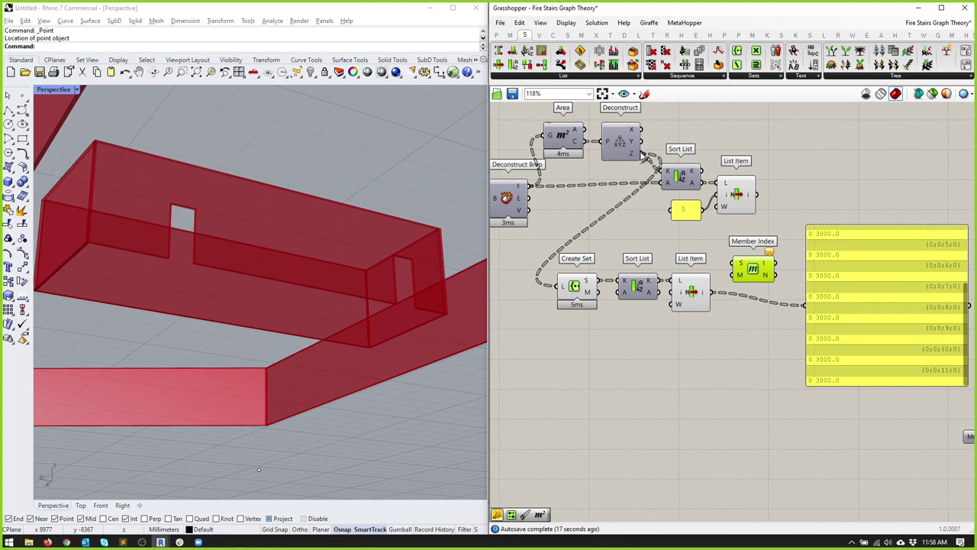
# Step: Show the Deconstruct Z output in the data panel and compare its branch structure with the faces from Deconstruct Brep
pyautogui.moveTo(643, 155); pyautogui.dragTo(807, 307)
pyautogui.moveTo(807, 307); pyautogui.dragTo(757, 323, button='right')
pyautogui.moveTo(918, 389); pyautogui.dragTo(935, 402)
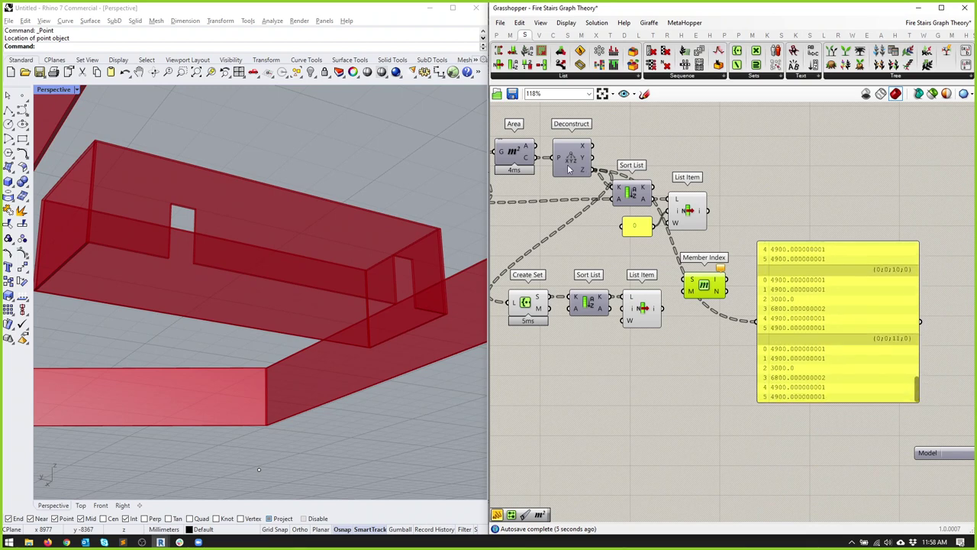
pyautogui.moveTo(588, 174)
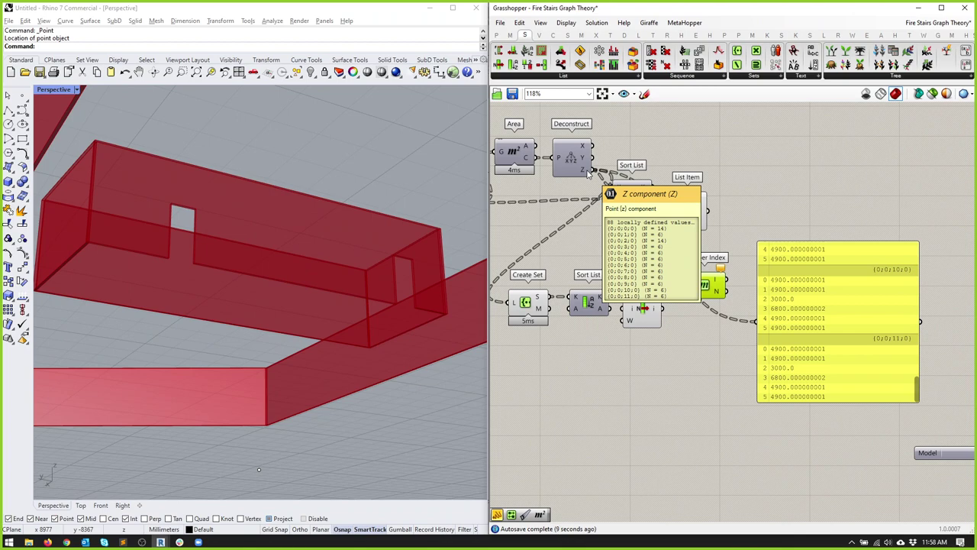
pyautogui.moveTo(344, 412); pyautogui.dragTo(350, 337, button='right')
pyautogui.moveTo(536, 204); pyautogui.dragTo(643, 215, button='right')
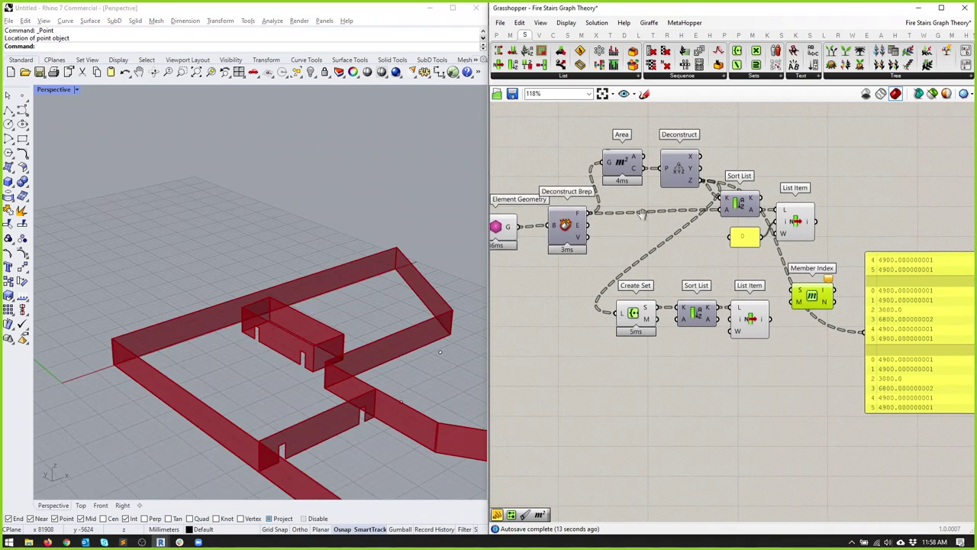
pyautogui.moveTo(578, 216)
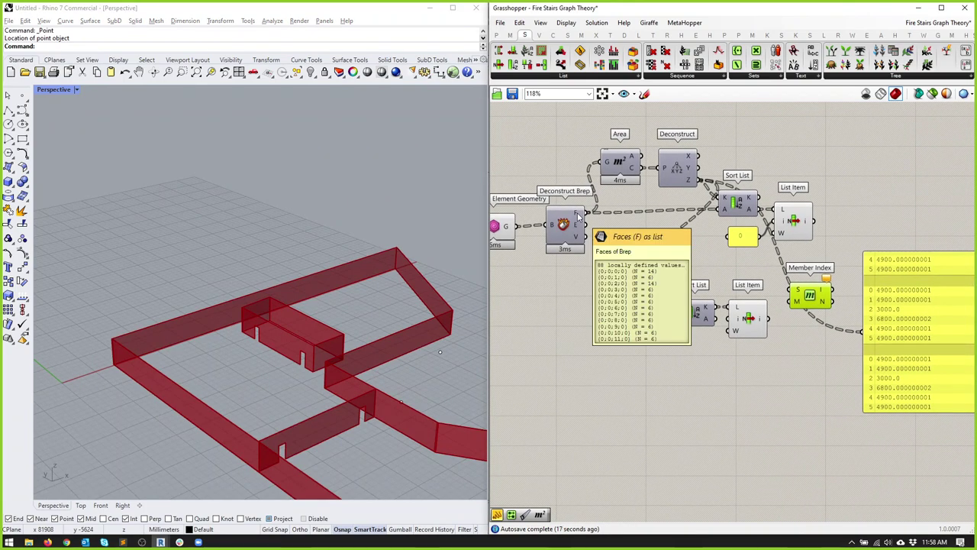
pyautogui.moveTo(512, 227)
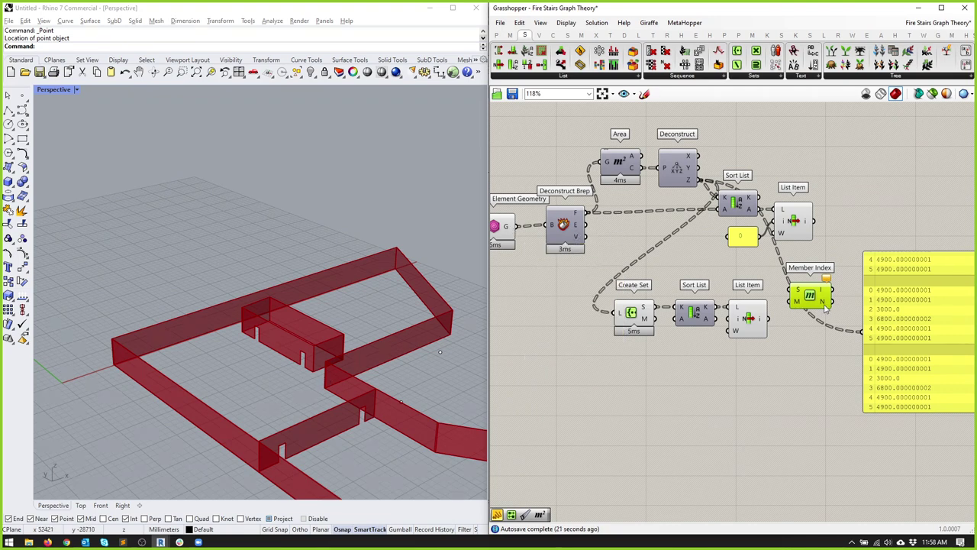
pyautogui.moveTo(740, 212); pyautogui.dragTo(663, 197, button='right')
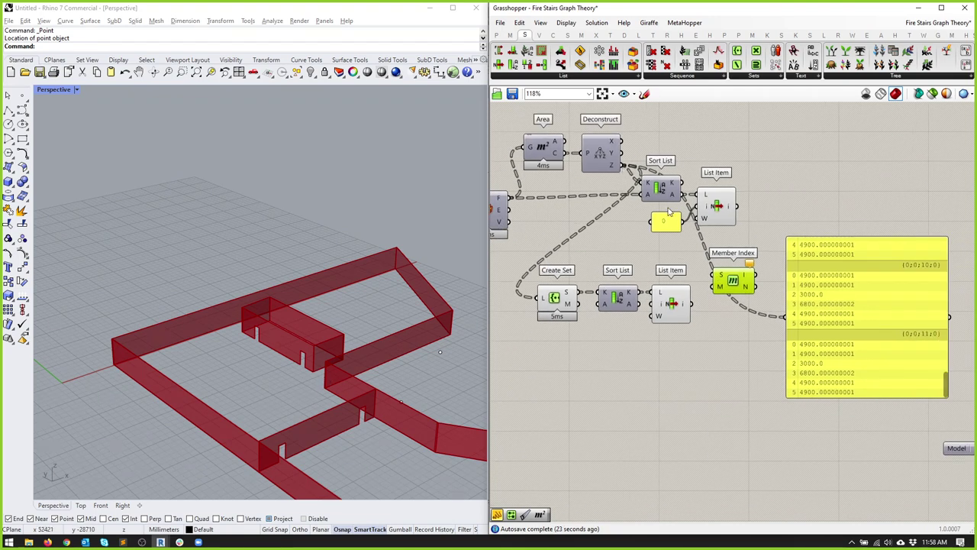
# Step: Connect Deconstruct's Z output to Member Index S and the lower List Item to M, and show the I output in the data panel
pyautogui.moveTo(822, 293); pyautogui.dragTo(812, 265)
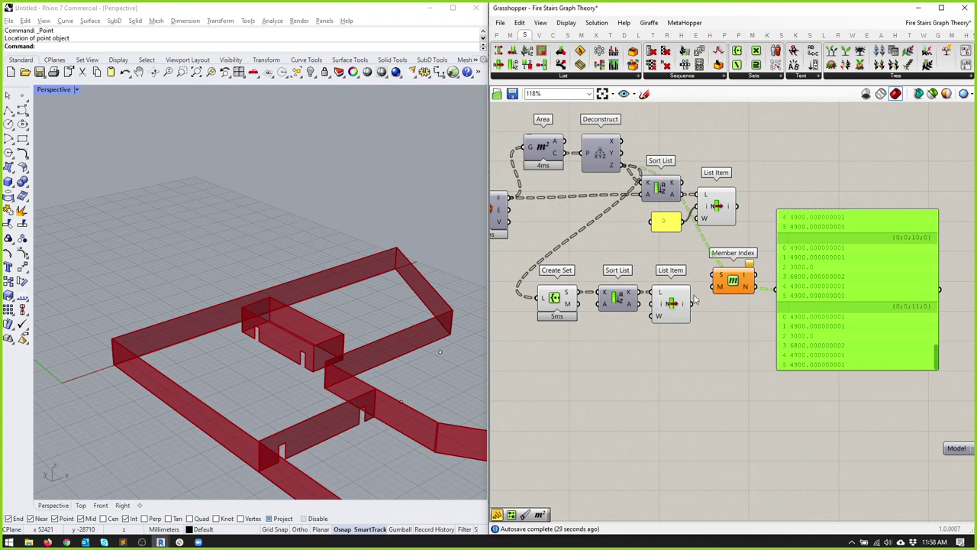
pyautogui.moveTo(734, 281); pyautogui.dragTo(710, 299)
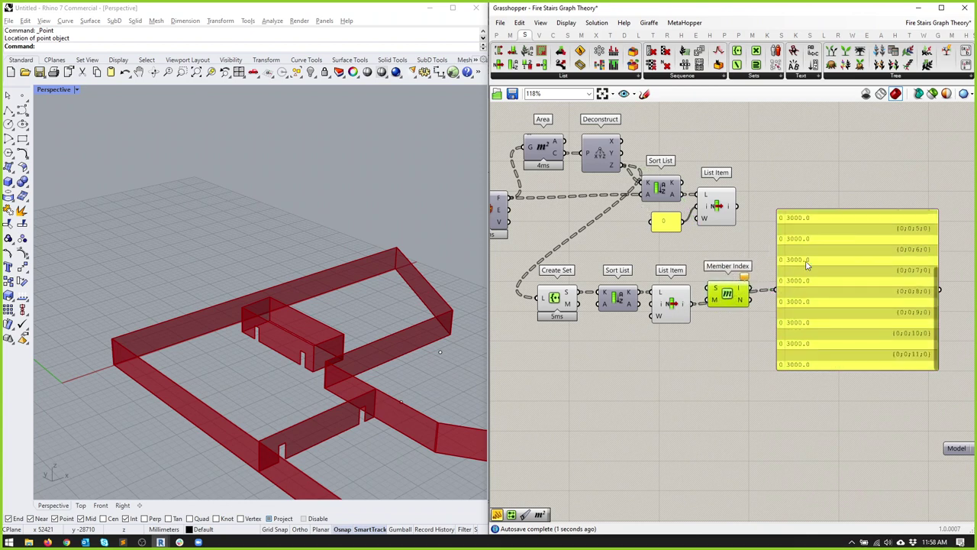
pyautogui.moveTo(727, 307); pyautogui.dragTo(717, 296)
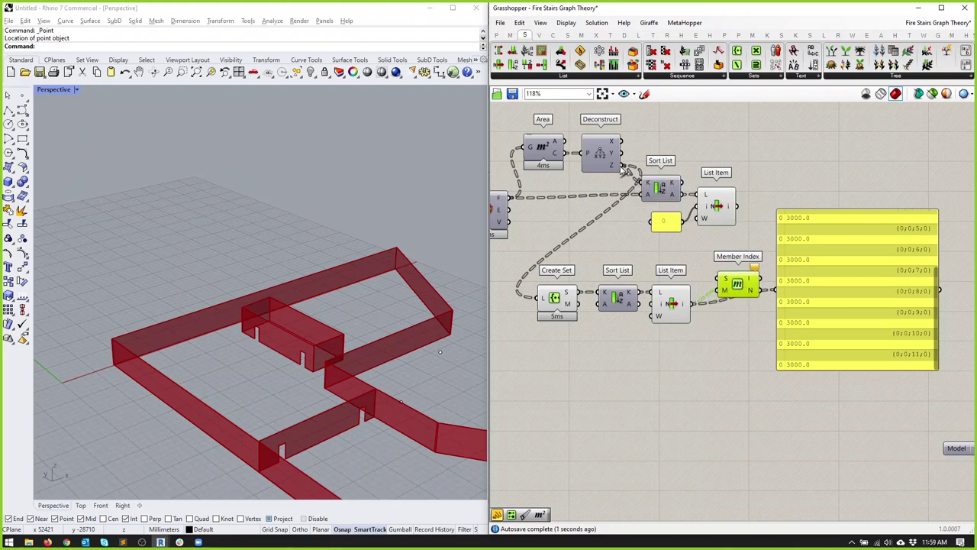
pyautogui.moveTo(623, 167); pyautogui.dragTo(722, 279)
pyautogui.click(821, 305)
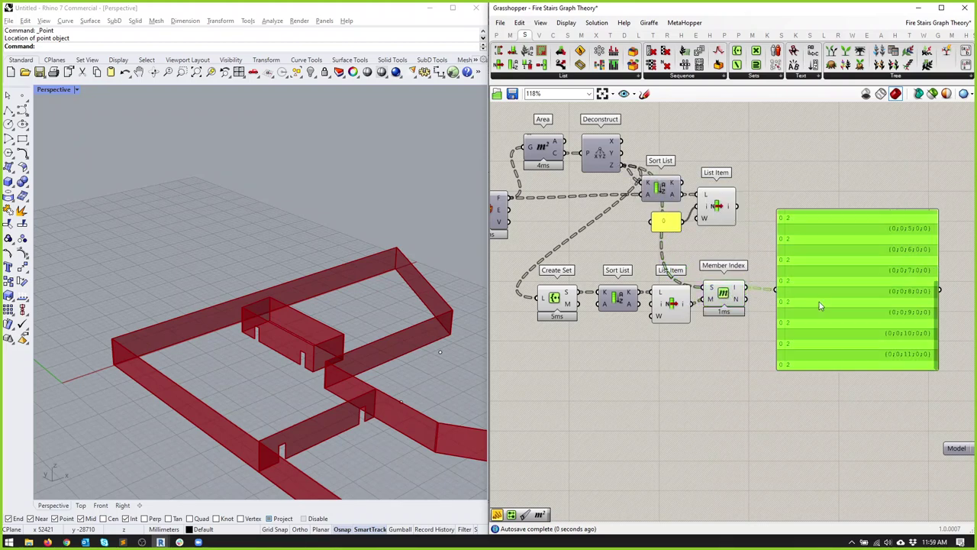
# Step: Examine the member indices listed for each wall branch in the data panel against the walls in the Rhino viewport
pyautogui.scroll(2, 854, 318)
pyautogui.scroll(1, 911, 346)
pyautogui.moveTo(960, 329); pyautogui.dragTo(956, 214)
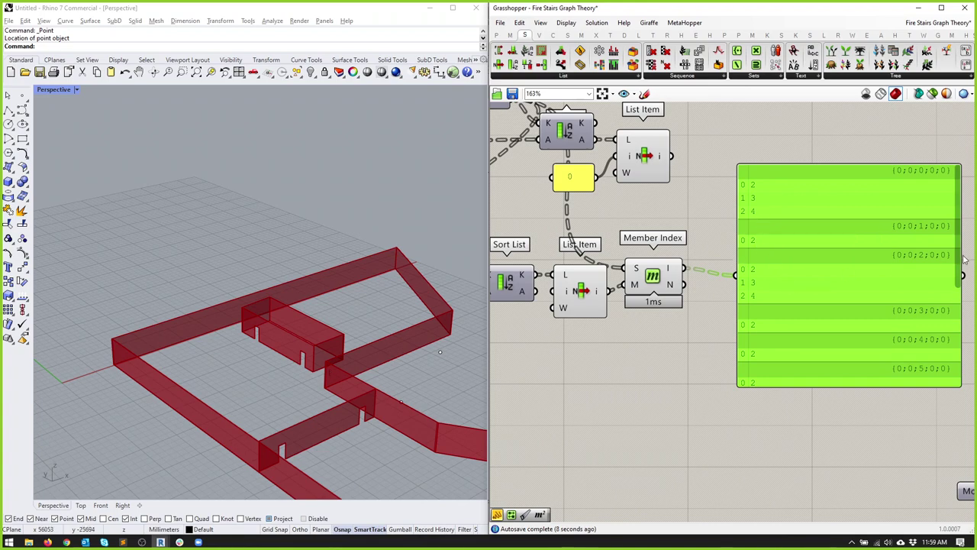
pyautogui.moveTo(234, 348); pyautogui.dragTo(243, 415, button='right')
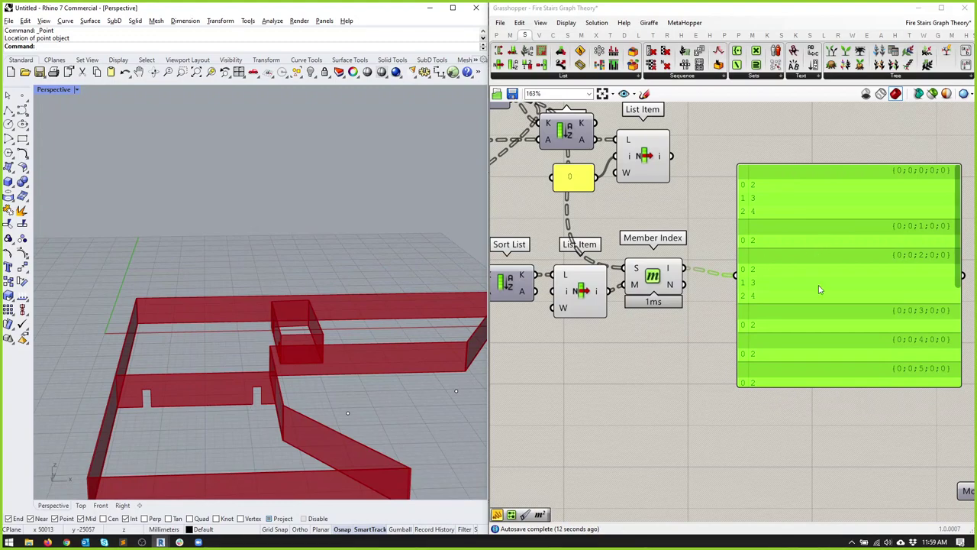
pyautogui.scroll(-5, 947, 238)
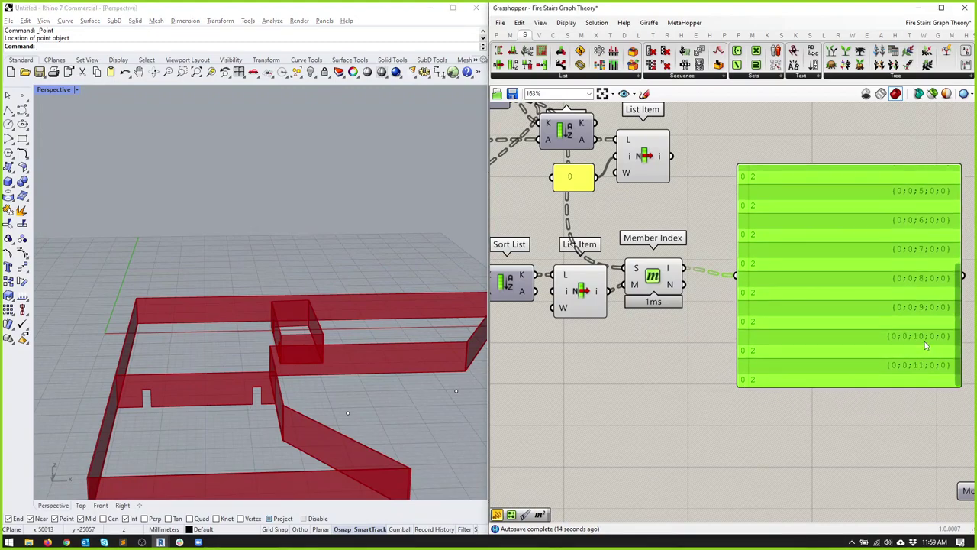
pyautogui.scroll(-5, 538, 275)
pyautogui.scroll(4, 705, 206)
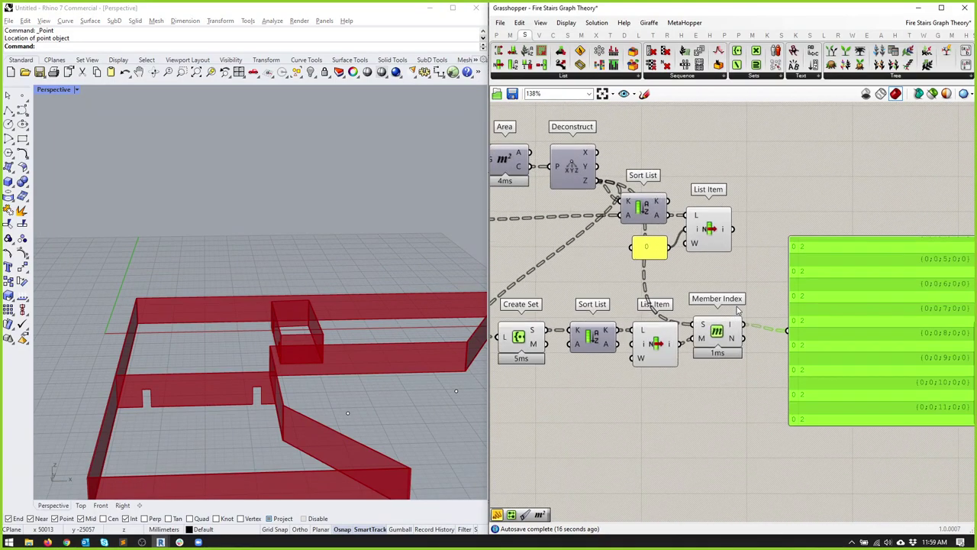
# Step: Delete the walls' original Sort List and the 0 index panel feeding the upper List Item
pyautogui.moveTo(705, 206)
pyautogui.mouseDown()
pyautogui.moveTo(722, 182)
pyautogui.moveTo(726, 198)
pyautogui.moveTo(687, 211)
pyautogui.mouseUp()
pyautogui.press('Delete')
pyautogui.moveTo(714, 260); pyautogui.dragTo(767, 270, button='right')
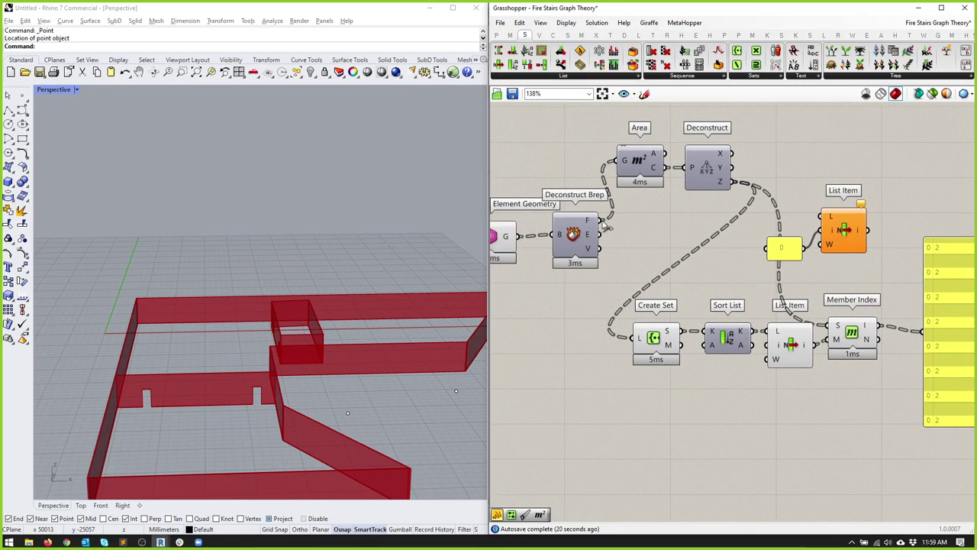
pyautogui.scroll(-2, 768, 270)
pyautogui.moveTo(837, 317); pyautogui.dragTo(815, 322, button='right')
pyautogui.moveTo(934, 335); pyautogui.dragTo(887, 338, button='right')
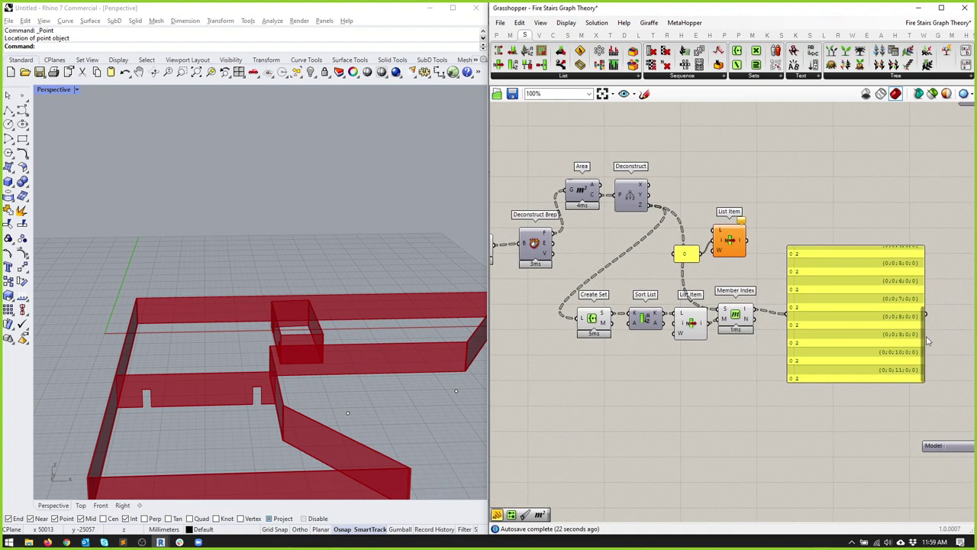
pyautogui.moveTo(924, 341); pyautogui.dragTo(925, 256)
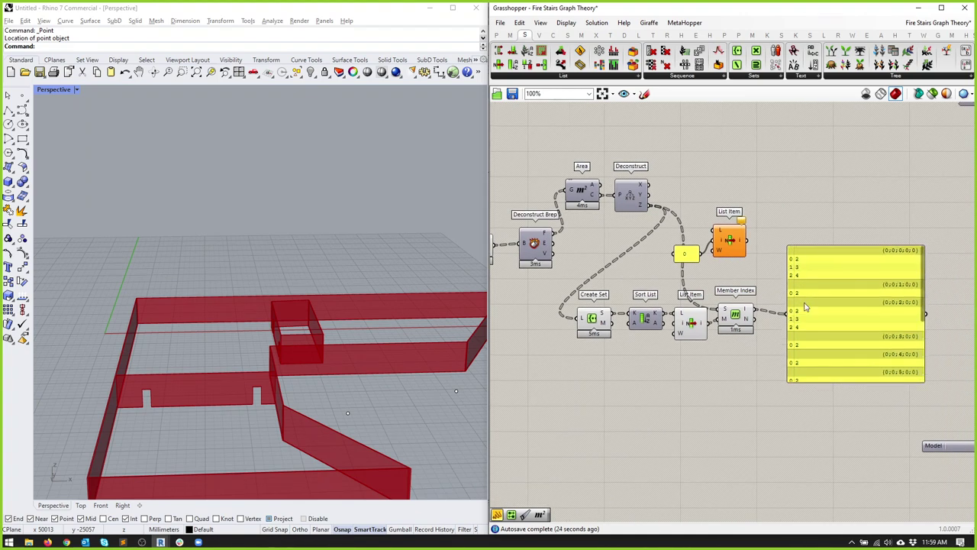
pyautogui.click(686, 254)
pyautogui.press('Delete')
# Step: Connect Member Index I and the Deconstruct Brep faces to the upper List Item, and rearrange it, the data panel and the lower chain compactly
pyautogui.moveTo(756, 309); pyautogui.dragTo(712, 241)
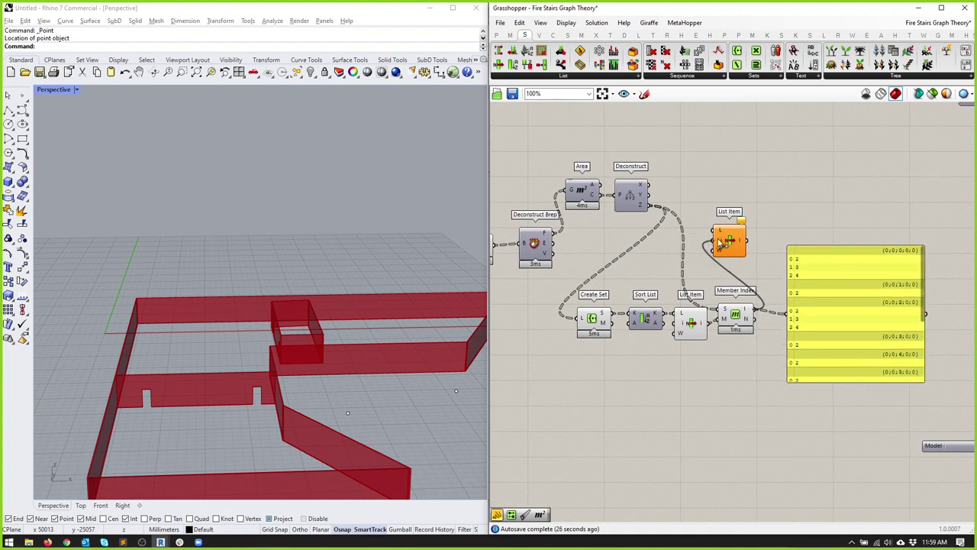
pyautogui.moveTo(543, 233); pyautogui.dragTo(771, 241)
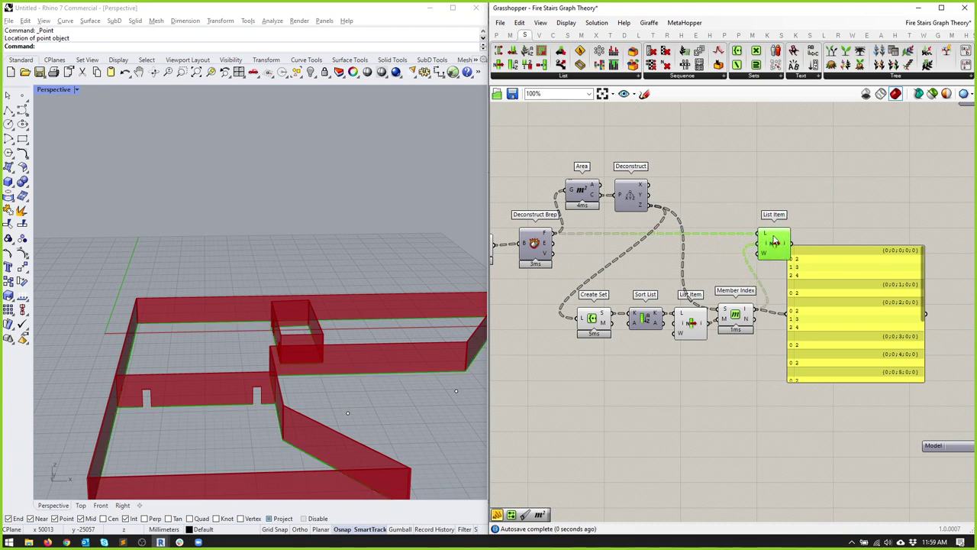
pyautogui.moveTo(856, 336); pyautogui.dragTo(860, 348)
pyautogui.moveTo(755, 363); pyautogui.dragTo(588, 264)
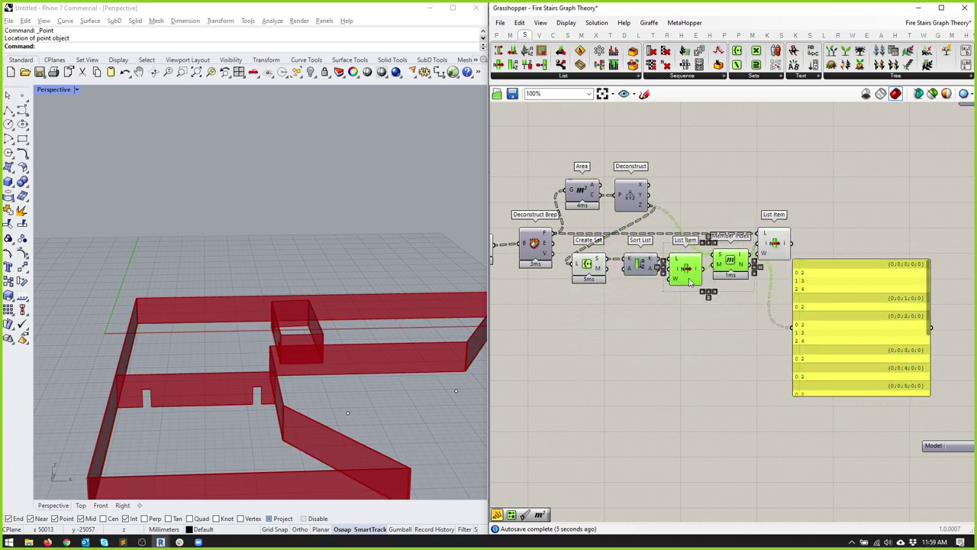
# Step: Turn off the preview of all components, and turn it back on only for the final List Item with the bottom faces
pyautogui.moveTo(751, 302); pyautogui.dragTo(533, 206)
pyautogui.middleClick(585, 186)
pyautogui.hotkey('ctrl', 'a')
pyautogui.middleClick(656, 156)
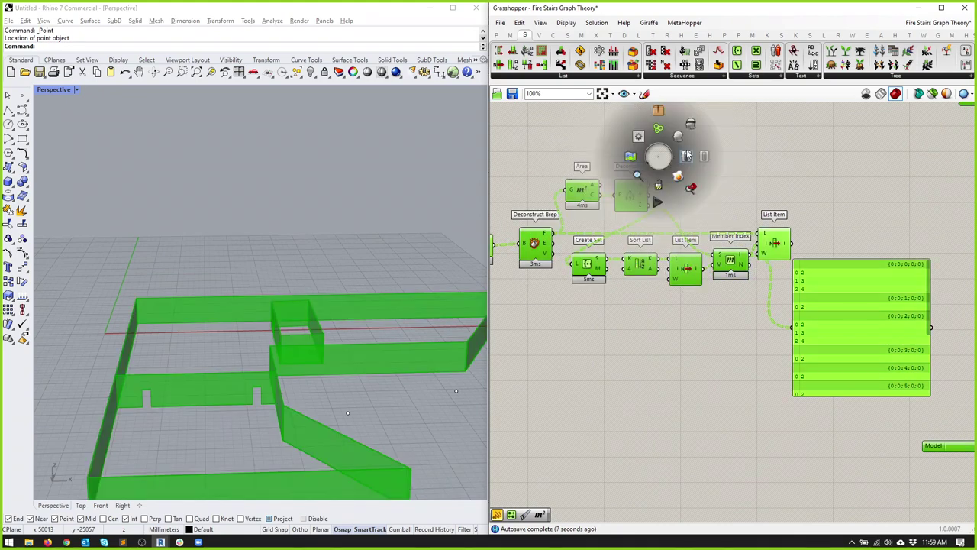
pyautogui.click(695, 133)
pyautogui.click(695, 133)
pyautogui.click(774, 242)
pyautogui.middleClick(776, 229)
pyautogui.click(814, 204)
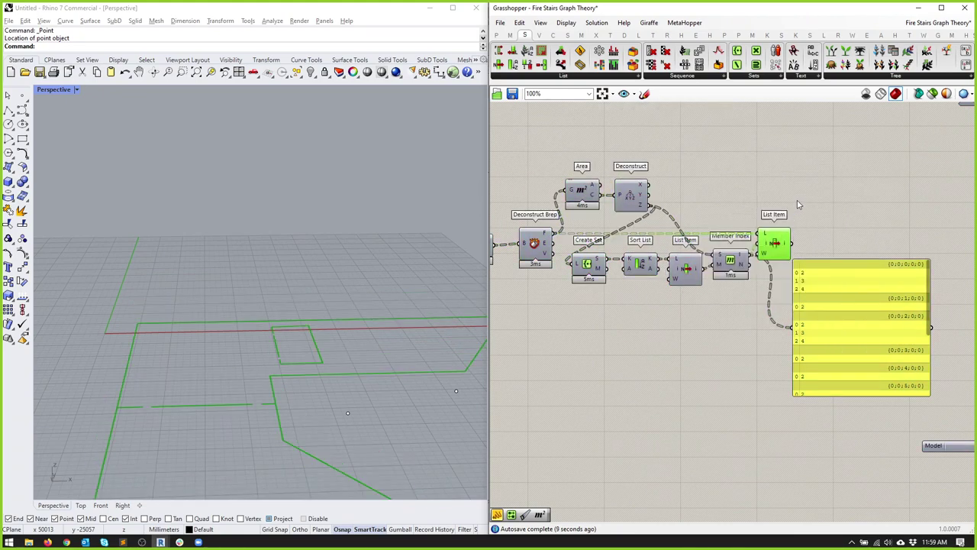
# Step: Examine the extracted bottom wall faces and the door gaps between them from above in the Rhino viewport
pyautogui.scroll(3, 230, 404)
pyautogui.keyDown('shift'); pyautogui.moveTo(230, 404); pyautogui.dragTo(270, 225, button='right'); pyautogui.keyUp('shift')
pyautogui.scroll(-4, 278, 300)
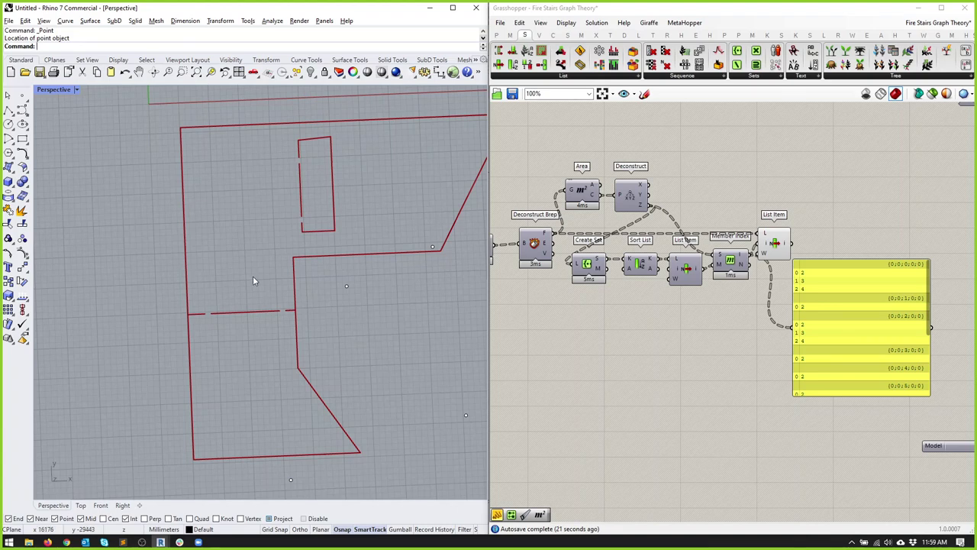
pyautogui.moveTo(252, 275); pyautogui.dragTo(276, 269, button='right')
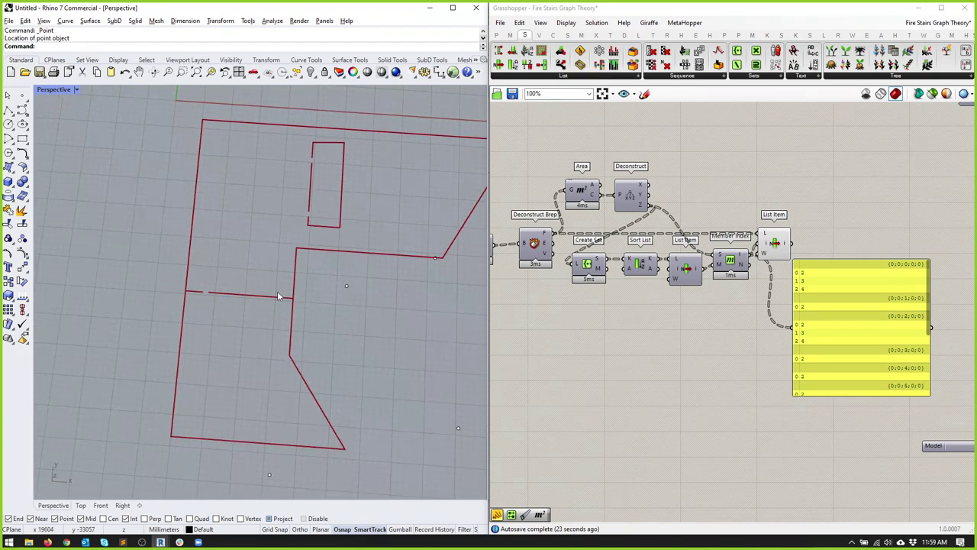
pyautogui.scroll(3, 283, 297)
pyautogui.scroll(-3, 283, 297)
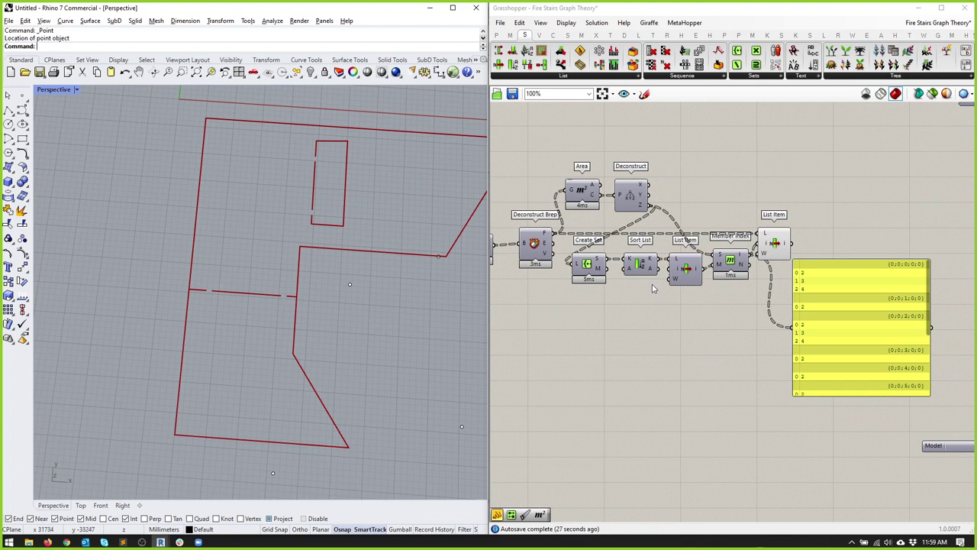
pyautogui.scroll(4, 275, 295)
pyautogui.moveTo(221, 290); pyautogui.dragTo(280, 323, button='right')
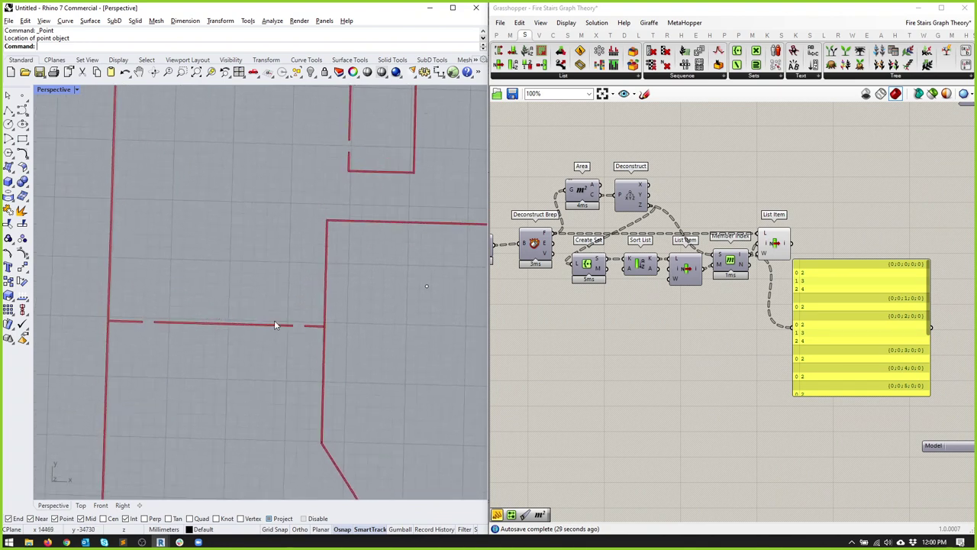
pyautogui.scroll(1, 243, 328)
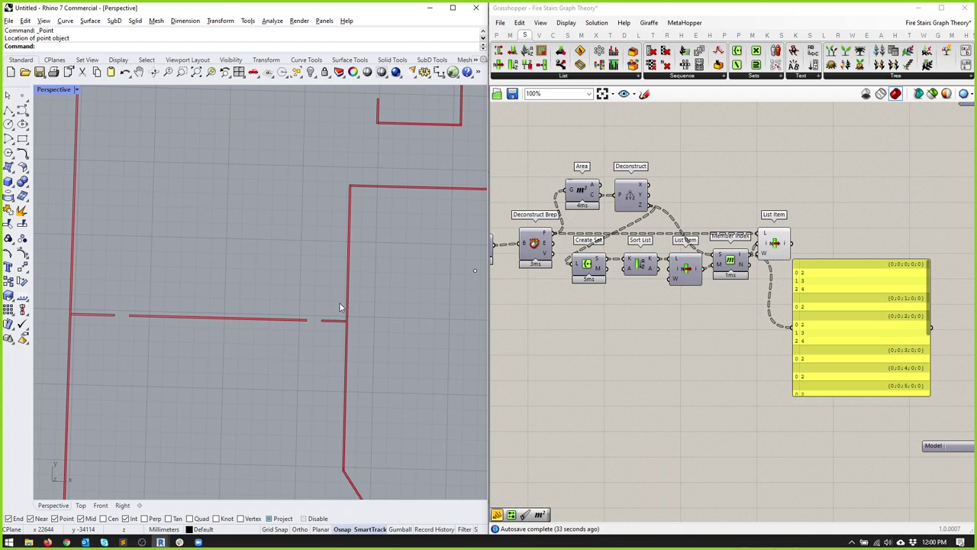
# Step: Turn on the preview of the List Item that outputs the floor's surface ahead of Mesh Brep
pyautogui.scroll(-3, 617, 405)
pyautogui.moveTo(617, 405); pyautogui.dragTo(704, 325, button='right')
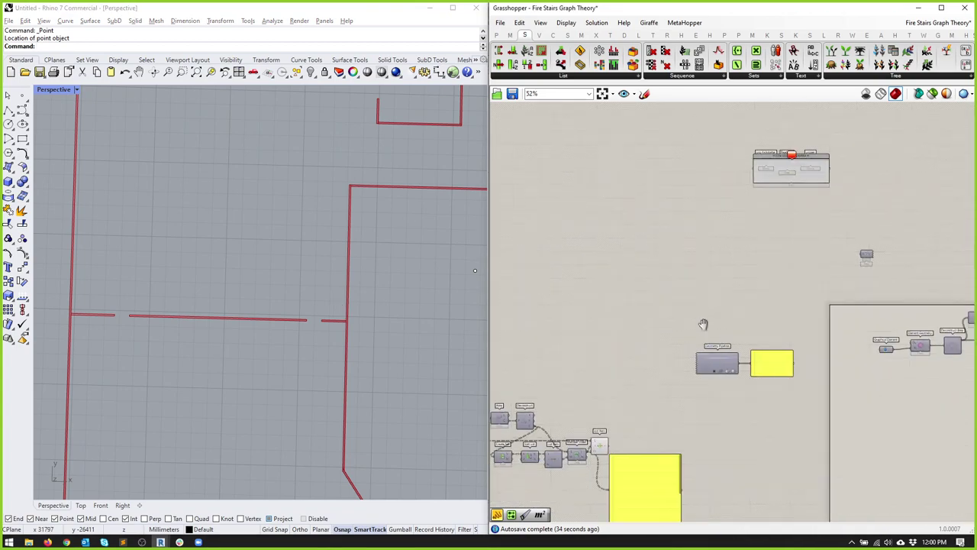
pyautogui.scroll(4, 835, 310)
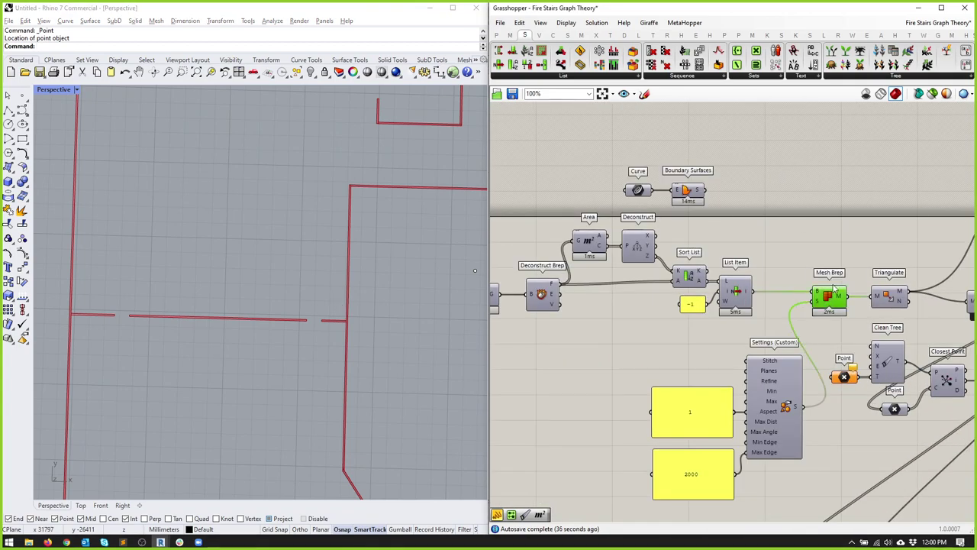
pyautogui.click(889, 294)
pyautogui.middleClick(894, 283)
pyautogui.click(728, 298)
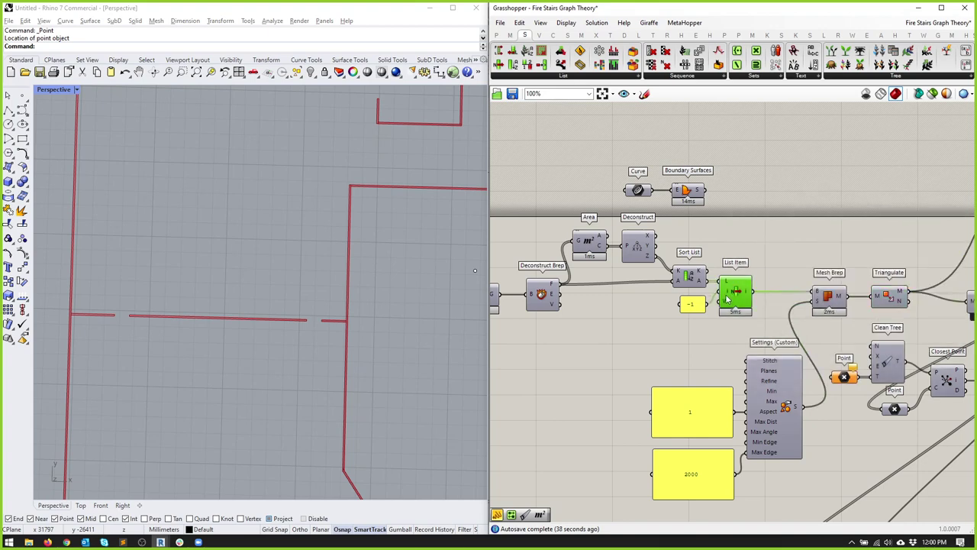
pyautogui.middleClick(728, 299)
pyautogui.click(744, 282)
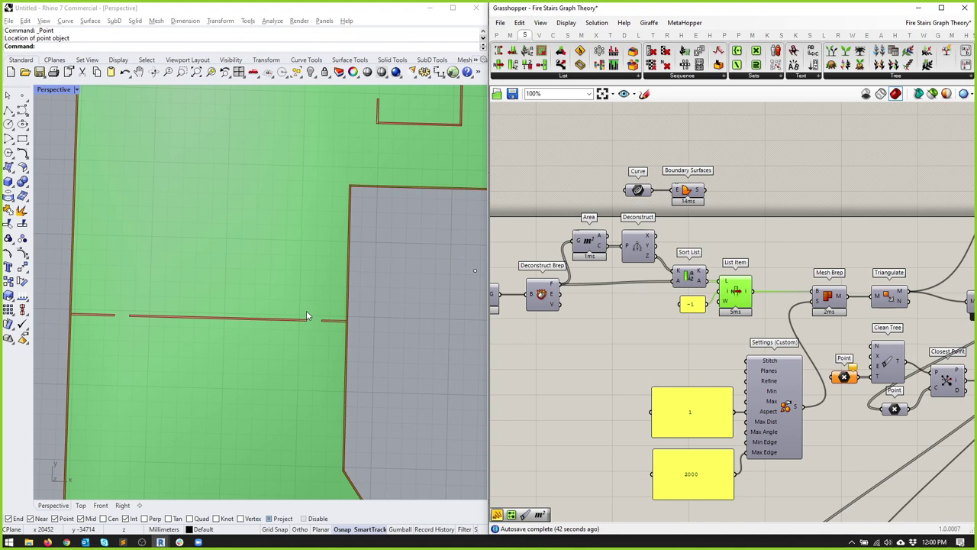
# Step: Turn on the preview of the Triangulate component and enable the display of preview mesh edges
pyautogui.moveTo(762, 335); pyautogui.dragTo(588, 271, button='right')
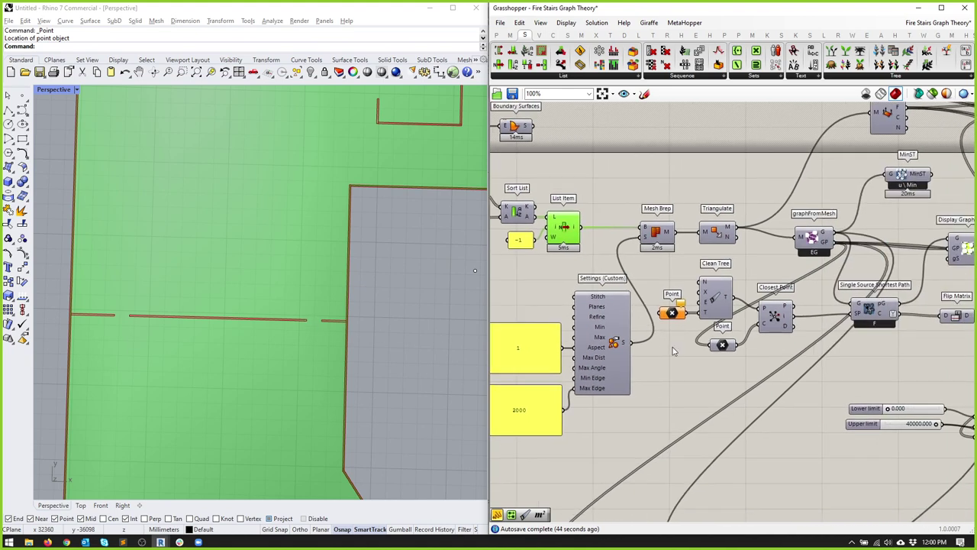
pyautogui.click(663, 260)
pyautogui.click(722, 230)
pyautogui.middleClick(723, 231)
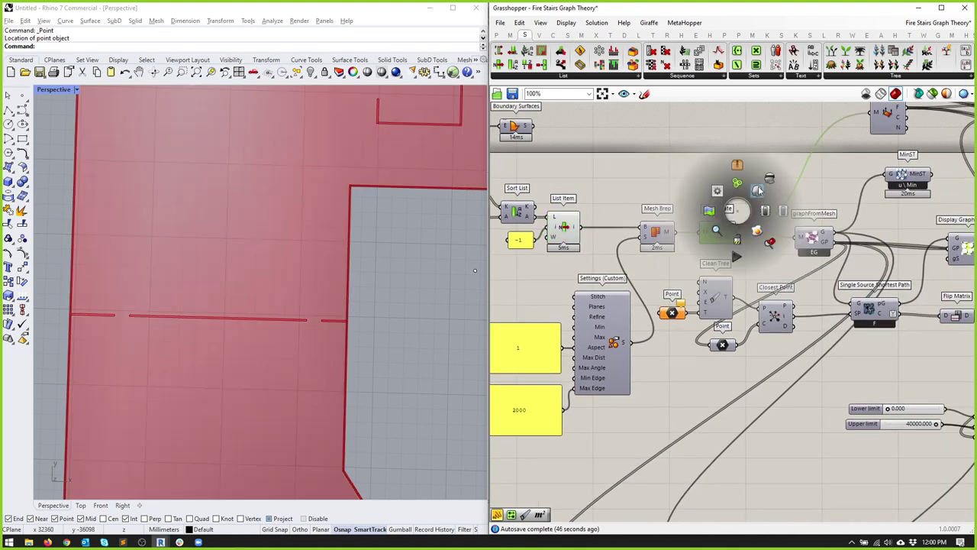
pyautogui.click(761, 192)
pyautogui.click(740, 193)
pyautogui.click(558, 24)
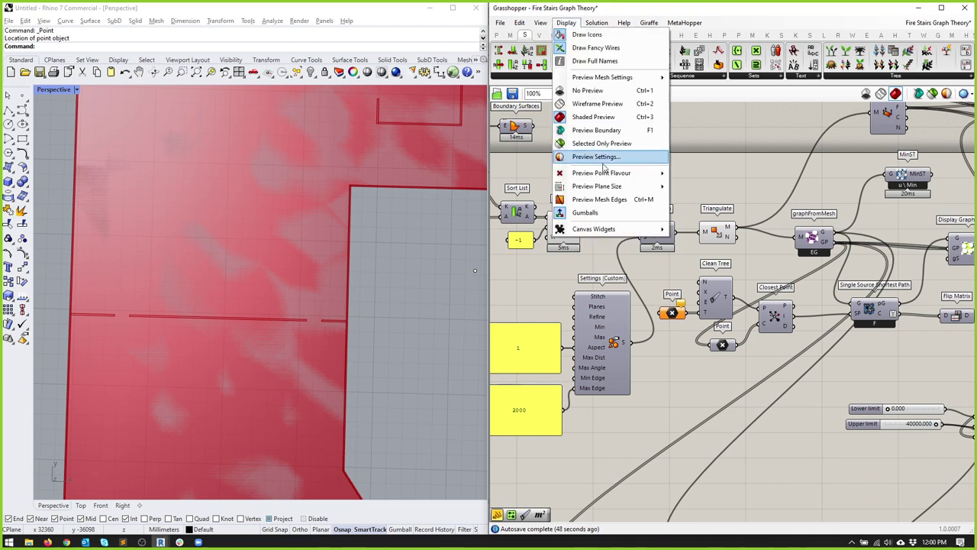
pyautogui.click(604, 200)
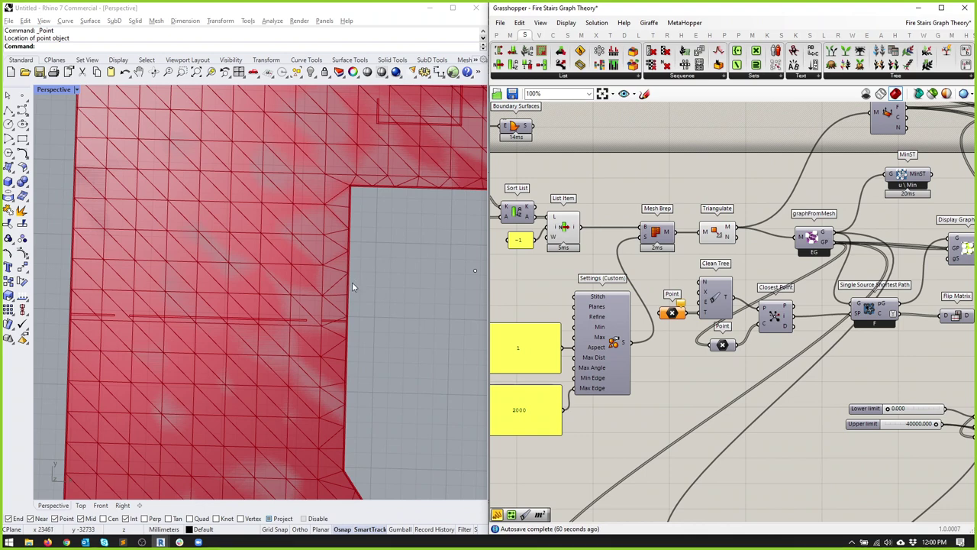
# Step: Compare the mesh edges with the wall openings, and set the Max Edge value of the custom mesh settings to 1000
pyautogui.scroll(8, 321, 319)
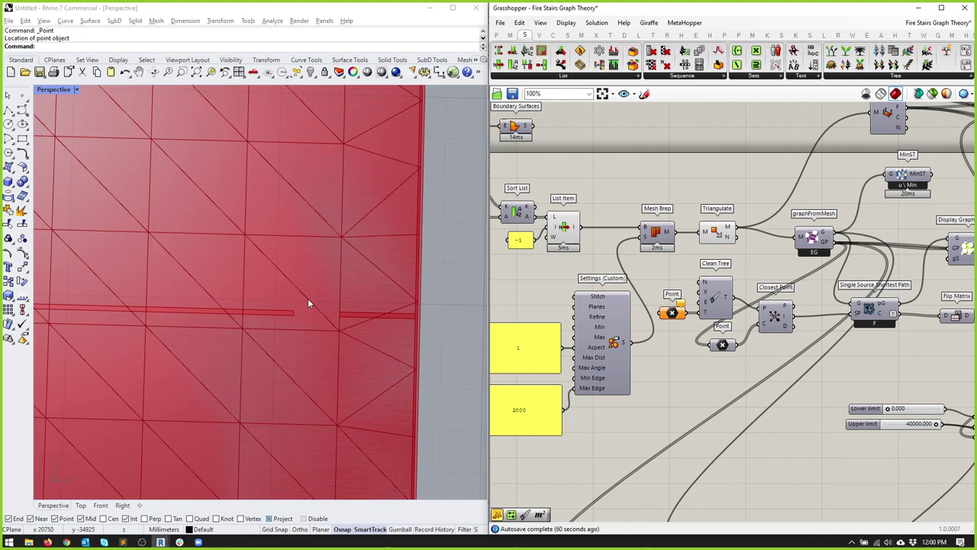
pyautogui.scroll(-3, 299, 315)
pyautogui.scroll(-3, 299, 309)
pyautogui.scroll(4, 149, 318)
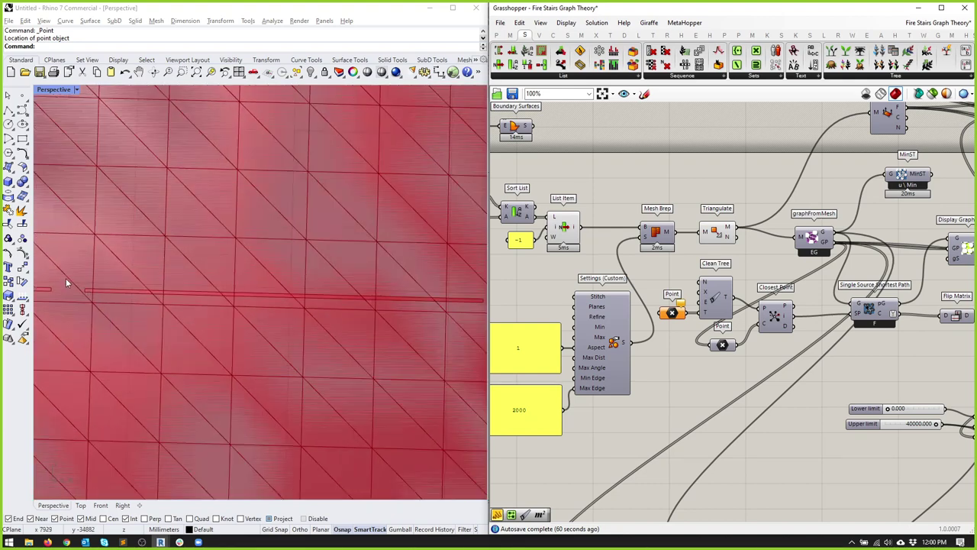
pyautogui.scroll(-1, 65, 278)
pyautogui.moveTo(559, 418); pyautogui.dragTo(649, 397, button='right')
pyautogui.doubleClick(649, 397)
pyautogui.write('1000')
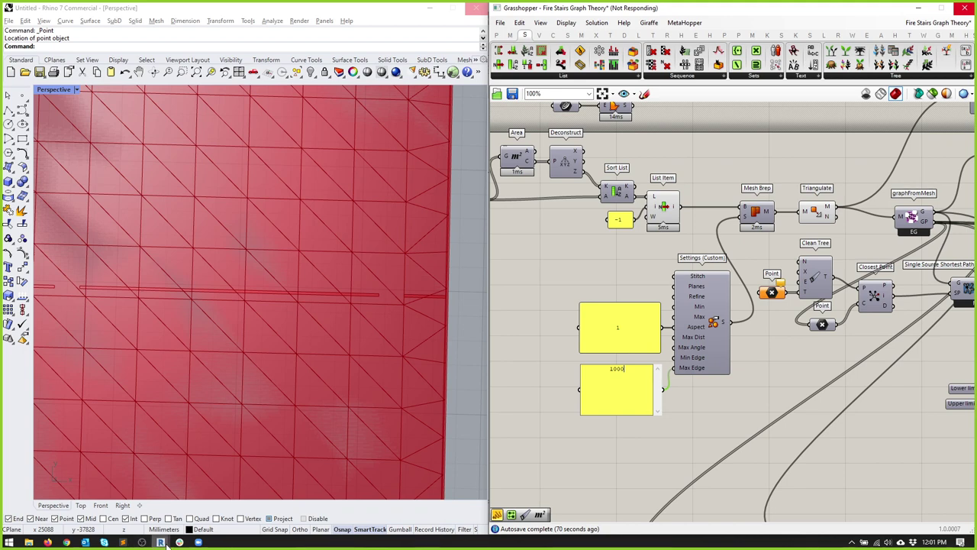
pyautogui.moveTo(162, 538)
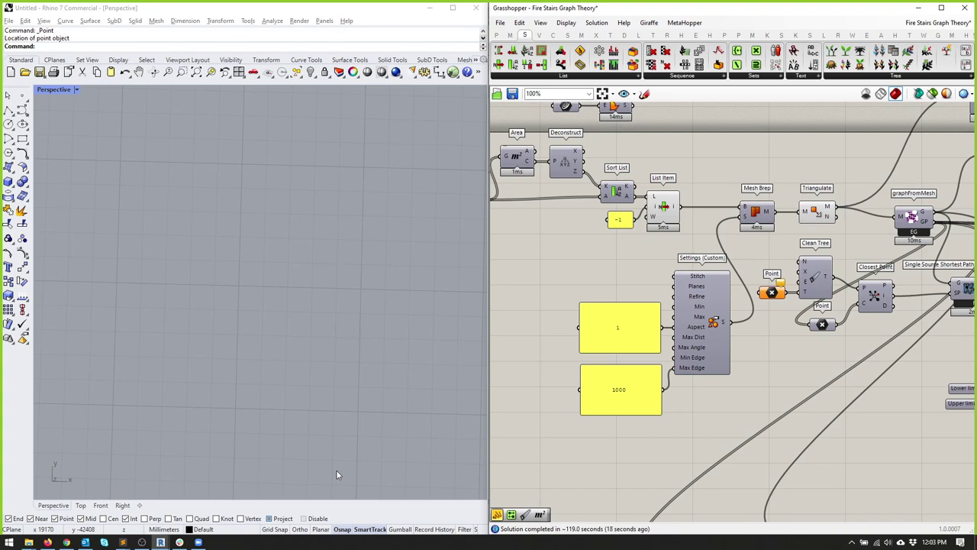
# Step: Disable the two lower component chains that end in their own gradients and Construct Mesh components
pyautogui.scroll(-5, 908, 463)
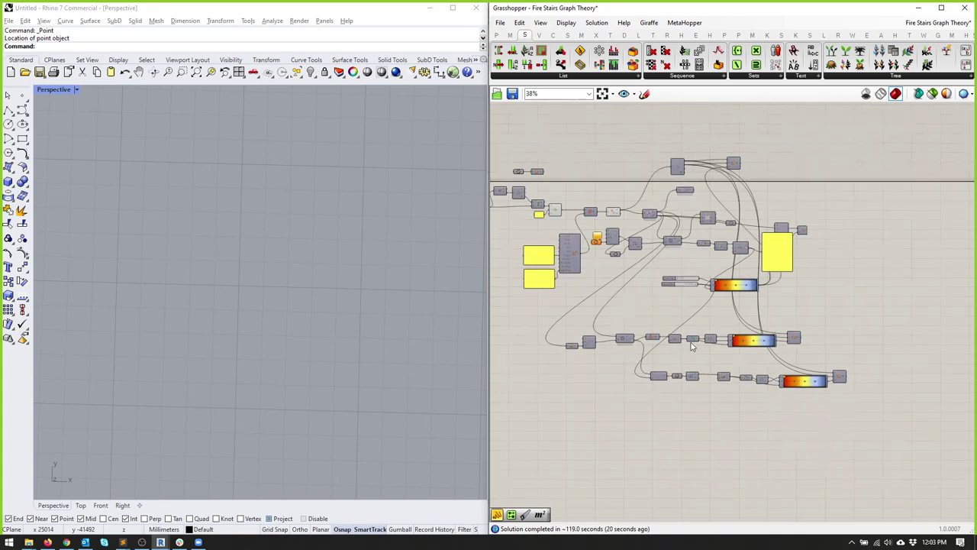
pyautogui.moveTo(908, 462); pyautogui.dragTo(564, 319)
pyautogui.middleClick(581, 323)
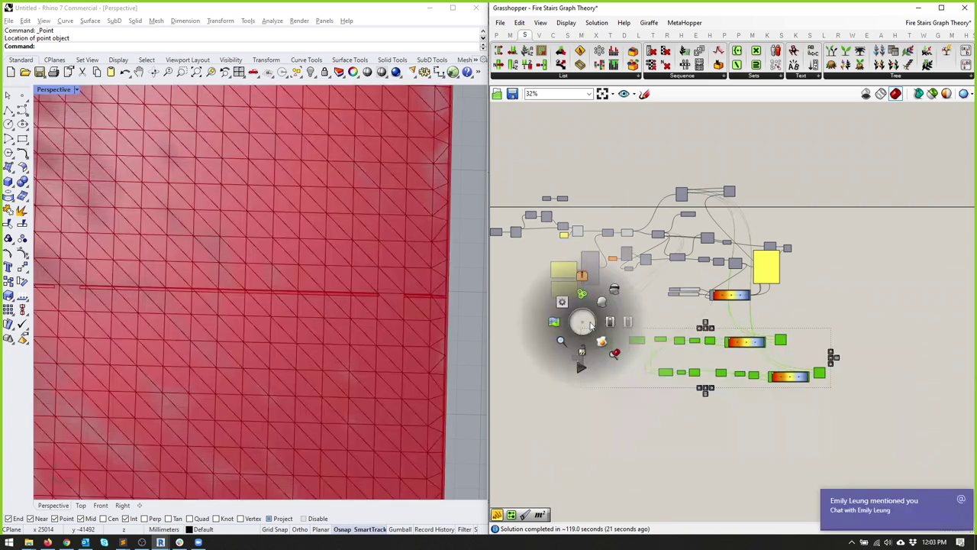
pyautogui.click(630, 321)
# Step: Move the yellow data panel down clear of the symbol components, and shift Symbol (Advanced) and Symbol Display up beside it
pyautogui.scroll(5, 720, 245)
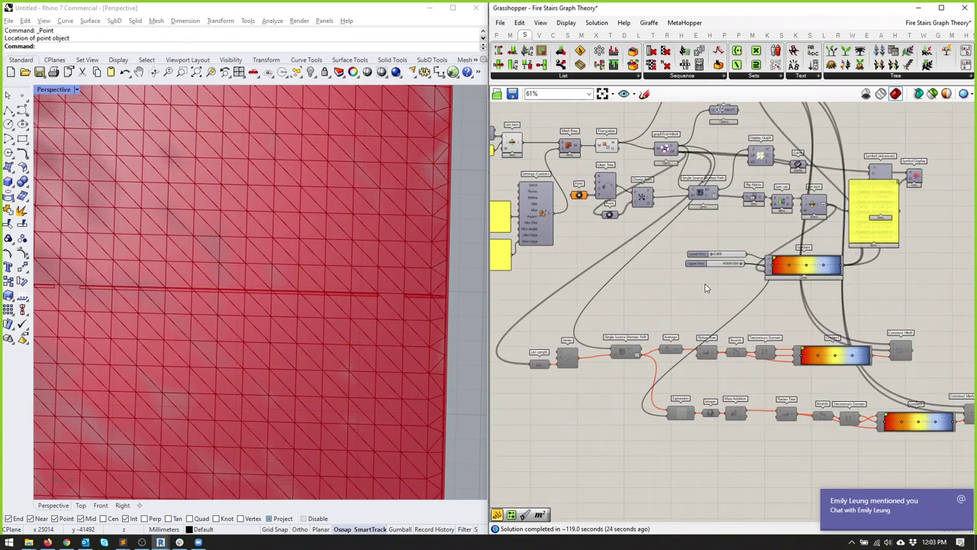
pyautogui.click(869, 355)
pyautogui.moveTo(868, 355); pyautogui.dragTo(906, 374)
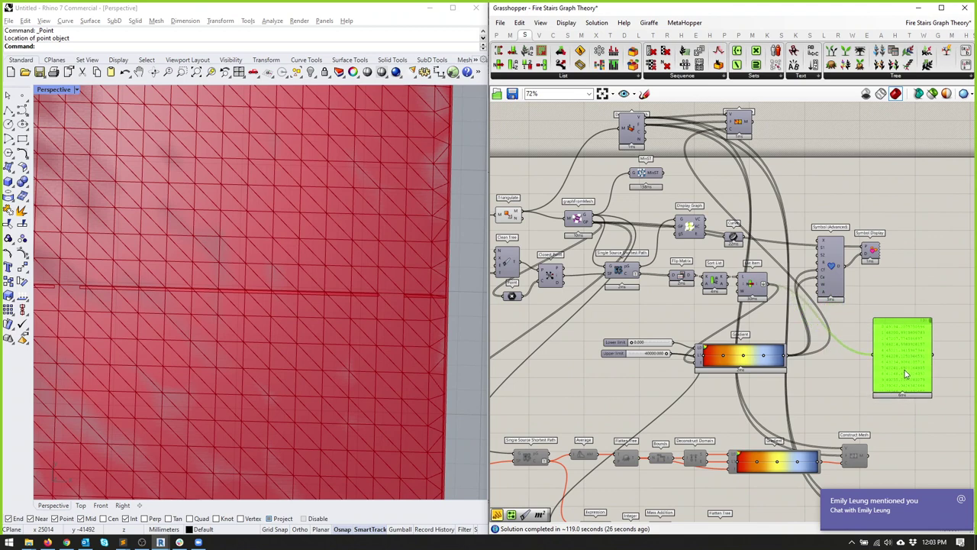
pyautogui.moveTo(901, 279); pyautogui.dragTo(846, 243)
pyautogui.click(880, 290)
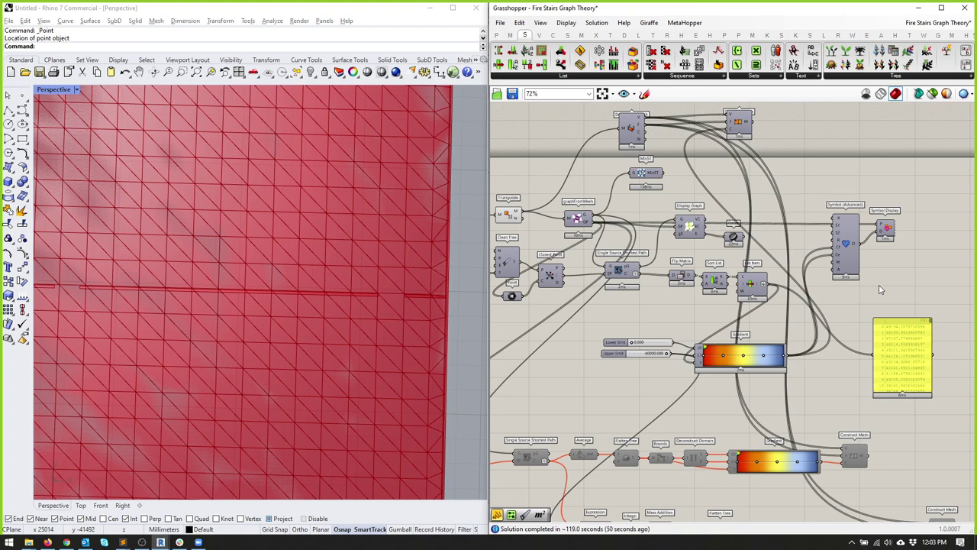
# Step: Examine the refined floor mesh as a whole in Rhino, along with the graph's Construct Mesh component and floor chain
pyautogui.scroll(-10, 168, 286)
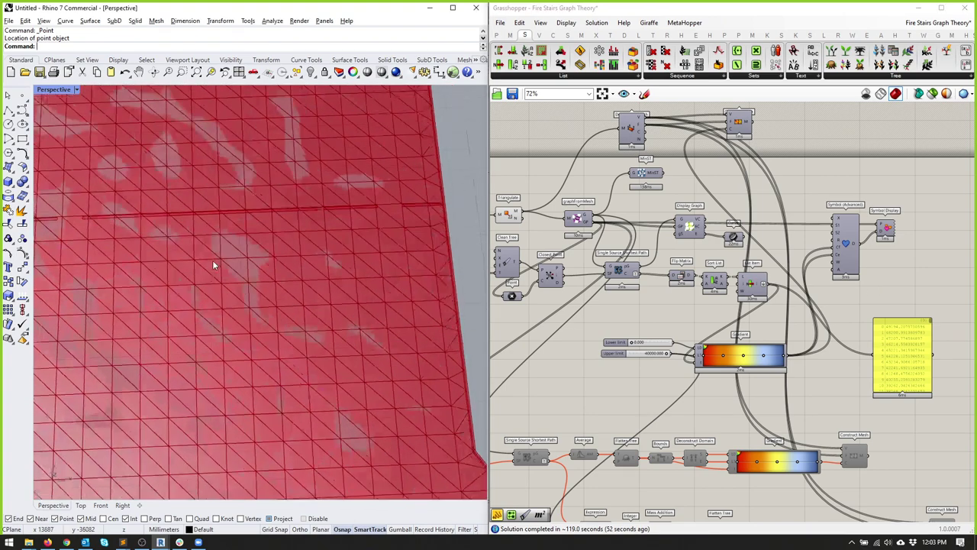
pyautogui.scroll(3, 319, 252)
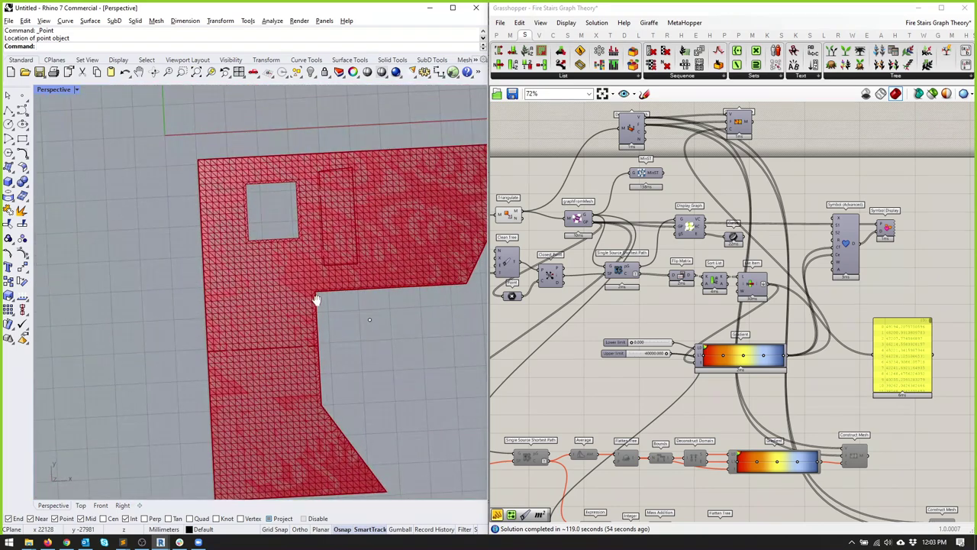
pyautogui.scroll(-4, 917, 453)
pyautogui.moveTo(947, 474); pyautogui.dragTo(677, 372)
pyautogui.scroll(3, 928, 306)
pyautogui.click(763, 212)
pyautogui.moveTo(702, 158); pyautogui.dragTo(704, 162)
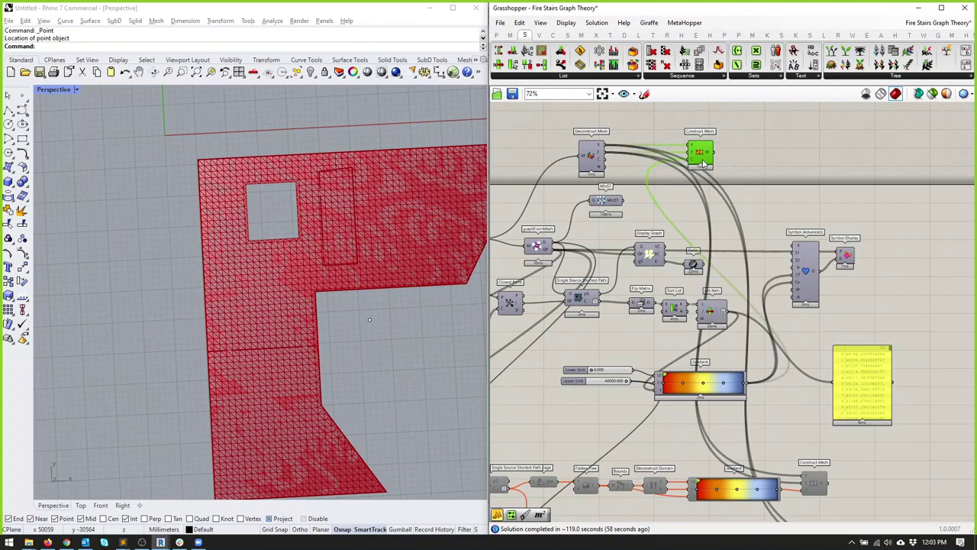
pyautogui.moveTo(634, 197); pyautogui.dragTo(944, 206, button='right')
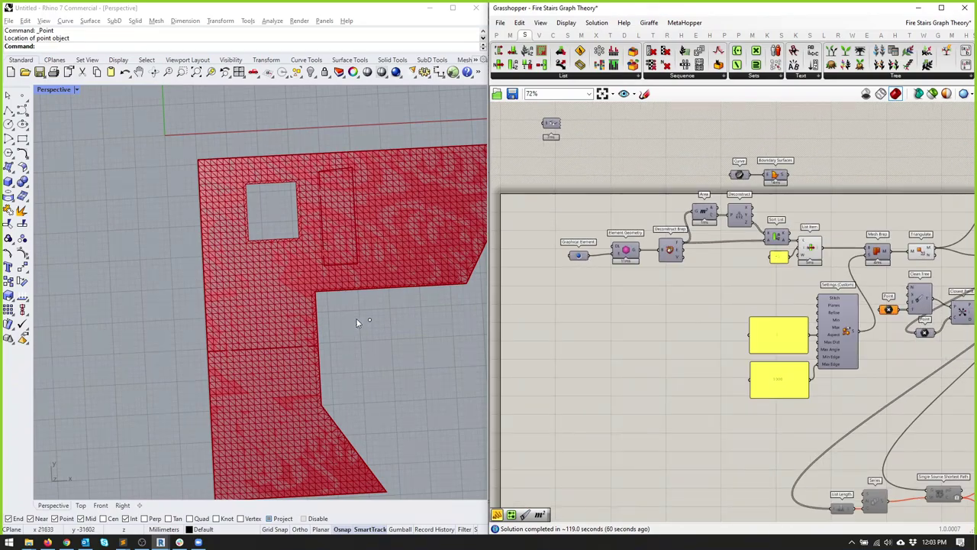
# Step: Examine how the floor mesh edges cross the walls and door opening of the narrow room beside the square floor hole
pyautogui.moveTo(356, 317); pyautogui.dragTo(382, 262, button='right')
pyautogui.scroll(5, 382, 262)
pyautogui.scroll(-3, 340, 255)
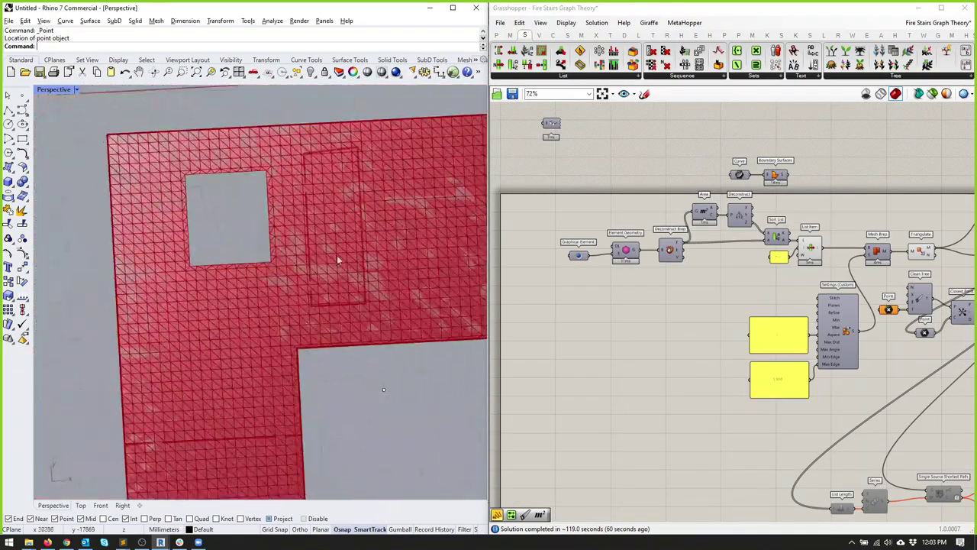
pyautogui.scroll(2, 337, 255)
pyautogui.scroll(5, 323, 249)
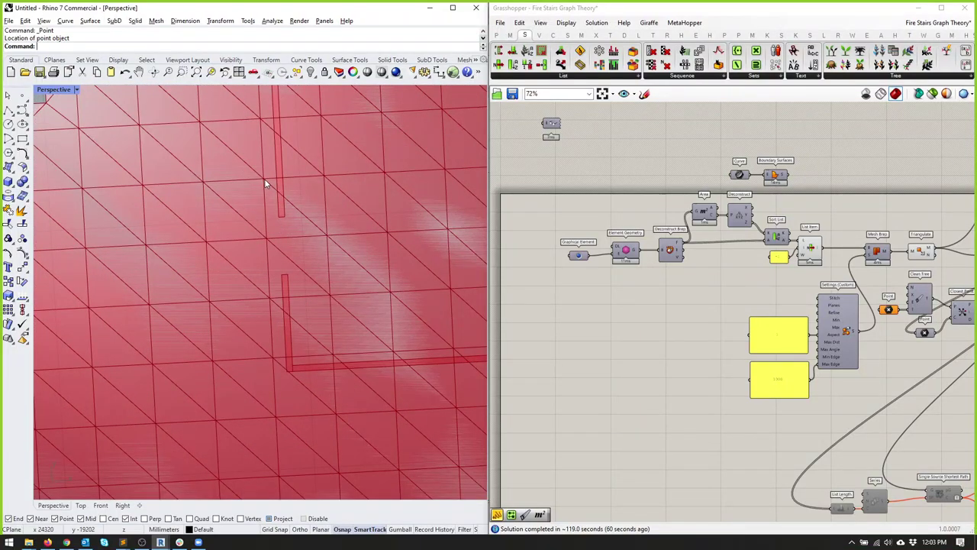
pyautogui.scroll(2, 494, 269)
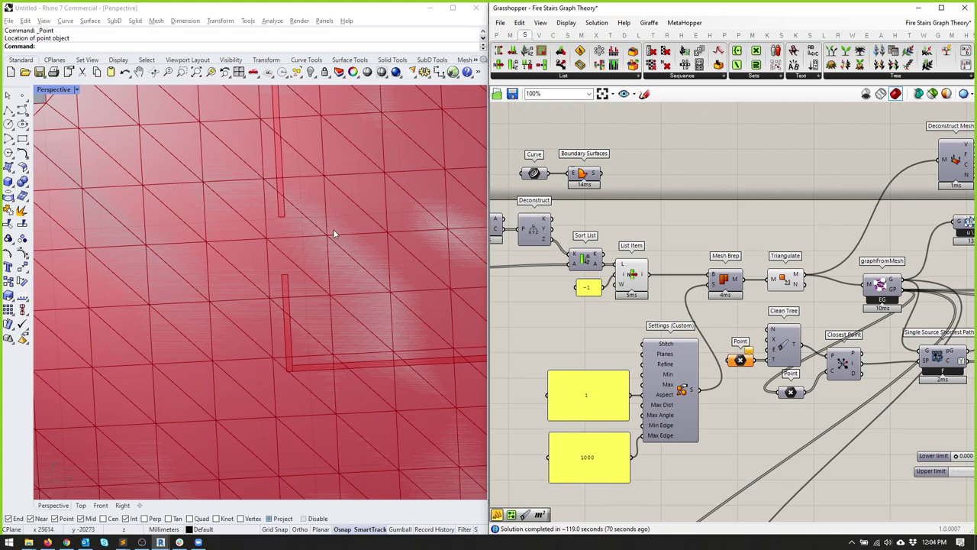
pyautogui.scroll(-5, 333, 235)
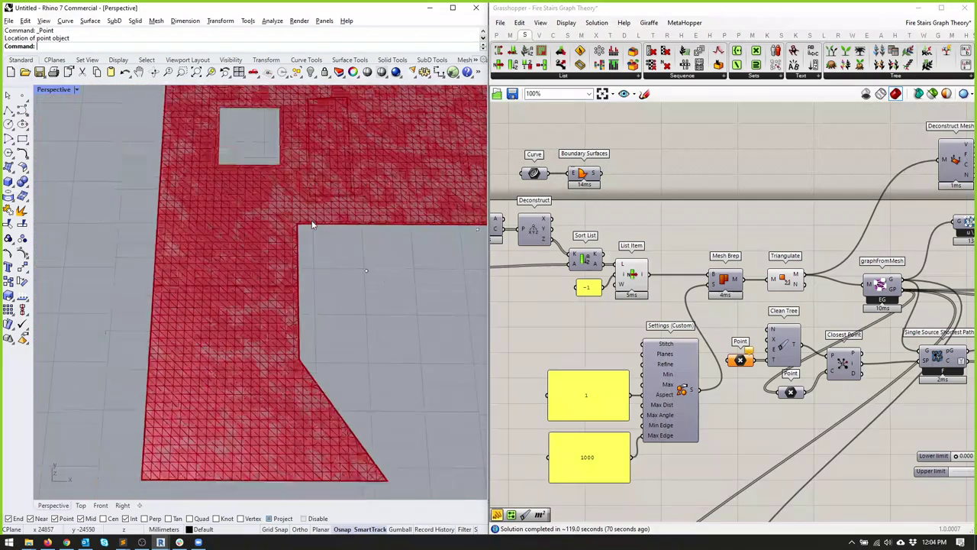
pyautogui.scroll(4, 304, 219)
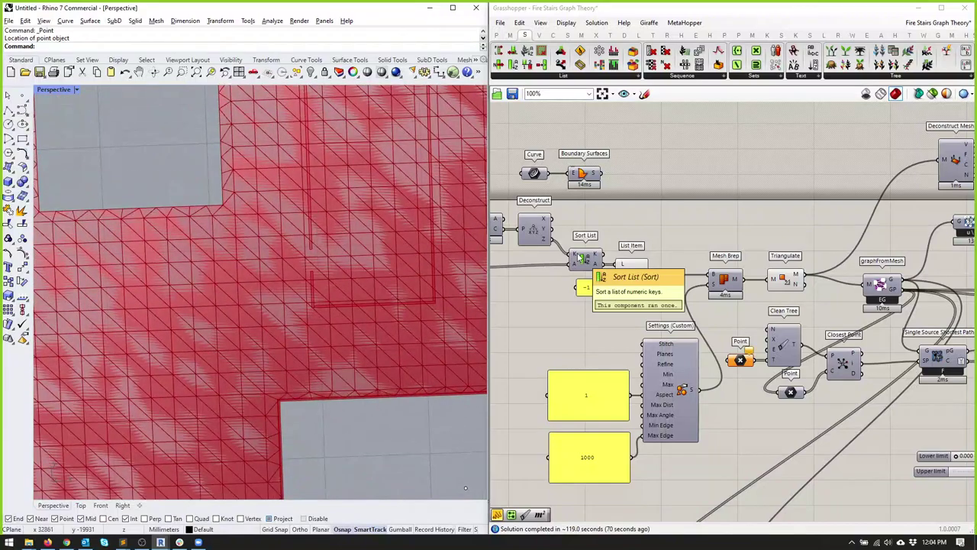
# Step: Shift graphFromMesh slightly closer to Triangulate, and examine the mesh edges at the narrow room's door opening
pyautogui.moveTo(934, 281); pyautogui.dragTo(752, 268, button='right')
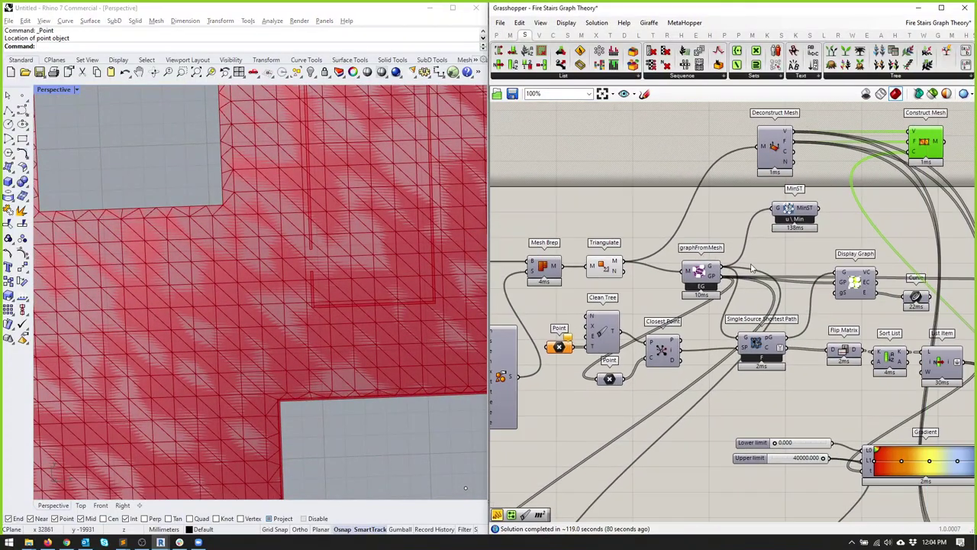
pyautogui.moveTo(699, 277); pyautogui.dragTo(691, 271)
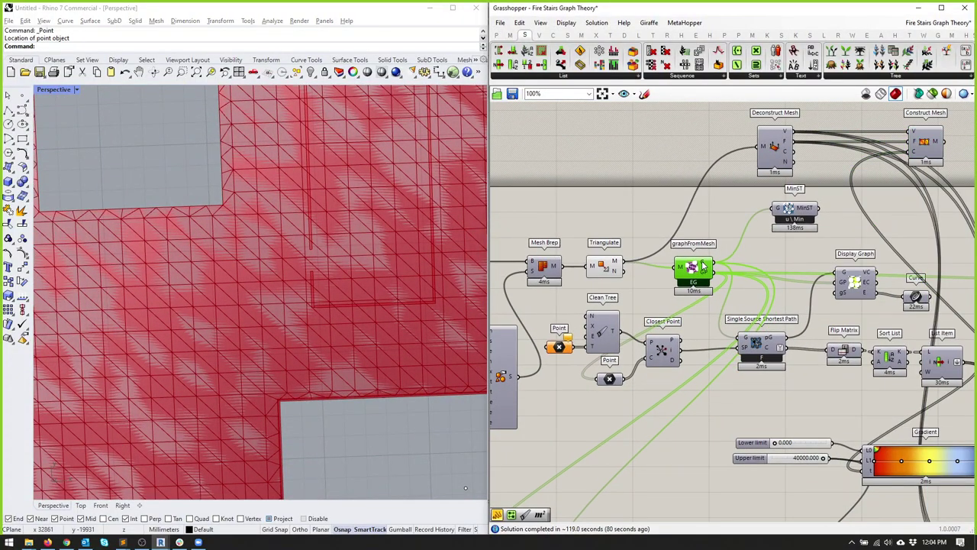
pyautogui.moveTo(703, 265)
pyautogui.scroll(6, 315, 253)
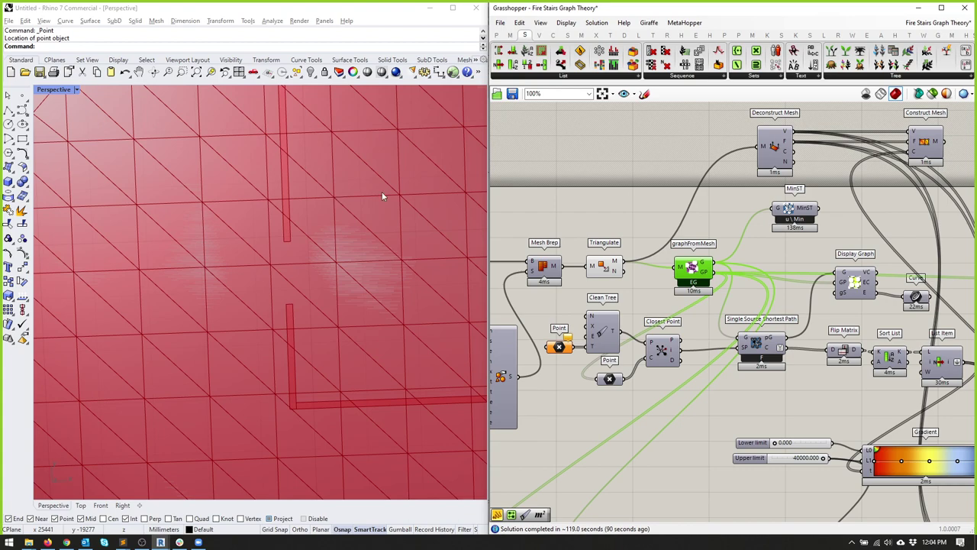
pyautogui.scroll(-5, 835, 277)
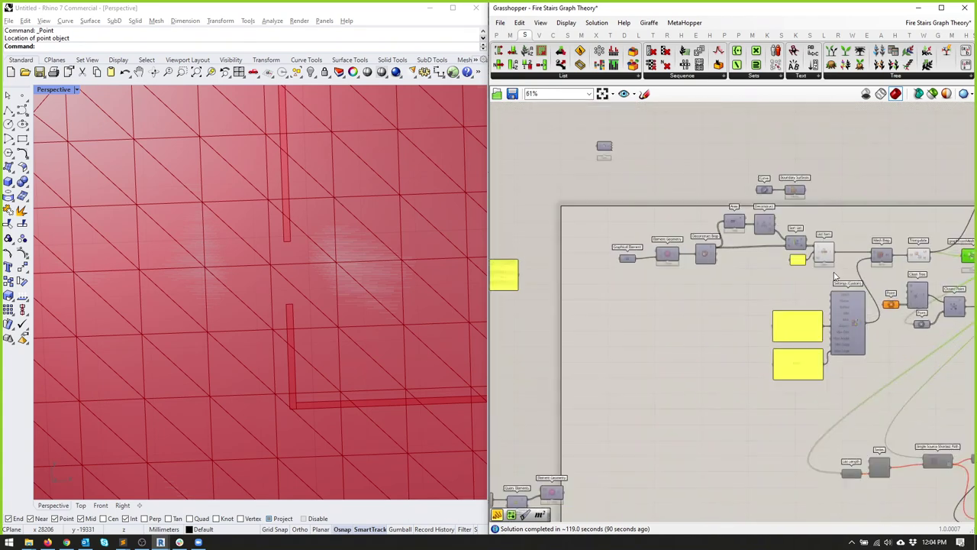
# Step: Shift the floor chain from Element Geometry through the List Item away from Mesh Brep to free up canvas space
pyautogui.moveTo(835, 277); pyautogui.dragTo(617, 203)
pyautogui.moveTo(765, 223); pyautogui.dragTo(645, 219)
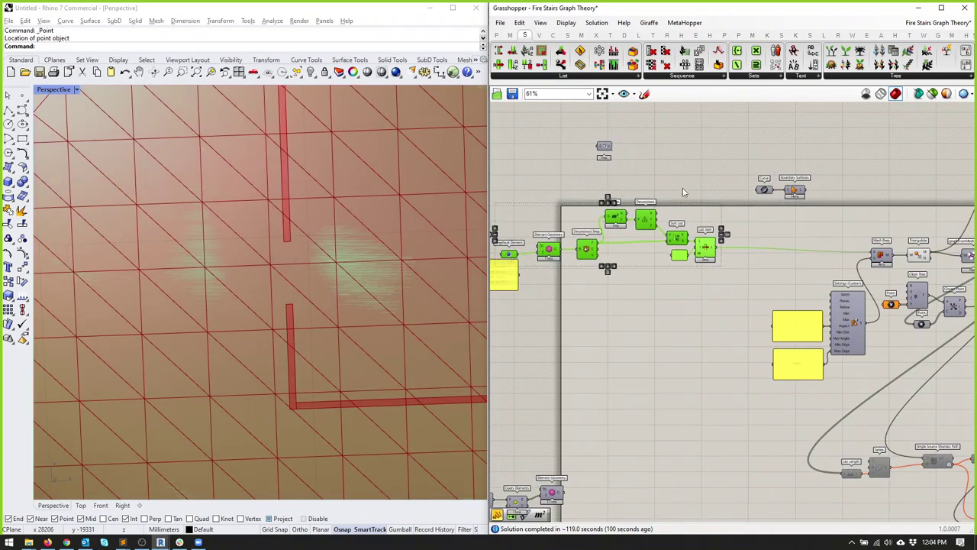
pyautogui.click(684, 193)
# Step: Add a Surface Split component below the floor chain's List Item
pyautogui.scroll(3, 781, 346)
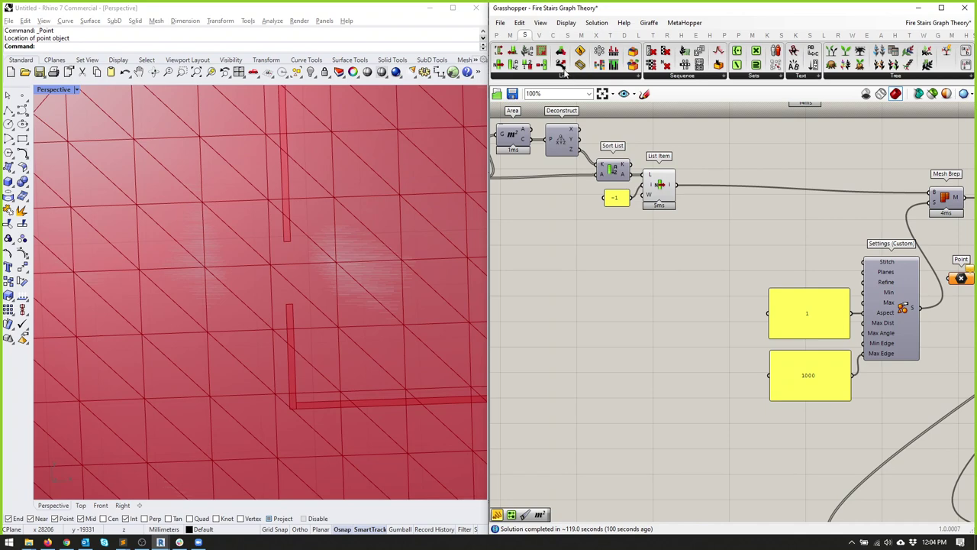
pyautogui.click(597, 36)
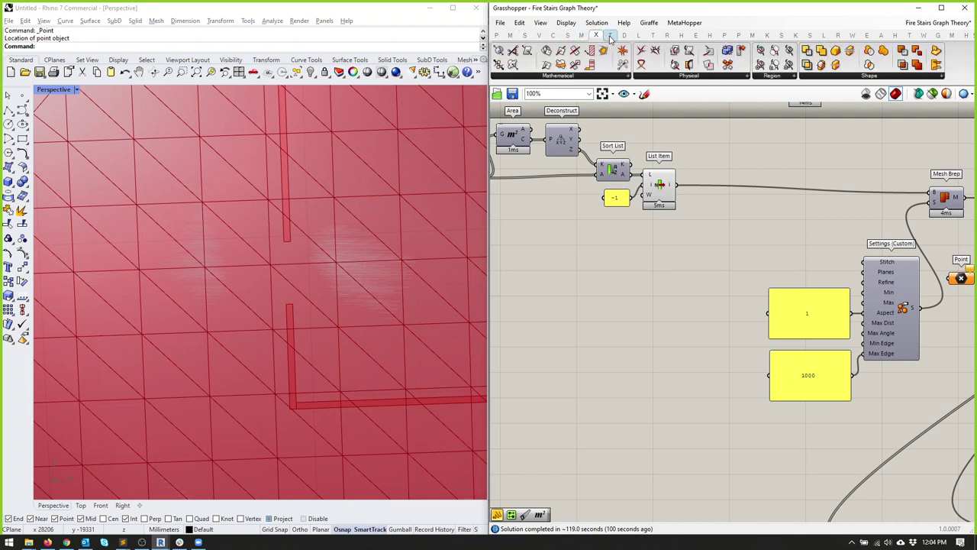
pyautogui.click(688, 77)
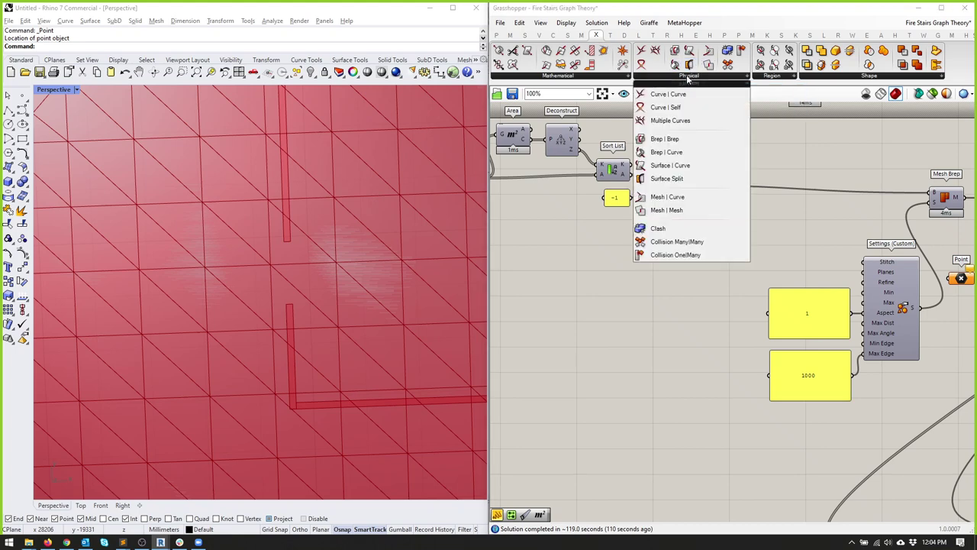
pyautogui.click(688, 179)
pyautogui.click(652, 263)
# Step: Add a Curve parameter below Surface Split and feed it from the wall chain's List Item
pyautogui.click(497, 35)
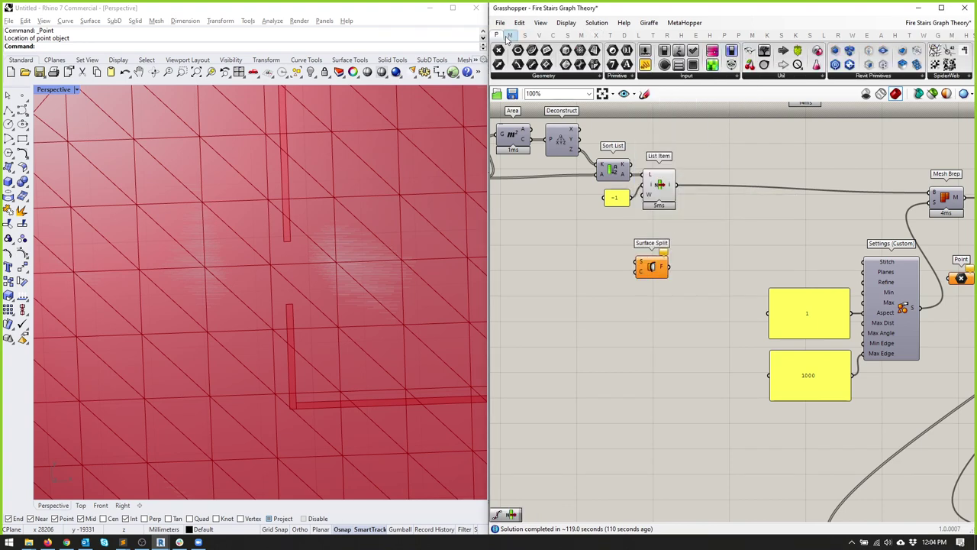
pyautogui.moveTo(519, 50); pyautogui.dragTo(611, 410)
pyautogui.scroll(-3, 723, 283)
pyautogui.moveTo(723, 283); pyautogui.dragTo(542, 226, button='right')
pyautogui.scroll(-2, 541, 226)
pyautogui.moveTo(541, 226); pyautogui.dragTo(814, 242)
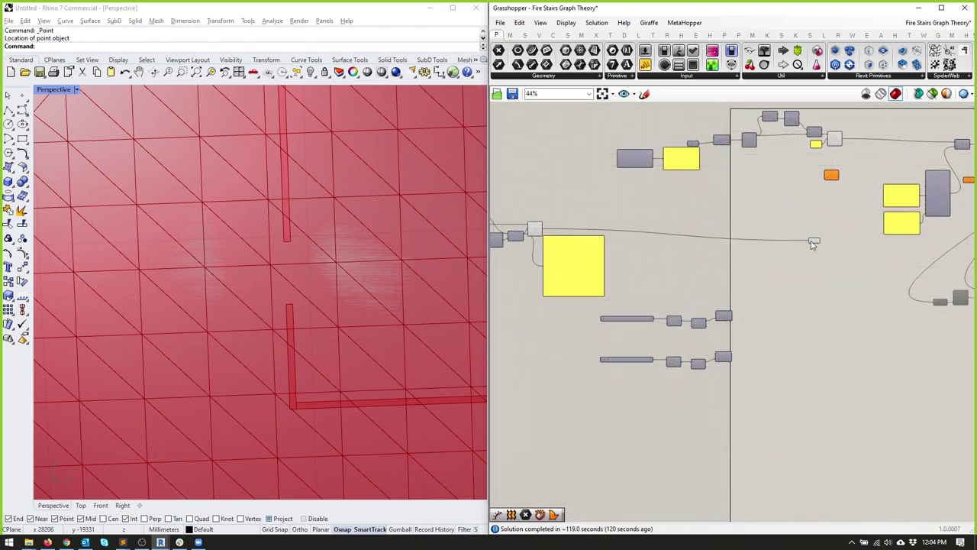
# Step: Hide the floor mesh preview and show only the Curve parameter's wall outlines in Rhino
pyautogui.scroll(4, 815, 241)
pyautogui.rightClick(814, 242)
pyautogui.press('Escape')
pyautogui.click(820, 240)
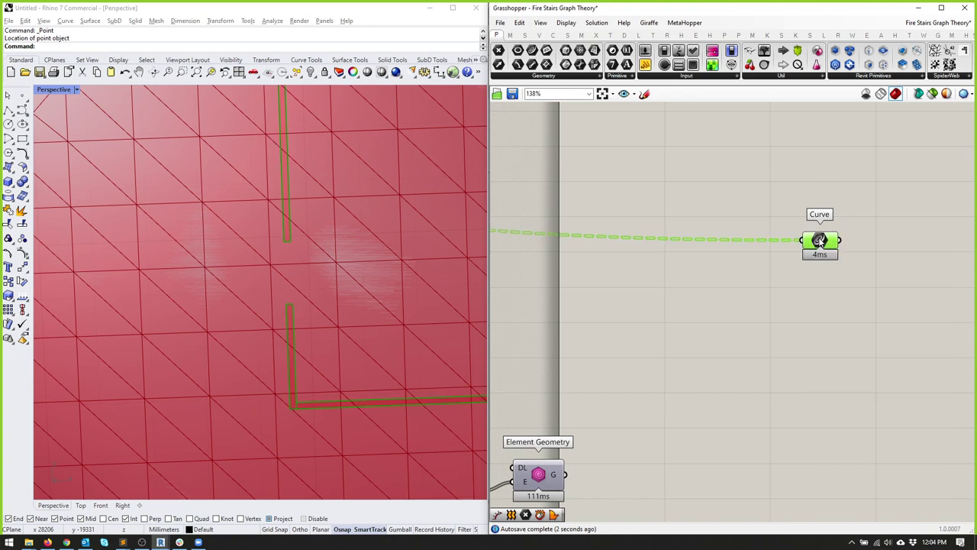
pyautogui.middleClick(818, 239)
pyautogui.click(843, 216)
pyautogui.click(819, 240)
pyautogui.middleClick(819, 239)
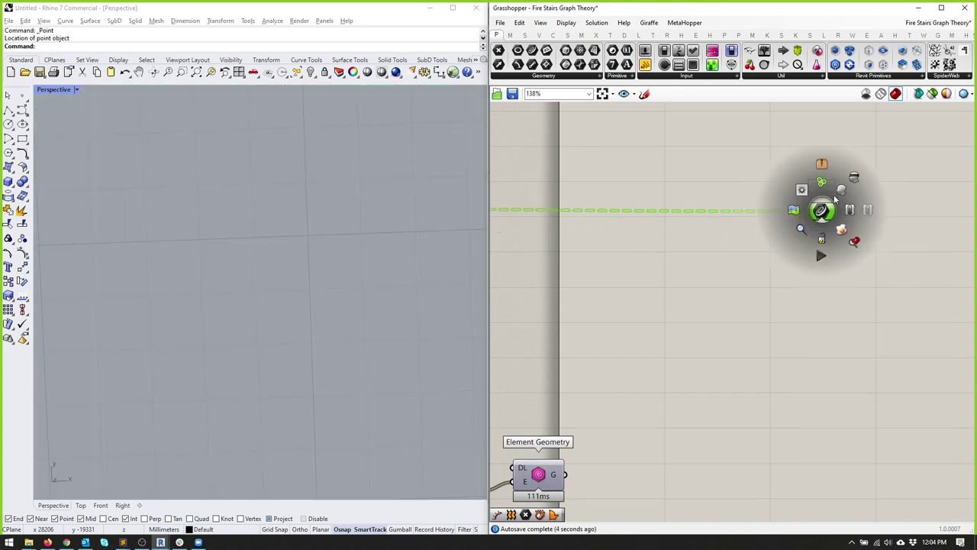
# Step: Flatten the Curve parameter's data and move the parameter up beside Surface Split
pyautogui.moveTo(818, 240); pyautogui.dragTo(821, 212)
pyautogui.moveTo(846, 197); pyautogui.dragTo(646, 345, button='right')
pyautogui.scroll(-2, 646, 345)
pyautogui.rightClick(647, 345)
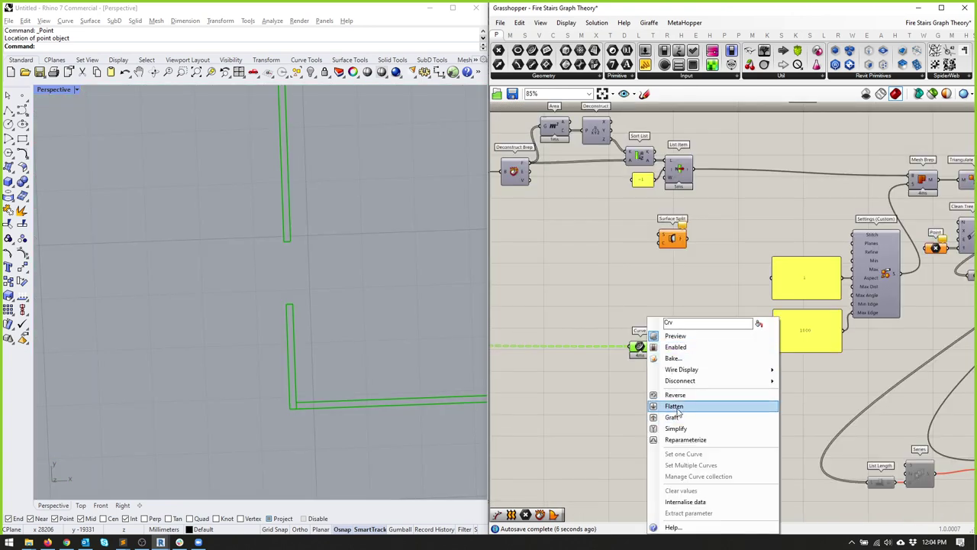
pyautogui.click(665, 405)
pyautogui.scroll(2, 642, 364)
pyautogui.moveTo(639, 342); pyautogui.dragTo(641, 223)
pyautogui.moveTo(641, 223); pyautogui.dragTo(596, 327, button='right')
pyautogui.scroll(2, 605, 273)
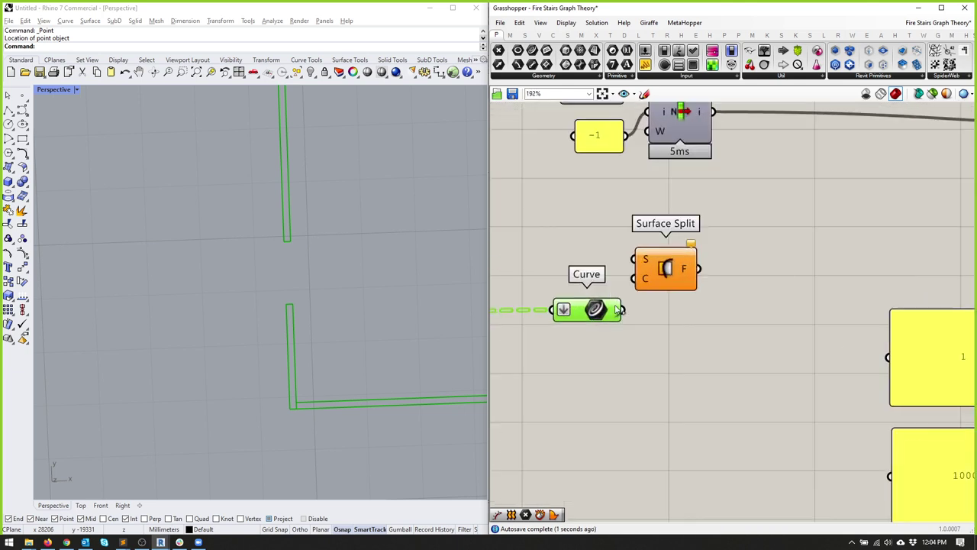
# Step: Connect the flattened curves and the floor List Item's face to Surface Split, and shift both components back below Deconstruct Brep
pyautogui.moveTo(616, 310); pyautogui.dragTo(672, 294)
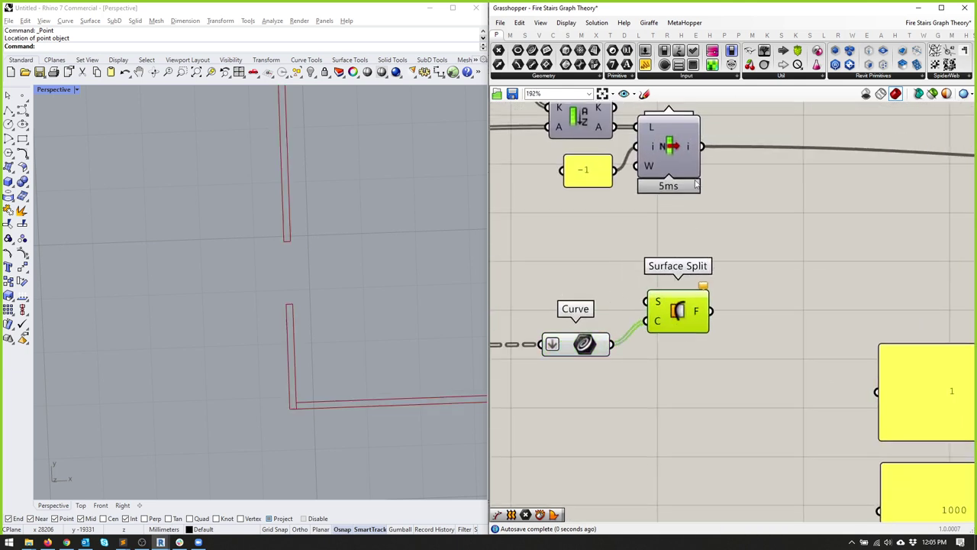
pyautogui.moveTo(703, 147); pyautogui.dragTo(656, 308)
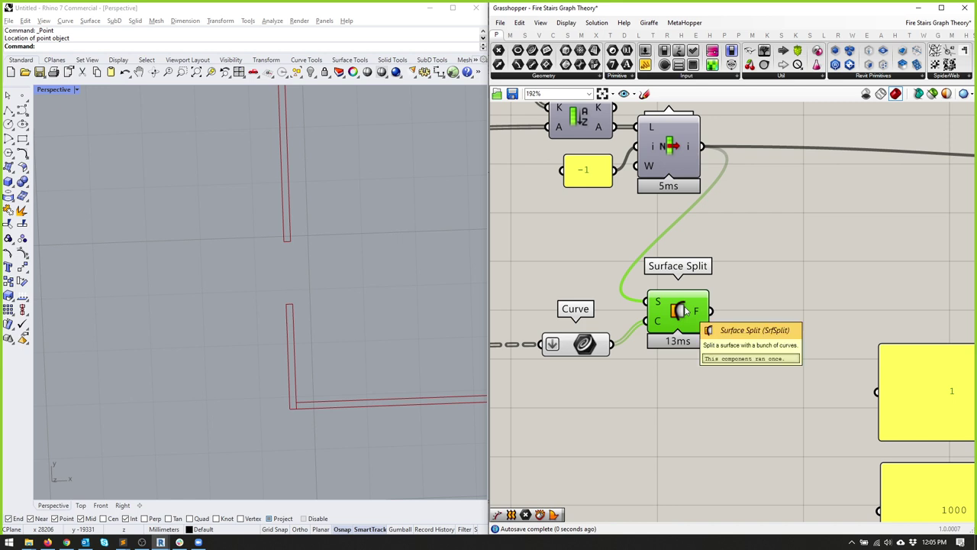
pyautogui.scroll(-3, 704, 320)
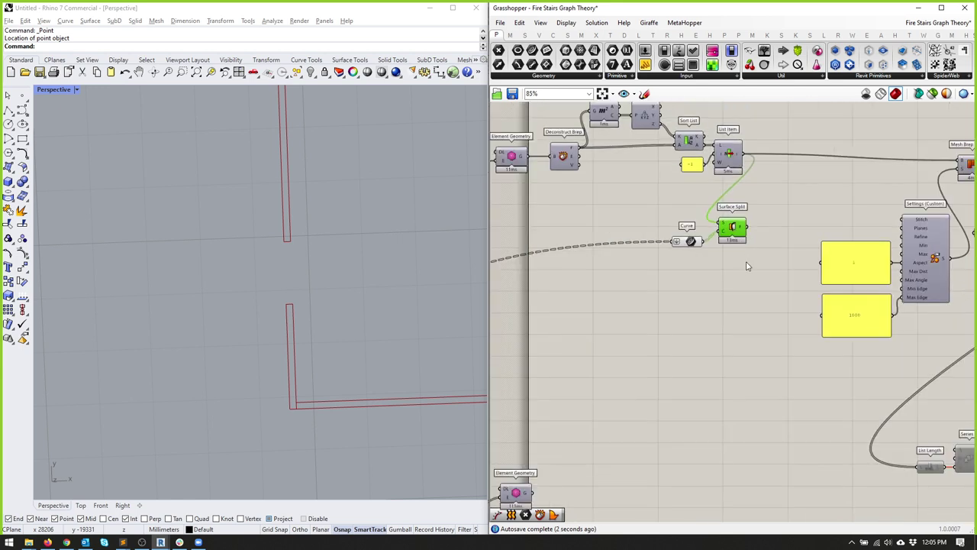
pyautogui.moveTo(748, 264); pyautogui.dragTo(610, 262)
pyautogui.click(565, 198)
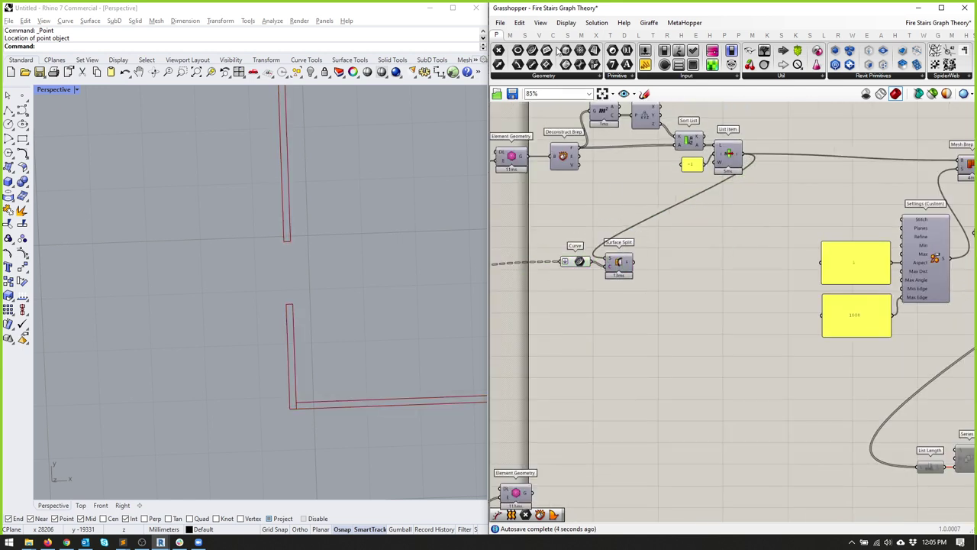
# Step: Add a List Item fed by Surface Split's fragments and examine the picked fragment in Rhino
pyautogui.click(524, 35)
pyautogui.moveTo(499, 64); pyautogui.dragTo(667, 270)
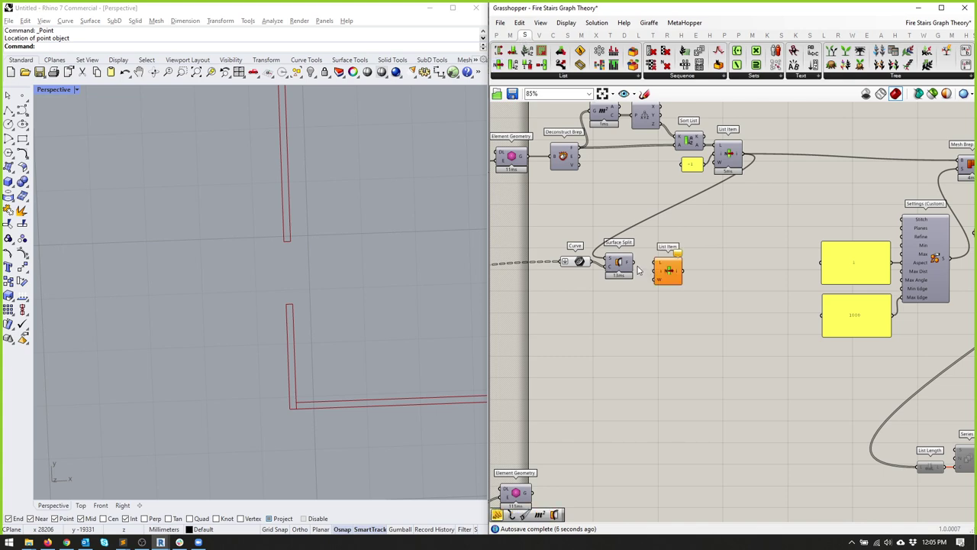
pyautogui.scroll(-3, 366, 298)
pyautogui.moveTo(367, 298); pyautogui.dragTo(307, 332, button='right')
pyautogui.scroll(4, 330, 301)
pyautogui.scroll(4, 340, 291)
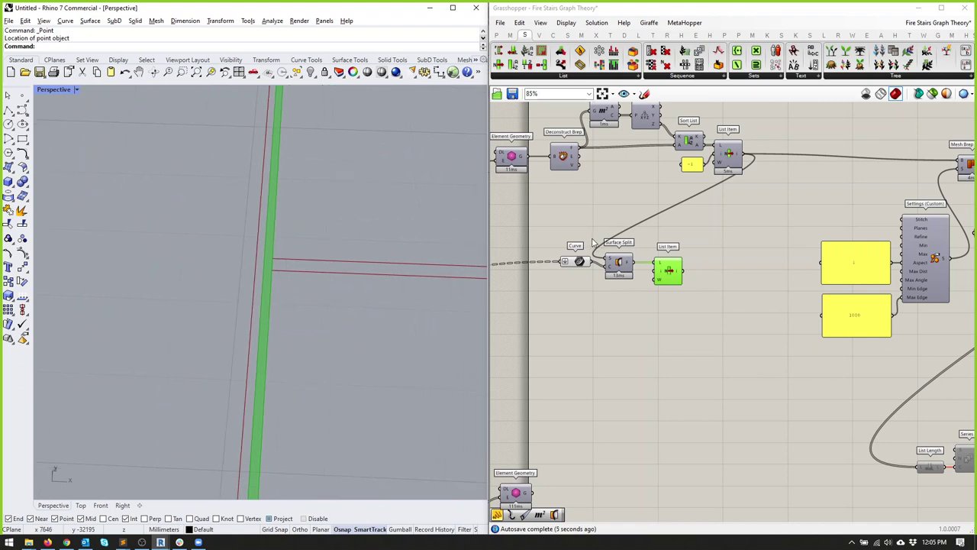
# Step: Copy the floor chain's Area, Deconstruct, Sort List, List Item and -1 panel to below Surface Split
pyautogui.moveTo(625, 138); pyautogui.dragTo(647, 186, button='right')
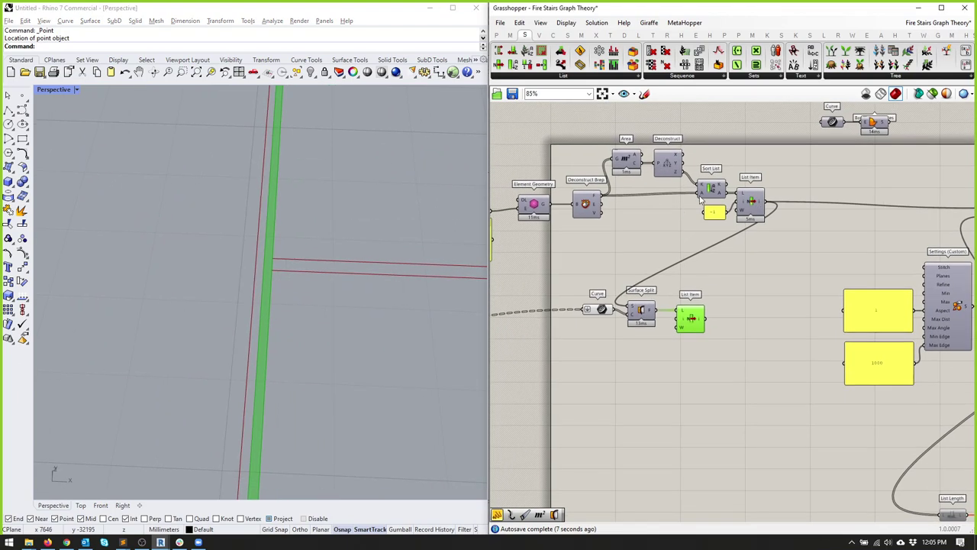
pyautogui.click(710, 189)
pyautogui.keyDown('shift'); pyautogui.click(668, 163); pyautogui.keyUp('shift')
pyautogui.keyDown('shift'); pyautogui.click(626, 159); pyautogui.keyUp('shift')
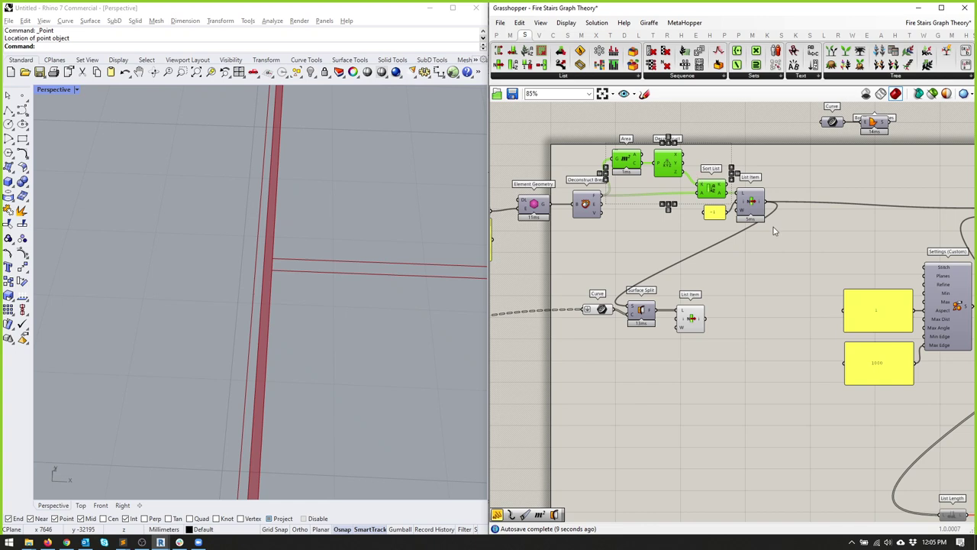
pyautogui.keyDown('shift'); pyautogui.moveTo(773, 231); pyautogui.dragTo(714, 411); pyautogui.keyUp('shift')
pyautogui.scroll(2, 699, 323)
# Step: Delete the copied Deconstruct component, use Area's area output as the sort keys, and move Area and Sort List closer together
pyautogui.click(689, 317)
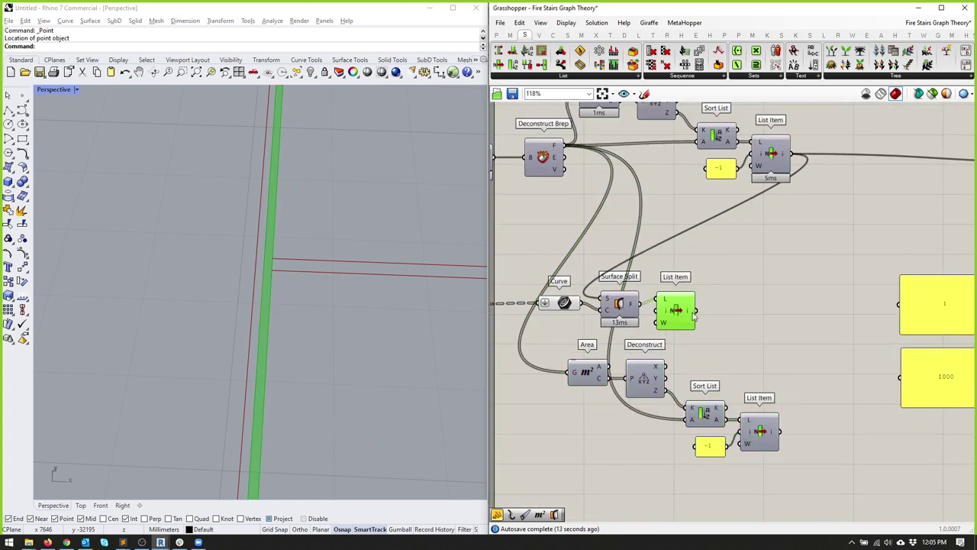
pyautogui.moveTo(697, 310); pyautogui.dragTo(687, 407)
pyautogui.click(634, 380)
pyautogui.press('Delete')
pyautogui.moveTo(598, 372); pyautogui.dragTo(653, 375)
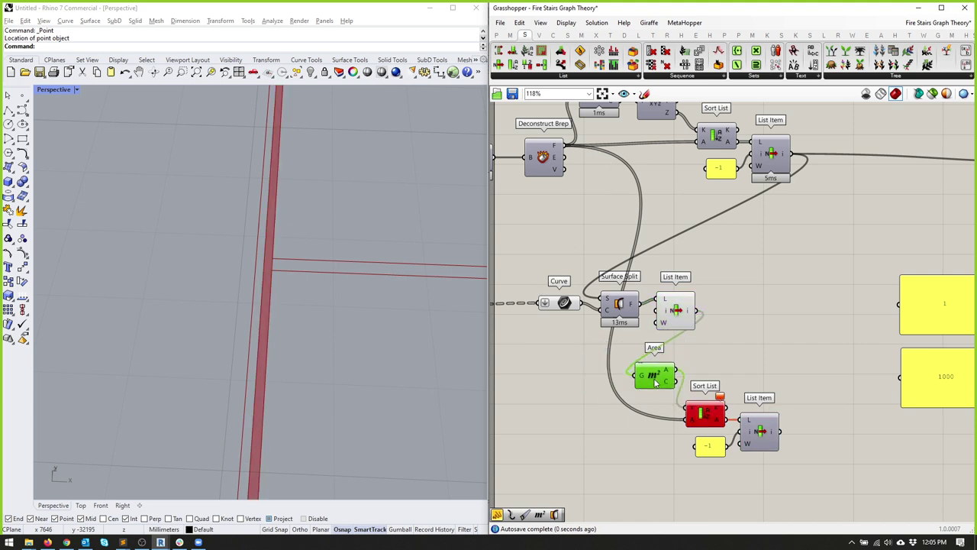
pyautogui.moveTo(707, 413); pyautogui.dragTo(731, 372)
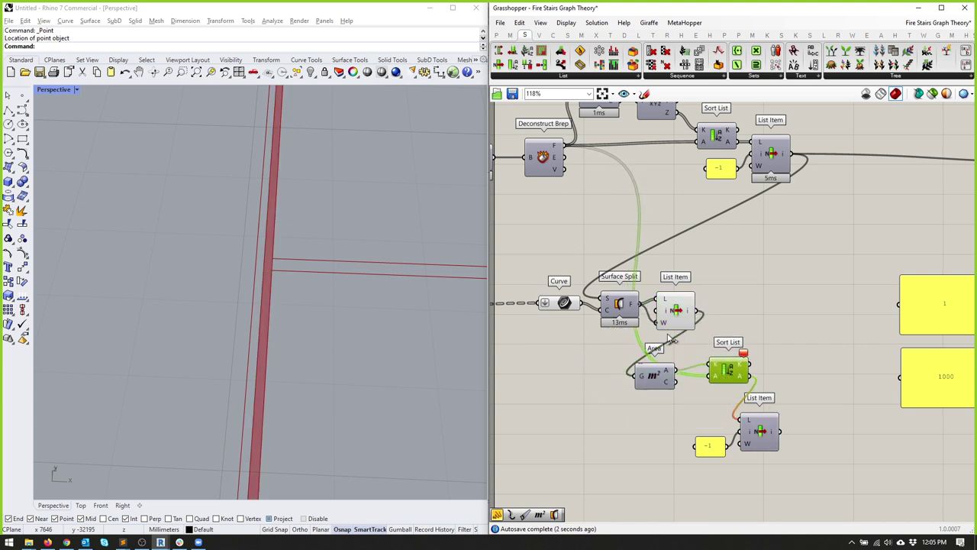
# Step: Feed Surface Split's fragments directly into the copied Area and Sort List, and delete the extra List Item
pyautogui.moveTo(697, 310); pyautogui.dragTo(634, 375)
pyautogui.moveTo(729, 372); pyautogui.dragTo(718, 386)
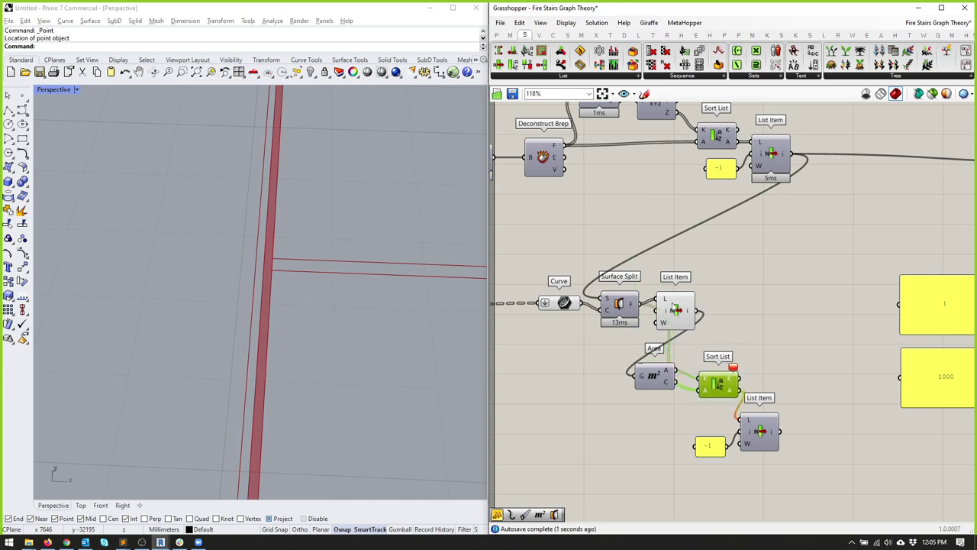
pyautogui.moveTo(675, 307); pyautogui.dragTo(638, 375)
pyautogui.press('Delete')
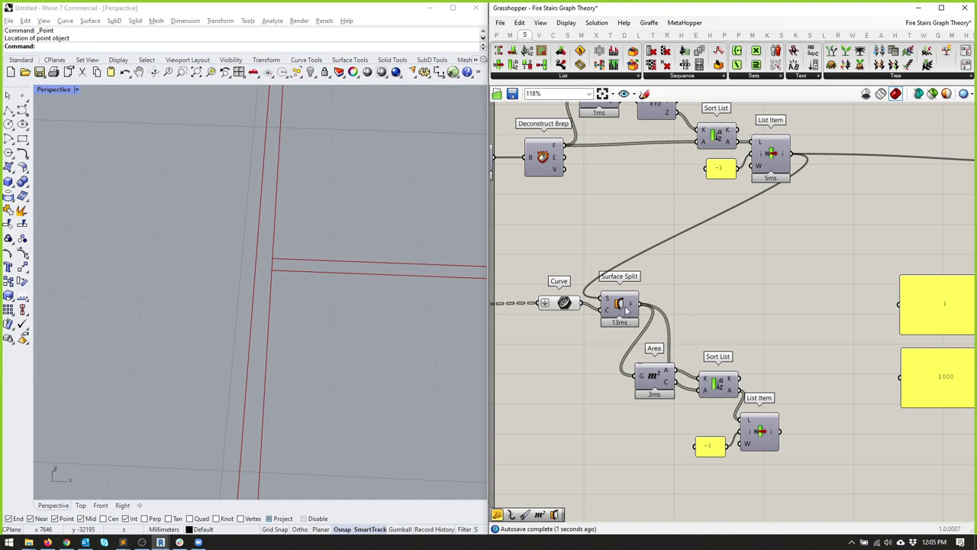
# Step: Arrange Surface Split, Area, Sort List, the -1 panel and the final List Item into a compact chain
pyautogui.moveTo(626, 308); pyautogui.dragTo(619, 300)
pyautogui.moveTo(651, 374); pyautogui.dragTo(637, 374)
pyautogui.moveTo(721, 386); pyautogui.dragTo(706, 347)
pyautogui.moveTo(638, 383); pyautogui.dragTo(644, 370)
pyautogui.moveTo(804, 481); pyautogui.dragTo(701, 435)
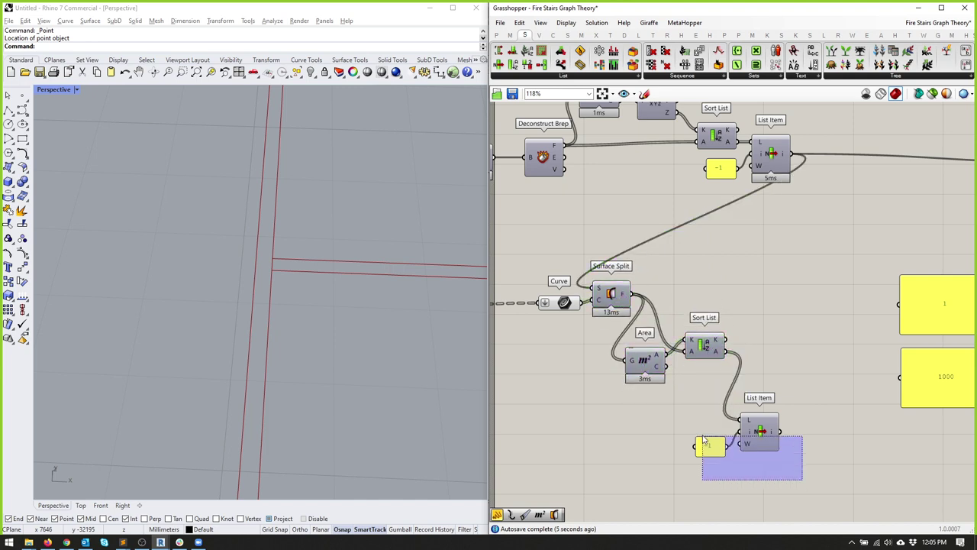
pyautogui.moveTo(769, 440); pyautogui.dragTo(769, 372)
# Step: Show the preview of the area-sorted List Item and examine the wall cut-outs around the narrow room in Rhino
pyautogui.middleClick(769, 372)
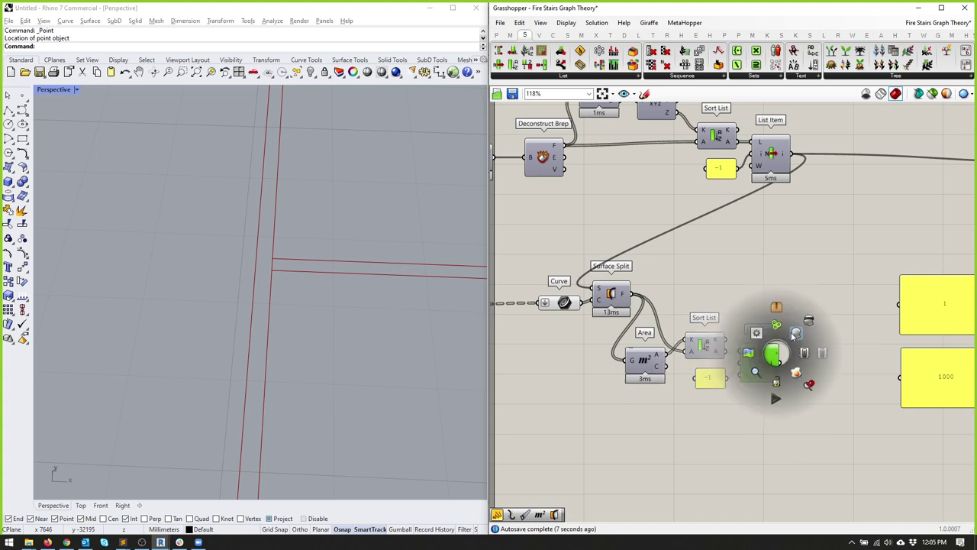
pyautogui.click(776, 353)
pyautogui.scroll(2, 271, 277)
pyautogui.scroll(-5, 268, 294)
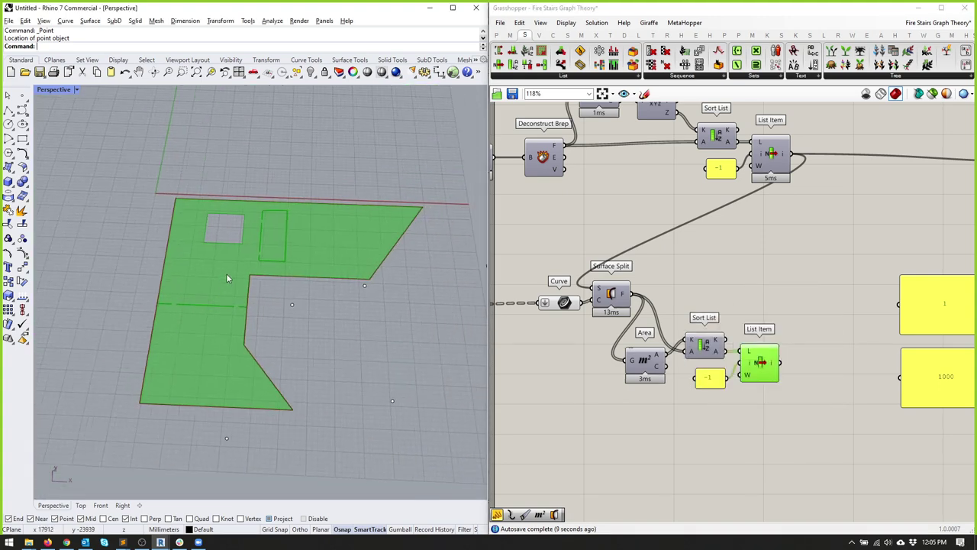
pyautogui.scroll(5, 251, 290)
pyautogui.keyDown('shift'); pyautogui.moveTo(251, 290); pyautogui.dragTo(286, 350, button='right'); pyautogui.keyUp('shift')
pyautogui.scroll(-3, 666, 410)
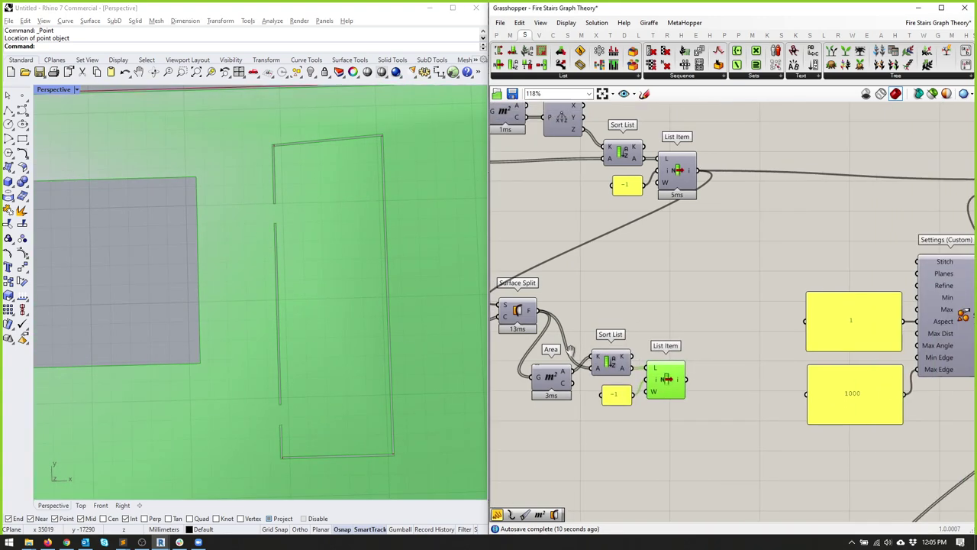
# Step: Move the whole chain from the Curve parameter to the area-sorted List Item slightly up toward the floor chain
pyautogui.moveTo(767, 416); pyautogui.dragTo(529, 302)
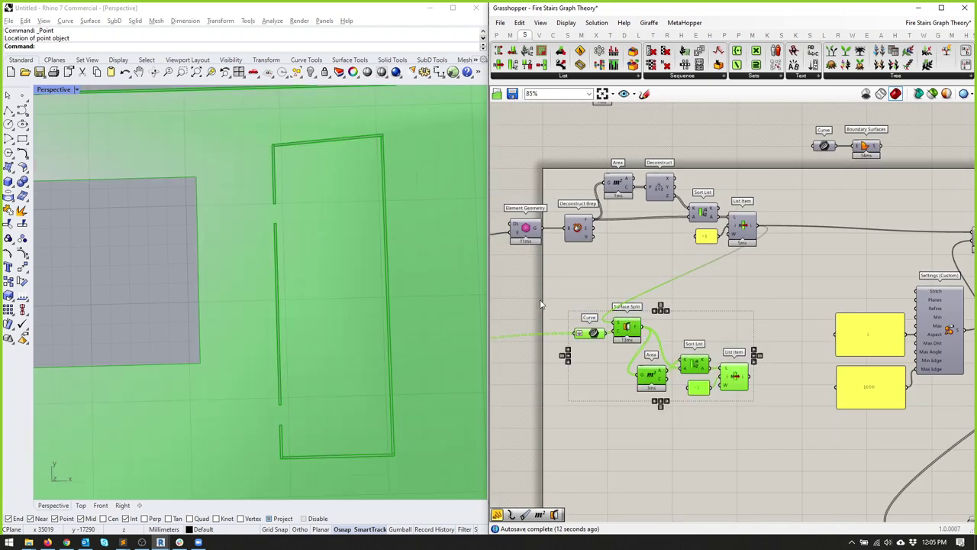
pyautogui.moveTo(626, 336)
pyautogui.mouseDown()
pyautogui.moveTo(642, 328)
pyautogui.moveTo(625, 323)
pyautogui.mouseUp()
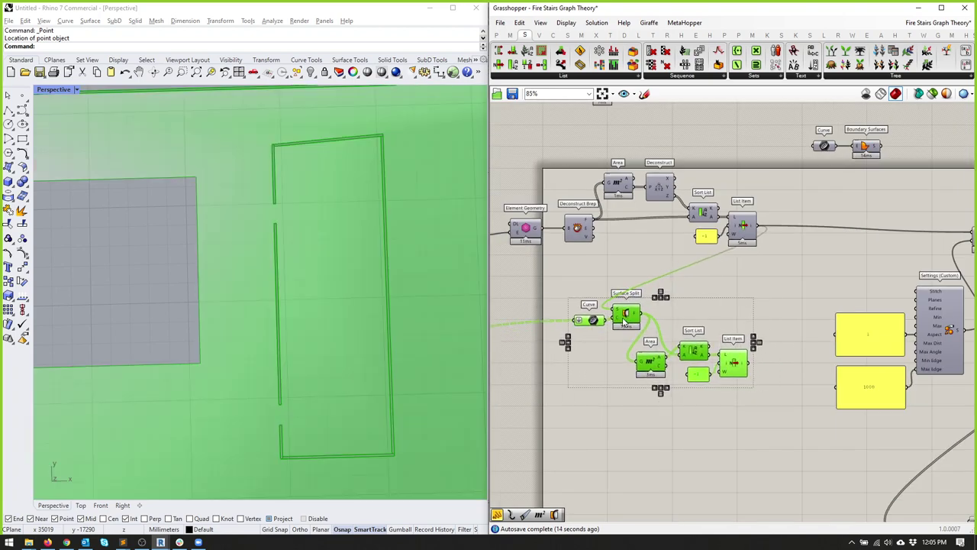
pyautogui.scroll(2, 625, 323)
pyautogui.click(673, 324)
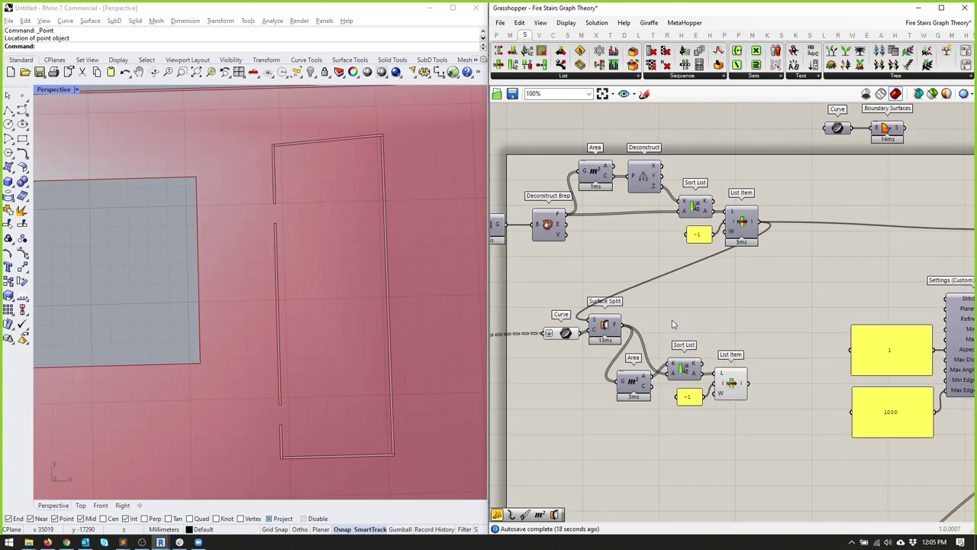
pyautogui.moveTo(758, 415); pyautogui.dragTo(619, 346)
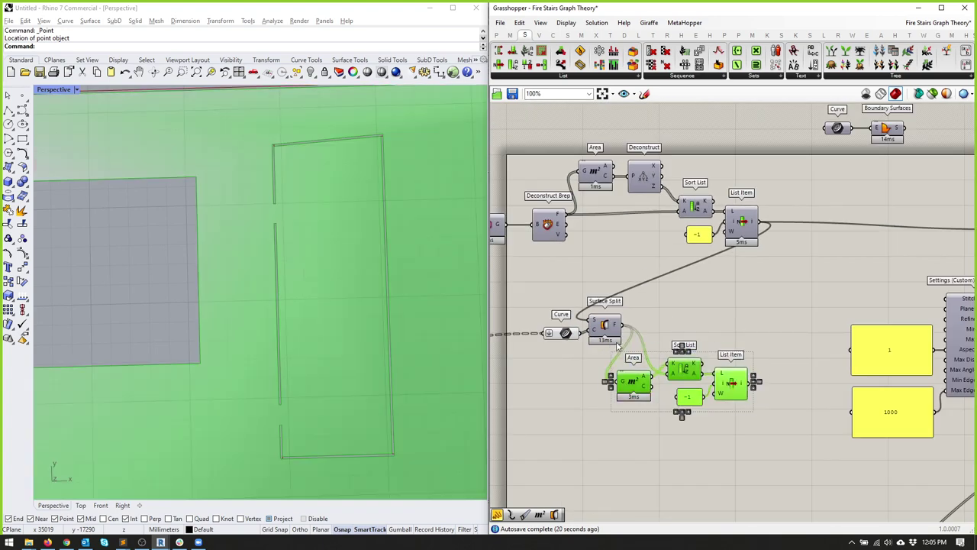
pyautogui.click(673, 330)
# Step: Feed the area-sorted List Item into Mesh Brep in place of the unsplit floor face, and show Triangulate's mesh preview
pyautogui.moveTo(758, 342); pyautogui.dragTo(627, 321, button='right')
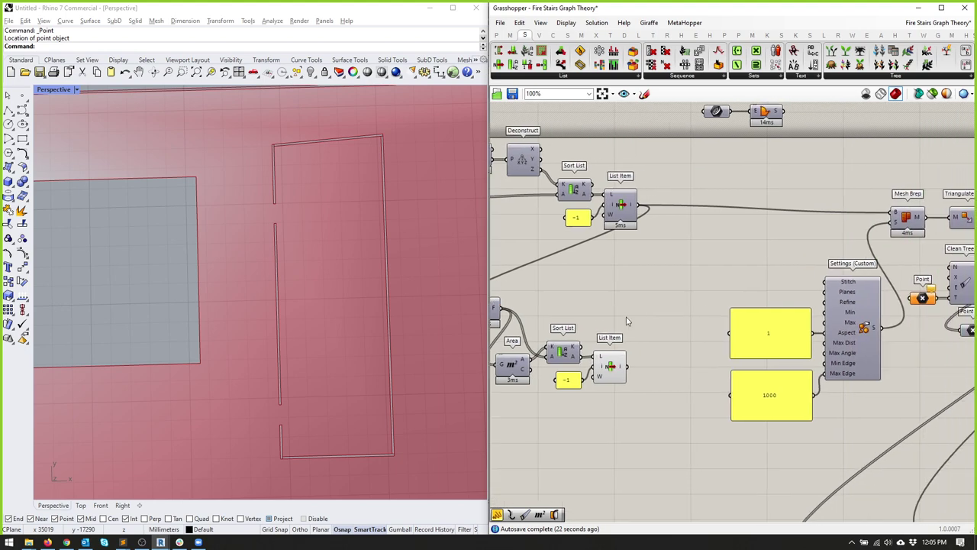
pyautogui.moveTo(624, 365); pyautogui.dragTo(895, 216)
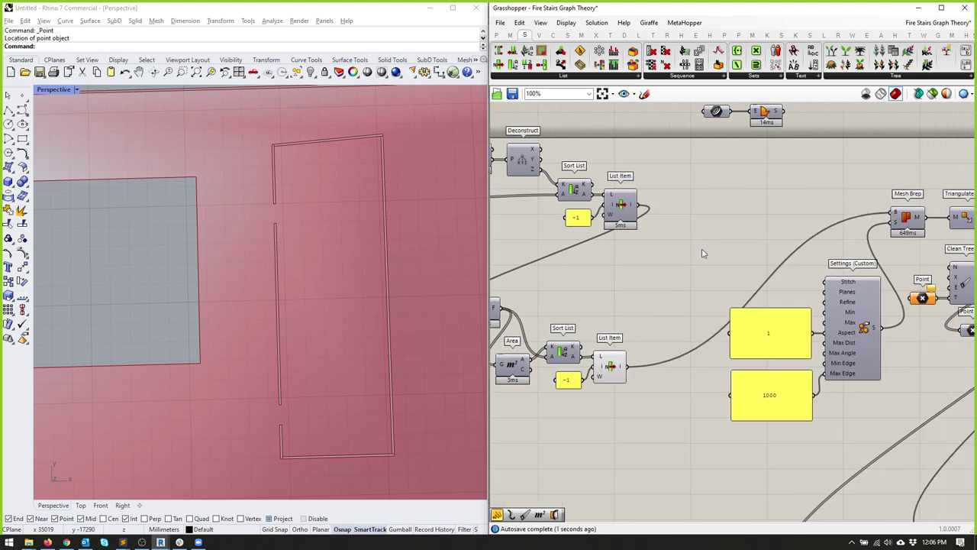
pyautogui.moveTo(703, 254); pyautogui.dragTo(346, 258, button='right')
pyautogui.middleClick(618, 216)
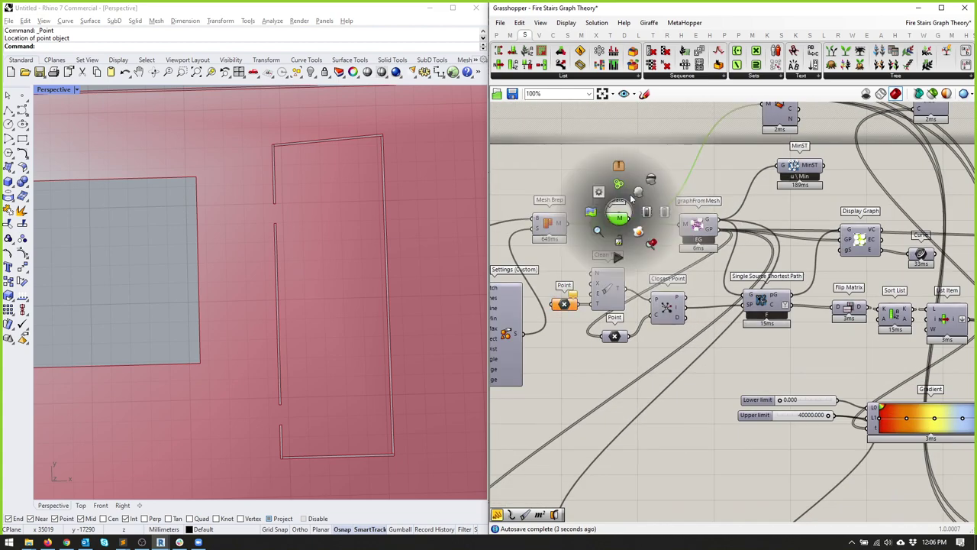
pyautogui.click(637, 195)
pyautogui.scroll(6, 148, 244)
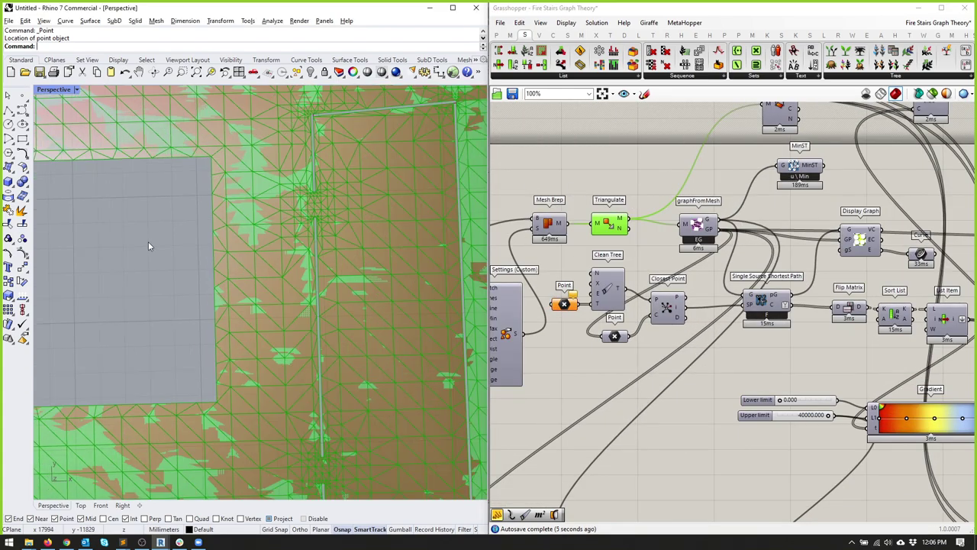
# Step: Examine Triangulate's mesh around the narrow room and the cross wall in Rhino, and hide the remaining mesh preview
pyautogui.moveTo(308, 181); pyautogui.dragTo(217, 265, button='right')
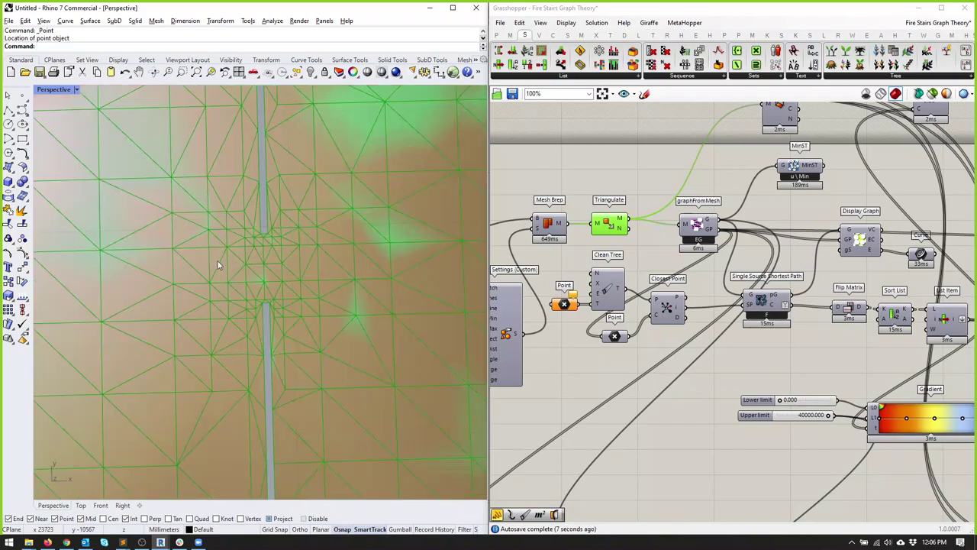
pyautogui.scroll(-5, 294, 241)
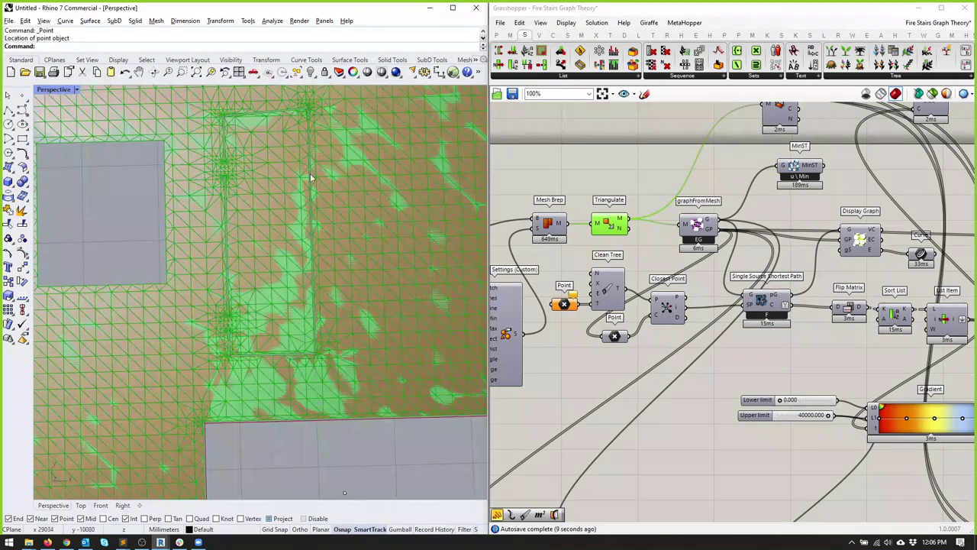
pyautogui.moveTo(291, 224); pyautogui.dragTo(311, 286, button='right')
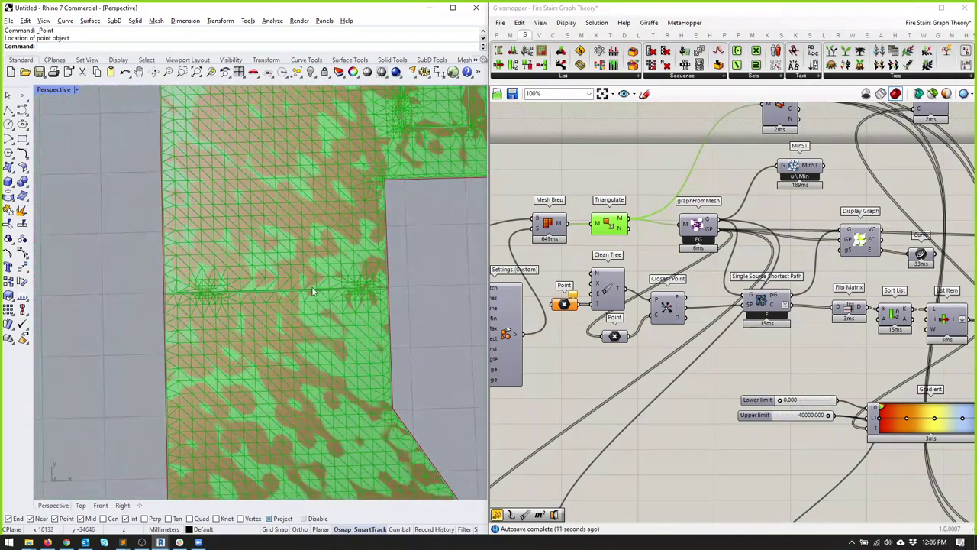
pyautogui.scroll(-5, 268, 290)
pyautogui.scroll(3, 269, 290)
pyautogui.click(691, 370)
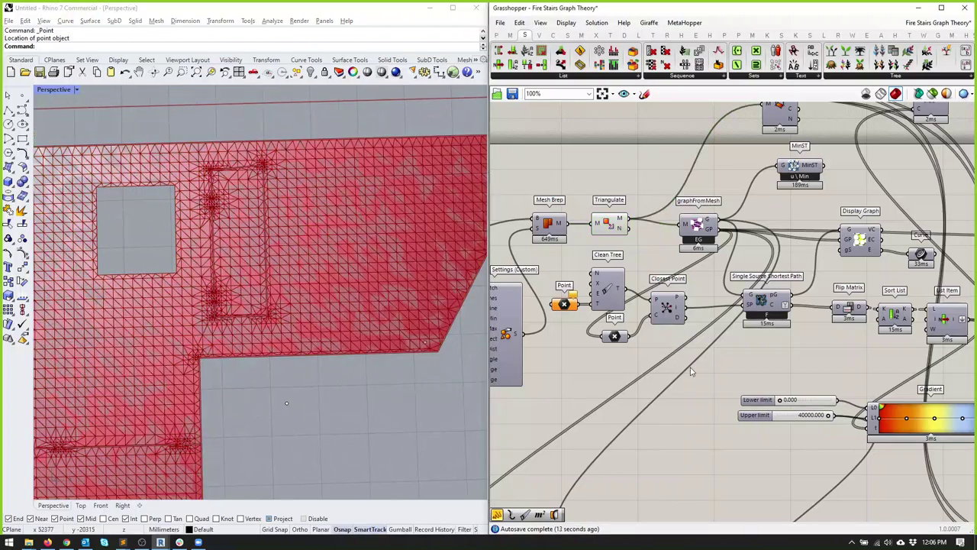
pyautogui.middleClick(695, 351)
pyautogui.click(724, 350)
# Step: Show the preview of the gradient-coloured Construct Mesh component
pyautogui.moveTo(926, 106); pyautogui.dragTo(752, 191, button='right')
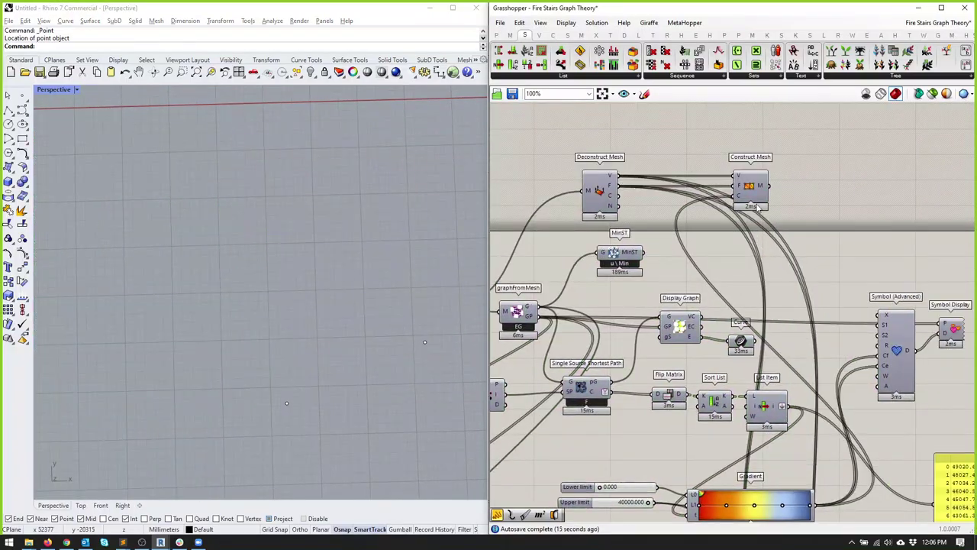
pyautogui.click(753, 191)
pyautogui.middleClick(752, 191)
pyautogui.click(747, 160)
# Step: Move the referenced point in Rhino from the floor's slanted outer corner to the inner corner below the narrow room
pyautogui.moveTo(421, 249); pyautogui.dragTo(368, 280, button='right')
pyautogui.click(382, 302)
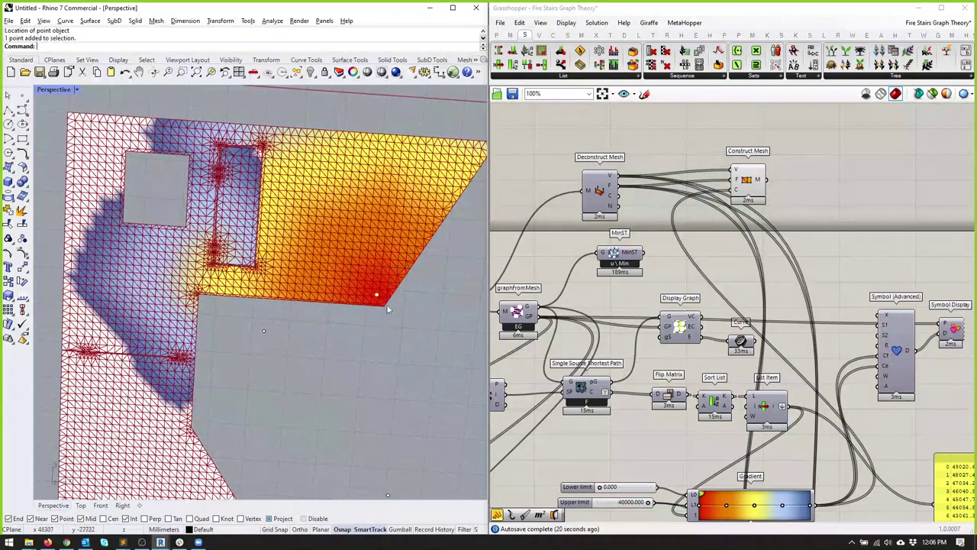
pyautogui.moveTo(377, 294); pyautogui.dragTo(197, 174)
pyautogui.moveTo(191, 281); pyautogui.dragTo(229, 298)
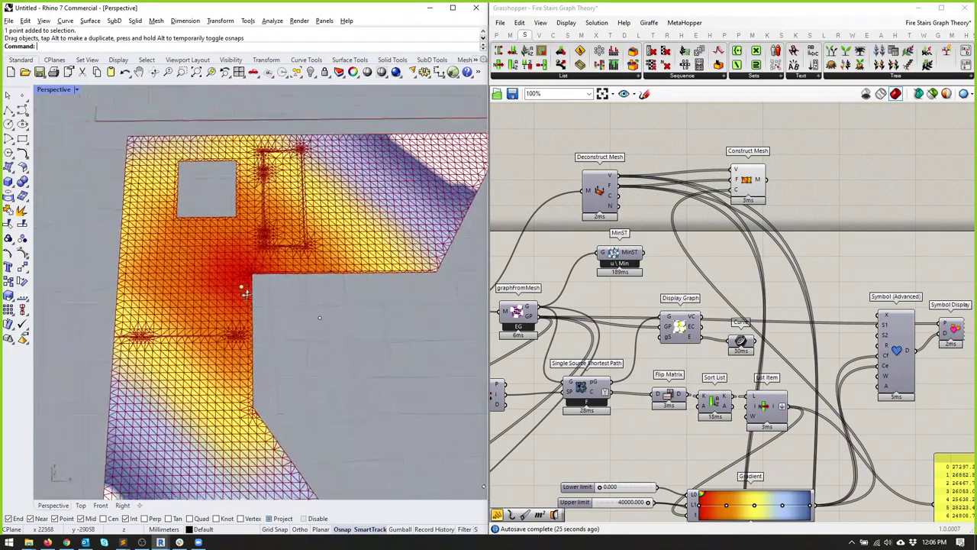
# Step: Set the Rhino viewport to the Top view and shift the referenced point slightly beside the floor's inner corner
pyautogui.scroll(5, 244, 300)
pyautogui.hotkey('ctrl', 'F1')
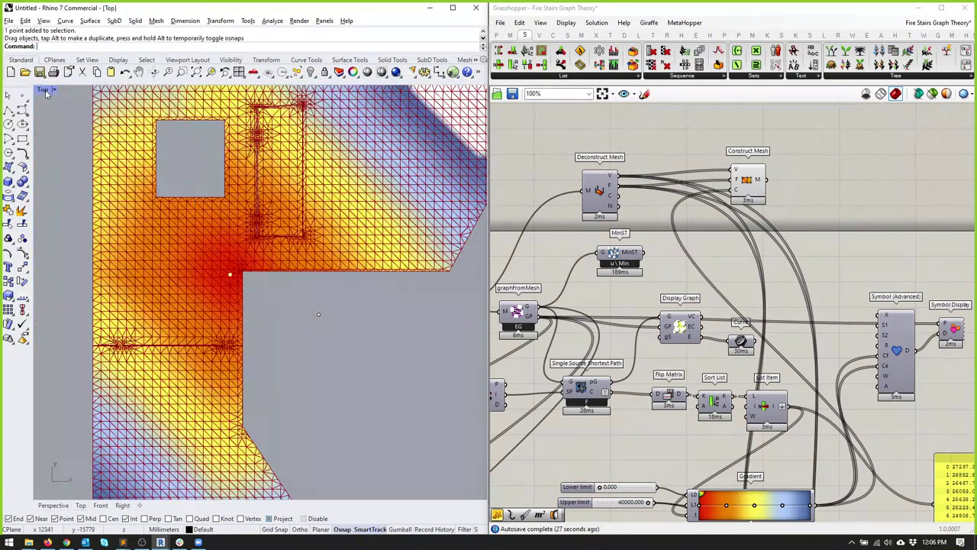
pyautogui.scroll(4, 243, 313)
pyautogui.click(231, 275)
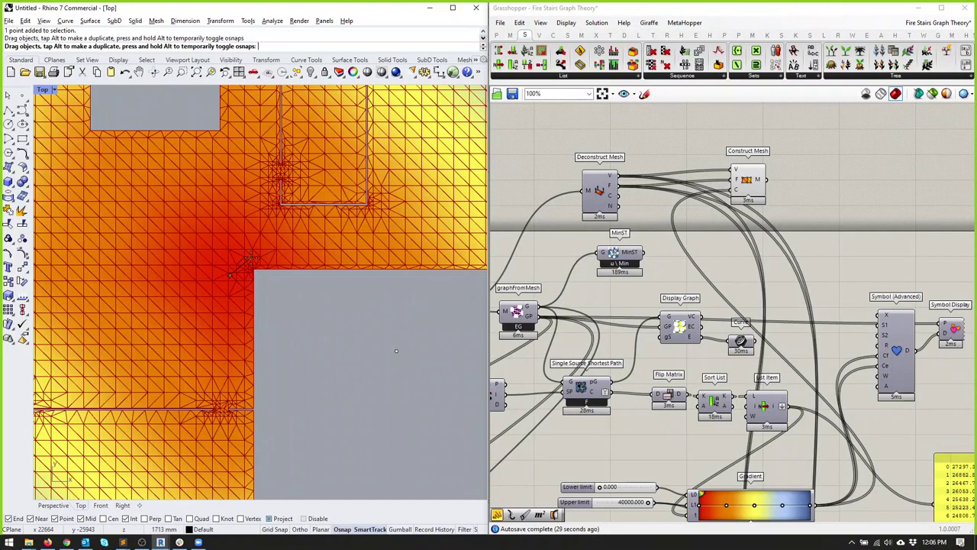
pyautogui.moveTo(237, 263); pyautogui.dragTo(236, 264)
# Step: Examine how the distance colours spread around the narrow room and across the wall openings in the lower wing
pyautogui.scroll(-5, 243, 270)
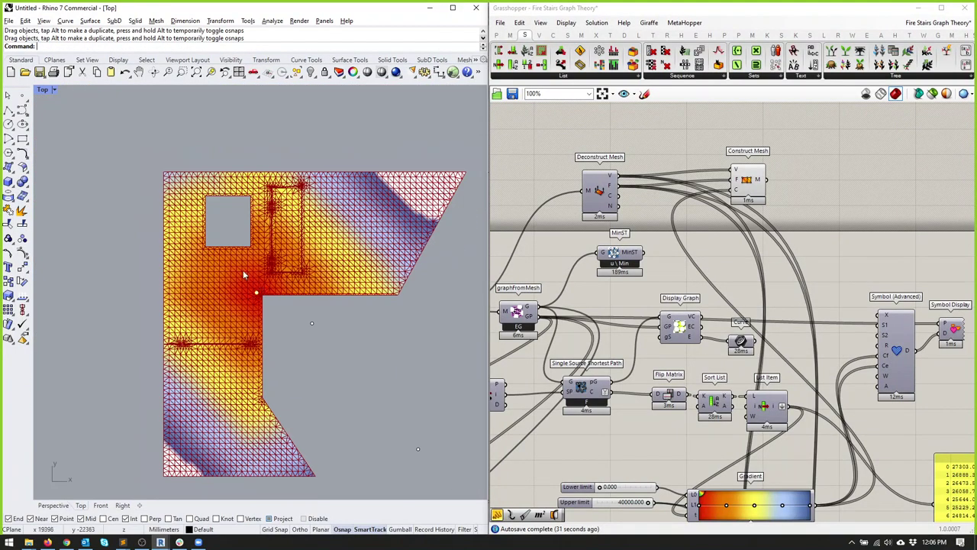
pyautogui.scroll(3, 267, 260)
pyautogui.scroll(4, 282, 275)
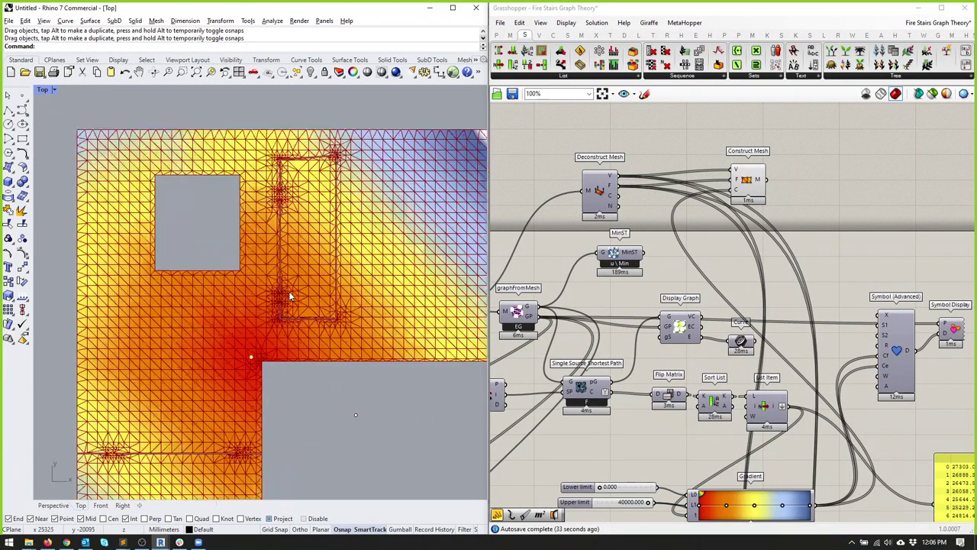
pyautogui.scroll(-2, 287, 290)
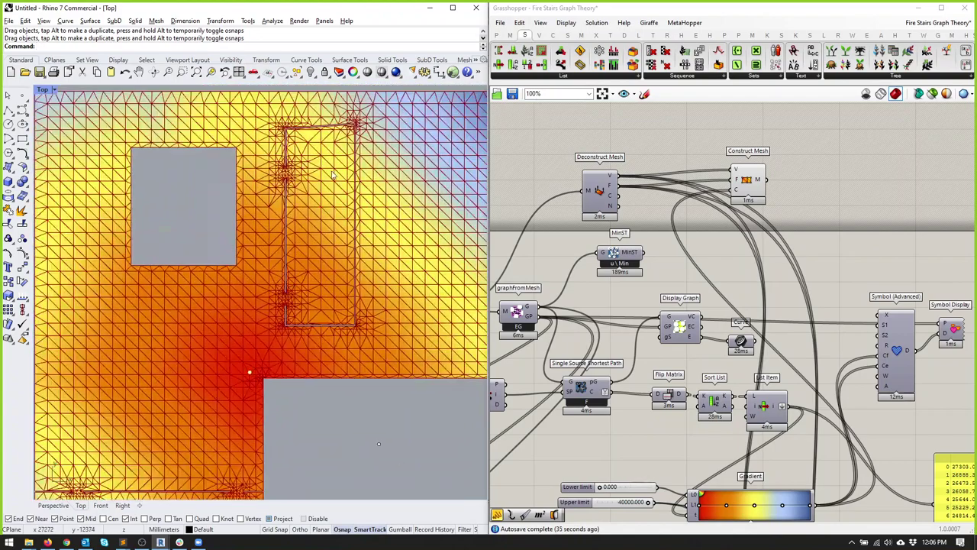
pyautogui.moveTo(310, 173); pyautogui.dragTo(325, 205, button='right')
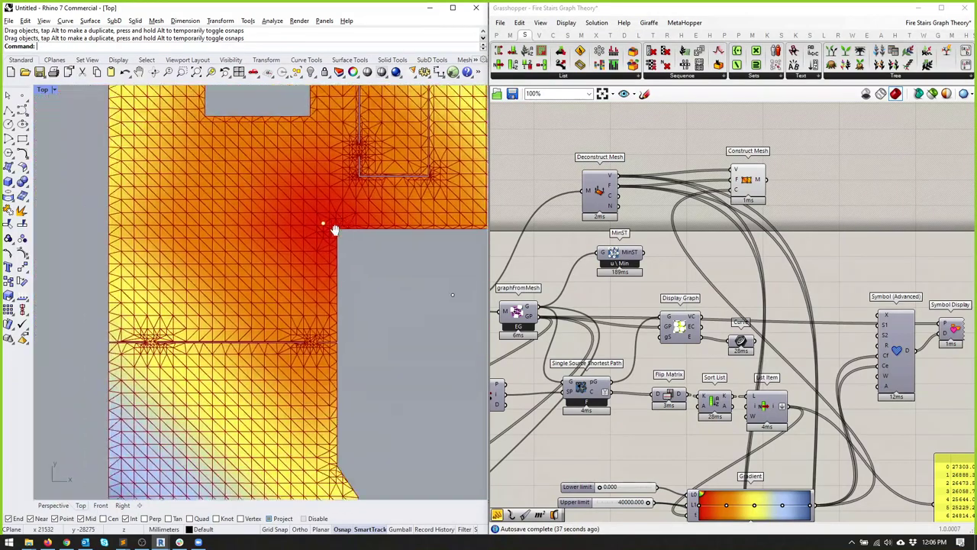
pyautogui.moveTo(216, 366); pyautogui.dragTo(242, 227, button='right')
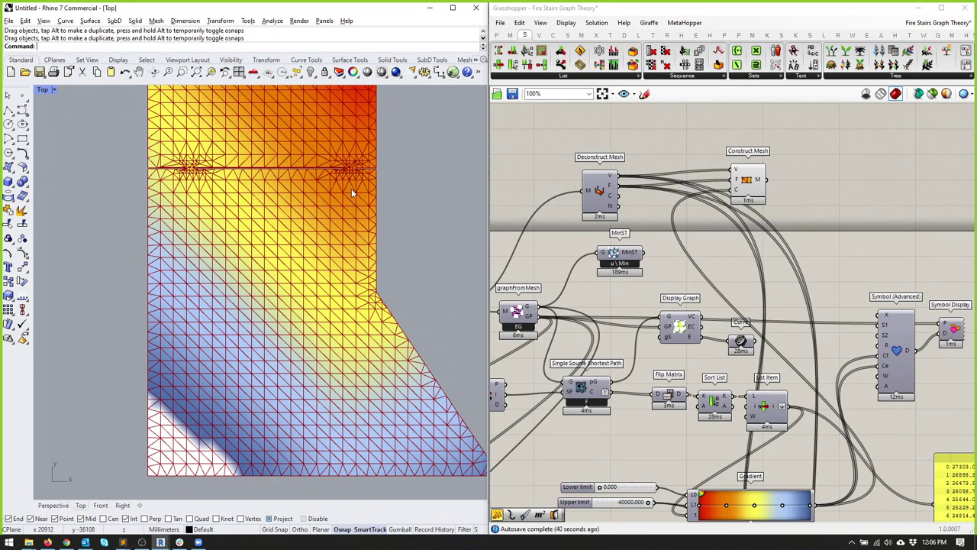
pyautogui.scroll(4, 319, 279)
pyautogui.scroll(-1, 344, 224)
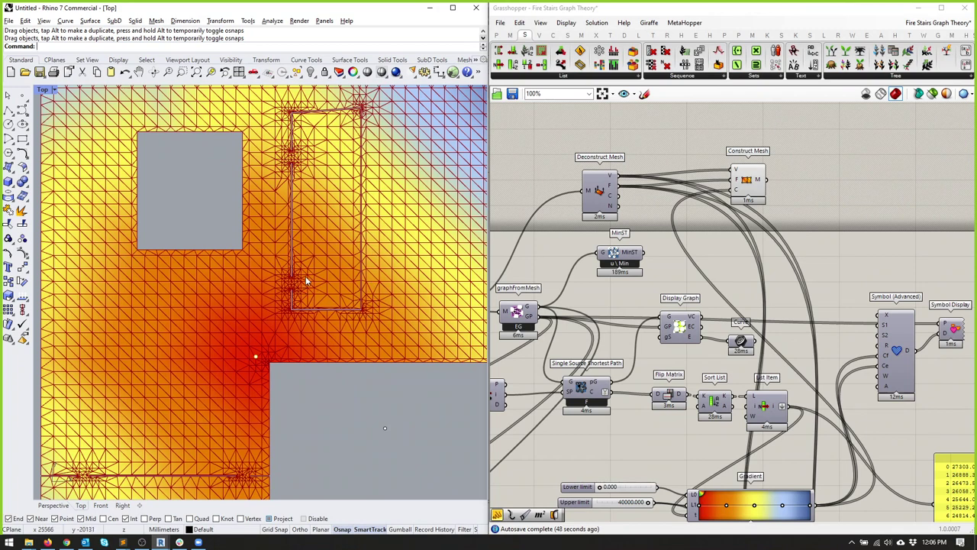
# Step: Switch to Revit and delete the single swing door from the narrow room's long wall in the 3D view
pyautogui.hotkey('alt', 'Tab')
pyautogui.hotkey('alt', 'Tab')
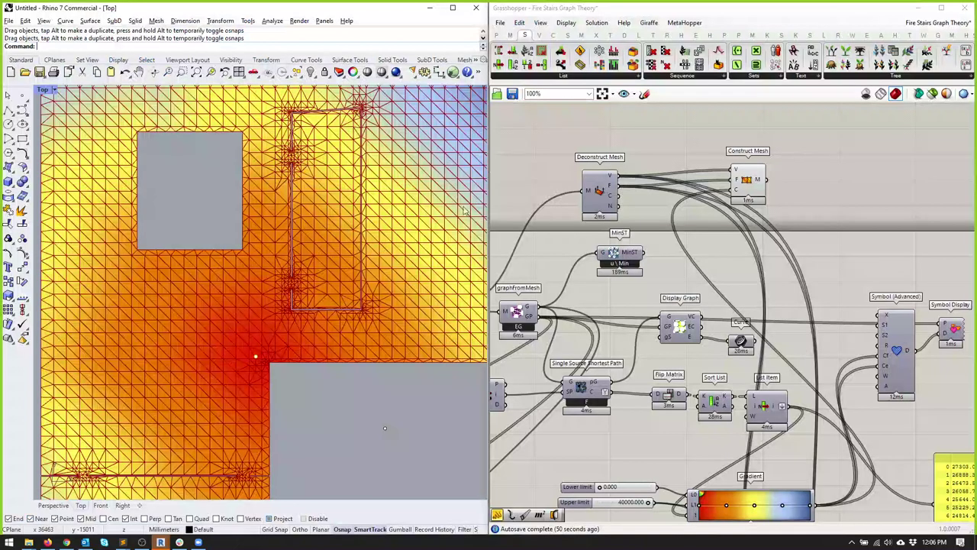
pyautogui.hotkey('alt', 'Tab')
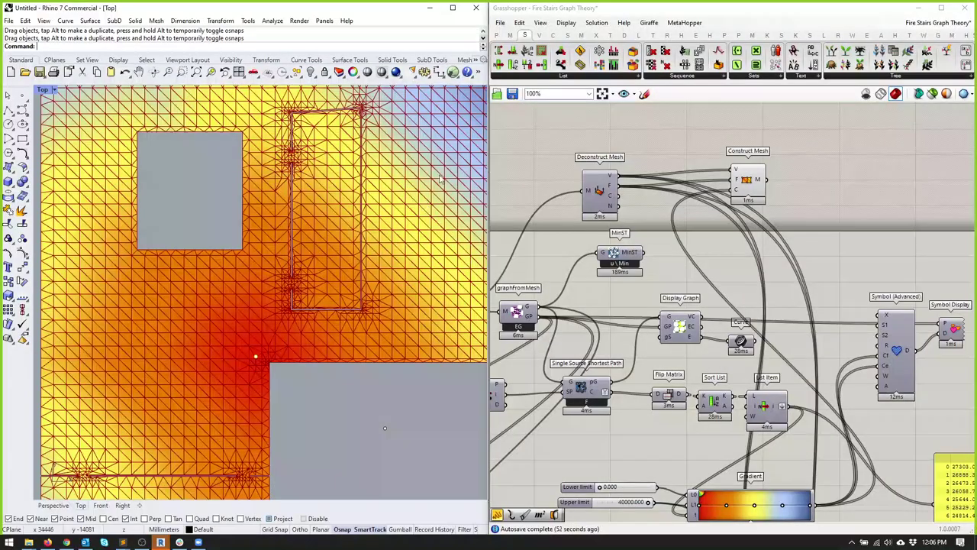
pyautogui.click(432, 8)
pyautogui.moveTo(487, 197); pyautogui.dragTo(587, 369, button='middle')
pyautogui.click(587, 368)
pyautogui.moveTo(645, 240); pyautogui.dragTo(501, 241)
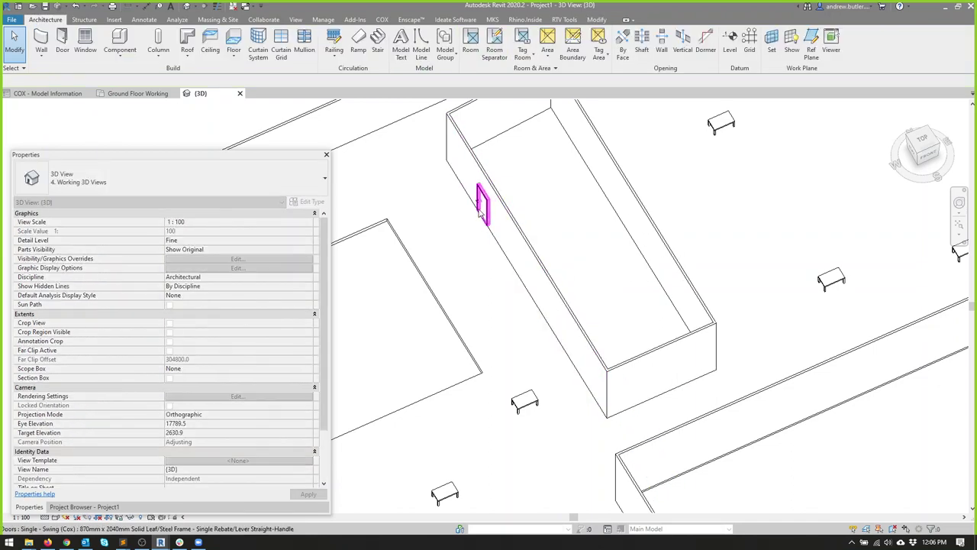
pyautogui.click(481, 205)
pyautogui.press('Delete')
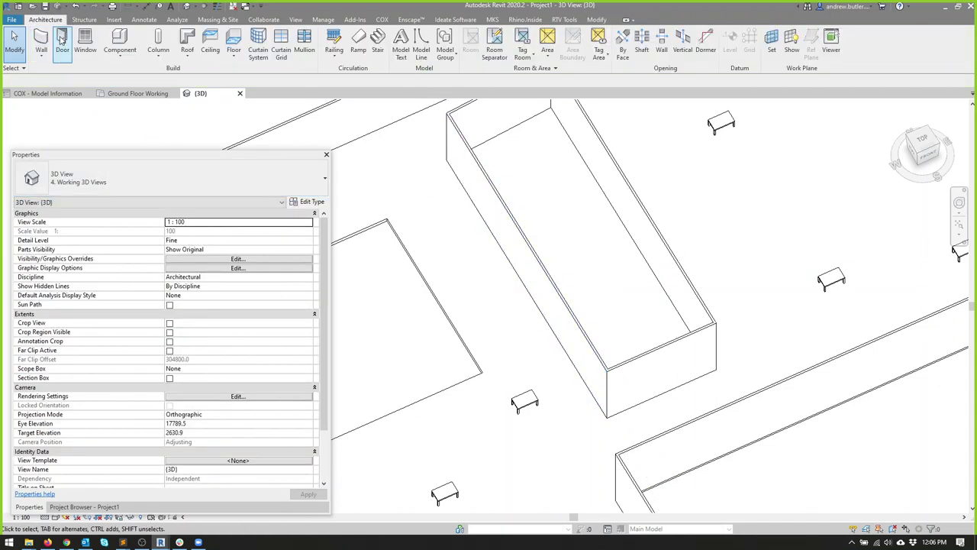
# Step: Place an 870mm x 2040mm single swing door in the narrow room's opposite long wall, near its far end
pyautogui.click(61, 42)
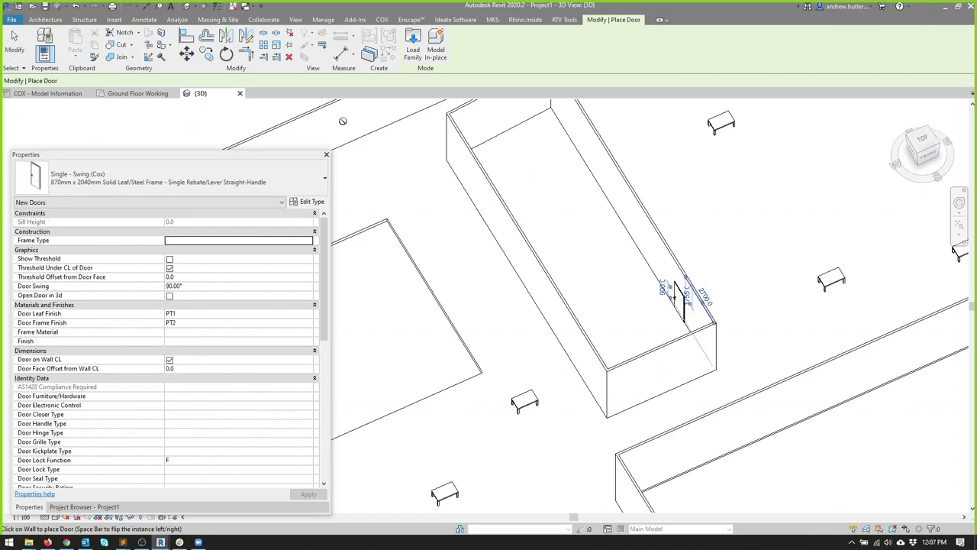
pyautogui.click(15, 43)
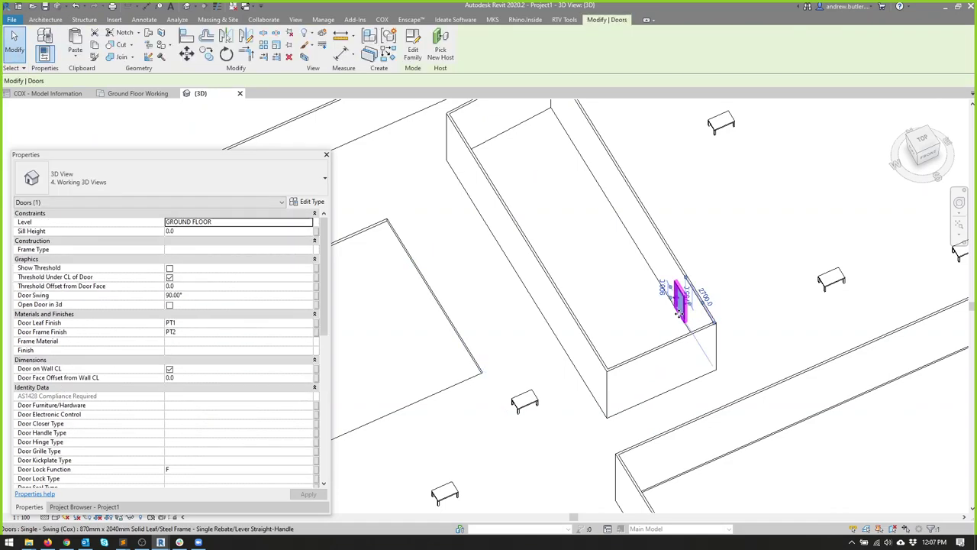
pyautogui.press('Delete')
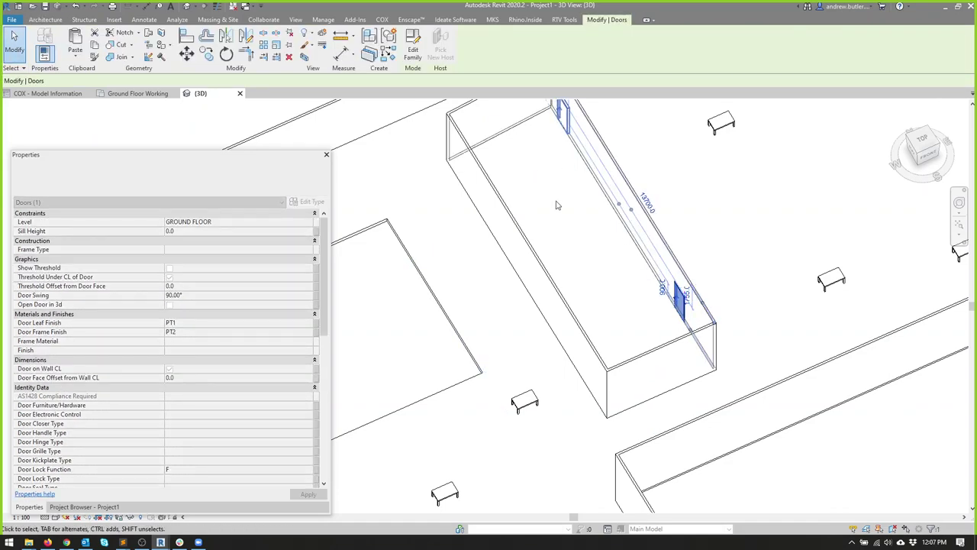
# Step: Return to Rhino and Grasshopper, move the Grasshopper window clear of the viewport, and examine the updated mesh around the narrow room
pyautogui.hotkey('alt', 'Tab')
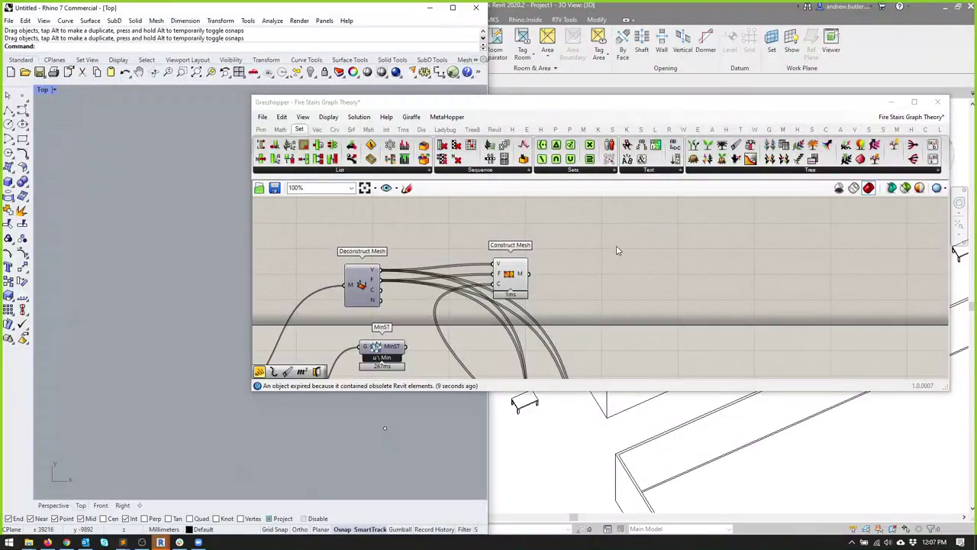
pyautogui.moveTo(564, 104); pyautogui.dragTo(781, 173)
pyautogui.scroll(3, 259, 170)
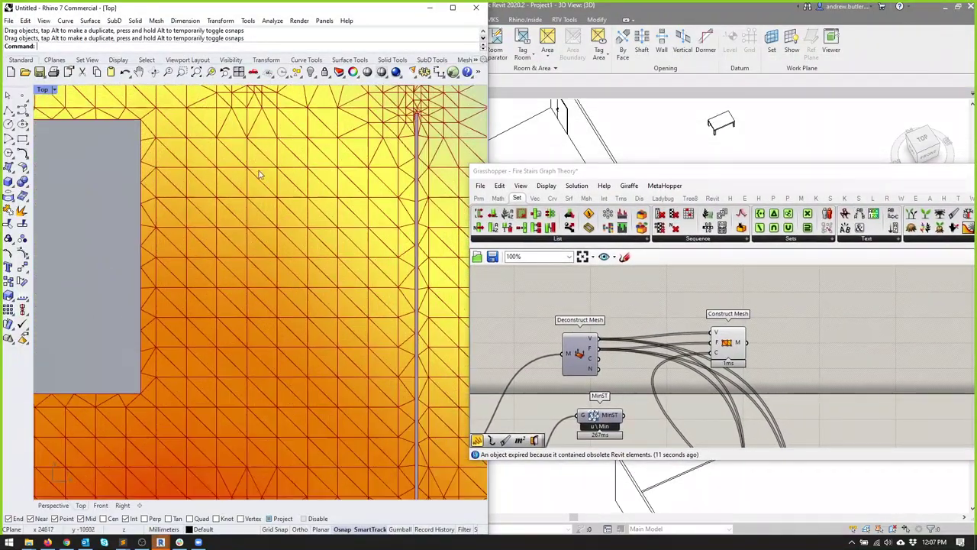
pyautogui.scroll(-1, 256, 139)
pyautogui.scroll(3, 252, 138)
pyautogui.scroll(-3, 251, 140)
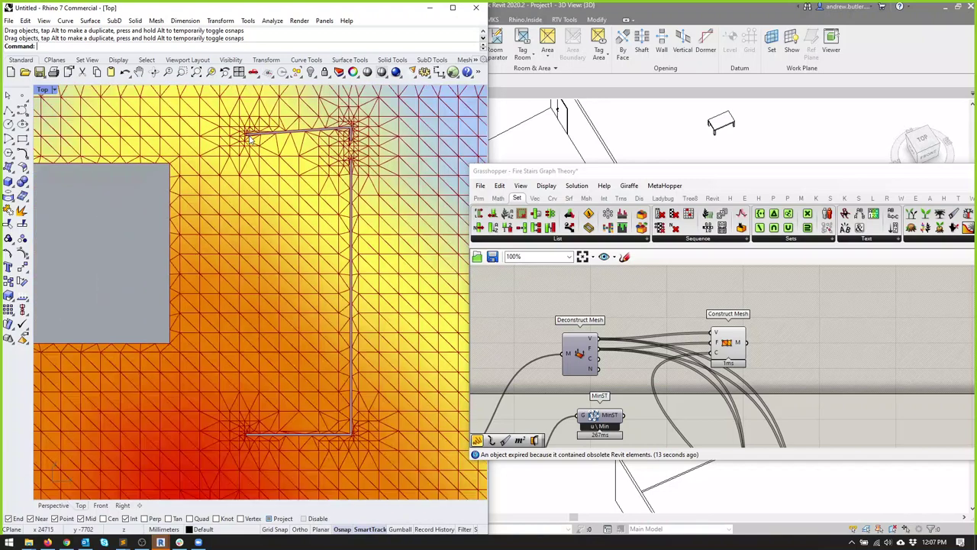
# Step: Switch to Revit, inspect the narrow room's long wall without a door, and clear the selection
pyautogui.click(675, 126)
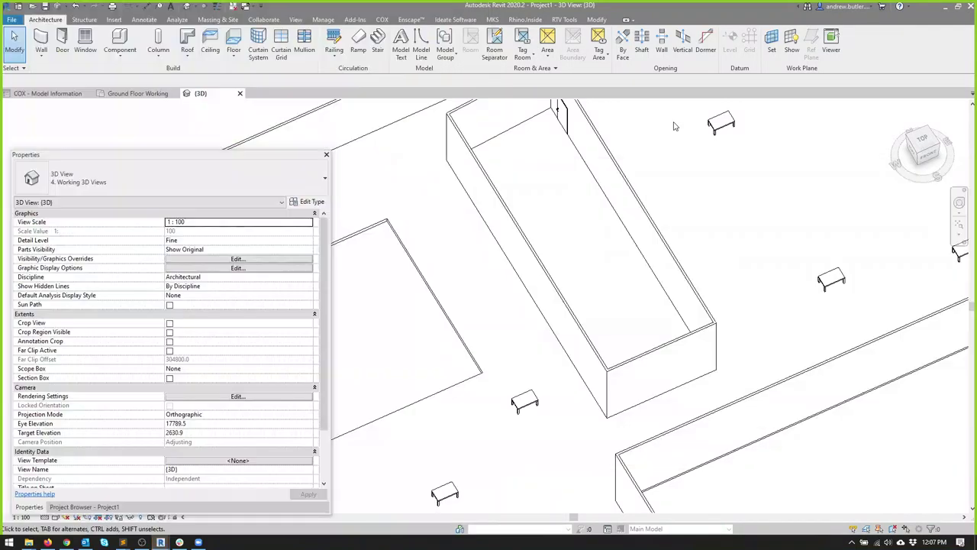
pyautogui.click(549, 263)
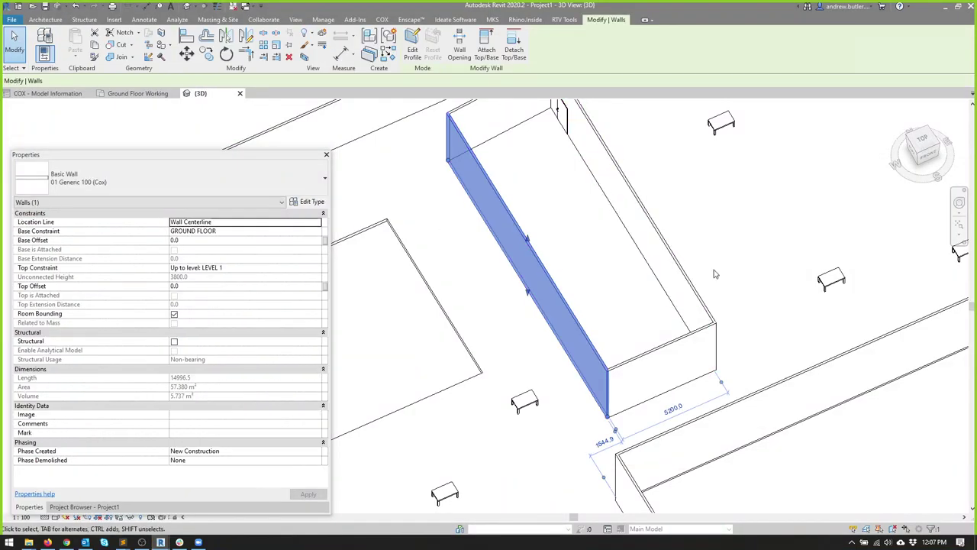
pyautogui.press('Escape')
# Step: Return to Grasshopper, tile its window beside Rhino, and locate the Curve parameter that feeds Surface Split
pyautogui.hotkey('alt', 'Tab')
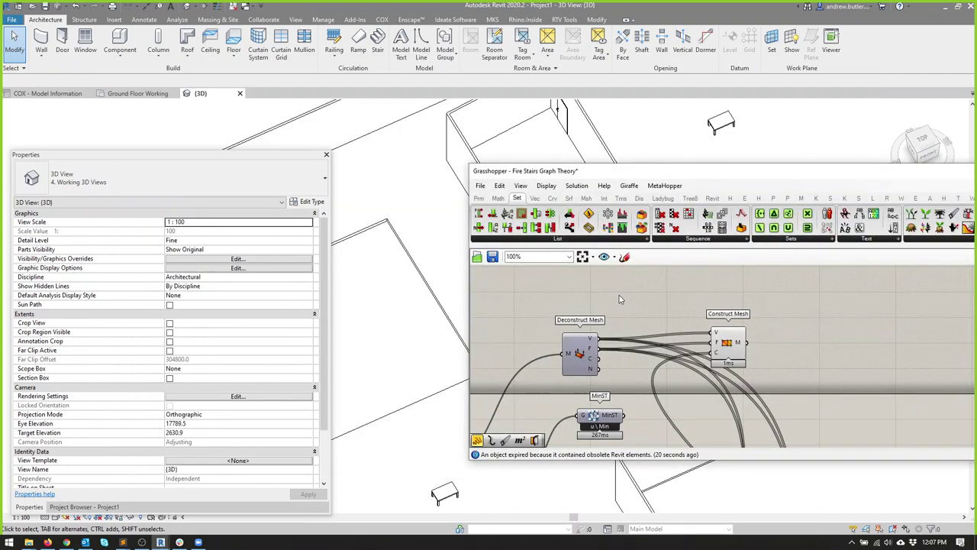
pyautogui.scroll(-5, 620, 298)
pyautogui.click(682, 174)
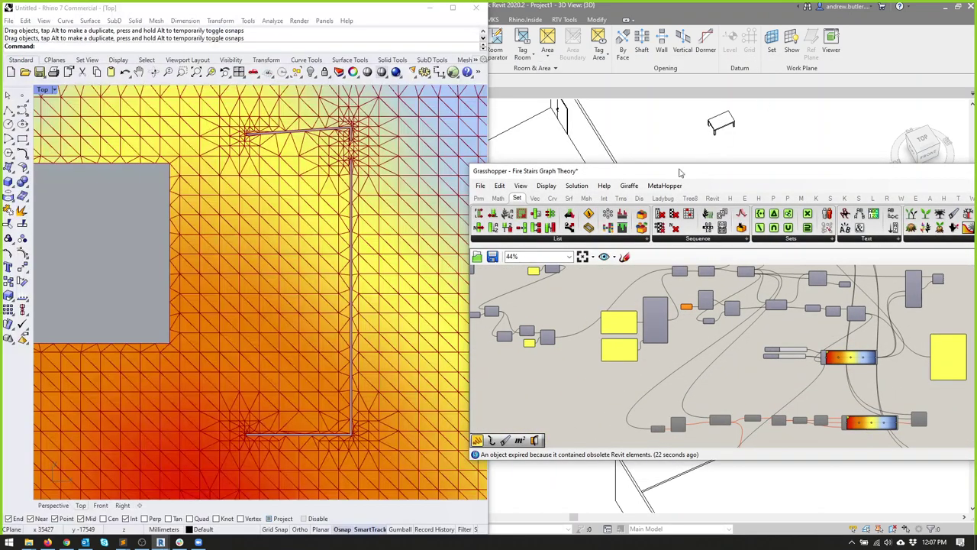
pyautogui.press('super+Right')
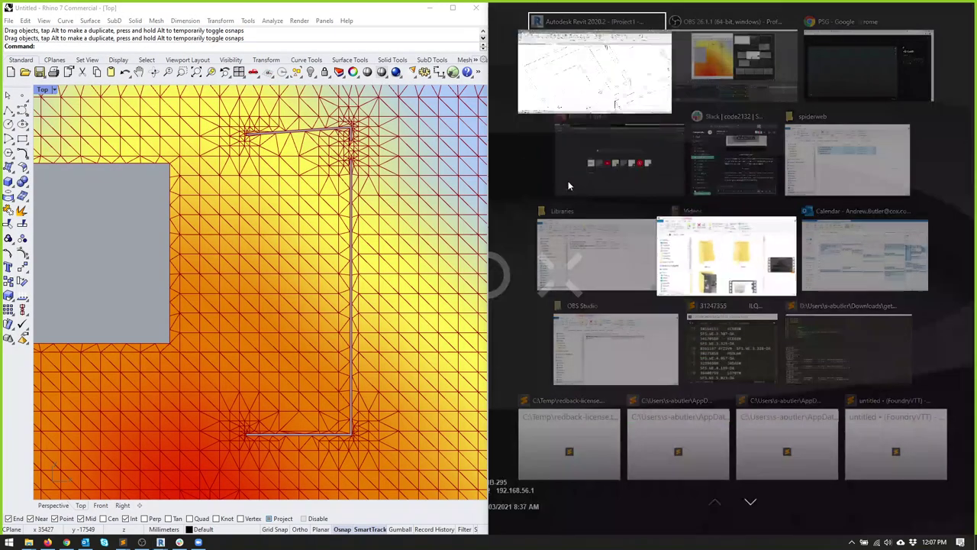
pyautogui.press('Escape')
pyautogui.scroll(6, 718, 355)
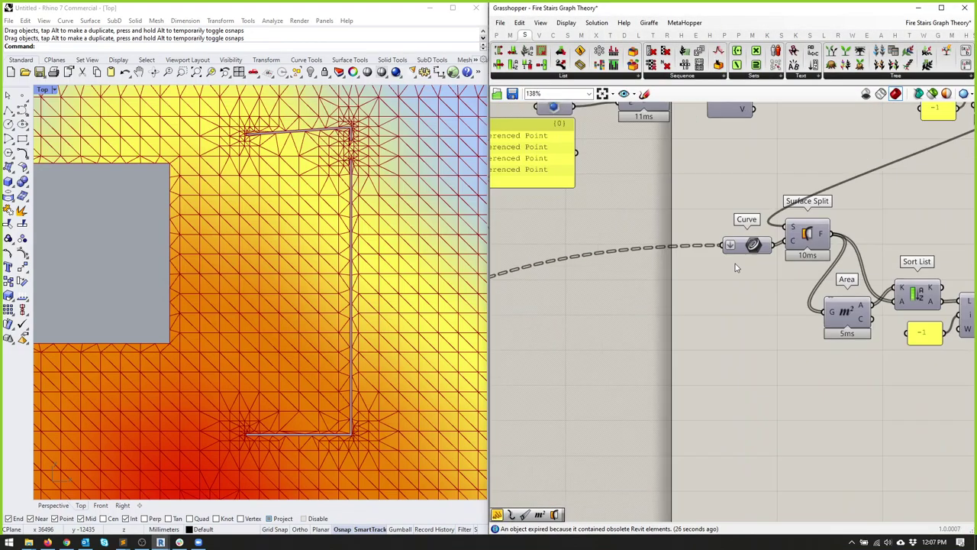
# Step: Hide the previews of all components and preview only the Curve parameter that feeds Surface Split
pyautogui.click(752, 246)
pyautogui.middleClick(753, 243)
pyautogui.press('Escape')
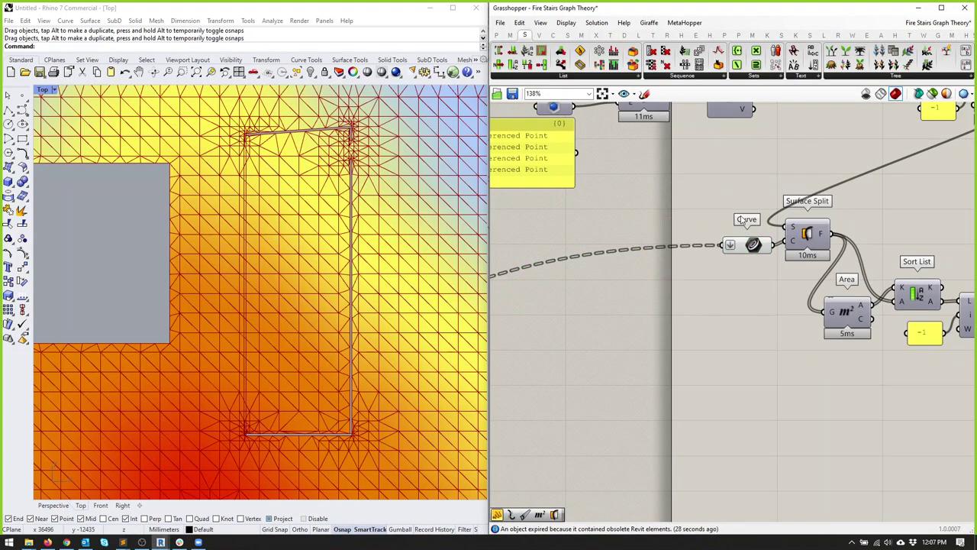
pyautogui.hotkey('ctrl', 'a')
pyautogui.middleClick(725, 218)
pyautogui.click(770, 191)
pyautogui.moveTo(773, 188); pyautogui.dragTo(658, 226, button='right')
pyautogui.scroll(4, 611, 298)
pyautogui.click(655, 264)
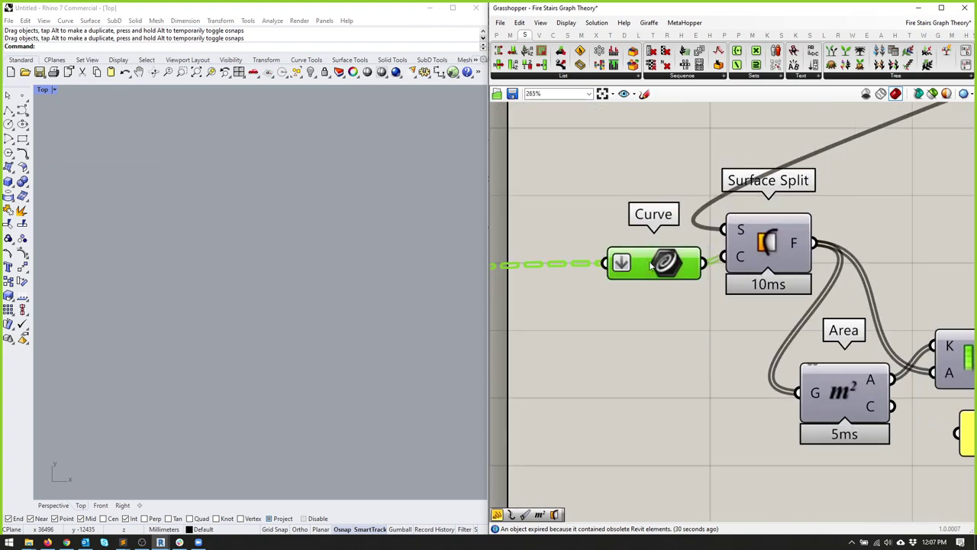
pyautogui.scroll(3, 252, 256)
pyautogui.click(505, 243)
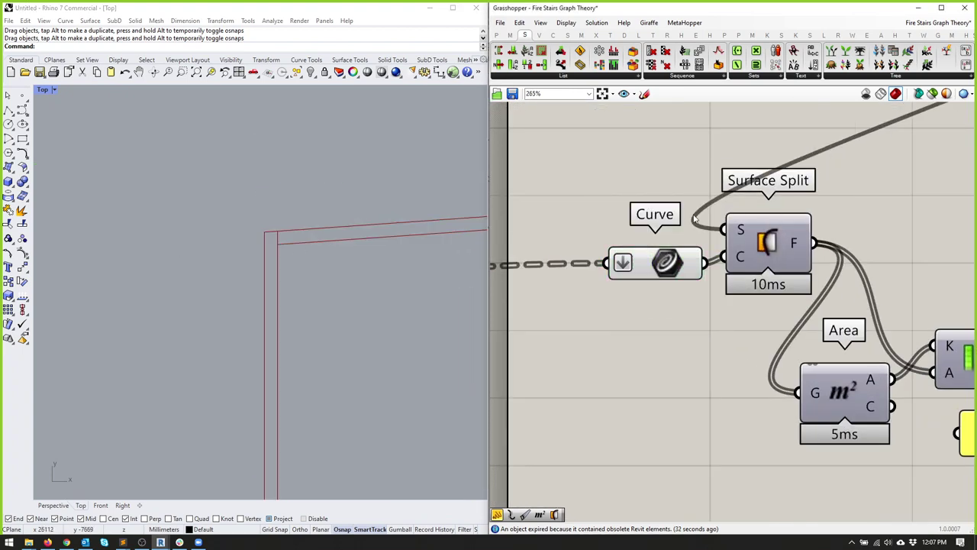
# Step: Move the Curve parameter away from Surface Split and add a Project component that takes the curves as geometry
pyautogui.scroll(-3, 687, 252)
pyautogui.moveTo(710, 171); pyautogui.dragTo(589, 199)
pyautogui.click(610, 36)
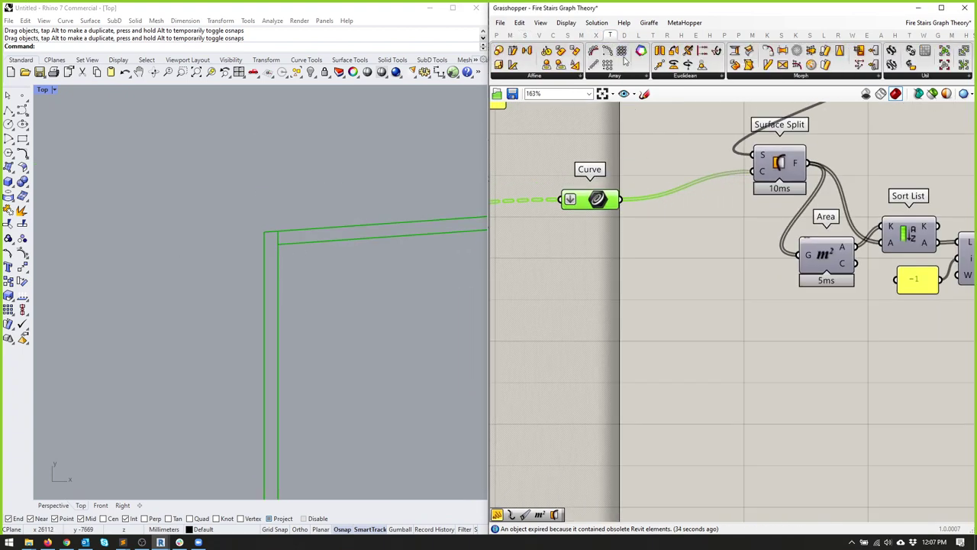
pyautogui.moveTo(690, 220); pyautogui.dragTo(672, 212)
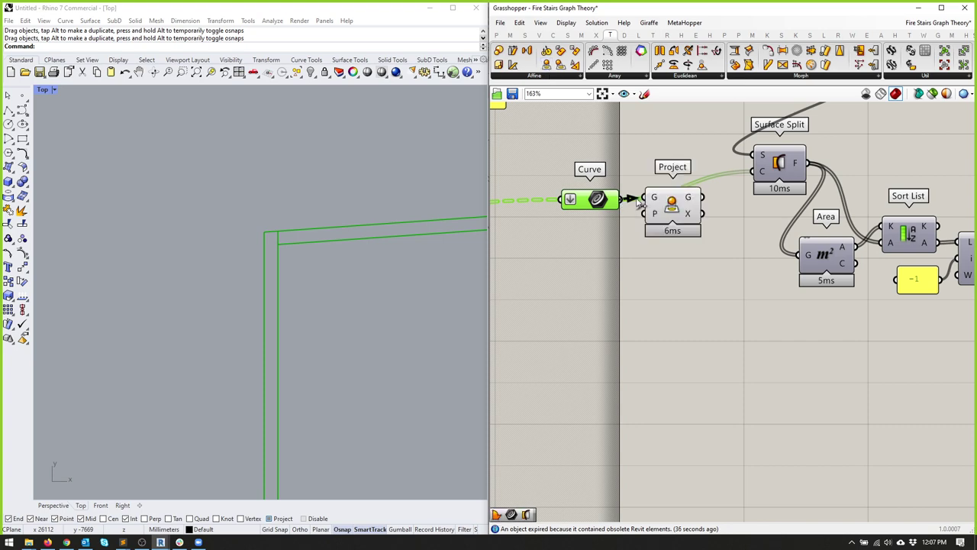
pyautogui.click(672, 213)
# Step: Add a second Project for the List Item surface, and wire the projected surface and projected curves into Surface Split's S and C inputs
pyautogui.moveTo(672, 214); pyautogui.dragTo(588, 334, button='right')
pyautogui.moveTo(588, 334); pyautogui.dragTo(594, 278)
pyautogui.scroll(-2, 594, 279)
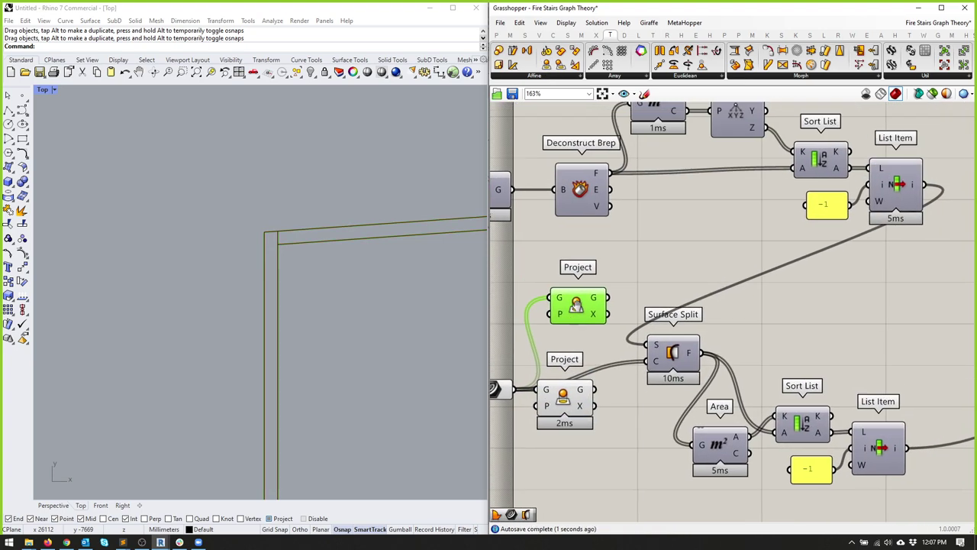
pyautogui.moveTo(688, 320); pyautogui.dragTo(687, 237, button='right')
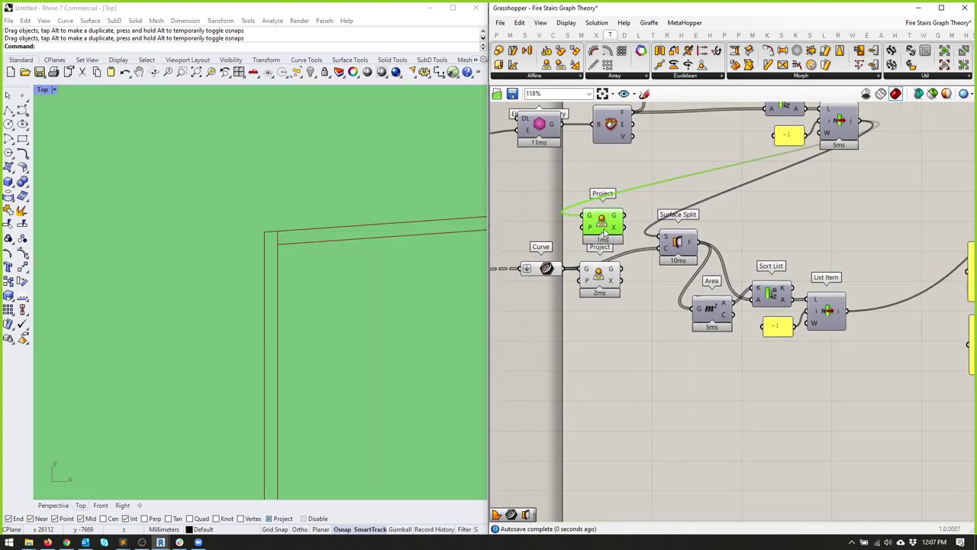
pyautogui.scroll(3, 535, 233)
pyautogui.moveTo(629, 231); pyautogui.dragTo(684, 235)
pyautogui.keyDown('shift'); pyautogui.moveTo(633, 294); pyautogui.dragTo(695, 262); pyautogui.keyUp('shift')
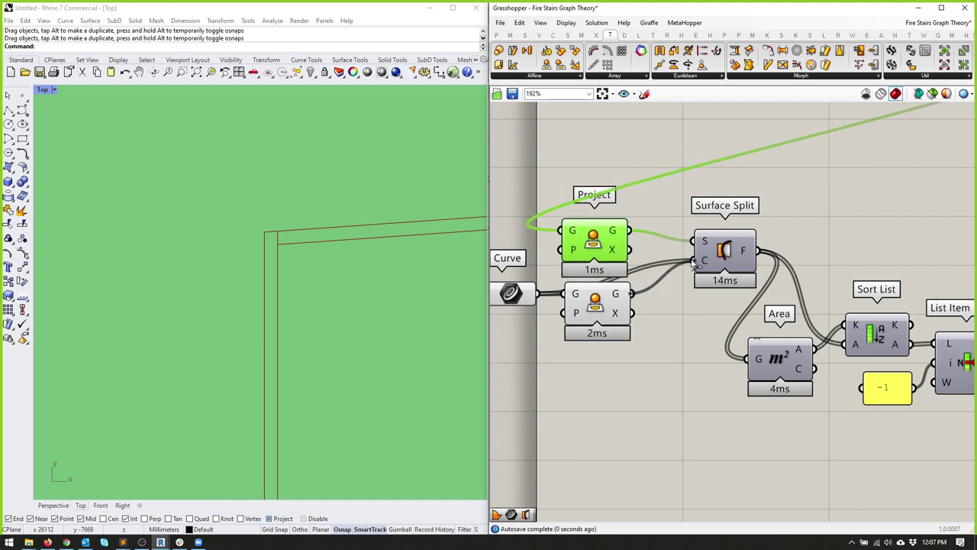
# Step: Hide the previews of the Curve parameter and both Project components, and preview the Surface Split result in the Rhino Top view
pyautogui.moveTo(658, 380); pyautogui.dragTo(516, 215)
pyautogui.moveTo(549, 197); pyautogui.dragTo(603, 193, button='right')
pyautogui.press('space')
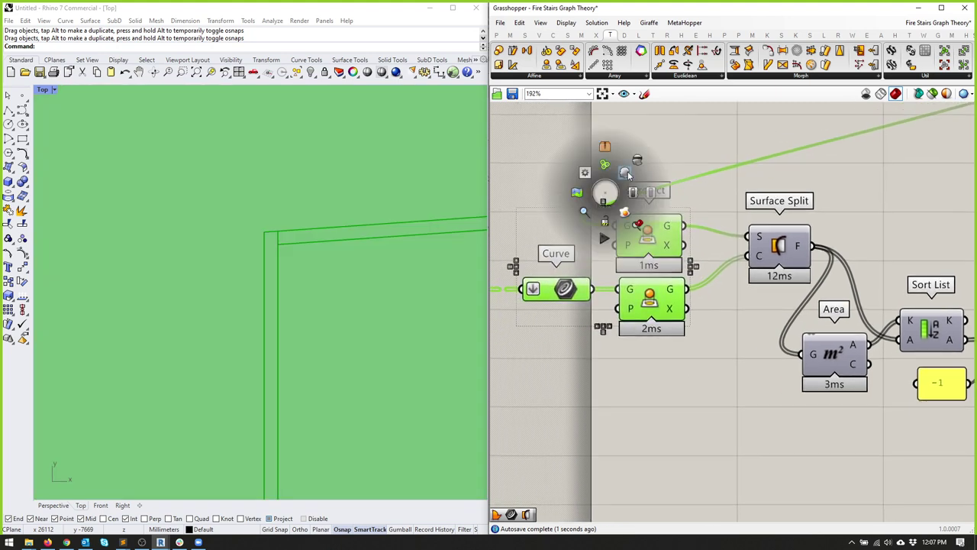
pyautogui.click(638, 164)
pyautogui.moveTo(840, 237); pyautogui.dragTo(656, 231, button='right')
pyautogui.click(604, 243)
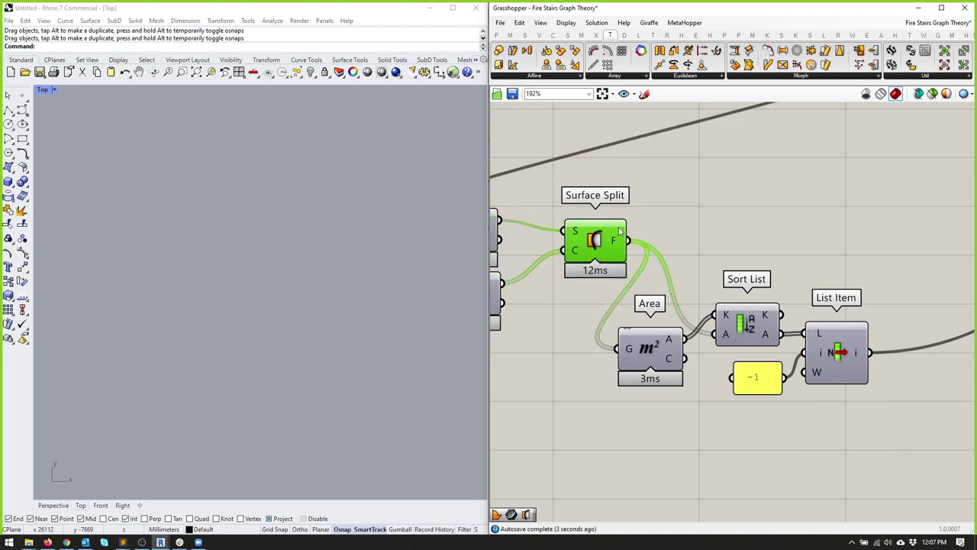
pyautogui.click(636, 214)
pyautogui.scroll(-5, 227, 236)
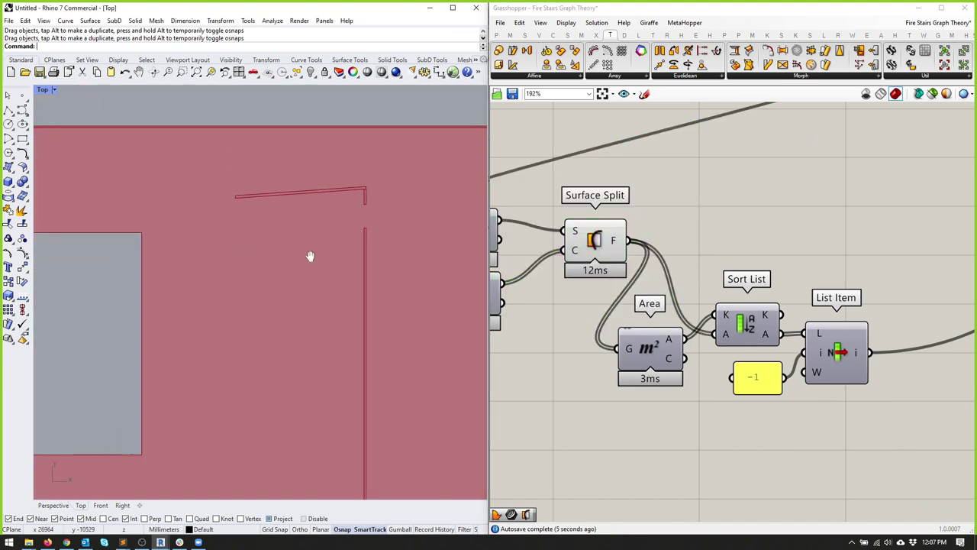
pyautogui.moveTo(321, 211); pyautogui.dragTo(359, 257, button='right')
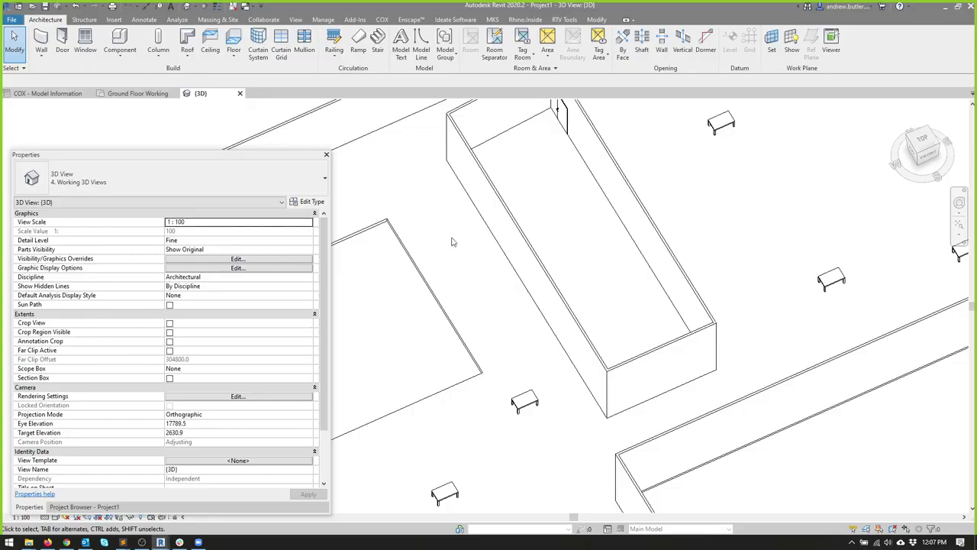
# Step: Switch to Revit and delete the room's long wall facing the floor opening in the 3D view, dismissing the room warning
pyautogui.click(498, 219)
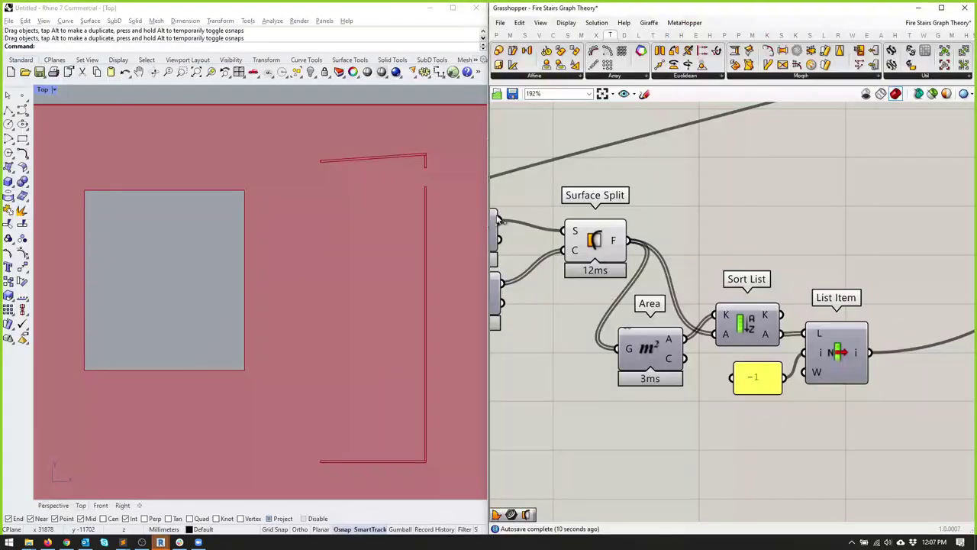
pyautogui.click(428, 218)
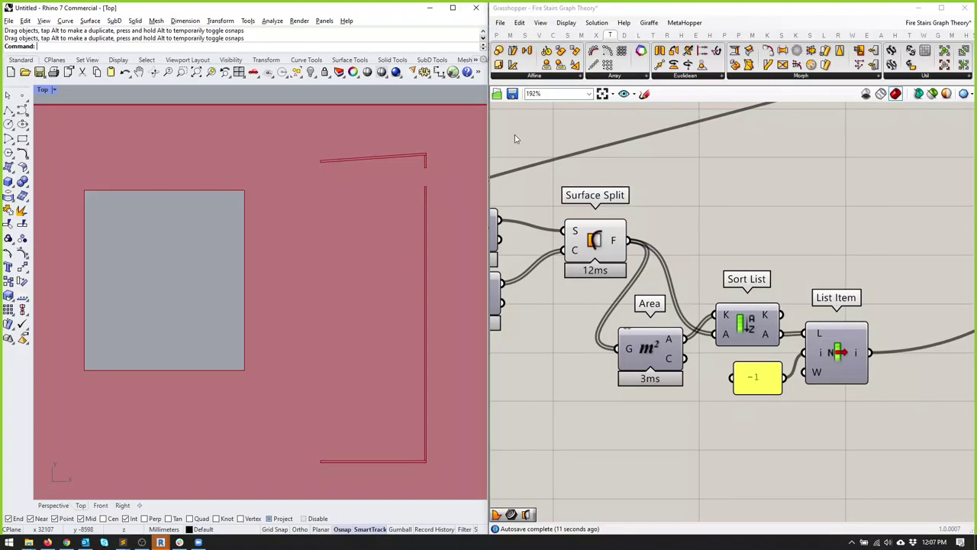
pyautogui.click(436, 9)
pyautogui.click(496, 204)
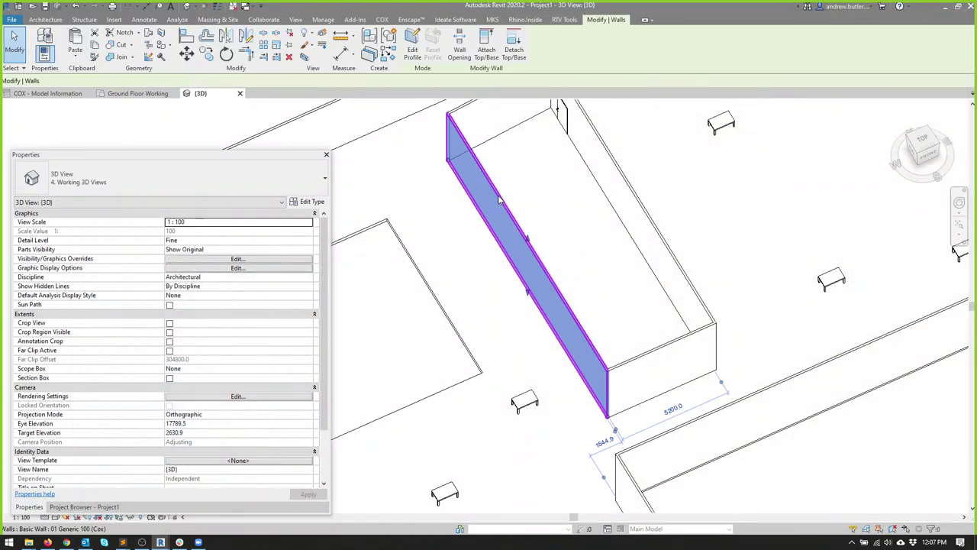
pyautogui.press('Delete')
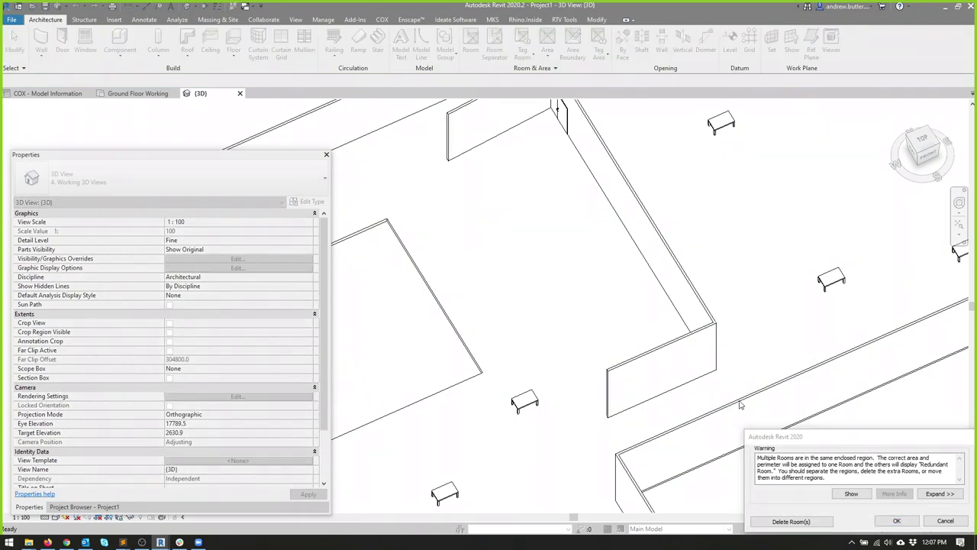
pyautogui.click(945, 520)
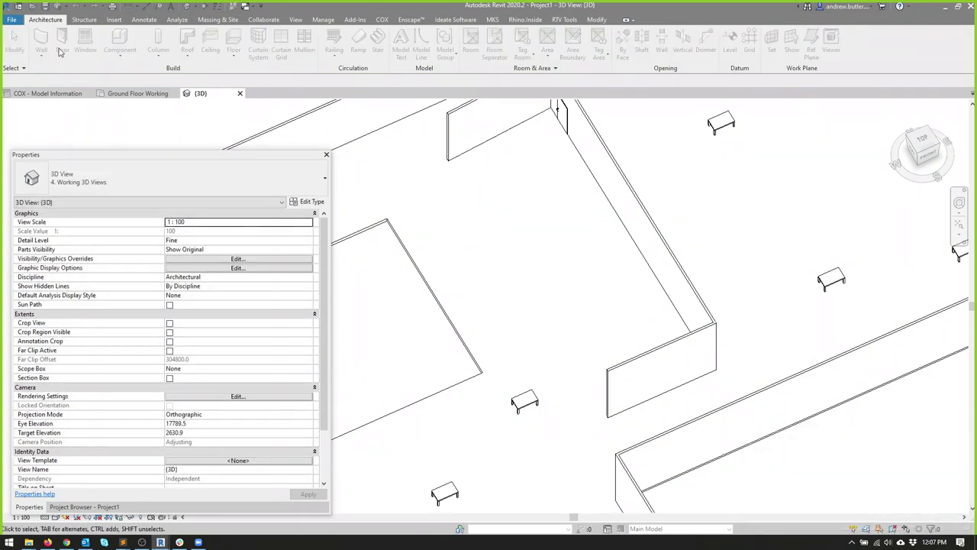
# Step: Draw a 01 Generic 100 (Cox) wall between the open ends of the room's two short walls
pyautogui.press('w')
pyautogui.press('a')
pyautogui.click(448, 164)
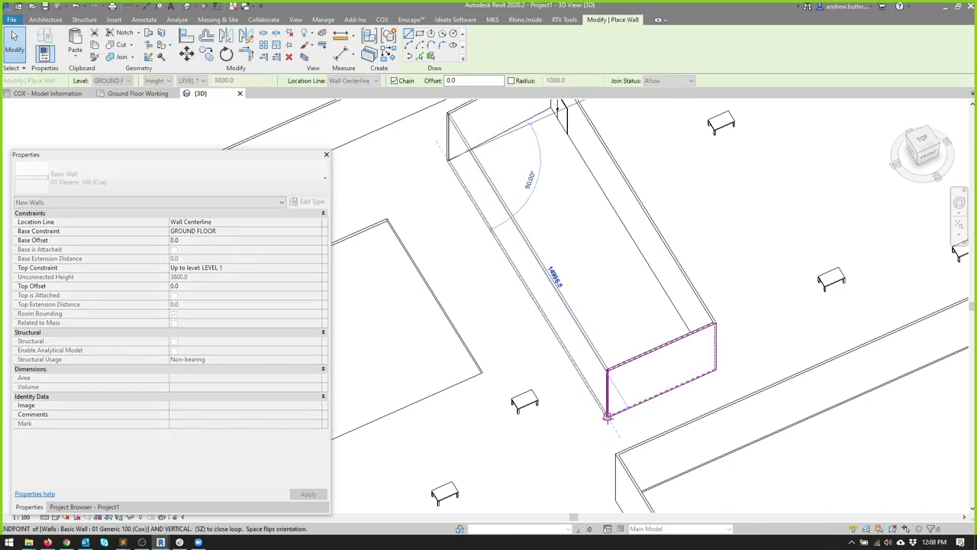
pyautogui.click(607, 416)
pyautogui.press('Escape')
pyautogui.press('Escape')
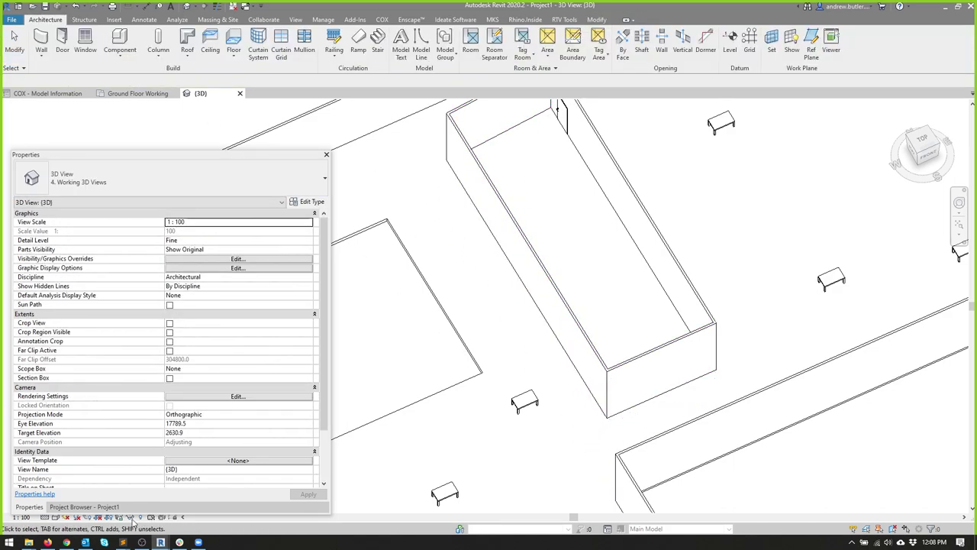
# Step: Switch back to Rhino and Grasshopper, hide the Surface Split preview and preview the List Item holding the largest split surface
pyautogui.hotkey('alt', 'Tab')
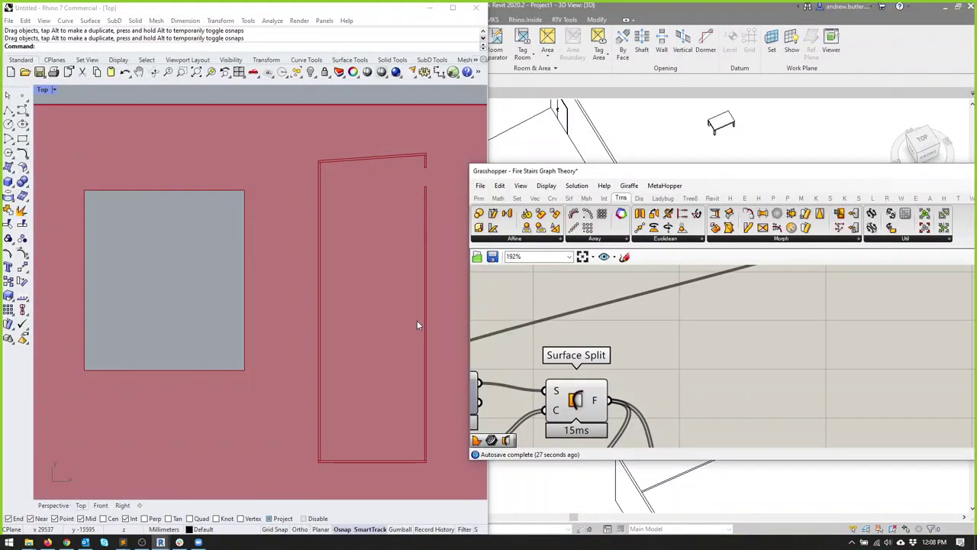
pyautogui.click(575, 397)
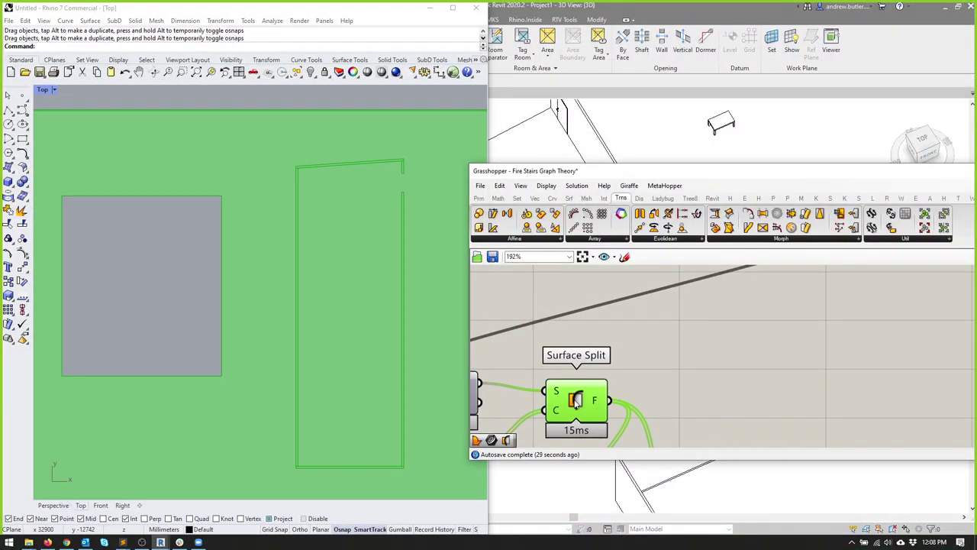
pyautogui.middleClick(619, 375)
pyautogui.click(646, 343)
pyautogui.moveTo(702, 367); pyautogui.dragTo(695, 389, button='right')
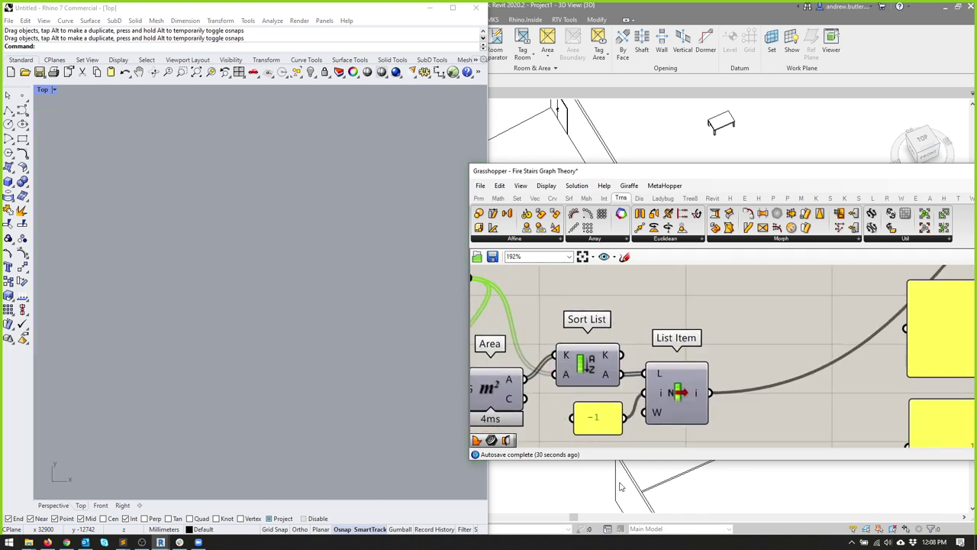
pyautogui.middleClick(695, 390)
pyautogui.click(714, 348)
pyautogui.click(637, 409)
pyautogui.moveTo(637, 408); pyautogui.dragTo(514, 405, button='right')
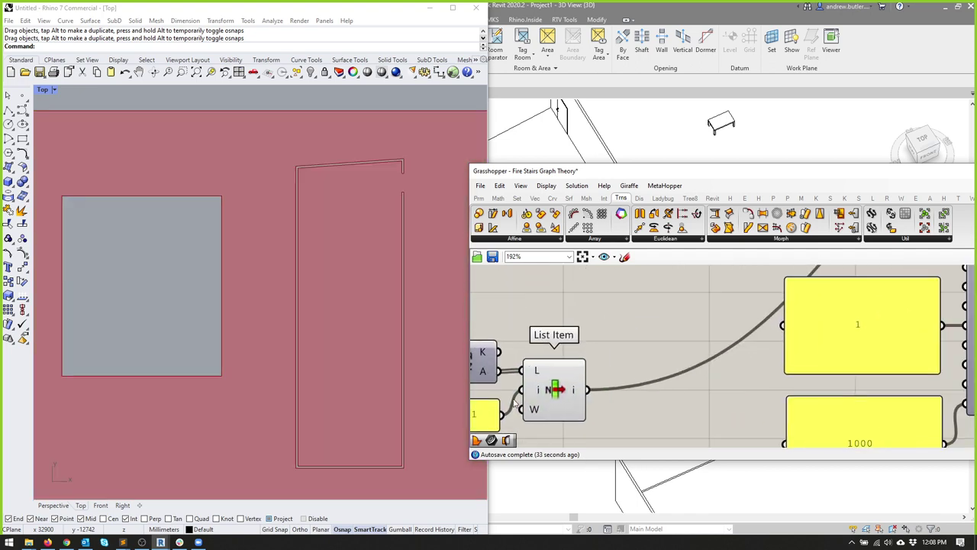
pyautogui.scroll(-6, 377, 331)
pyautogui.scroll(3, 384, 240)
pyautogui.scroll(-3, 761, 344)
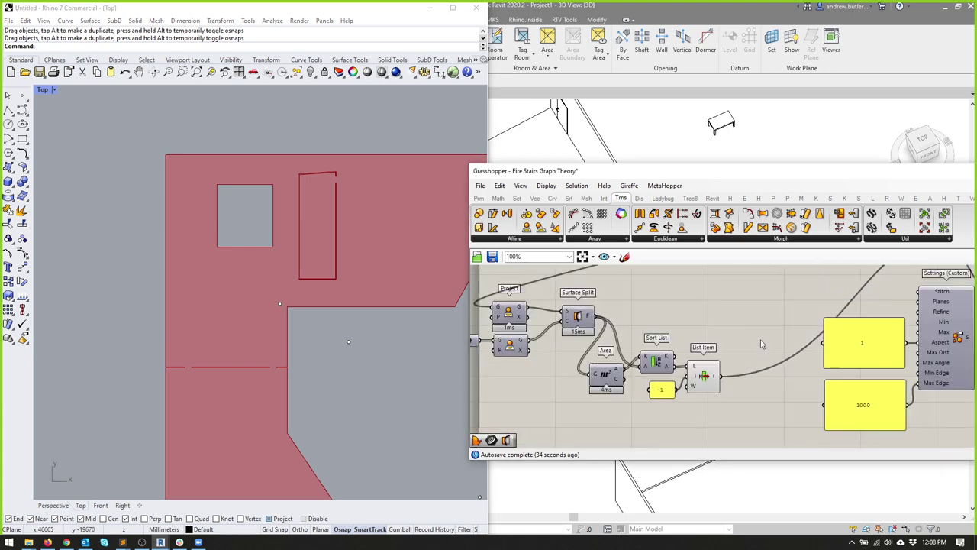
# Step: Hide the previews of the surface splitting group, from the Project components through to List Item
pyautogui.scroll(-3, 761, 345)
pyautogui.moveTo(621, 345); pyautogui.dragTo(740, 404)
pyautogui.middleClick(684, 330)
pyautogui.click(718, 304)
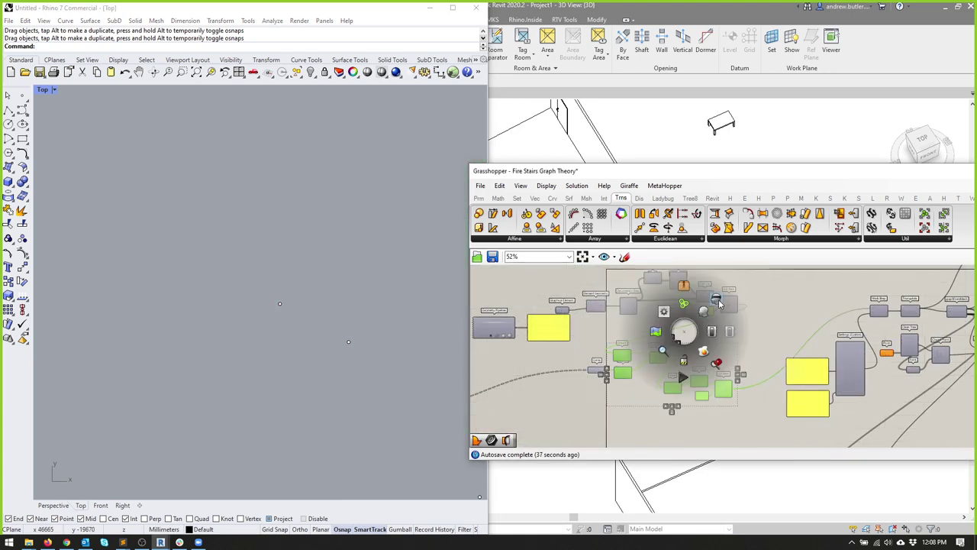
# Step: Preview the Construct Mesh component so the coloured travel-distance mesh can be viewed around the closed room
pyautogui.moveTo(718, 304); pyautogui.dragTo(535, 343, button='right')
pyautogui.scroll(3, 704, 355)
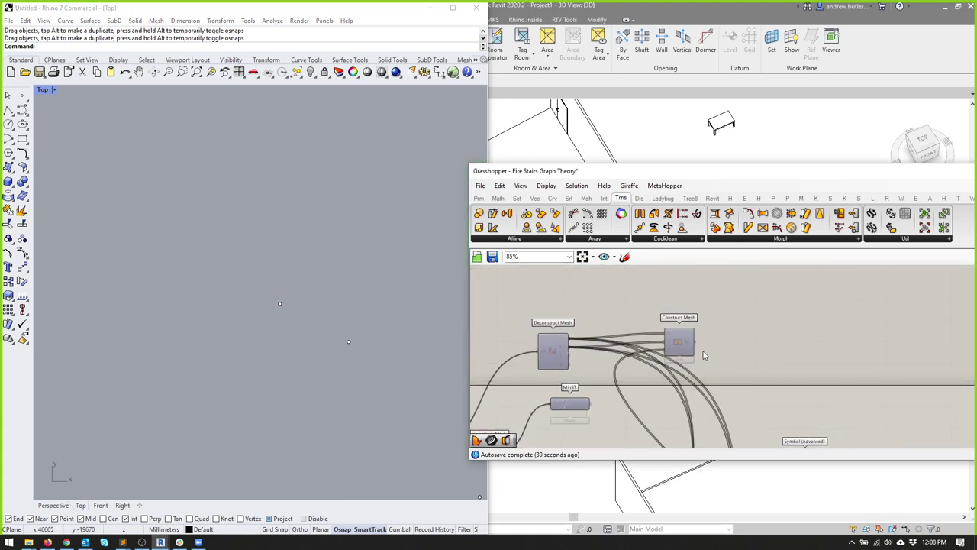
pyautogui.hotkey('ctrl', 'e')
pyautogui.click(292, 281)
pyautogui.scroll(2, 293, 281)
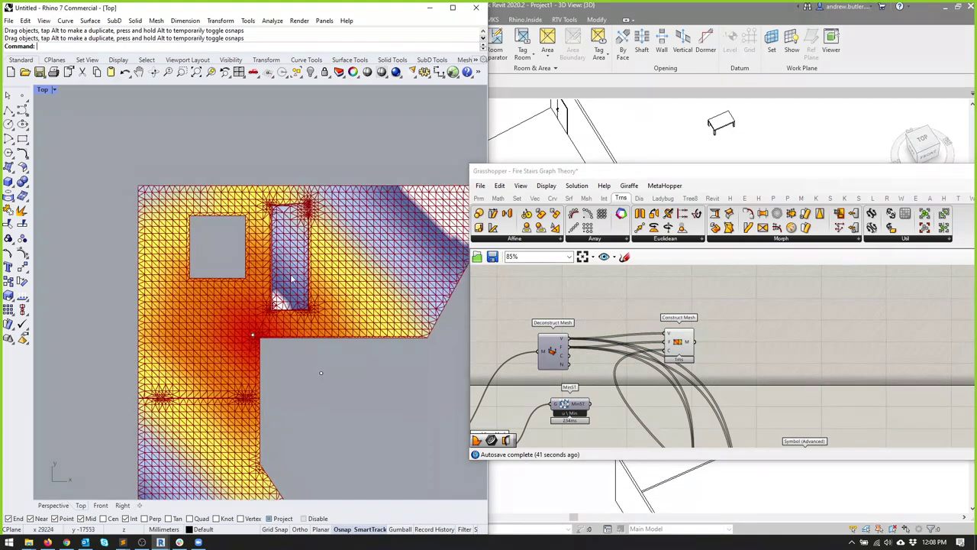
pyautogui.scroll(3, 285, 302)
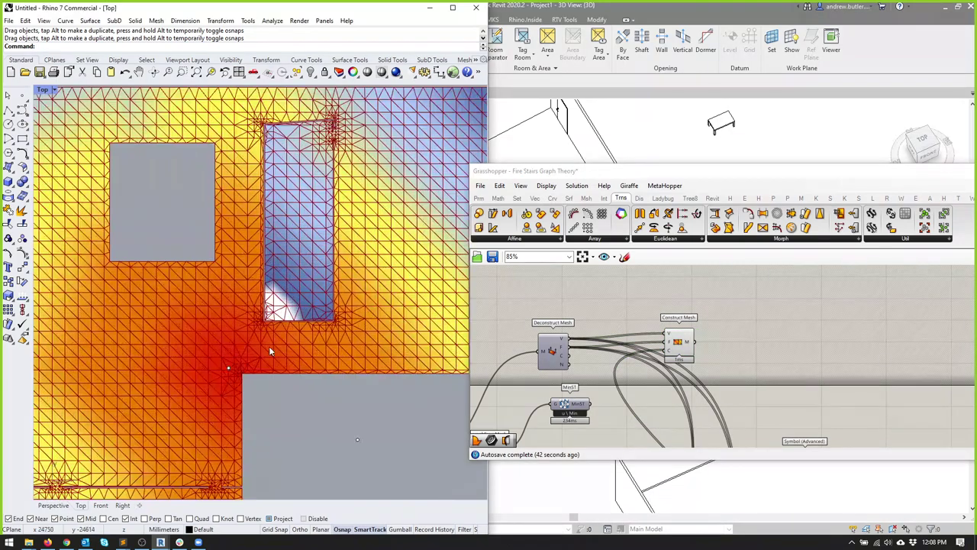
# Step: Turn off mesh edges in the Grasshopper preview and inspect the colour gradient around the closed room and its door opening
pyautogui.click(546, 185)
pyautogui.click(578, 359)
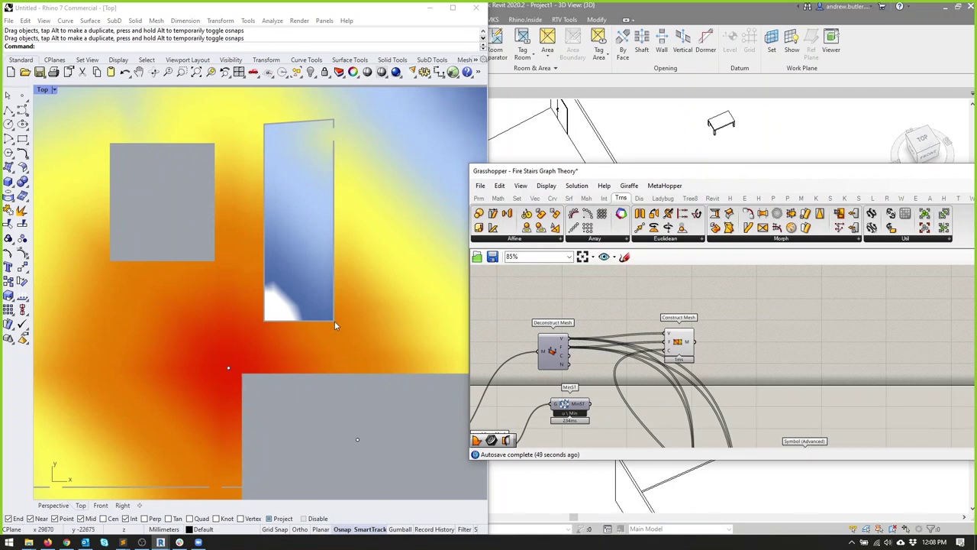
pyautogui.moveTo(335, 326); pyautogui.dragTo(334, 136)
pyautogui.scroll(-4, 333, 142)
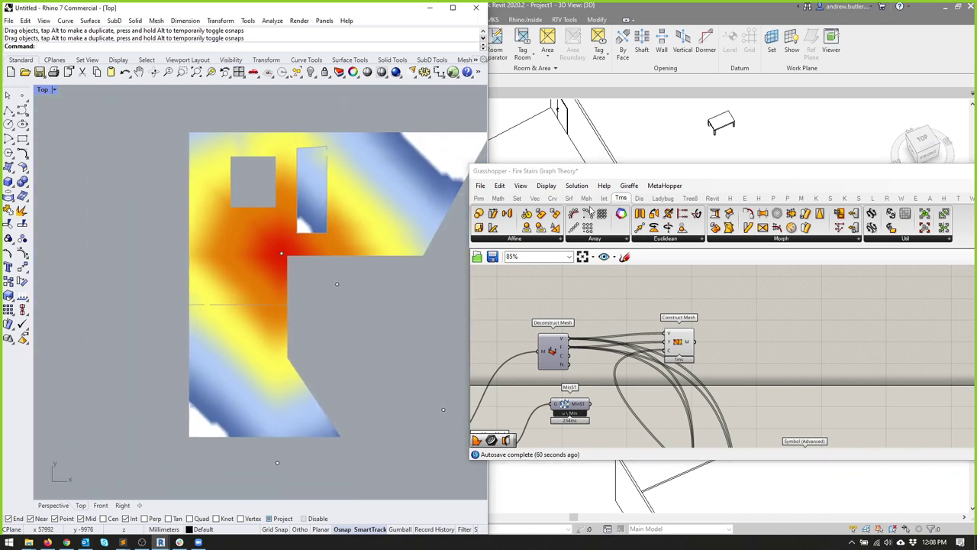
# Step: Dock Grasshopper beside the Rhino viewport and select the Element Geometry components of the Furniture and Structural Columns queries
pyautogui.press('super+Right')
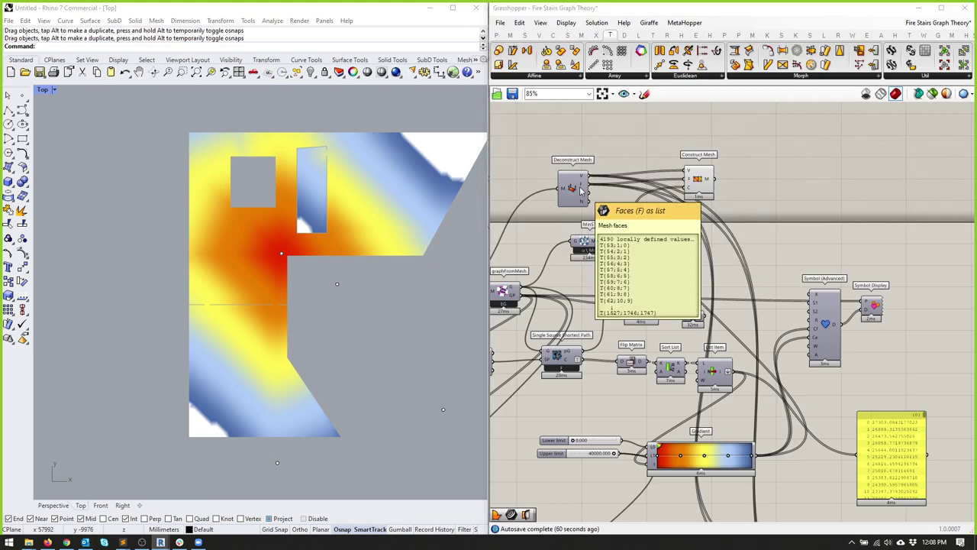
pyautogui.scroll(-5, 752, 272)
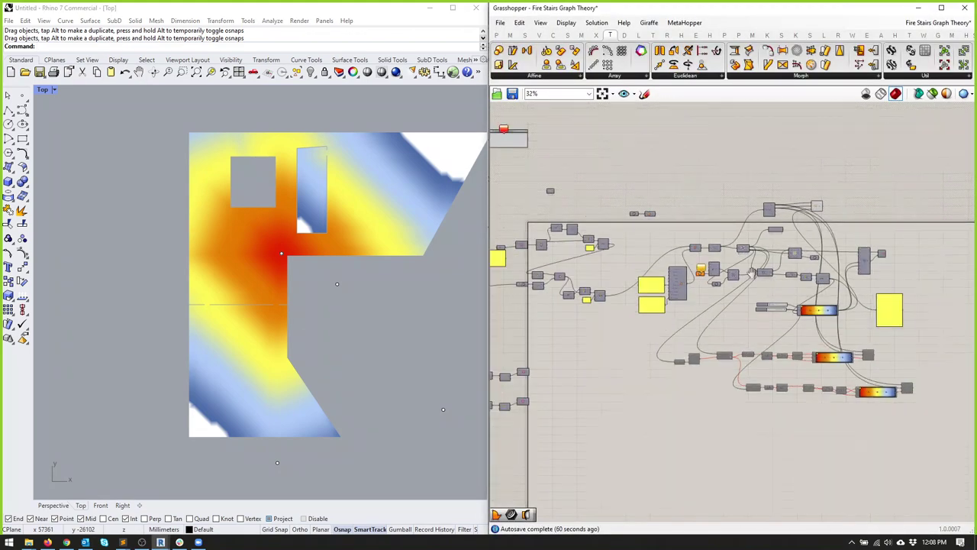
pyautogui.scroll(5, 752, 273)
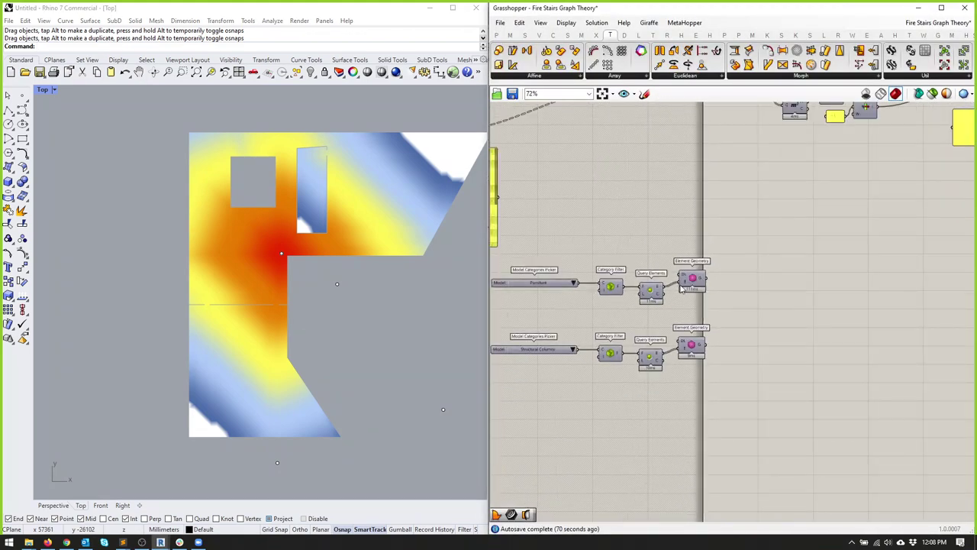
pyautogui.scroll(3, 682, 286)
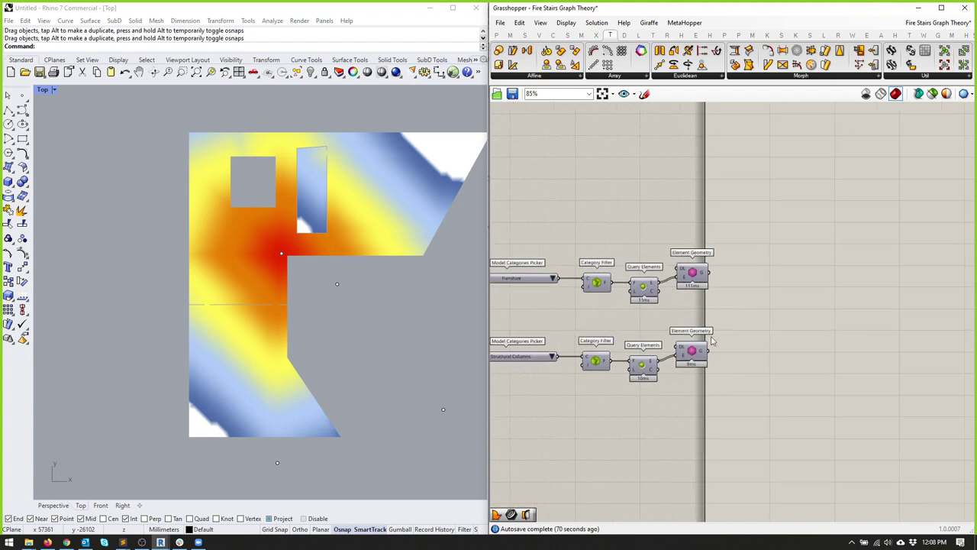
pyautogui.scroll(3, 711, 353)
pyautogui.moveTo(745, 419); pyautogui.dragTo(647, 189)
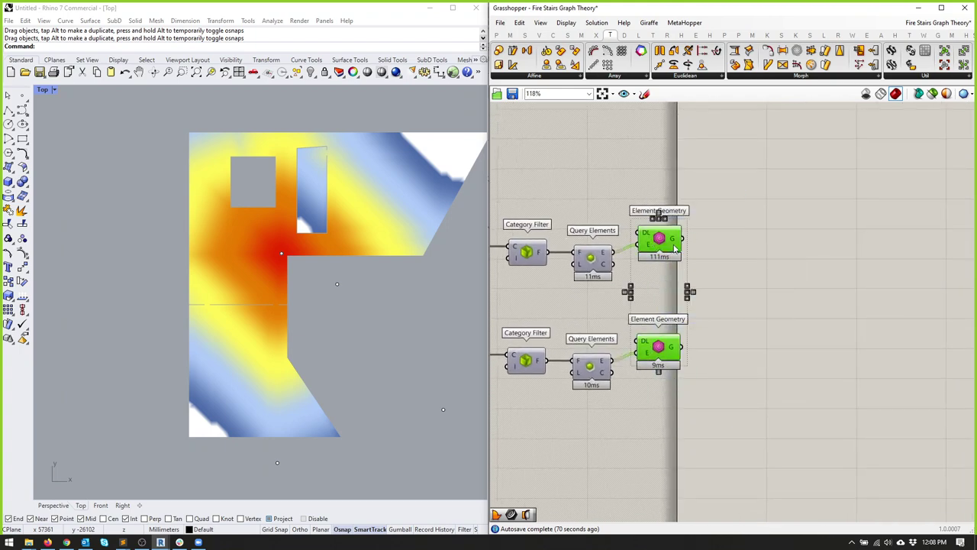
# Step: Delete the Structural Columns query chain, from its Model Categories Picker through to Element Geometry
pyautogui.scroll(-5, 709, 251)
pyautogui.scroll(4, 659, 275)
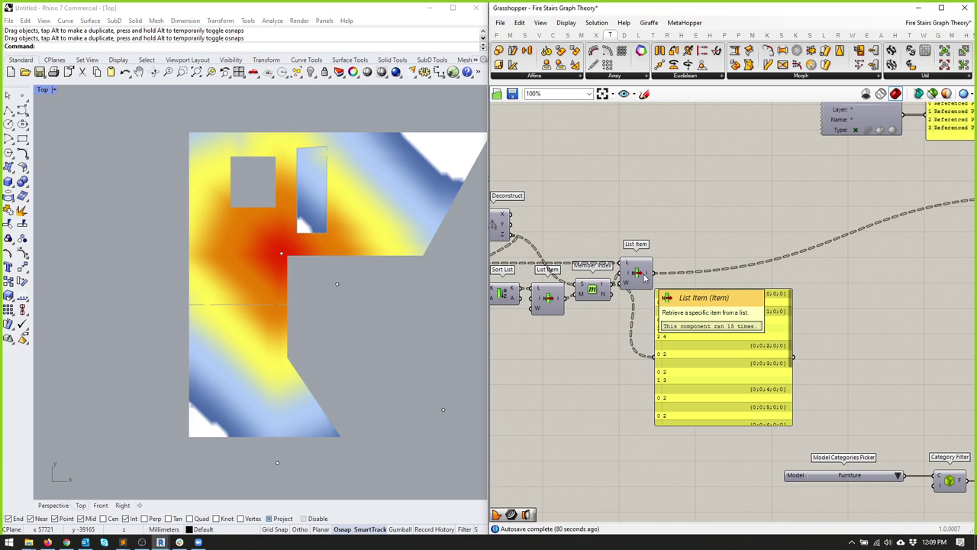
pyautogui.scroll(-4, 662, 280)
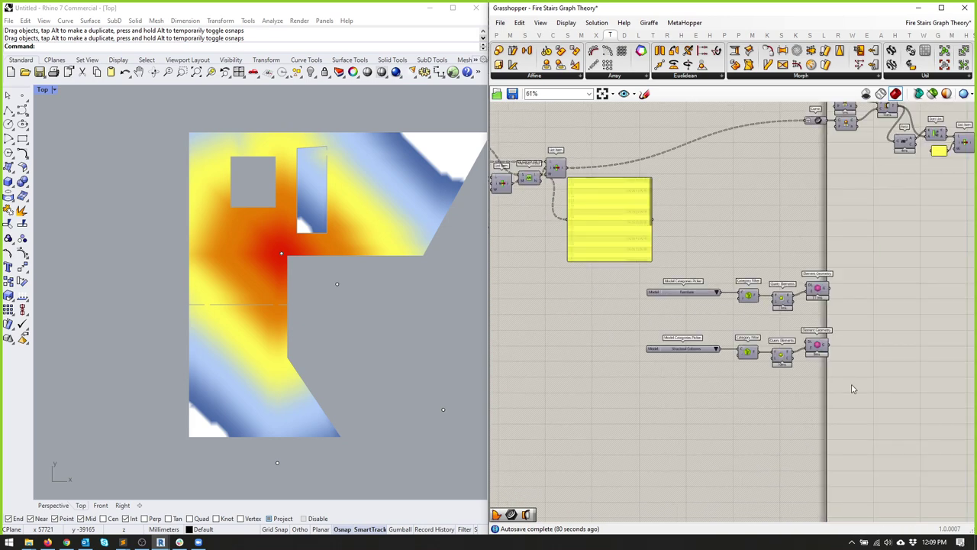
pyautogui.moveTo(912, 386); pyautogui.dragTo(603, 325)
pyautogui.moveTo(695, 355); pyautogui.dragTo(535, 303)
pyautogui.moveTo(678, 311); pyautogui.dragTo(410, 313, button='right')
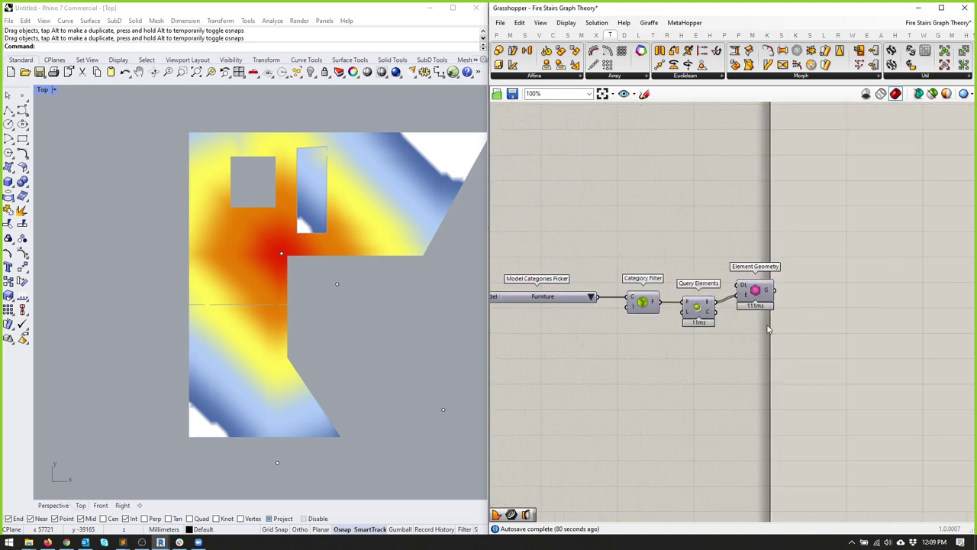
# Step: Reposition the Furniture Element Geometry component beside its Query Elements component
pyautogui.scroll(3, 691, 321)
pyautogui.click(689, 319)
pyautogui.moveTo(691, 321); pyautogui.dragTo(705, 321)
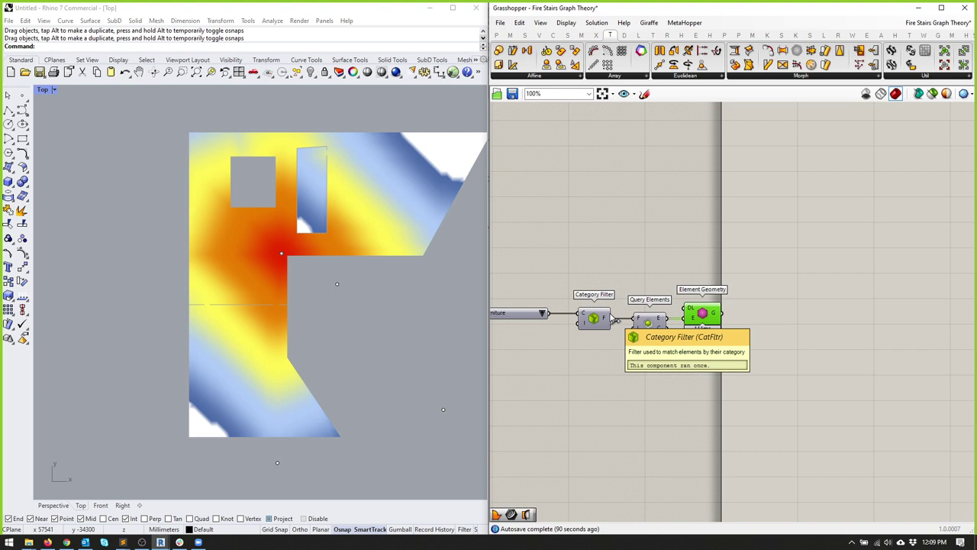
pyautogui.moveTo(614, 320); pyautogui.dragTo(598, 321, button='right')
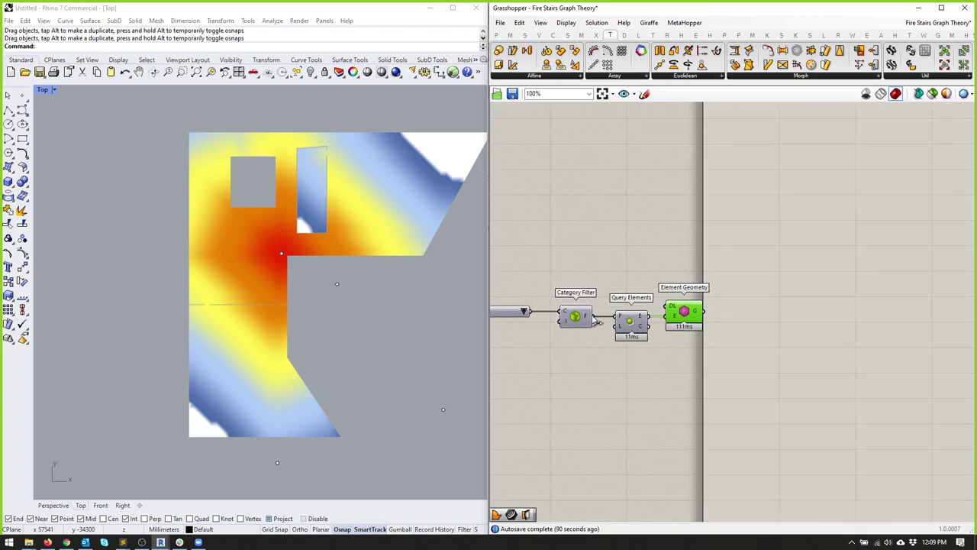
pyautogui.scroll(1, 682, 313)
# Step: Switch to Revit, examine a placeholder coffee table in the 3D view, and return to Rhino and Grasshopper
pyautogui.hotkey('alt', 'Tab')
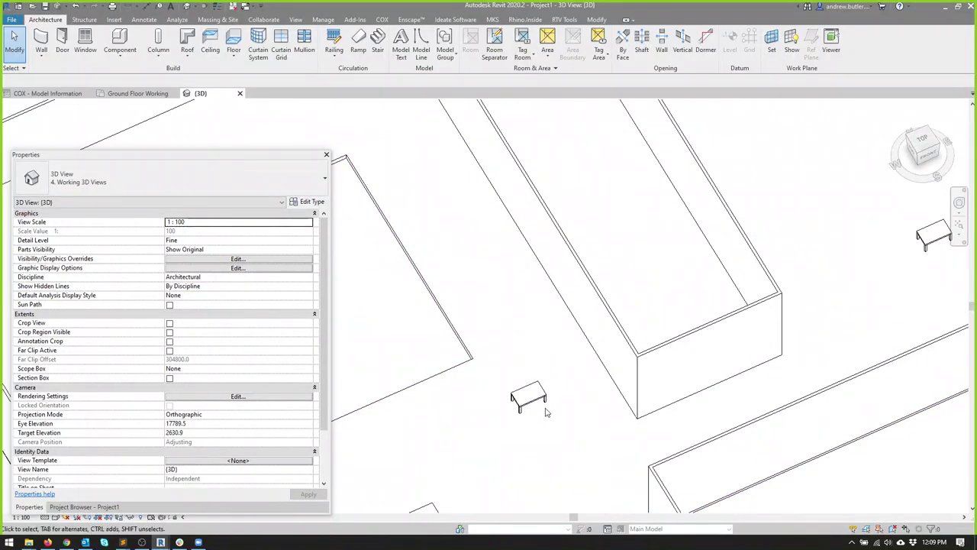
pyautogui.scroll(6, 547, 413)
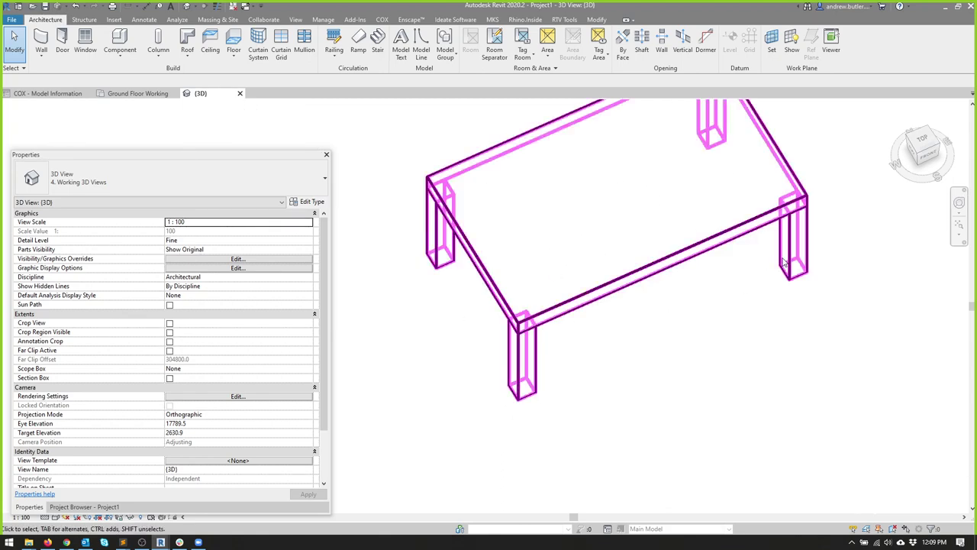
pyautogui.hotkey('alt', 'Tab')
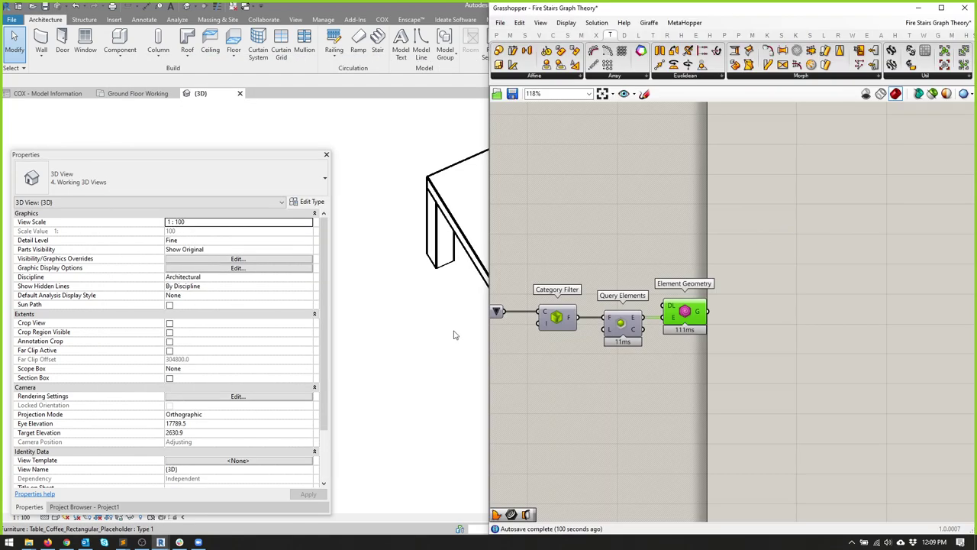
pyautogui.scroll(-2, 733, 214)
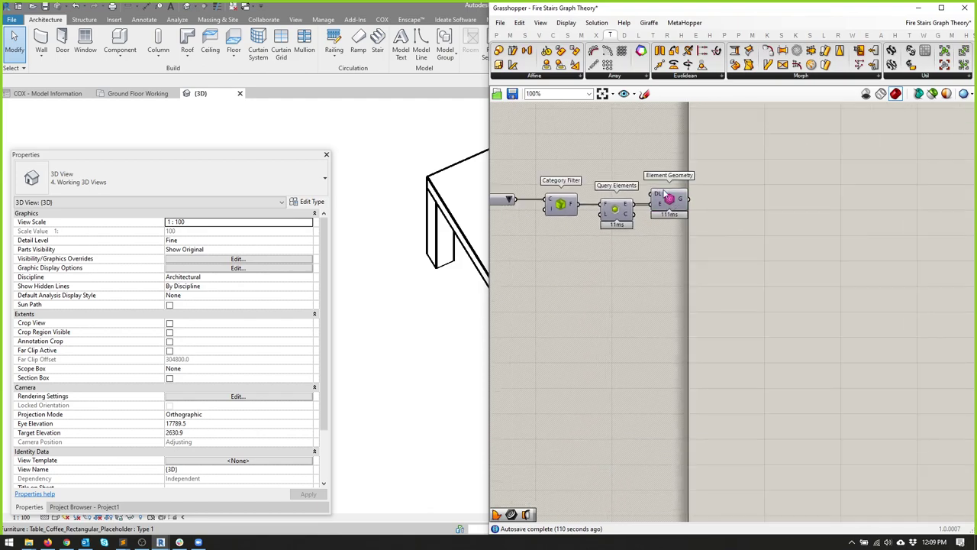
pyautogui.moveTo(612, 17); pyautogui.dragTo(700, 169)
pyautogui.click(404, 300)
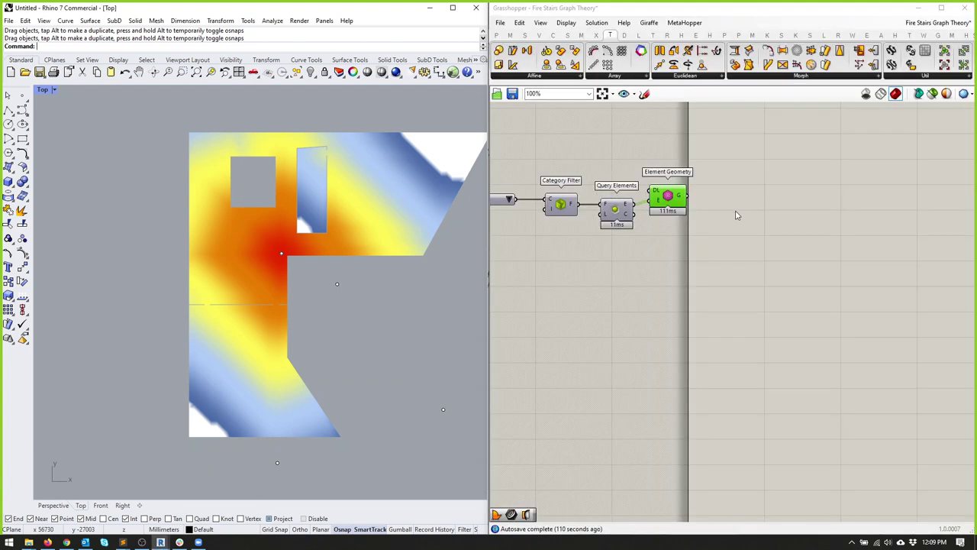
# Step: Add a Mesh Brep component and feed its B input from the G output of the furniture Element Geometry
pyautogui.scroll(3, 737, 214)
pyautogui.moveTo(641, 260); pyautogui.dragTo(641, 253)
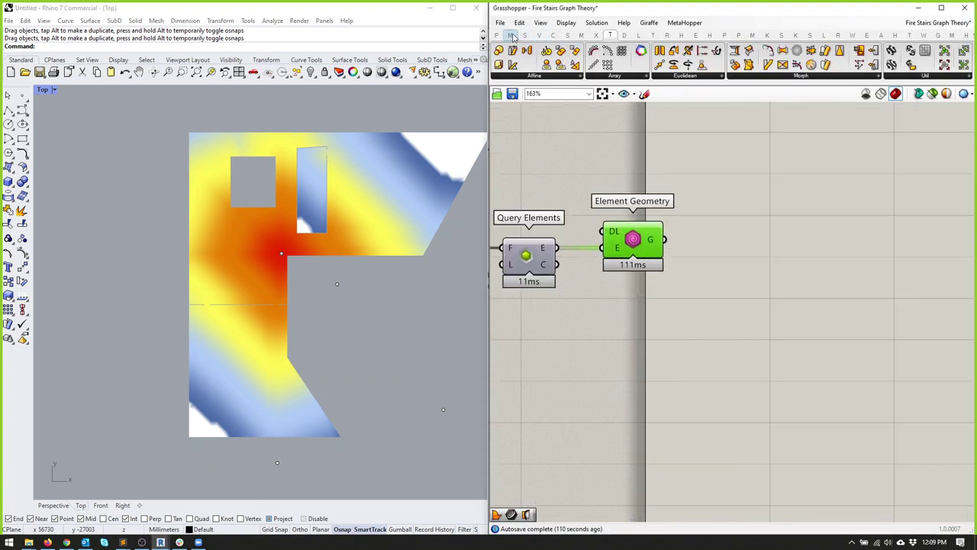
pyautogui.click(513, 36)
pyautogui.click(582, 36)
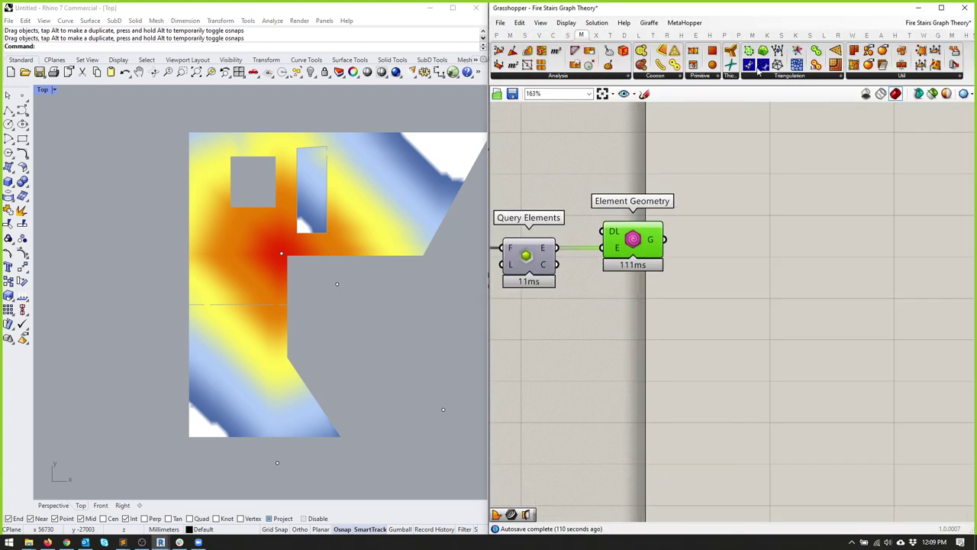
pyautogui.moveTo(754, 319); pyautogui.dragTo(689, 287)
pyautogui.moveTo(718, 299); pyautogui.dragTo(726, 286)
pyautogui.moveTo(729, 250); pyautogui.dragTo(724, 259)
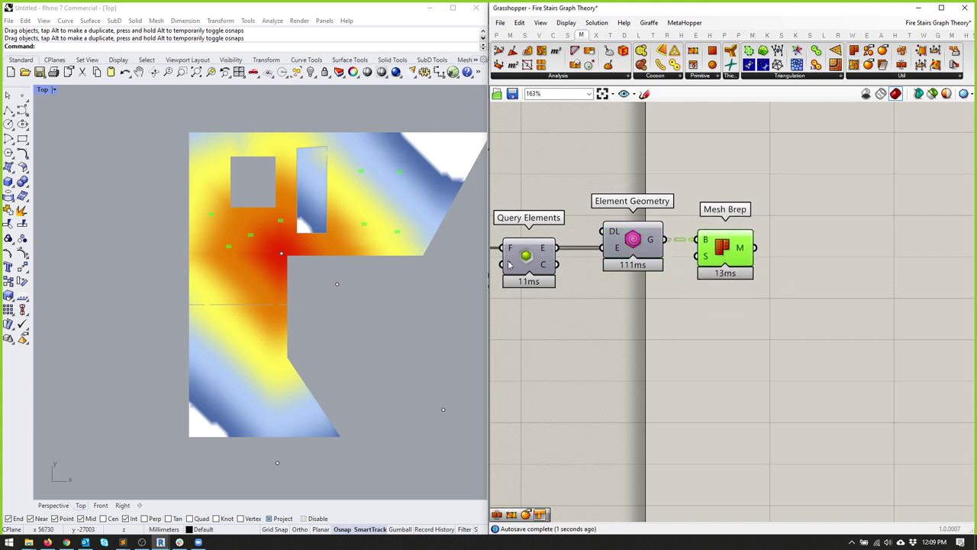
# Step: Inspect the meshed furniture in the Top view, and look closely at one table in the Perspective view
pyautogui.scroll(10, 316, 249)
pyautogui.scroll(5, 327, 222)
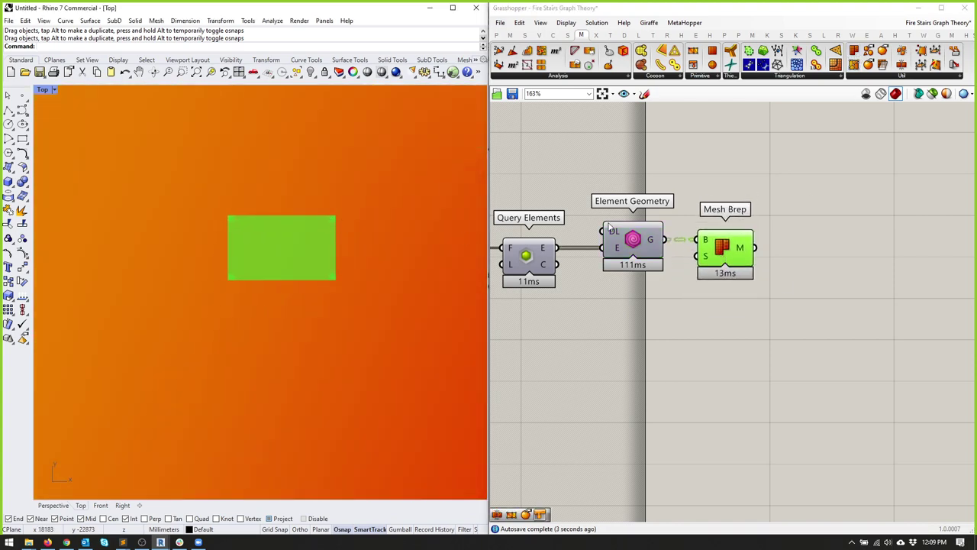
pyautogui.doubleClick(42, 89)
pyautogui.doubleClick(281, 90)
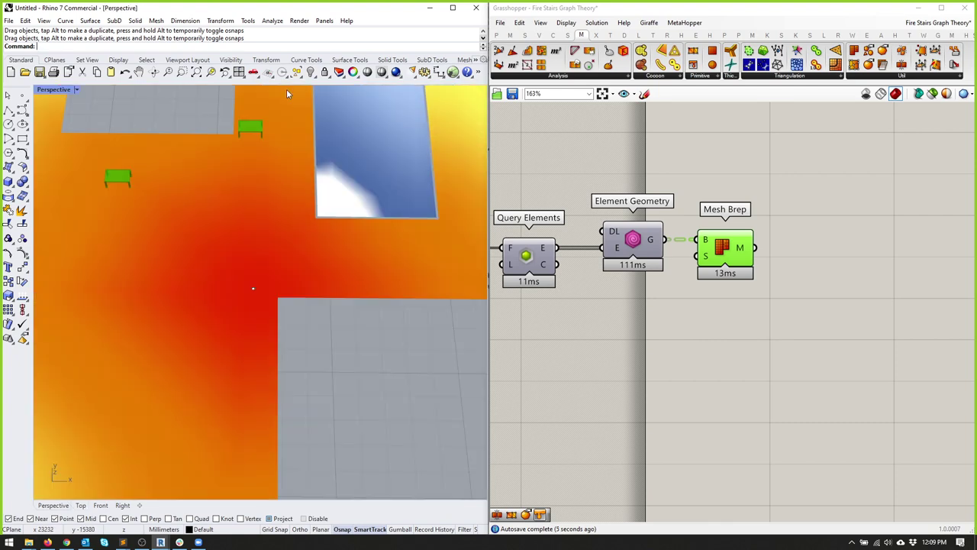
pyautogui.scroll(5, 286, 89)
pyautogui.moveTo(252, 124); pyautogui.dragTo(298, 231, button='right')
pyautogui.scroll(3, 298, 231)
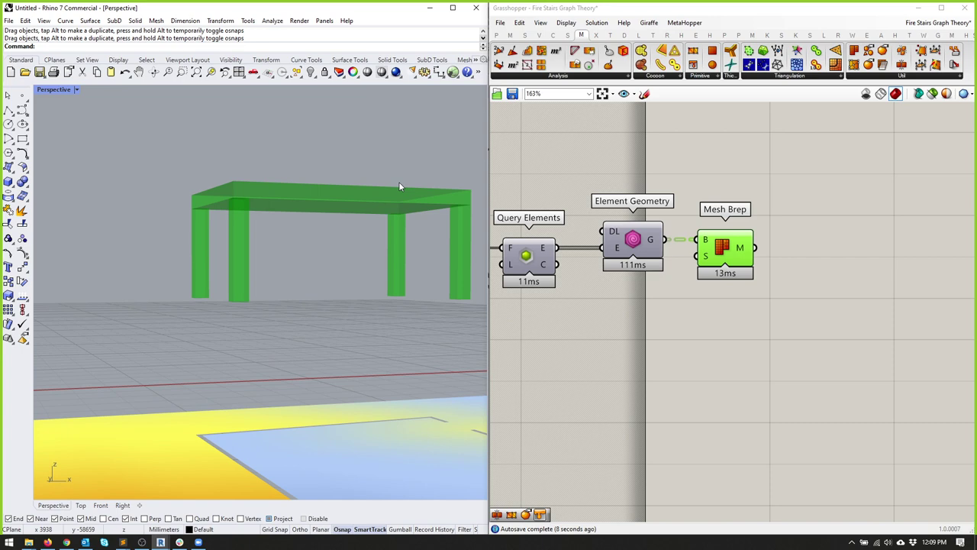
# Step: Add a panel to the right of Mesh Brep, connect it to the M output and enlarge it
pyautogui.click(496, 36)
pyautogui.moveTo(646, 66); pyautogui.dragTo(805, 269)
pyautogui.moveTo(754, 248); pyautogui.dragTo(779, 246)
pyautogui.moveTo(779, 246); pyautogui.dragTo(694, 204, button='right')
pyautogui.moveTo(836, 263); pyautogui.dragTo(972, 377)
pyautogui.moveTo(690, 265); pyautogui.dragTo(628, 206, button='right')
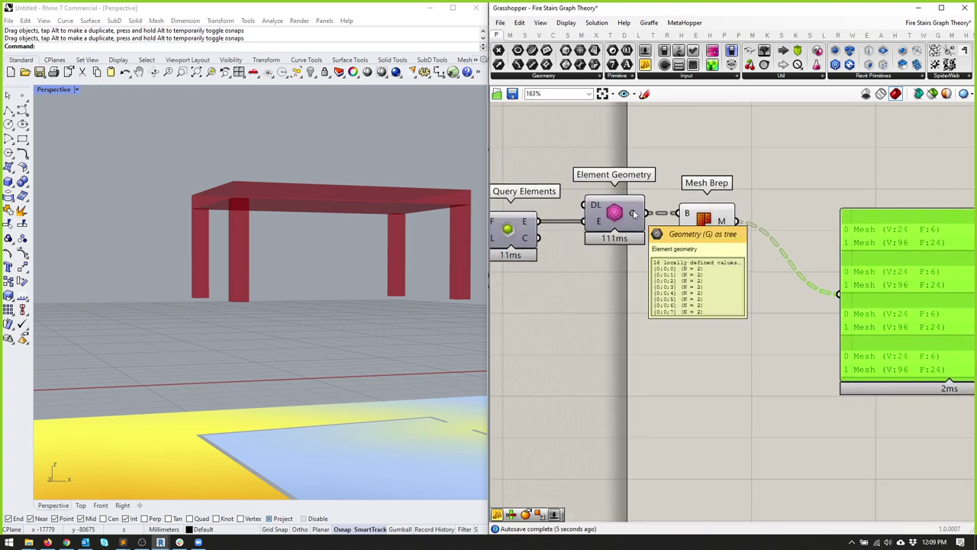
# Step: Simplify the data tree on the G output of the furniture Element Geometry
pyautogui.rightClick(633, 213)
pyautogui.click(654, 285)
pyautogui.moveTo(791, 281); pyautogui.dragTo(598, 241, button='right')
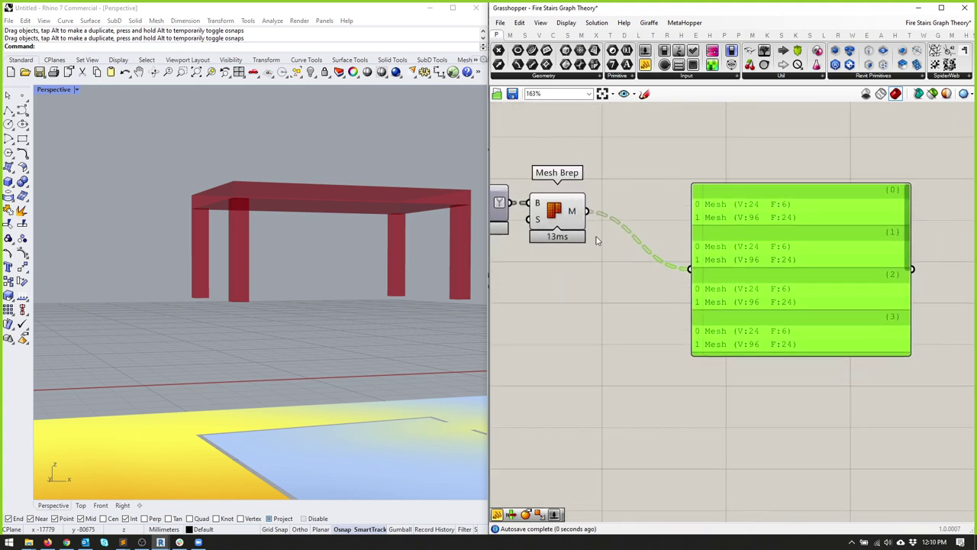
pyautogui.moveTo(714, 230); pyautogui.dragTo(827, 233, button='right')
pyautogui.moveTo(595, 207)
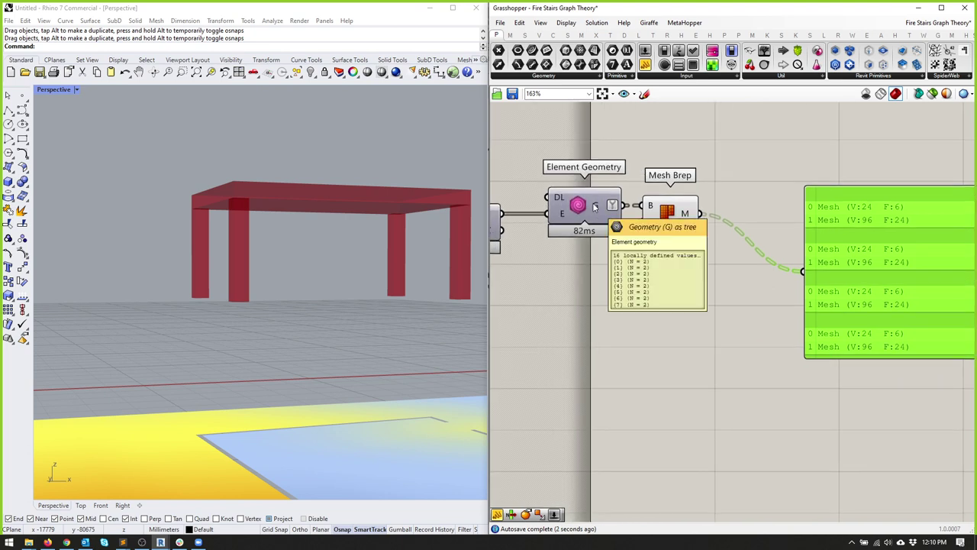
# Step: Connect the panel to the Element Geometry output instead and compare the listed branches with the table geometry
pyautogui.moveTo(623, 207); pyautogui.dragTo(752, 304)
pyautogui.moveTo(751, 303); pyautogui.dragTo(646, 298, button='right')
pyautogui.scroll(-3, 825, 278)
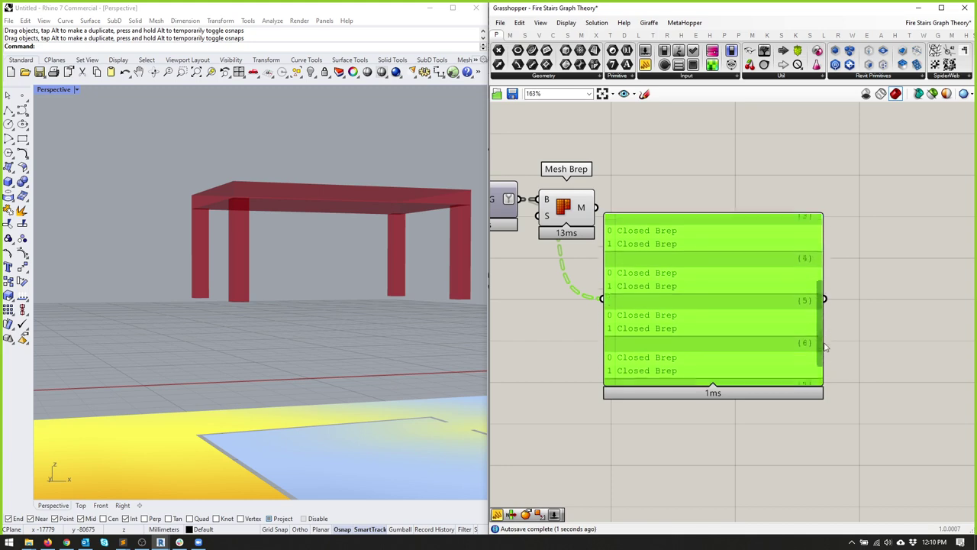
pyautogui.moveTo(586, 302); pyautogui.dragTo(928, 308, button='right')
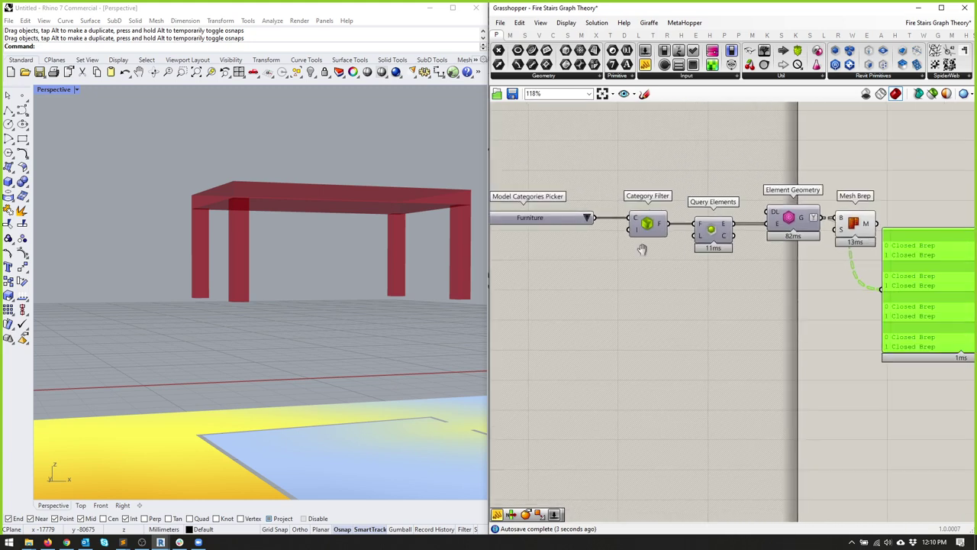
pyautogui.moveTo(644, 247); pyautogui.dragTo(759, 311, button='right')
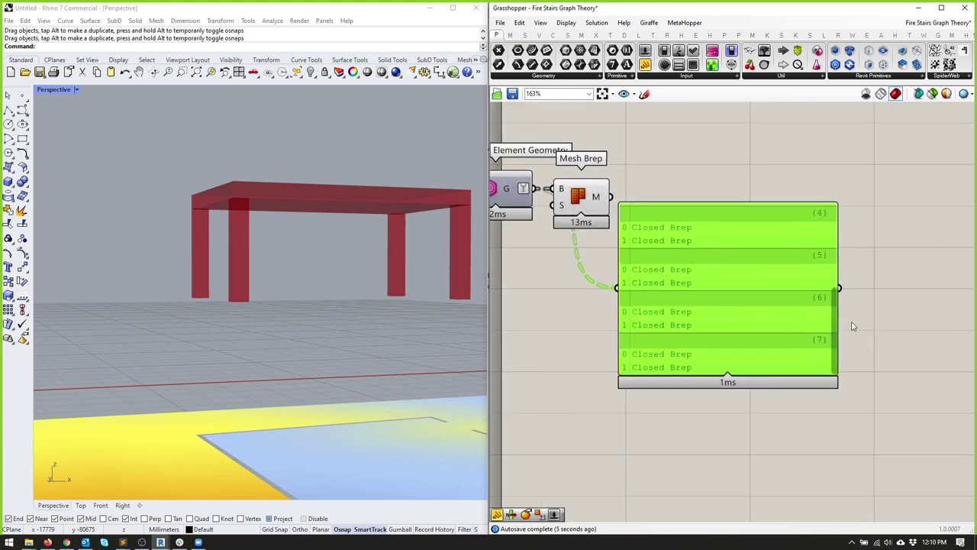
pyautogui.moveTo(837, 329); pyautogui.dragTo(843, 224)
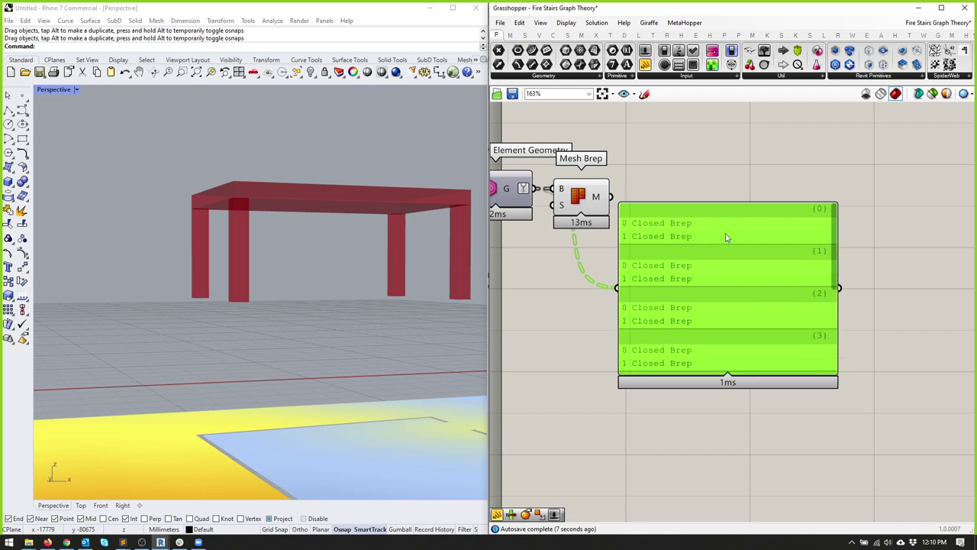
pyautogui.moveTo(328, 212)
pyautogui.mouseDown(button='right')
pyautogui.moveTo(382, 229)
pyautogui.moveTo(358, 206)
pyautogui.moveTo(320, 194)
pyautogui.moveTo(321, 229)
pyautogui.moveTo(336, 214)
pyautogui.mouseUp(button='right')
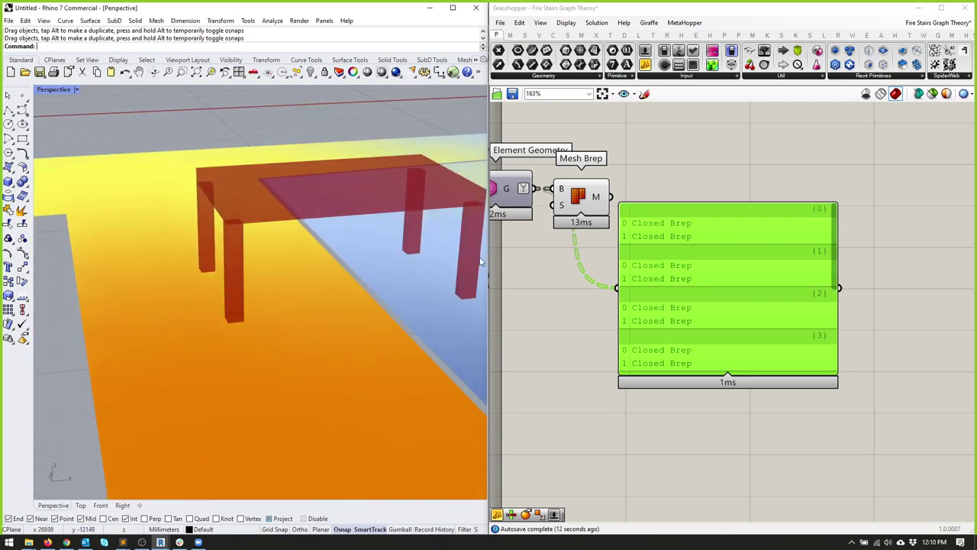
# Step: Add a List Item component, feed its list input from Element Geometry, and move Mesh Brep below it
pyautogui.click(524, 36)
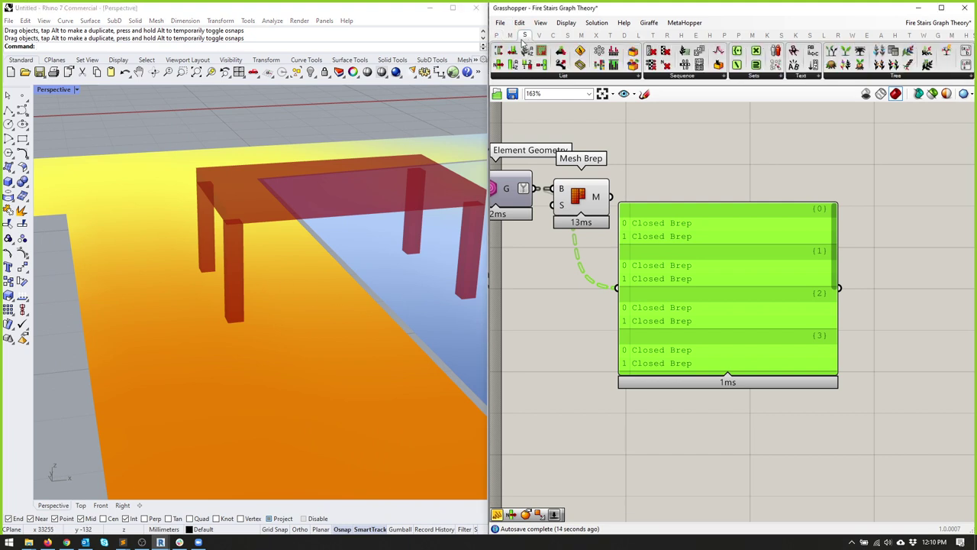
pyautogui.moveTo(498, 64); pyautogui.dragTo(721, 274)
pyautogui.moveTo(321, 275); pyautogui.dragTo(382, 263, button='right')
pyautogui.moveTo(579, 197); pyautogui.dragTo(573, 288)
pyautogui.moveTo(533, 188); pyautogui.dragTo(642, 155)
# Step: Flatten the L input of List Item and shift the component slightly beside Element Geometry
pyautogui.rightClick(649, 156)
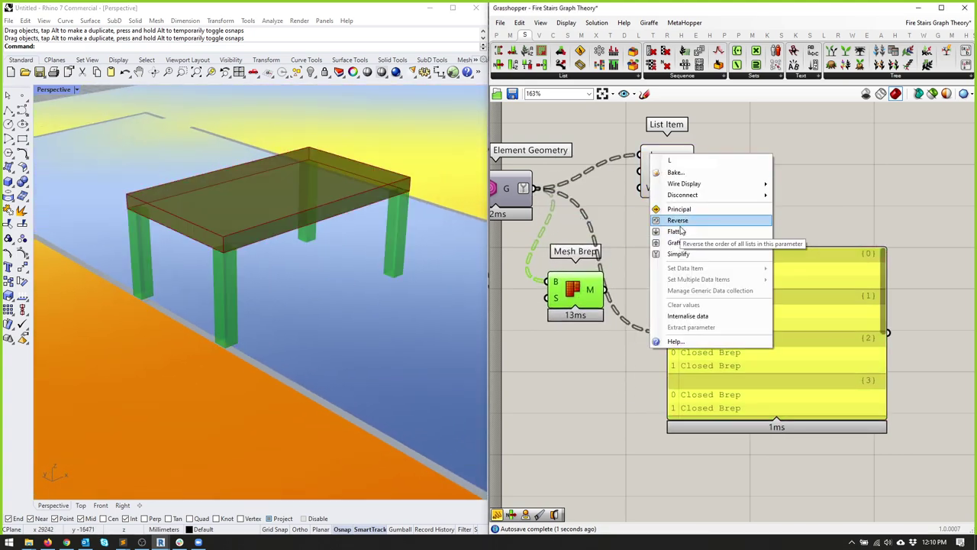
pyautogui.click(679, 231)
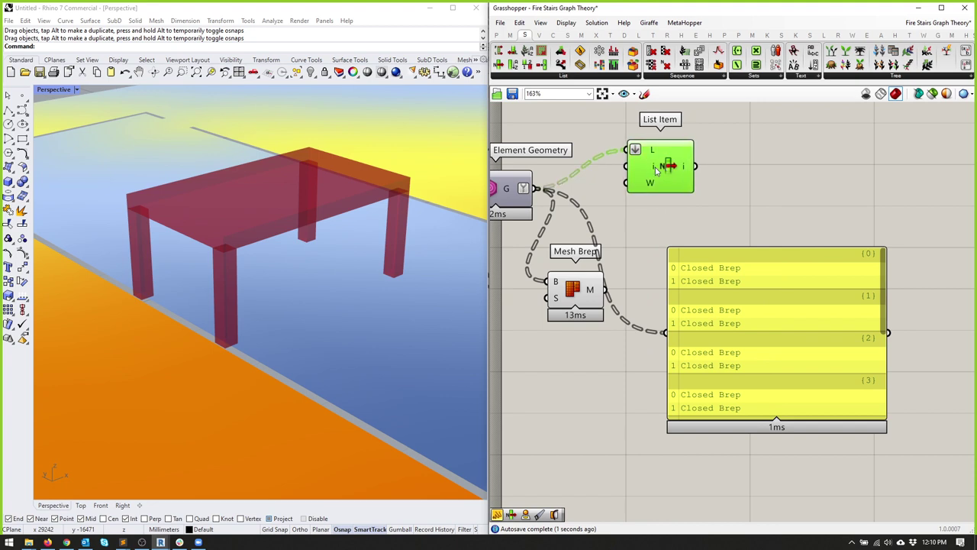
pyautogui.rightClick(656, 172)
pyautogui.click(784, 274)
pyautogui.moveTo(655, 171); pyautogui.dragTo(655, 179)
pyautogui.middleClick(655, 179)
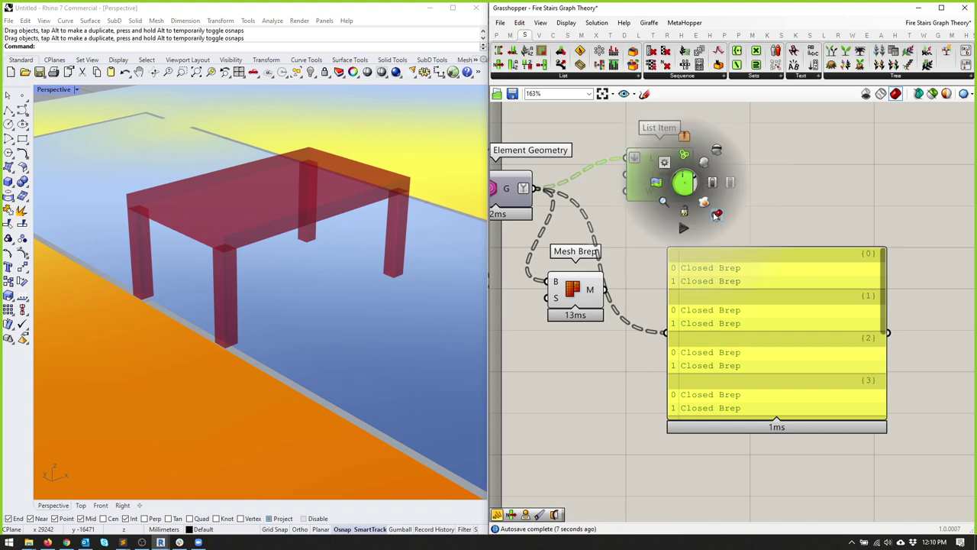
pyautogui.click(685, 175)
# Step: Reconnect the panel to the item output of List Item and place it below that component
pyautogui.moveTo(349, 255); pyautogui.dragTo(401, 220, button='right')
pyautogui.moveTo(701, 227); pyautogui.dragTo(669, 332)
pyautogui.moveTo(706, 294); pyautogui.dragTo(727, 284)
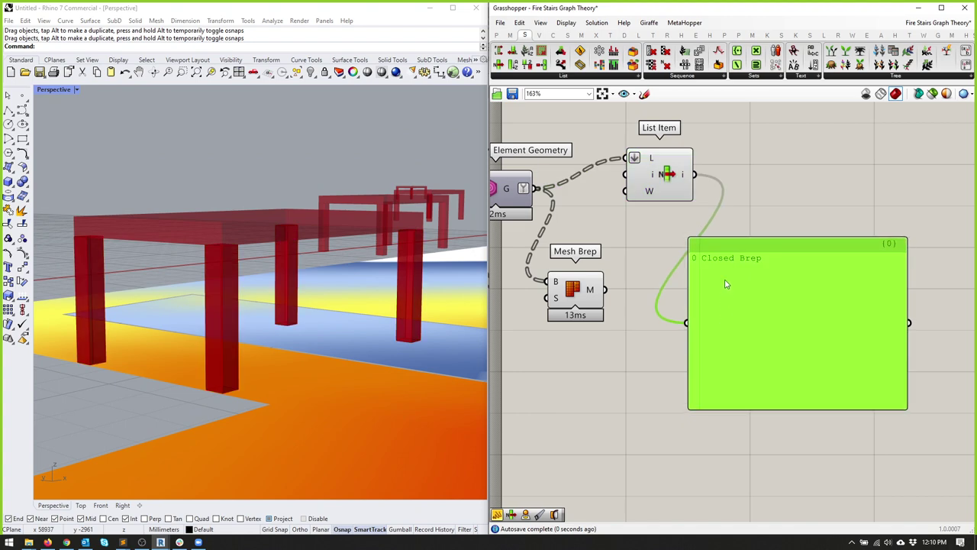
pyautogui.moveTo(608, 227); pyautogui.dragTo(623, 215, button='right')
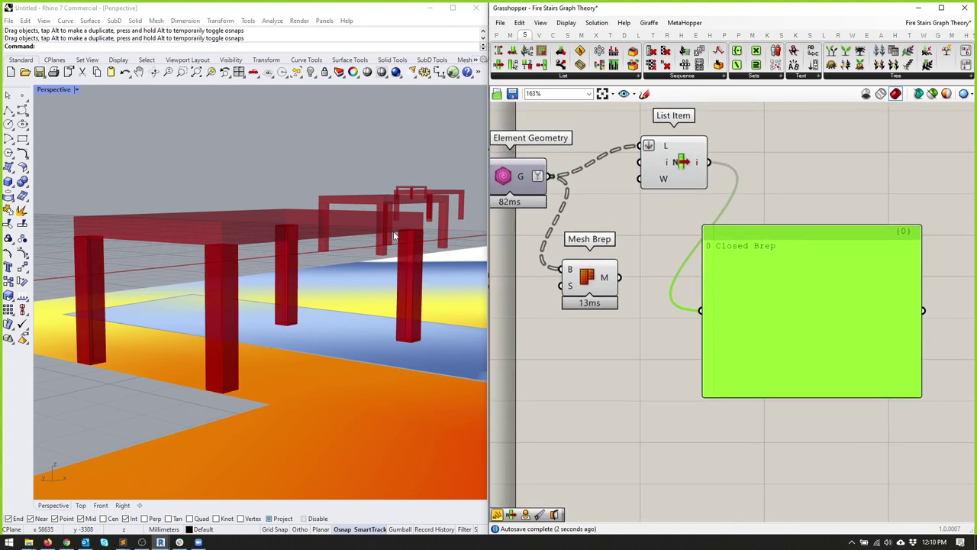
# Step: Inspect the table geometry selected by List Item from several angles, shifting List Item and its panel slightly
pyautogui.moveTo(328, 252); pyautogui.dragTo(359, 233, button='right')
pyautogui.moveTo(675, 163); pyautogui.dragTo(664, 173)
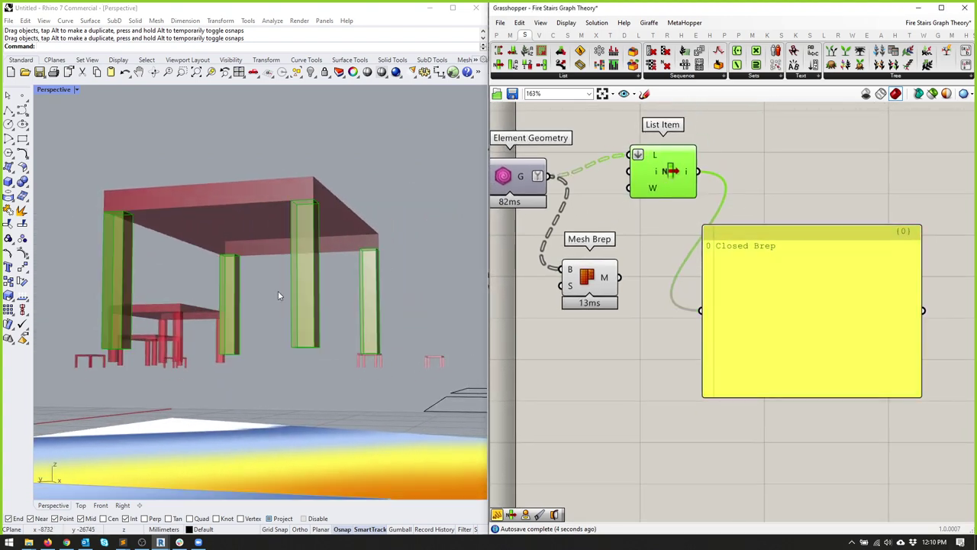
pyautogui.moveTo(279, 292); pyautogui.dragTo(184, 351, button='right')
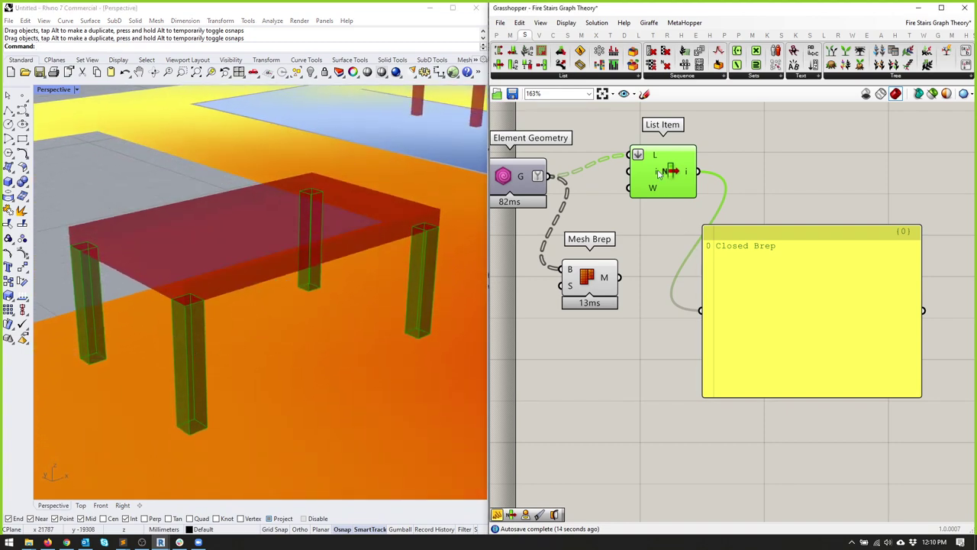
pyautogui.moveTo(670, 169); pyautogui.dragTo(658, 172)
pyautogui.moveTo(739, 249); pyautogui.dragTo(733, 230)
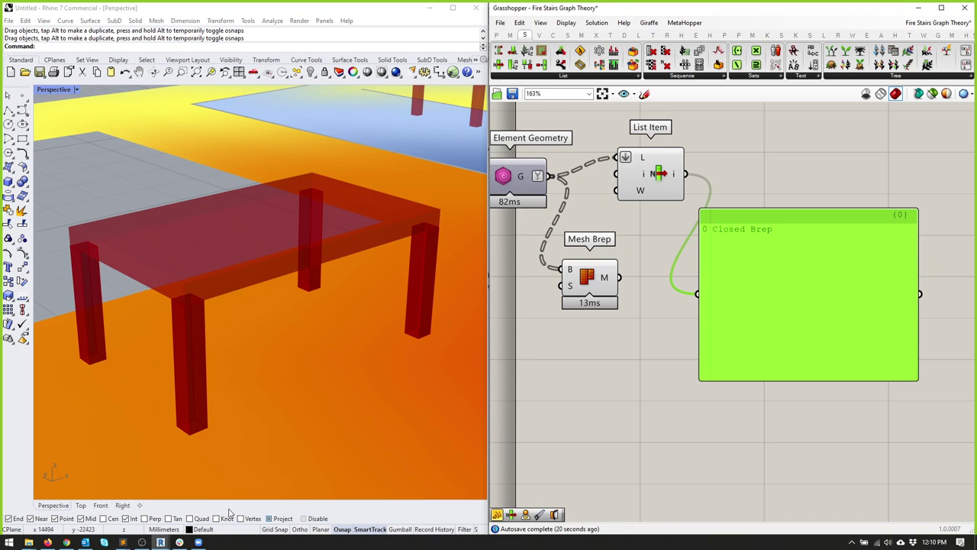
pyautogui.moveTo(96, 373); pyautogui.dragTo(272, 281, button='right')
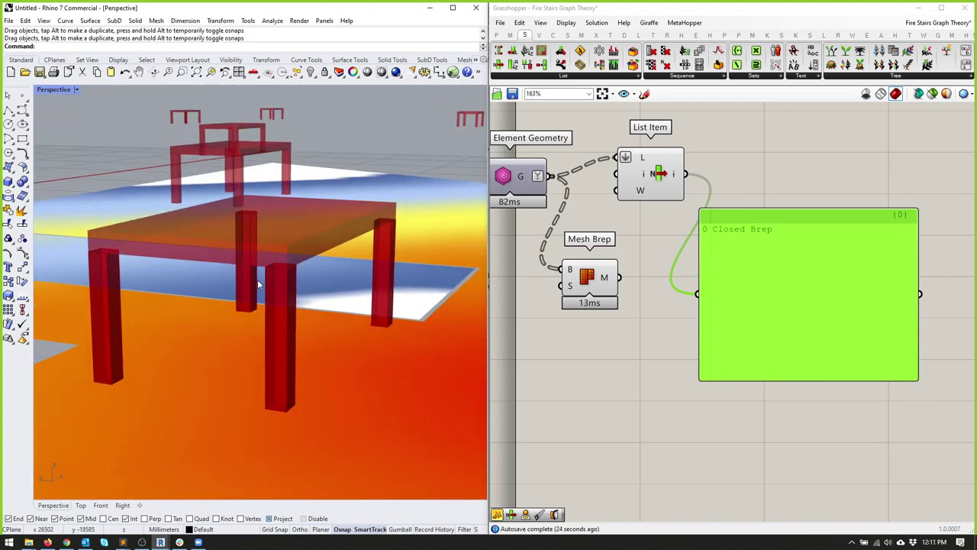
# Step: Add a Deconstruct Brep component fed by the List Item output and examine the table-leg corners
pyautogui.click(569, 36)
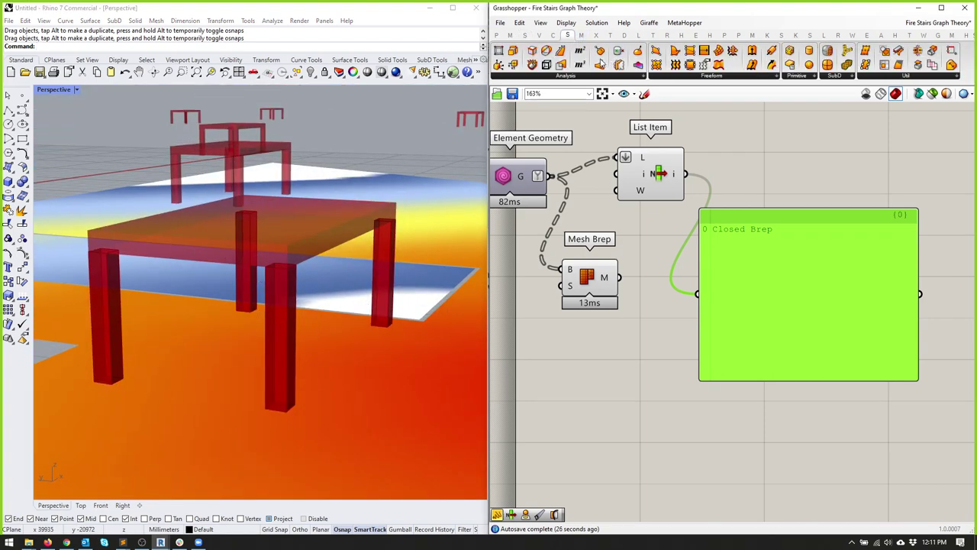
pyautogui.moveTo(769, 175); pyautogui.dragTo(764, 176)
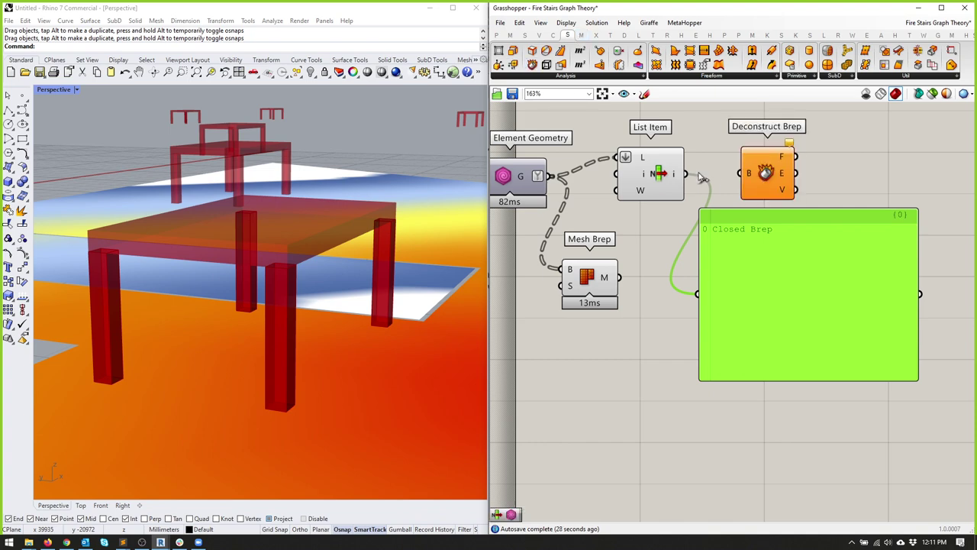
pyautogui.moveTo(685, 174); pyautogui.dragTo(733, 174)
pyautogui.moveTo(760, 130); pyautogui.dragTo(749, 130)
pyautogui.moveTo(229, 306); pyautogui.dragTo(279, 369, button='right')
pyautogui.scroll(3, 279, 370)
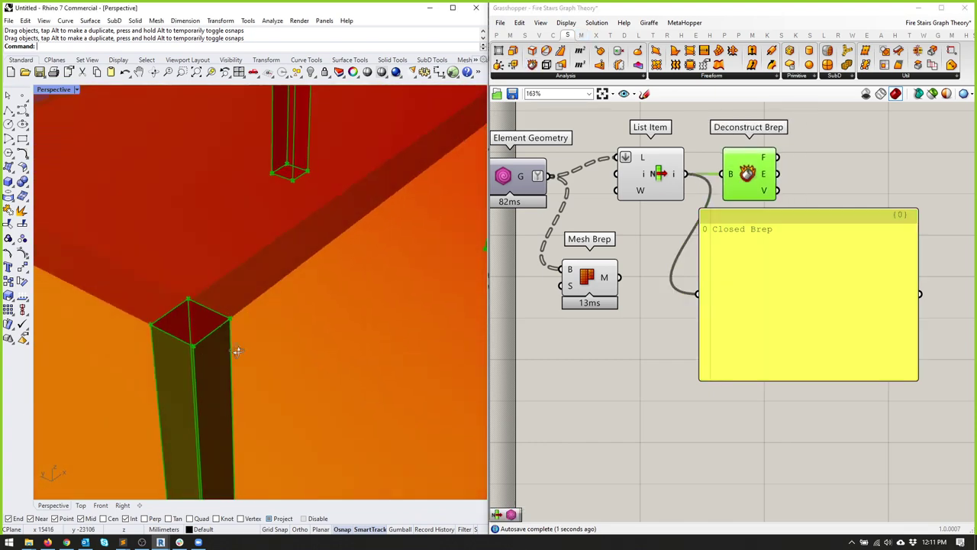
pyautogui.scroll(-5, 219, 349)
pyautogui.moveTo(218, 349); pyautogui.dragTo(371, 306, button='right')
# Step: Delete List Item, Deconstruct Brep and the panel, and move Mesh Brep up beside Element Geometry
pyautogui.moveTo(745, 218); pyautogui.dragTo(617, 147)
pyautogui.press('Delete')
pyautogui.press('Delete')
pyautogui.moveTo(589, 281); pyautogui.dragTo(631, 196)
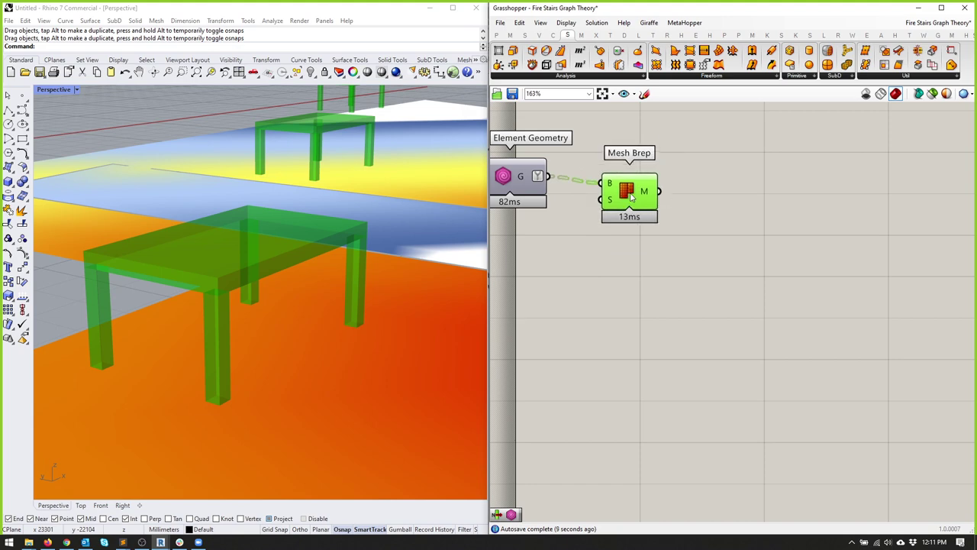
# Step: Align Mesh Brep with the Element Geometry output and add a Mesh Shadow component after it
pyautogui.click(611, 36)
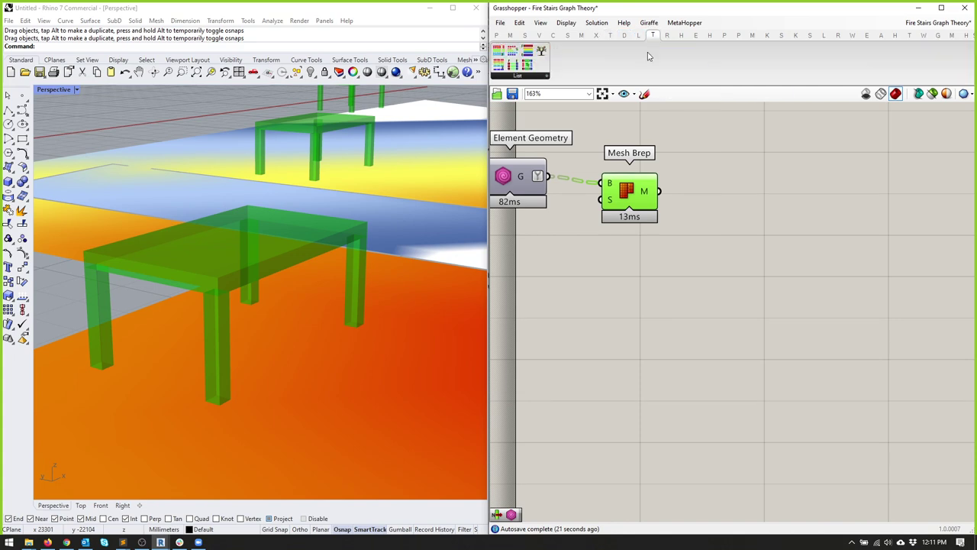
pyautogui.moveTo(622, 183)
pyautogui.mouseDown()
pyautogui.moveTo(624, 144)
pyautogui.moveTo(639, 174)
pyautogui.mouseUp()
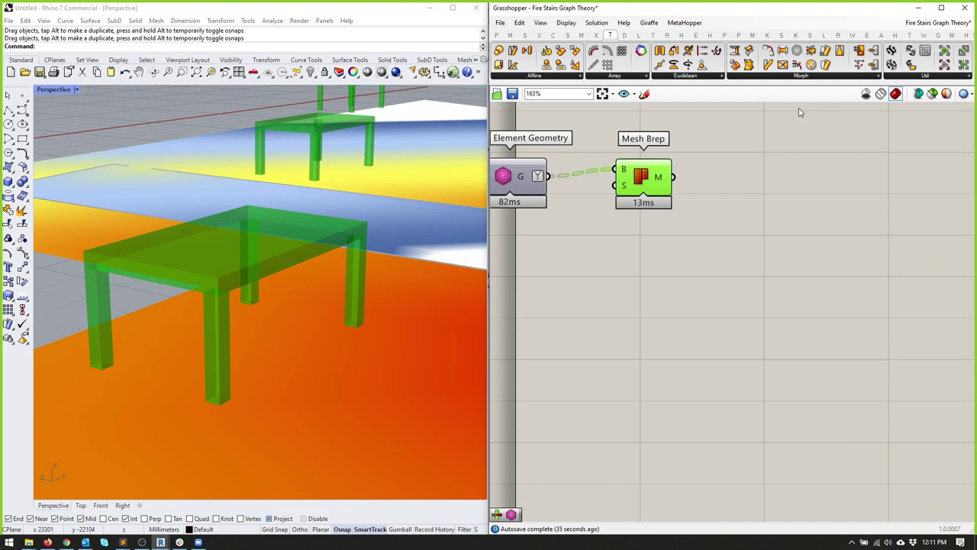
pyautogui.click(581, 35)
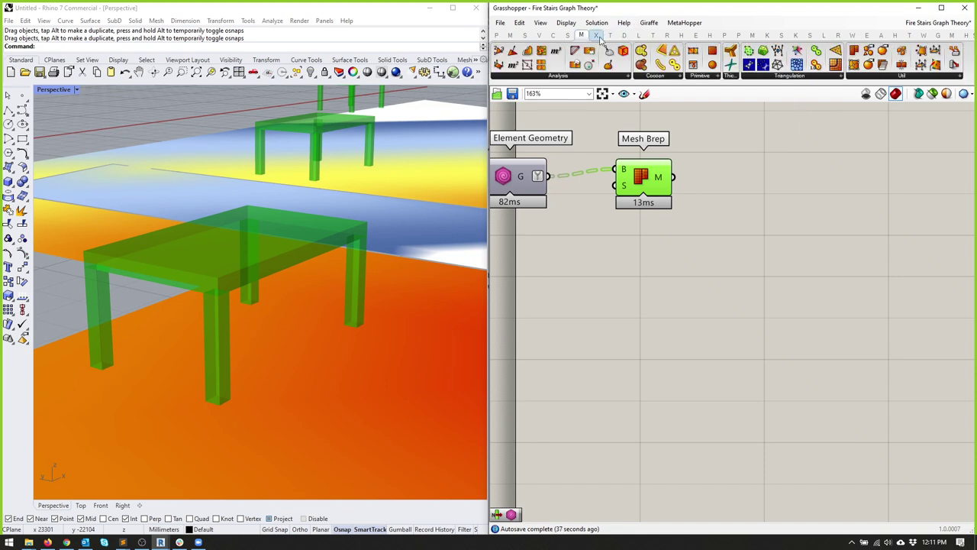
pyautogui.moveTo(651, 173); pyautogui.dragTo(646, 181)
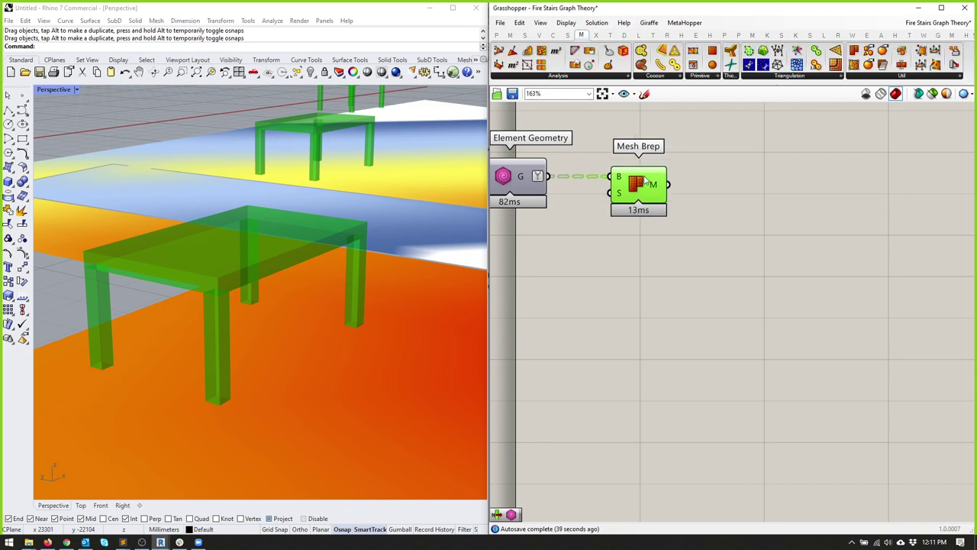
pyautogui.click(880, 77)
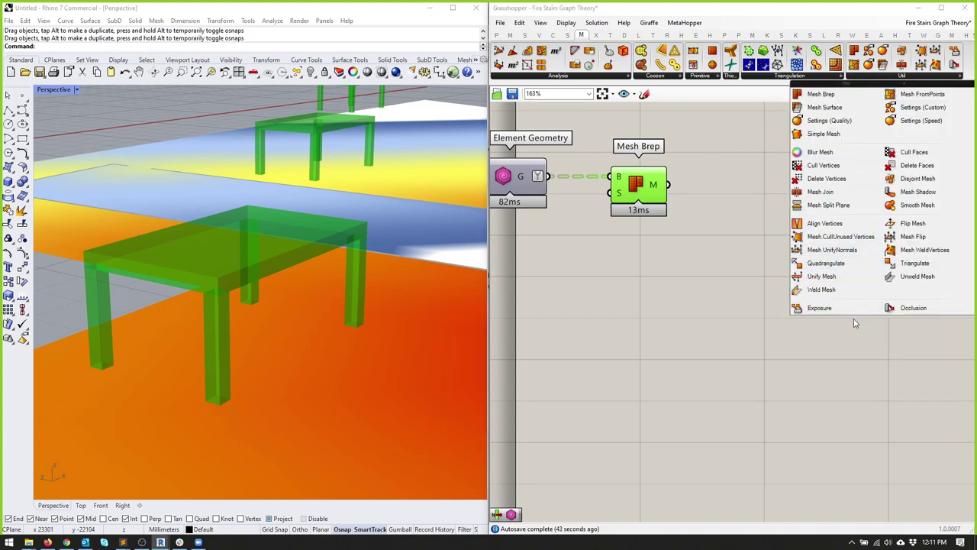
pyautogui.moveTo(918, 192); pyautogui.dragTo(798, 202)
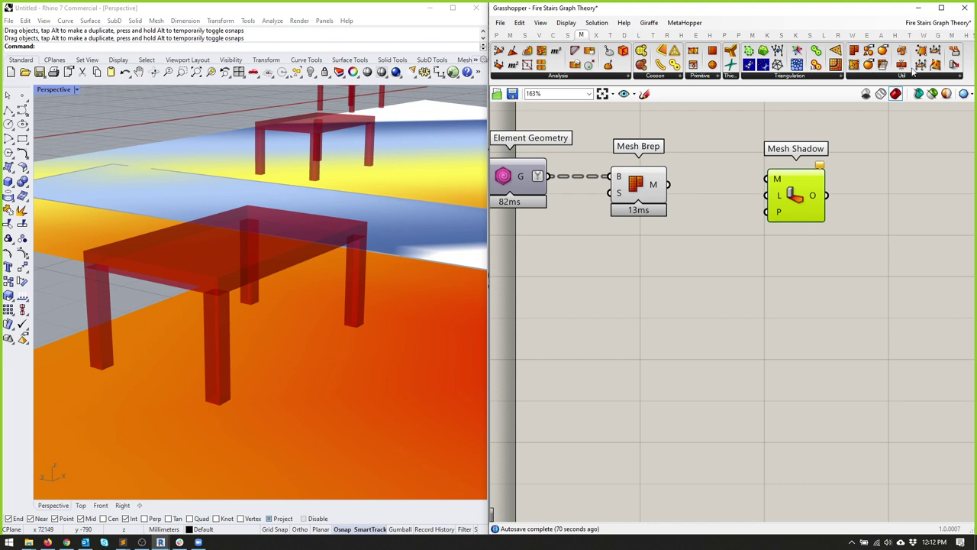
# Step: Insert a Mesh Join component between Mesh Brep and Mesh Shadow, wiring its joined mesh to Mesh Shadow's M input
pyautogui.moveTo(902, 64); pyautogui.dragTo(692, 189)
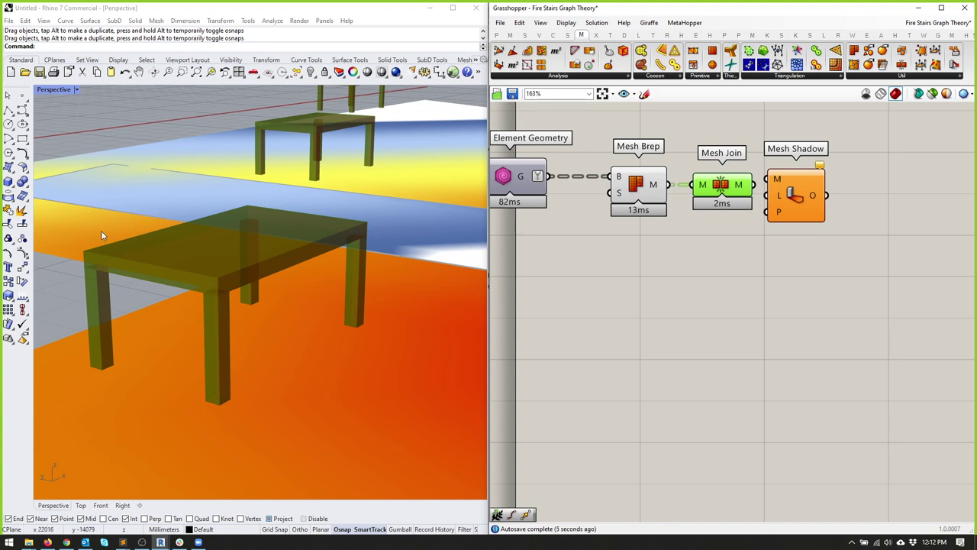
pyautogui.moveTo(822, 200); pyautogui.dragTo(840, 213)
pyautogui.moveTo(754, 184); pyautogui.dragTo(802, 195)
# Step: Add a Unit Z vector, connect it to Mesh Shadow's L input, and set a number on its F input
pyautogui.click(539, 35)
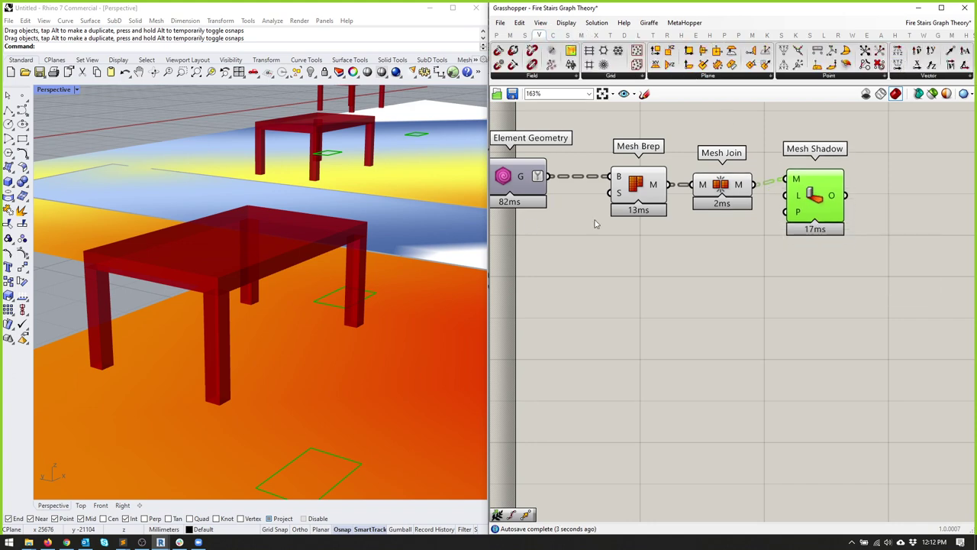
pyautogui.moveTo(930, 66); pyautogui.dragTo(811, 206)
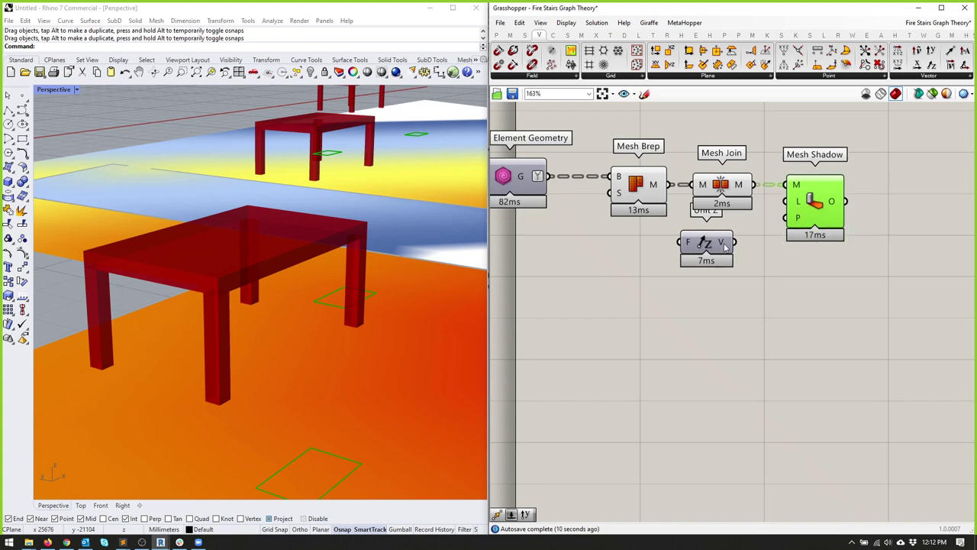
pyautogui.moveTo(727, 244); pyautogui.dragTo(787, 201)
pyautogui.rightClick(688, 242)
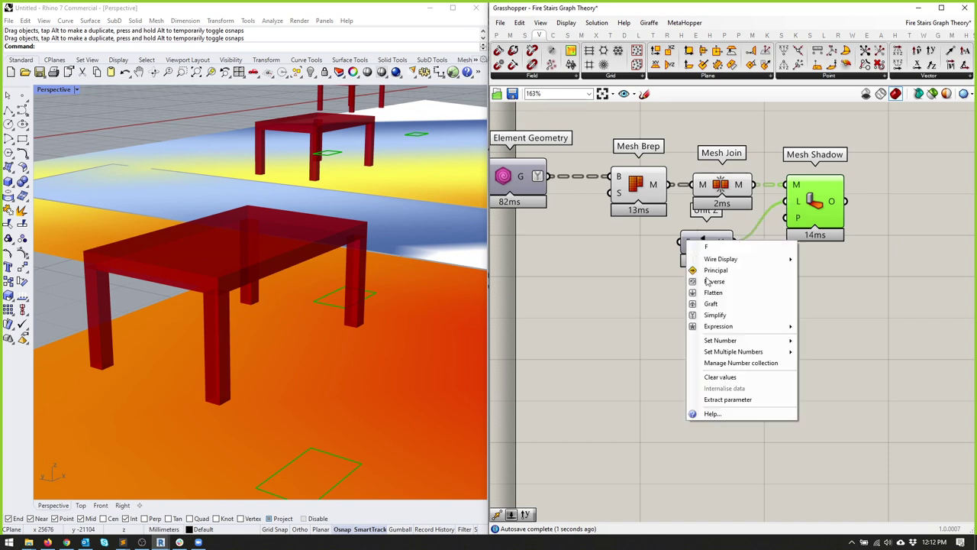
pyautogui.moveTo(739, 347)
pyautogui.click(817, 343)
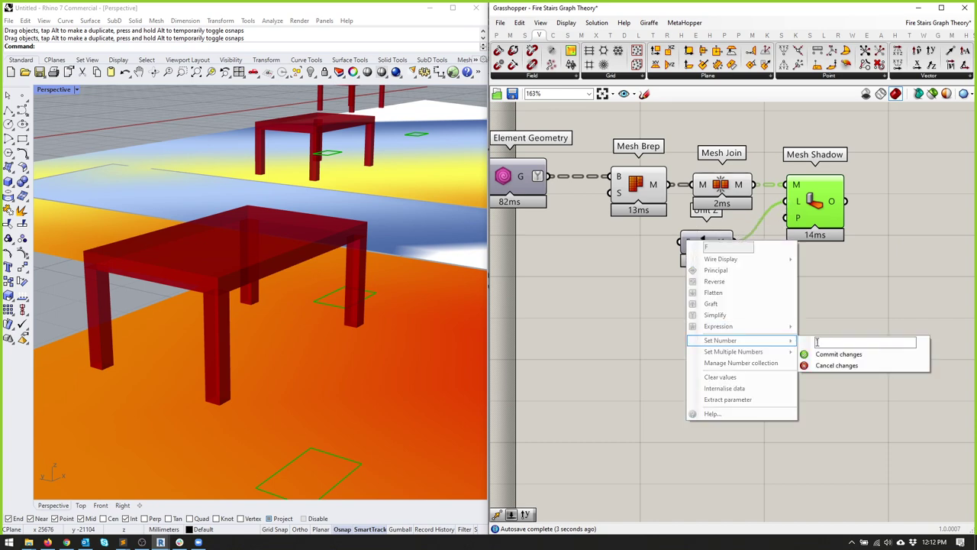
pyautogui.click(814, 354)
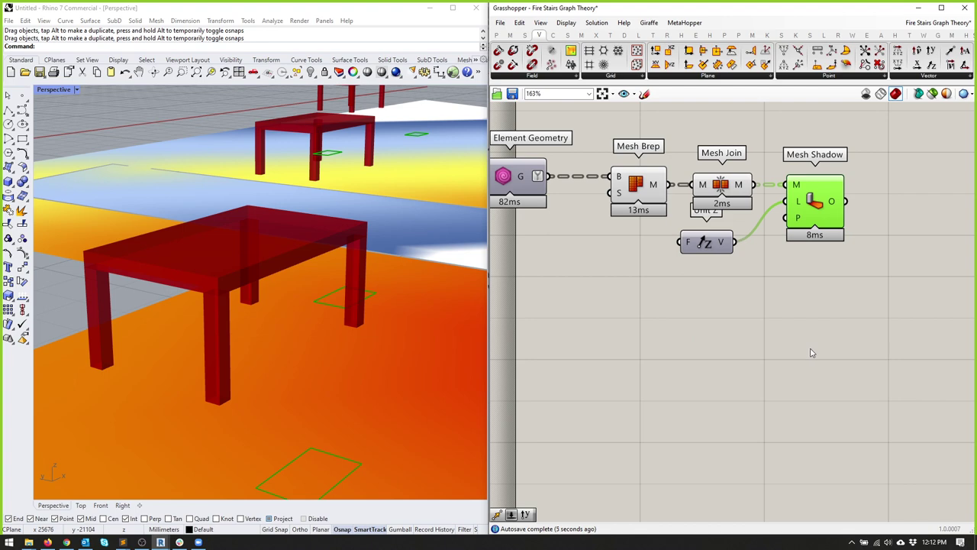
# Step: Add an XY Plane component, connect it to Mesh Shadow's P input, and check the projected table outlines on the floor
pyautogui.click(650, 66)
pyautogui.click(702, 300)
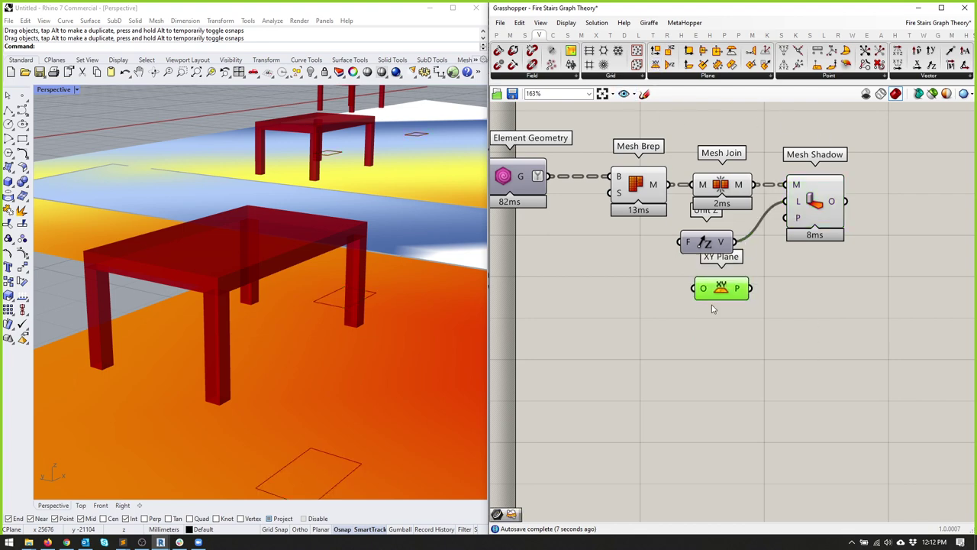
pyautogui.moveTo(736, 313); pyautogui.dragTo(797, 219)
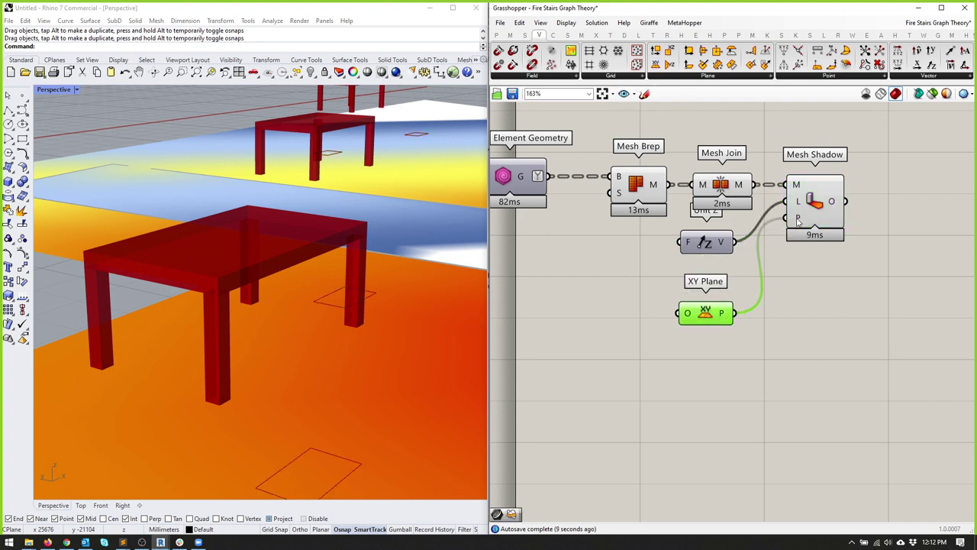
pyautogui.scroll(-5, 314, 389)
pyautogui.moveTo(313, 388); pyautogui.dragTo(316, 445, button='right')
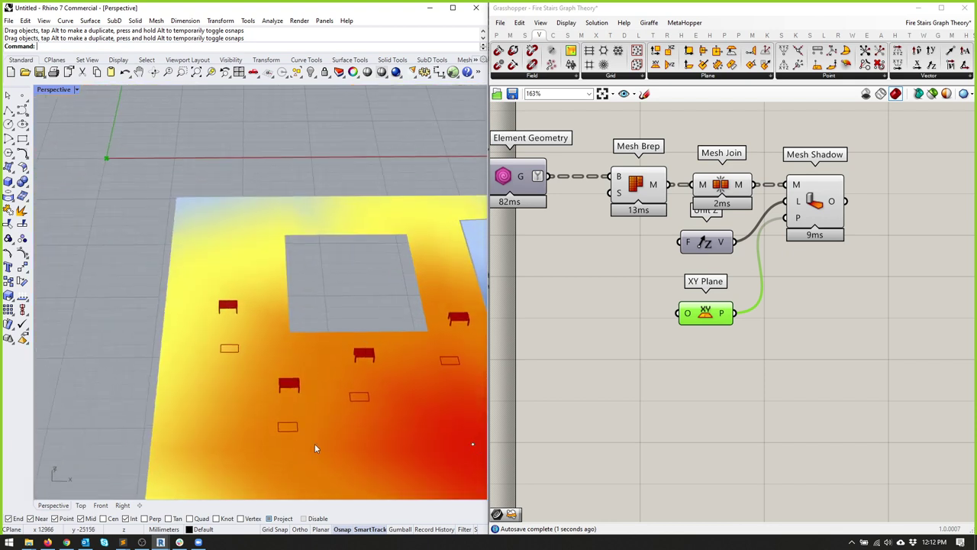
pyautogui.scroll(3, 240, 287)
pyautogui.scroll(2, 230, 280)
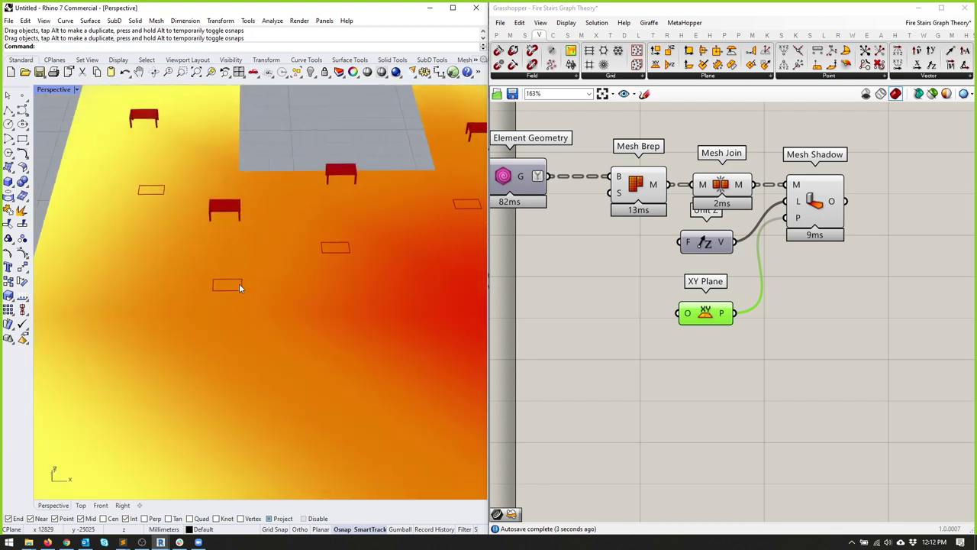
pyautogui.moveTo(239, 287); pyautogui.dragTo(243, 300, button='right')
pyautogui.moveTo(191, 263); pyautogui.dragTo(305, 343, button='right')
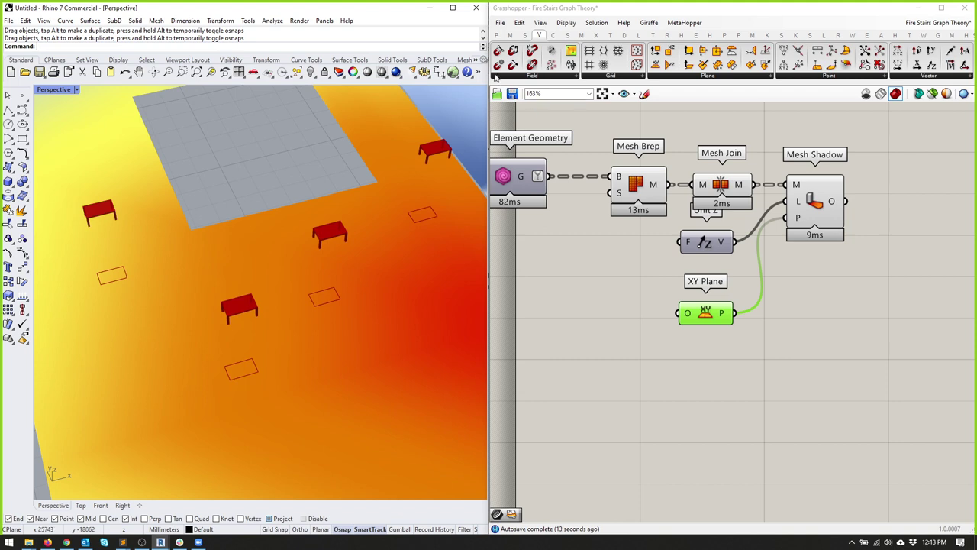
# Step: Add a panel connected to Mesh Shadow's O output and enlarge it to list all branches
pyautogui.click(497, 35)
pyautogui.moveTo(886, 201); pyautogui.dragTo(886, 200)
pyautogui.moveTo(886, 201); pyautogui.dragTo(783, 203, button='right')
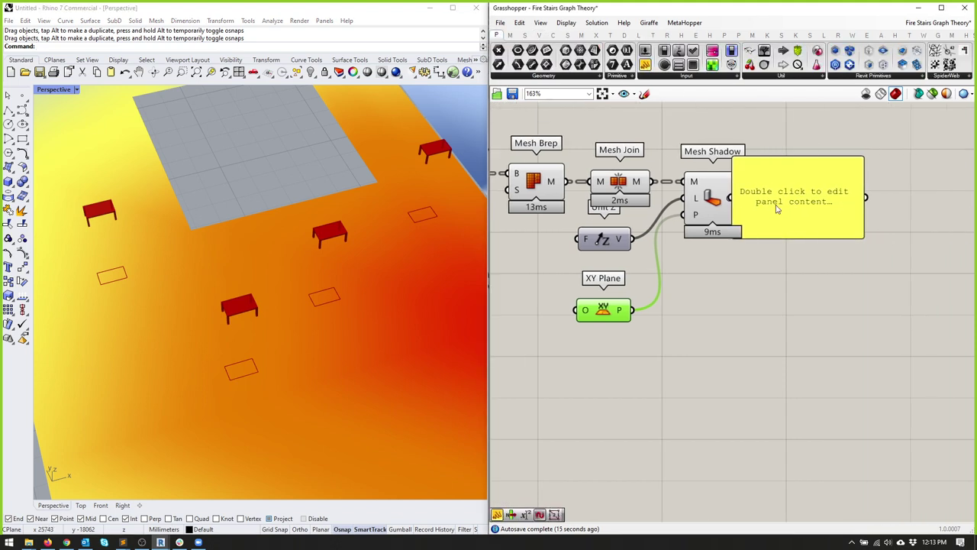
pyautogui.moveTo(811, 227); pyautogui.dragTo(851, 394)
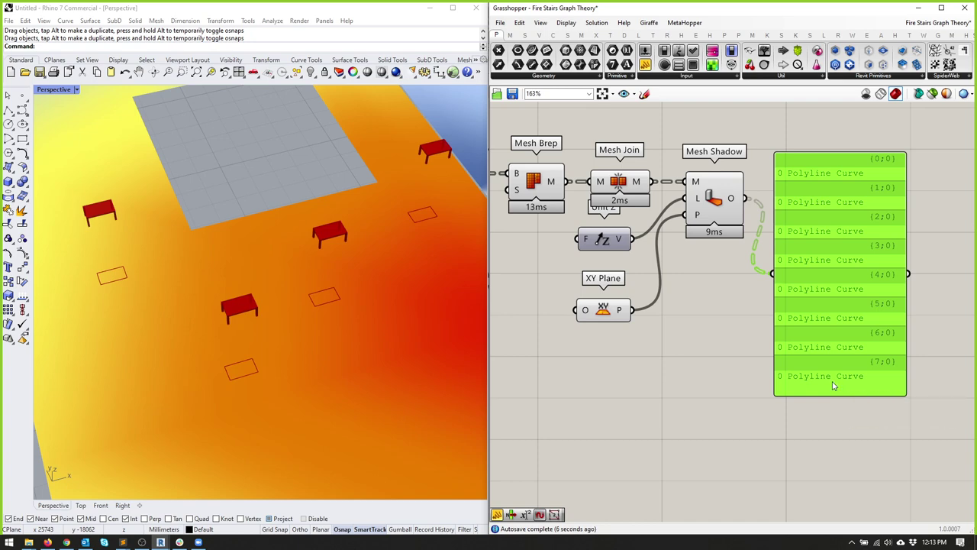
# Step: Move the structural columns query components directly below the furniture query components
pyautogui.scroll(-6, 617, 273)
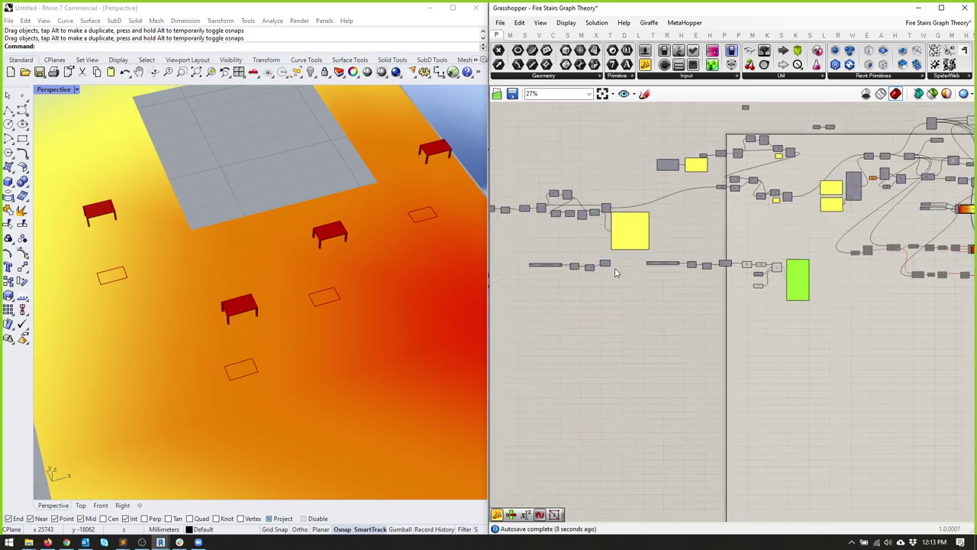
pyautogui.scroll(3, 617, 272)
pyautogui.click(624, 269)
pyautogui.moveTo(636, 266); pyautogui.dragTo(831, 286)
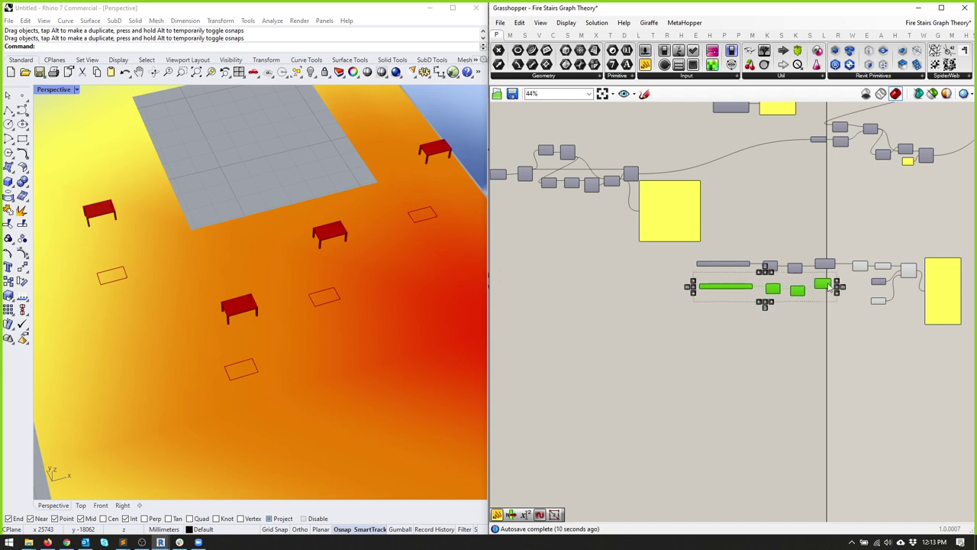
# Step: Connect the structural columns' Element Geometry output to Mesh Brep's B input alongside the furniture and check the column outlines
pyautogui.scroll(5, 943, 279)
pyautogui.moveTo(264, 277)
pyautogui.mouseDown(button='right')
pyautogui.moveTo(302, 251)
pyautogui.moveTo(263, 259)
pyautogui.mouseUp(button='right')
pyautogui.moveTo(672, 252); pyautogui.dragTo(725, 400, button='right')
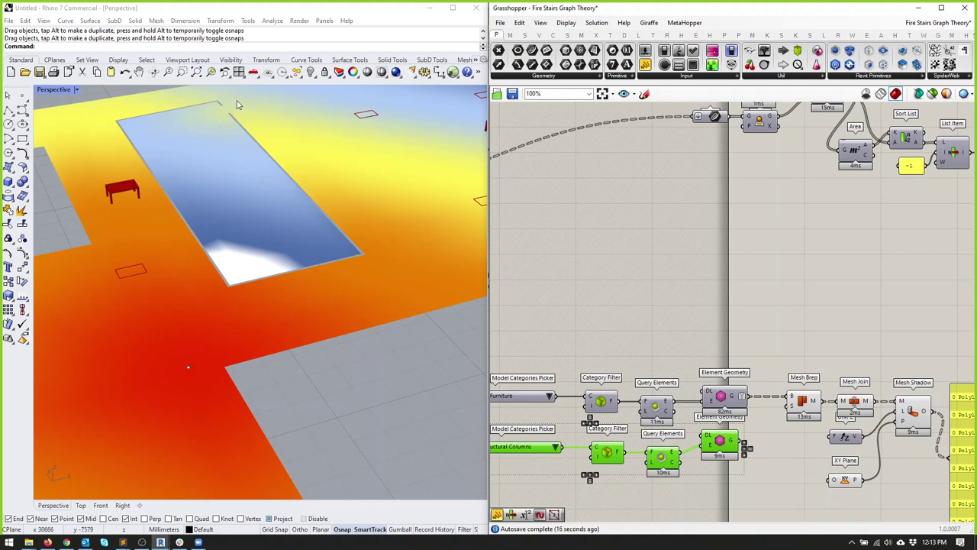
pyautogui.moveTo(782, 325); pyautogui.dragTo(679, 255, button='right')
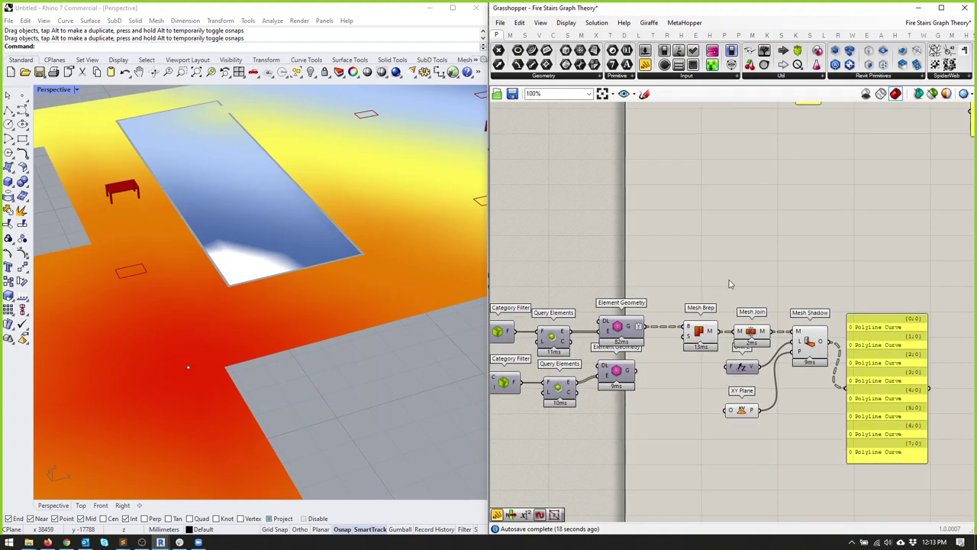
pyautogui.moveTo(633, 372)
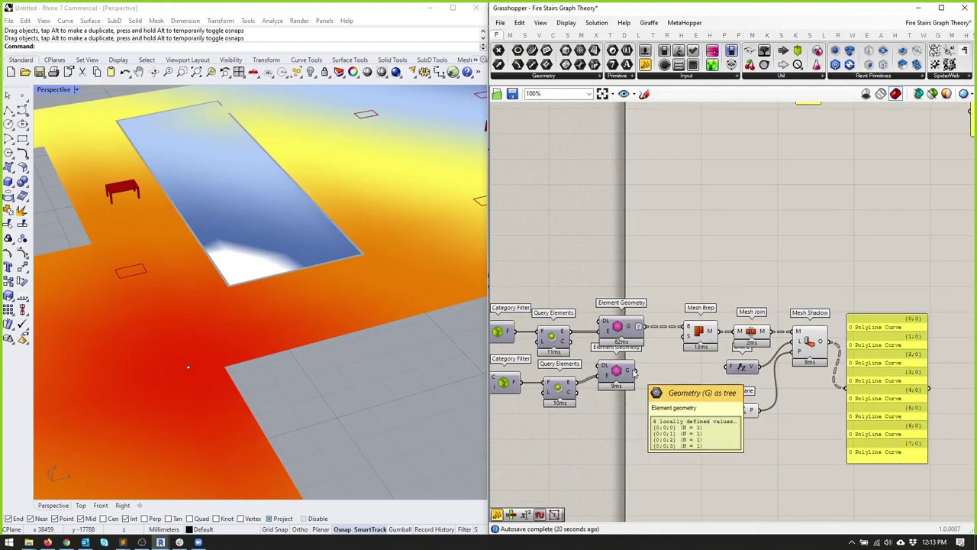
pyautogui.moveTo(636, 373); pyautogui.dragTo(689, 331)
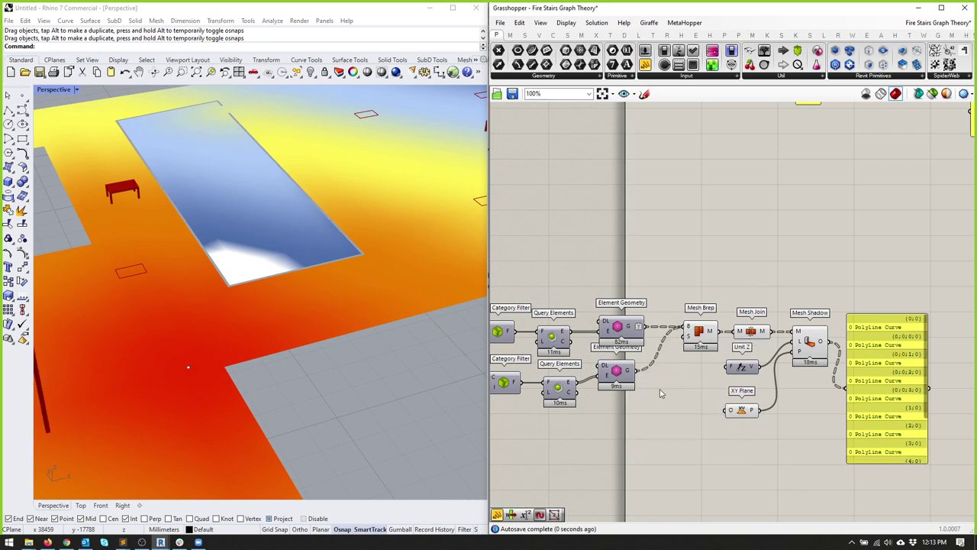
pyautogui.moveTo(291, 355)
pyautogui.mouseDown(button='right')
pyautogui.moveTo(174, 351)
pyautogui.moveTo(316, 321)
pyautogui.moveTo(274, 399)
pyautogui.moveTo(280, 360)
pyautogui.mouseUp(button='right')
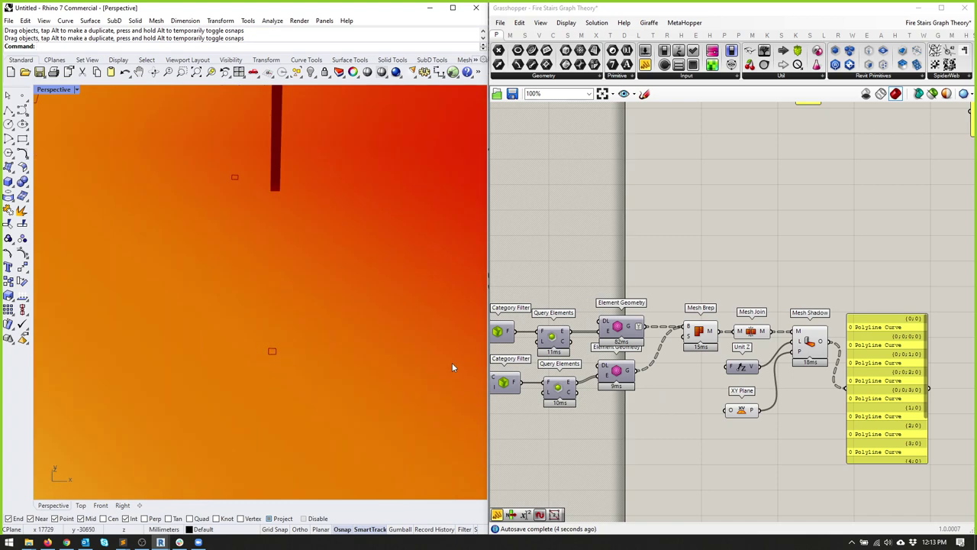
# Step: Move the panel further away from Mesh Shadow to make room on the canvas
pyautogui.moveTo(828, 374); pyautogui.dragTo(697, 293, button='right')
pyautogui.scroll(2, 733, 296)
pyautogui.moveTo(734, 296); pyautogui.dragTo(799, 295)
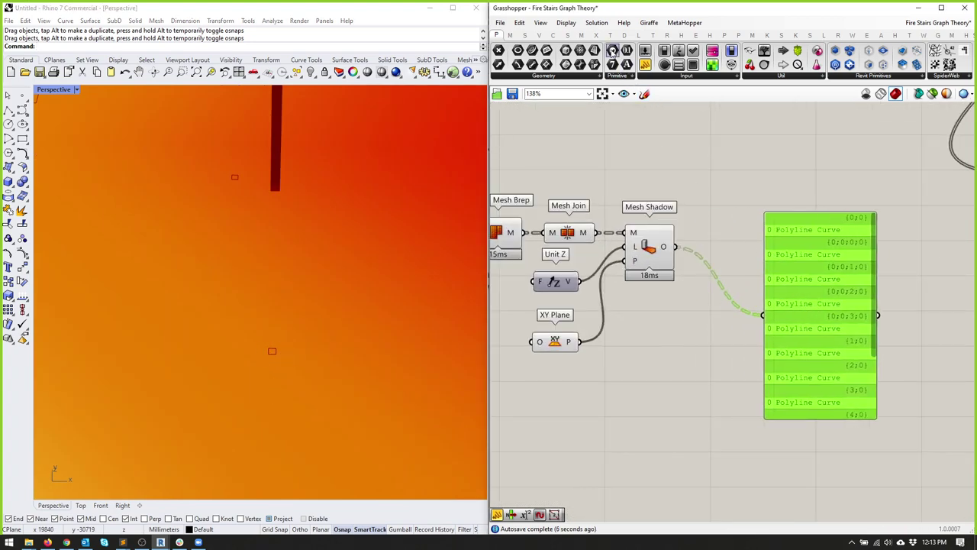
# Step: Try connecting Mesh Shadow's O output to the G input of the upper Project component, then undo the attempt
pyautogui.moveTo(684, 266); pyautogui.dragTo(643, 347, button='right')
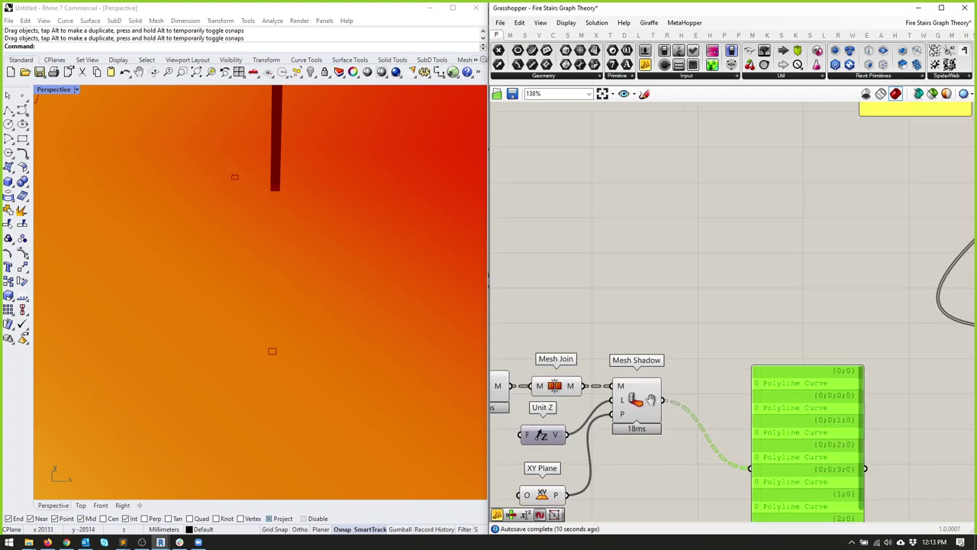
pyautogui.scroll(-5, 672, 336)
pyautogui.scroll(1, 640, 344)
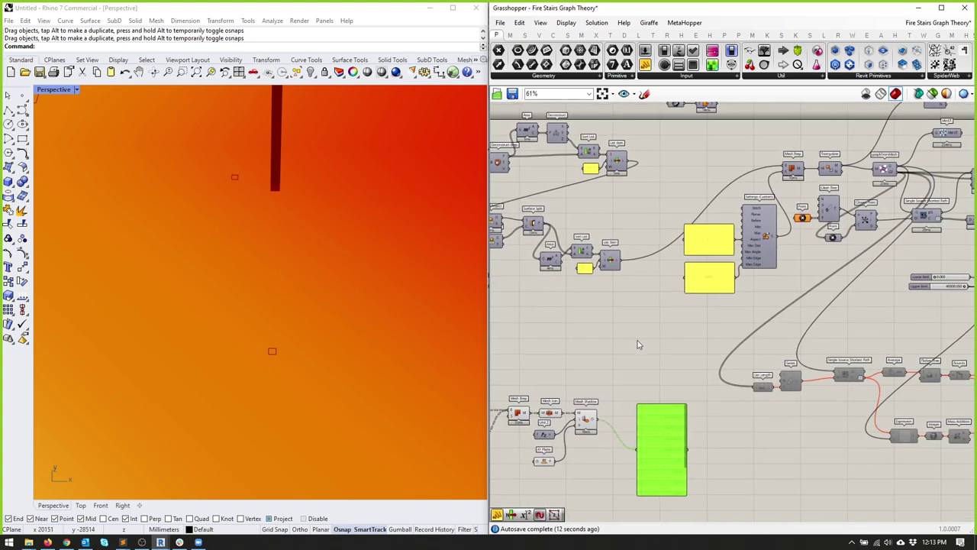
pyautogui.moveTo(606, 406); pyautogui.dragTo(663, 410, button='right')
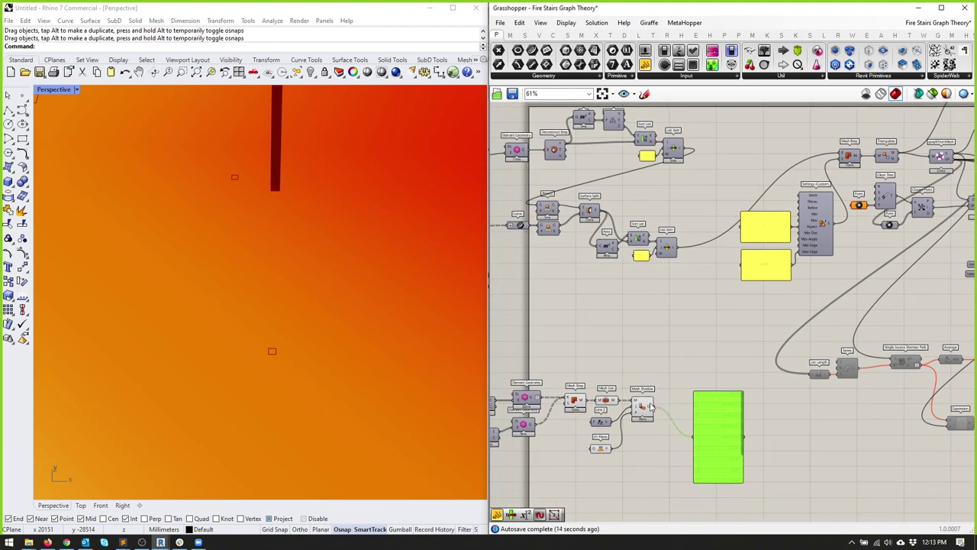
pyautogui.moveTo(651, 407); pyautogui.dragTo(539, 208)
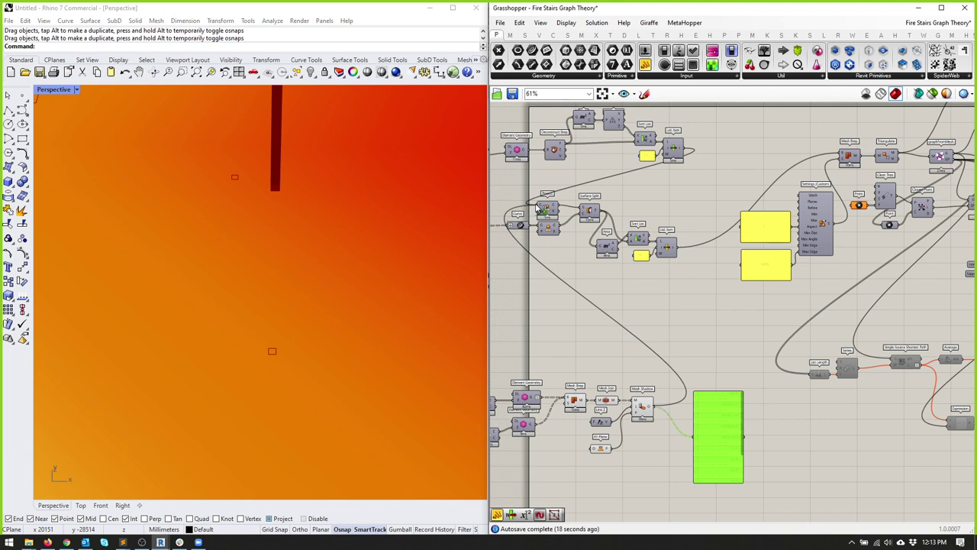
pyautogui.hotkey('ctrl', 'z')
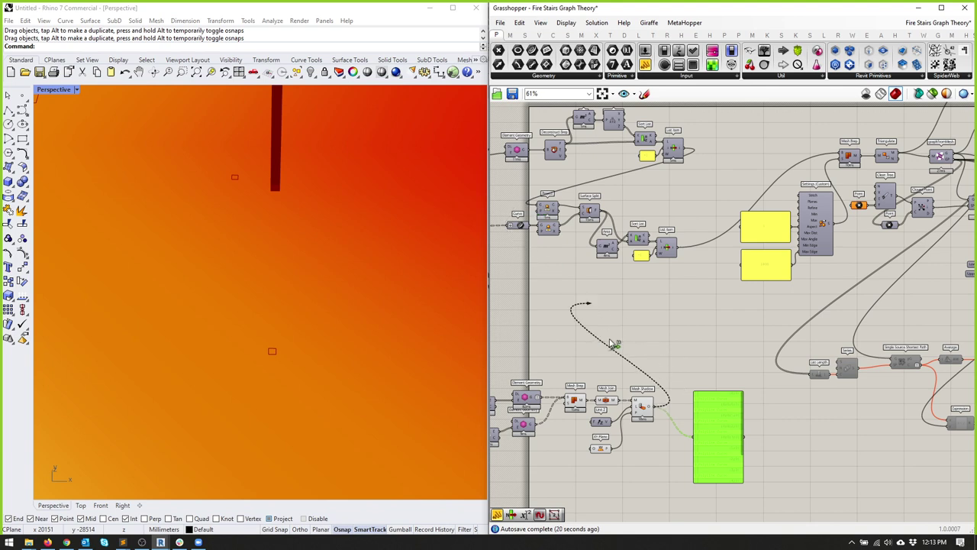
# Step: Flatten the upper Project component's G output and connect Mesh Shadow's O output to its G input
pyautogui.rightClick(557, 210)
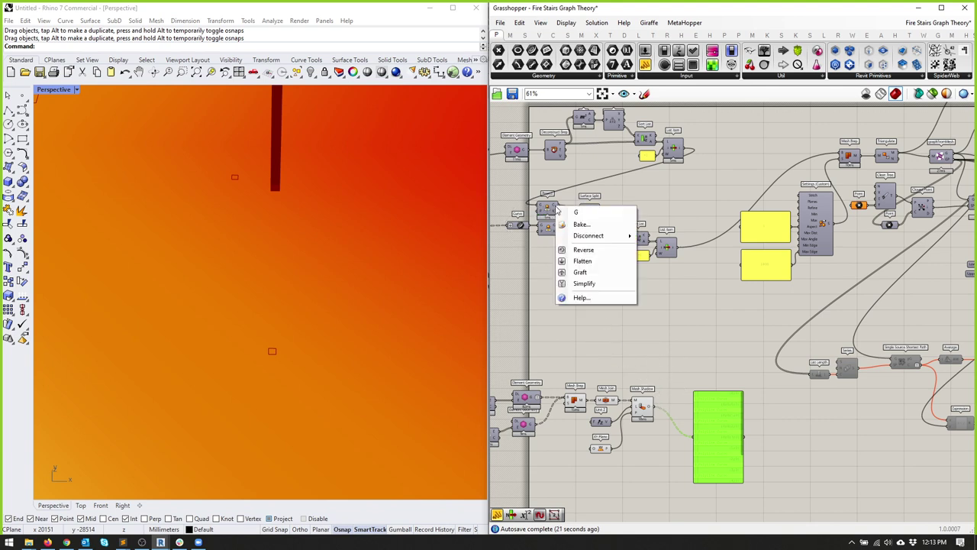
pyautogui.click(595, 261)
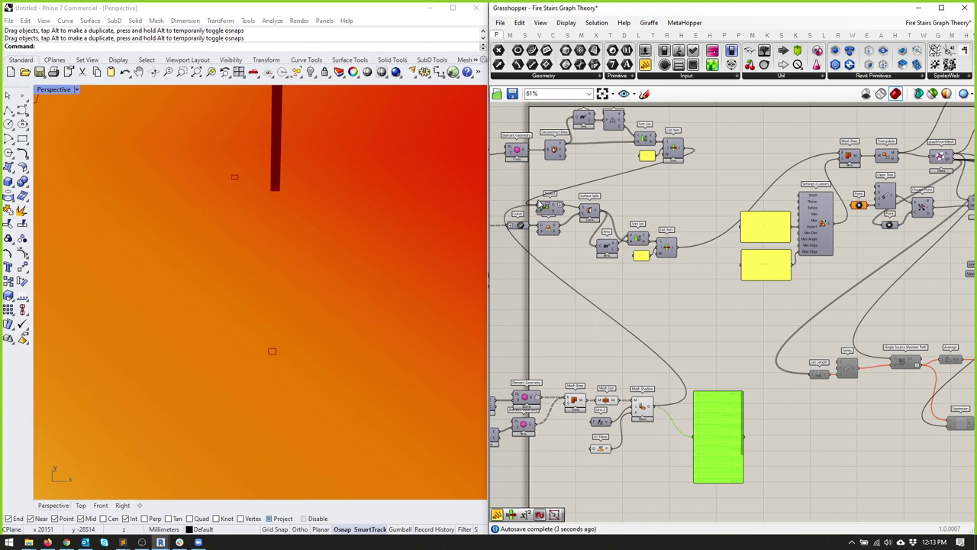
pyautogui.scroll(-5, 368, 288)
pyautogui.scroll(1, 352, 294)
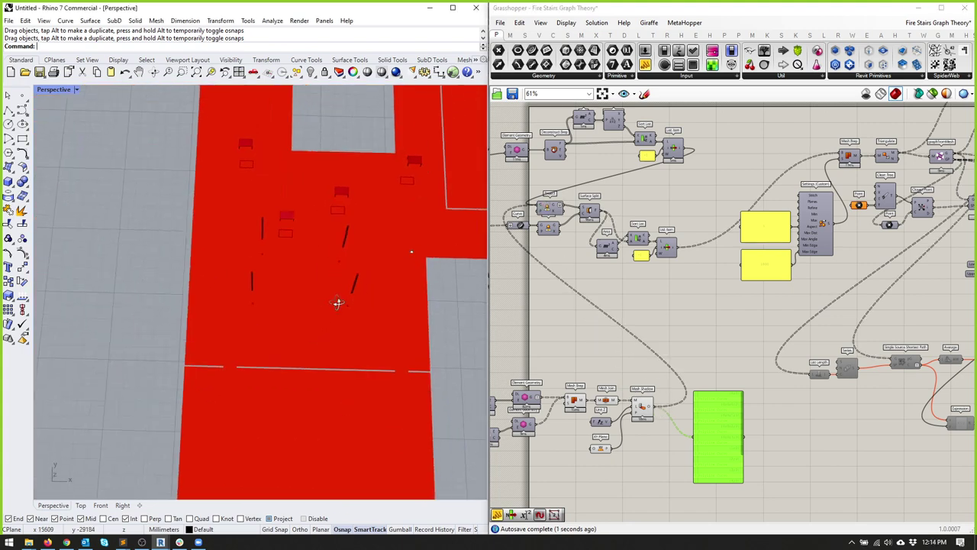
# Step: Hide the preview of the furniture and column query, meshing and Mesh Shadow components
pyautogui.scroll(-4, 547, 372)
pyautogui.moveTo(547, 372); pyautogui.dragTo(544, 372)
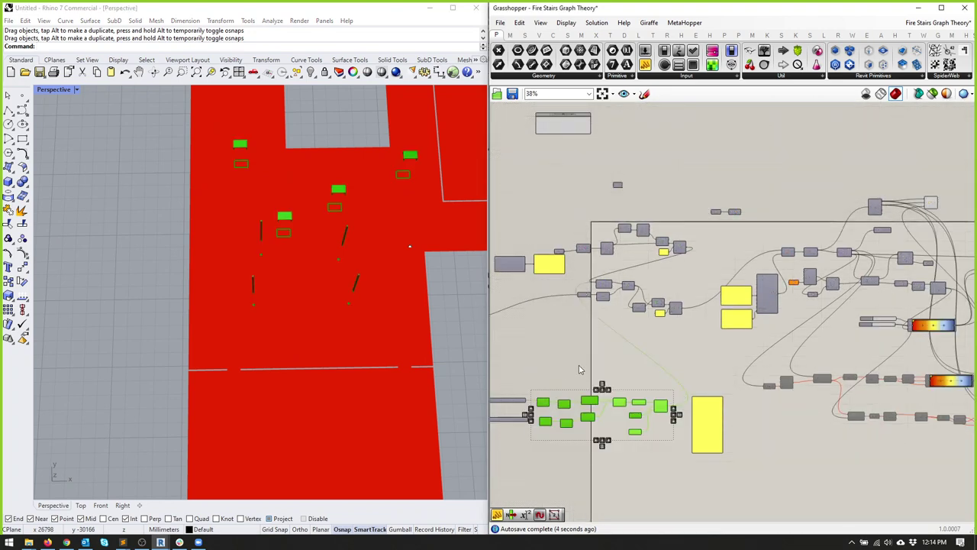
pyautogui.middleClick(615, 358)
pyautogui.click(604, 329)
pyautogui.click(752, 381)
# Step: Turn off the preview of all components and show only the Triangulate mesh
pyautogui.moveTo(882, 253); pyautogui.dragTo(708, 266, button='right')
pyautogui.scroll(3, 708, 265)
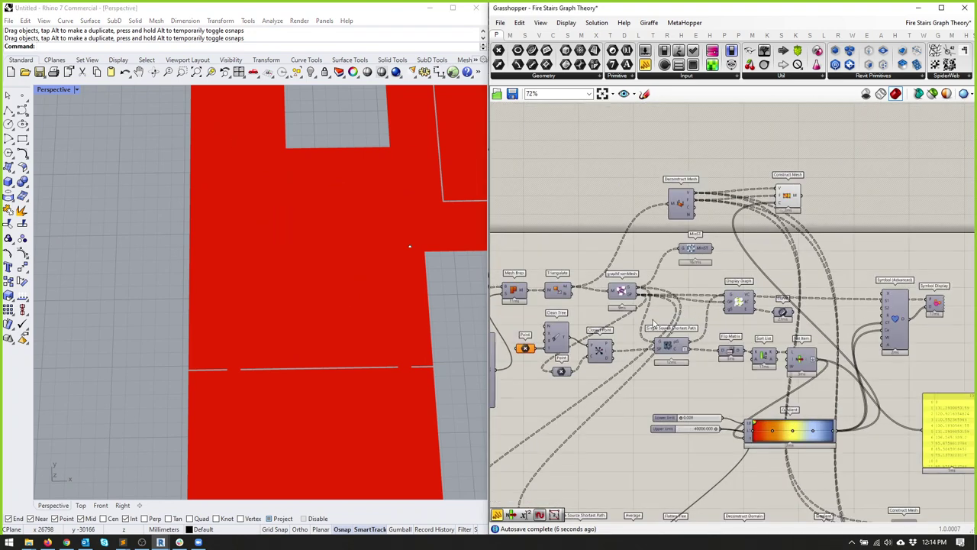
pyautogui.moveTo(528, 255); pyautogui.dragTo(774, 262, button='right')
pyautogui.hotkey('ctrl', 'a')
pyautogui.middleClick(688, 249)
pyautogui.click(726, 226)
pyautogui.middleClick(774, 262)
pyautogui.click(792, 235)
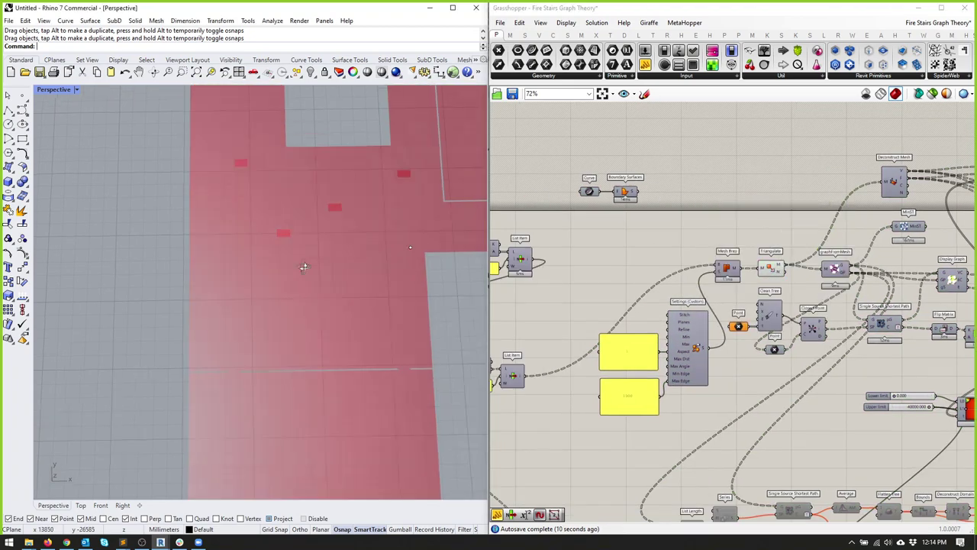
# Step: Undo the preview changes and the Mesh Shadow connection to the upper Project component, keeping its flattened output
pyautogui.scroll(5, 293, 239)
pyautogui.moveTo(543, 428); pyautogui.dragTo(726, 359, button='right')
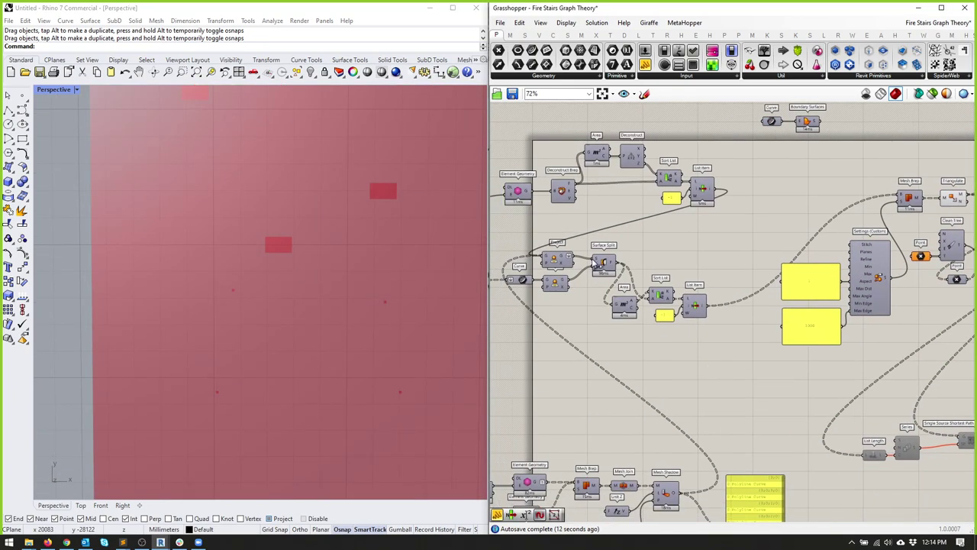
pyautogui.scroll(4, 569, 264)
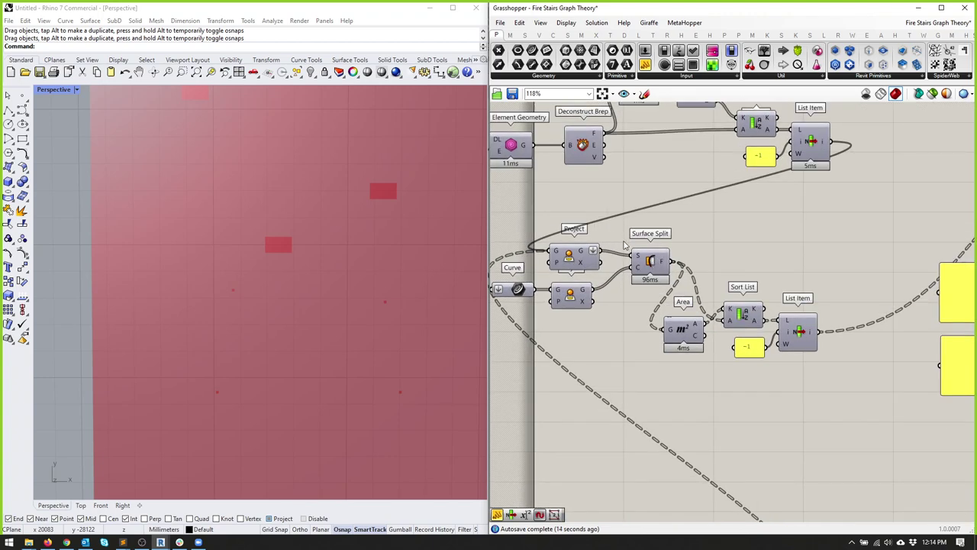
pyautogui.click(569, 256)
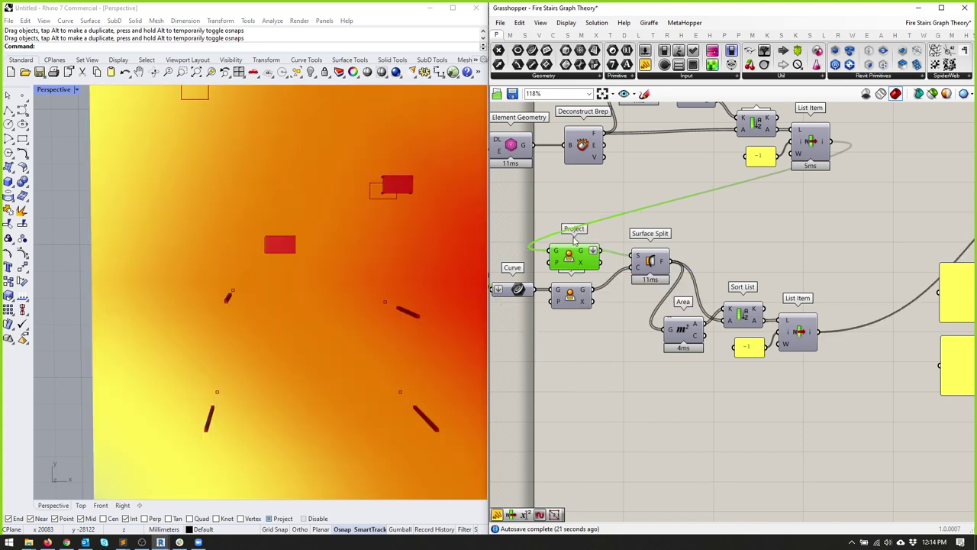
pyautogui.click(616, 334)
# Step: Connect Mesh Shadow's O output to the Curve parameter alongside the existing wall curves
pyautogui.scroll(-5, 657, 269)
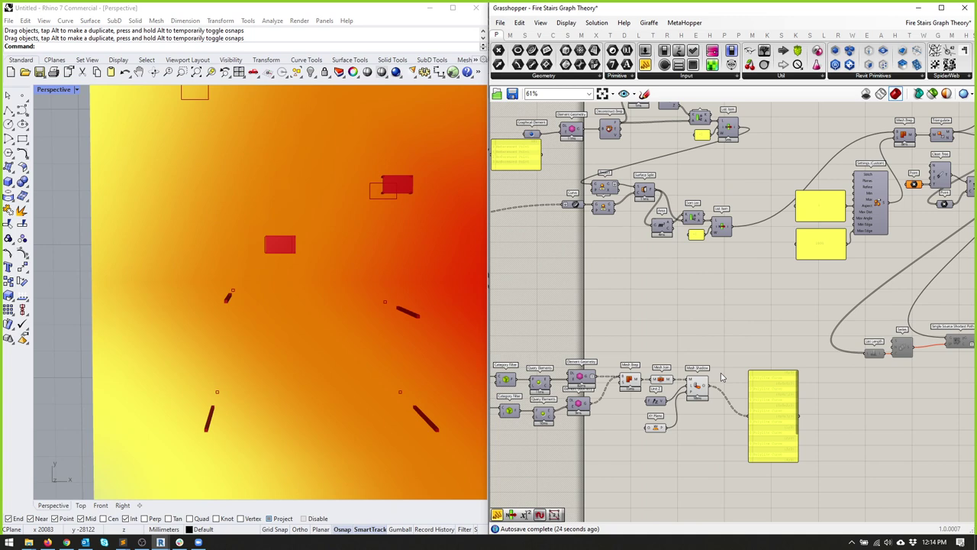
pyautogui.moveTo(709, 388); pyautogui.dragTo(576, 209)
pyautogui.scroll(-3, 635, 298)
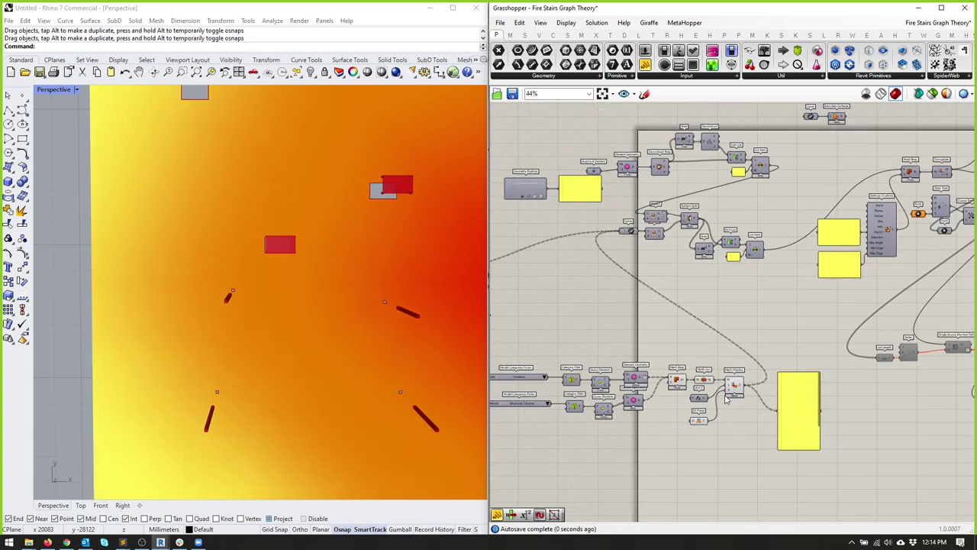
# Step: Hide the preview of the furniture and column components through Mesh Shadow and view the floor mesh at an angle
pyautogui.moveTo(741, 338); pyautogui.dragTo(554, 500)
pyautogui.middleClick(618, 323)
pyautogui.click(618, 294)
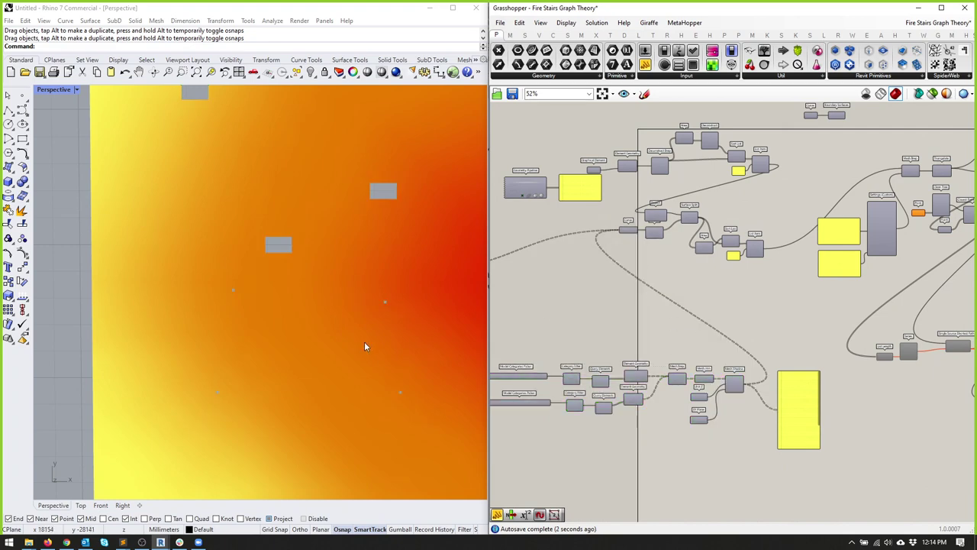
pyautogui.moveTo(364, 347); pyautogui.dragTo(547, 275, button='right')
# Step: Examine how the Curve parameter merges the wall curves and the obstacle outlines before projection and Surface Split
pyautogui.scroll(-3, 357, 279)
pyautogui.scroll(4, 594, 268)
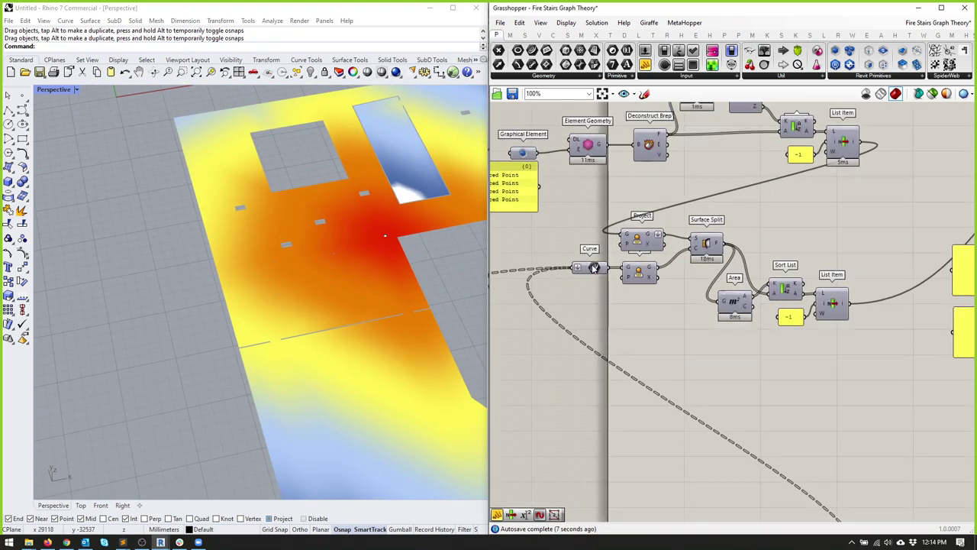
pyautogui.click(593, 269)
pyautogui.moveTo(587, 284); pyautogui.dragTo(675, 285, button='right')
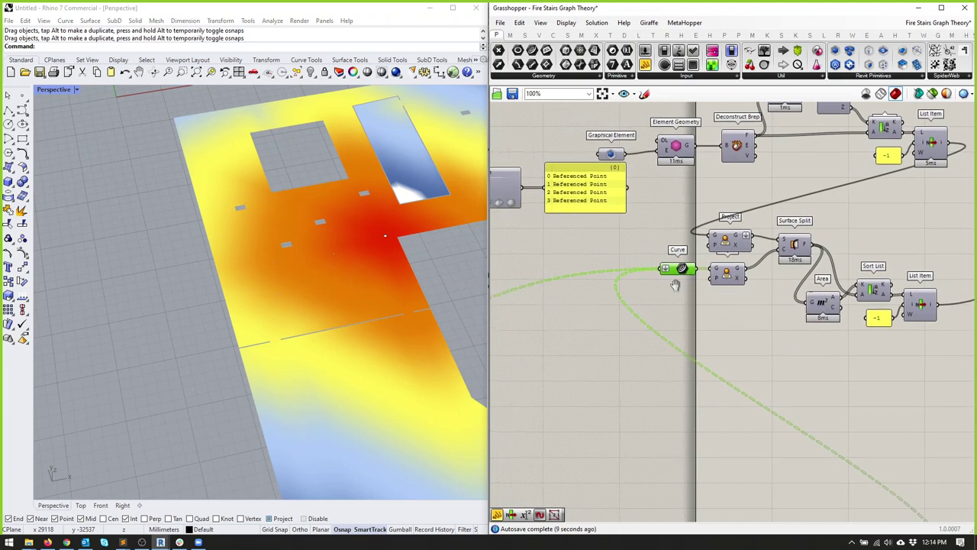
pyautogui.moveTo(630, 252); pyautogui.dragTo(680, 266, button='right')
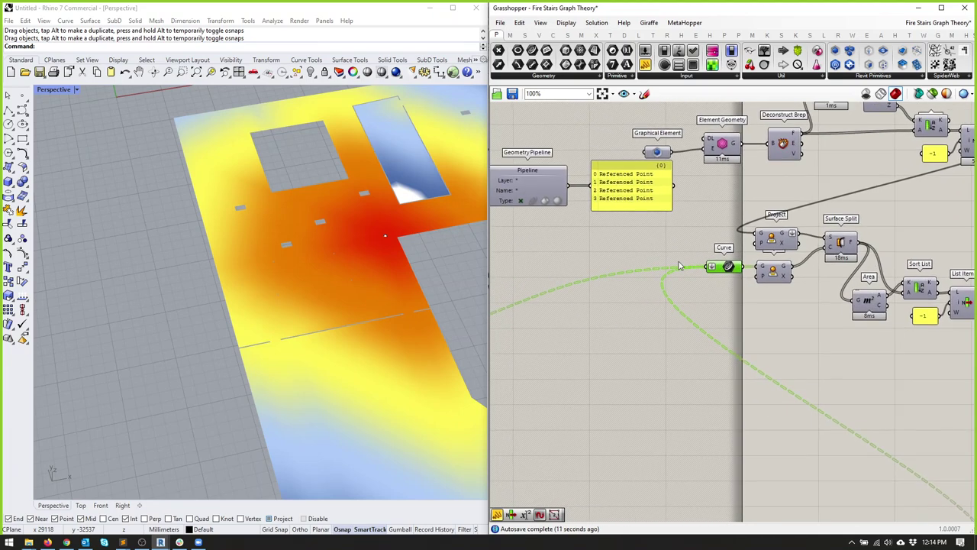
pyautogui.scroll(-2, 679, 266)
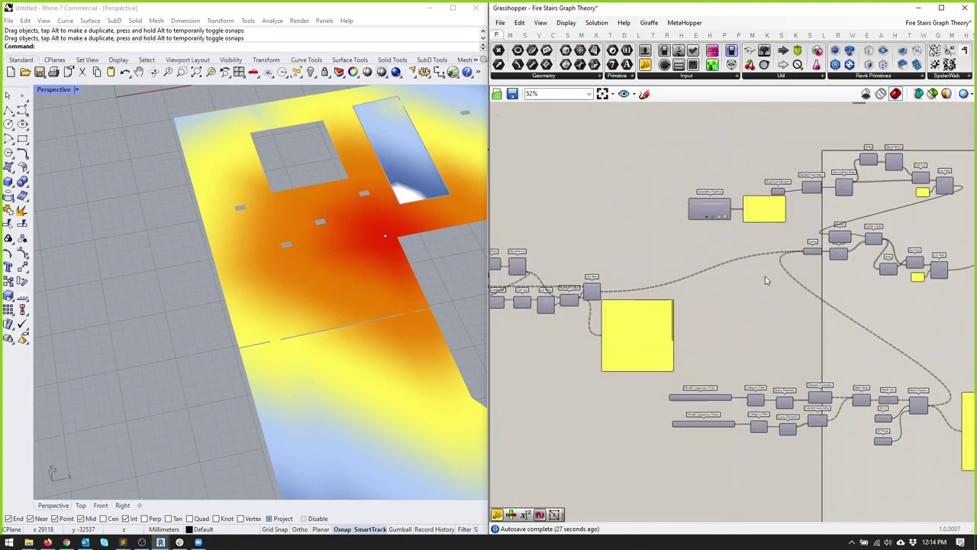
pyautogui.click(679, 236)
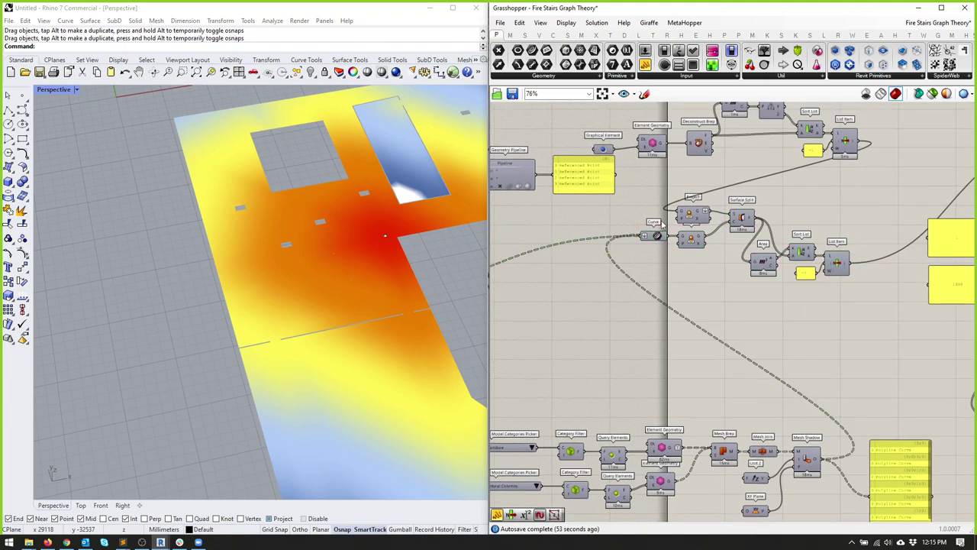
# Step: Select every component in the definition and disable them all
pyautogui.hotkey('ctrl', 'a')
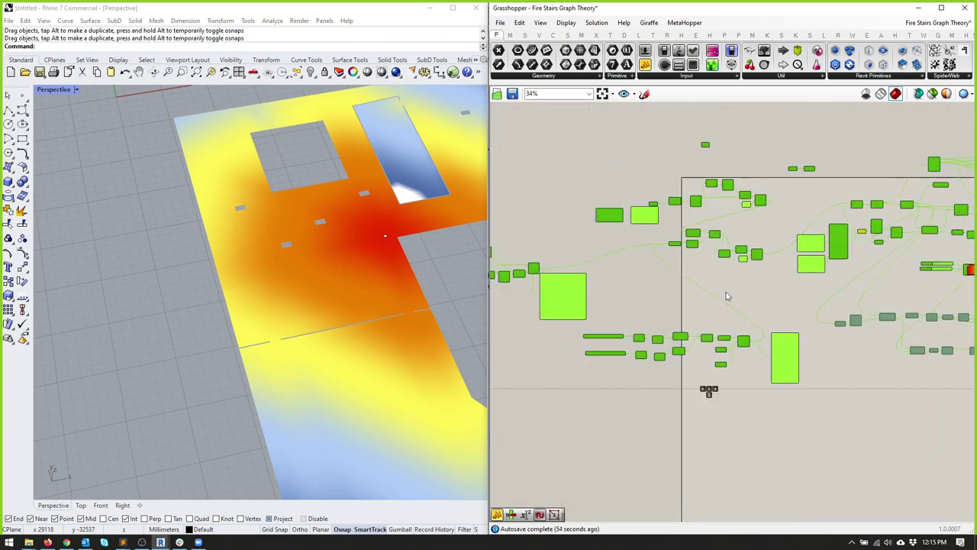
pyautogui.middleClick(729, 289)
pyautogui.click(776, 290)
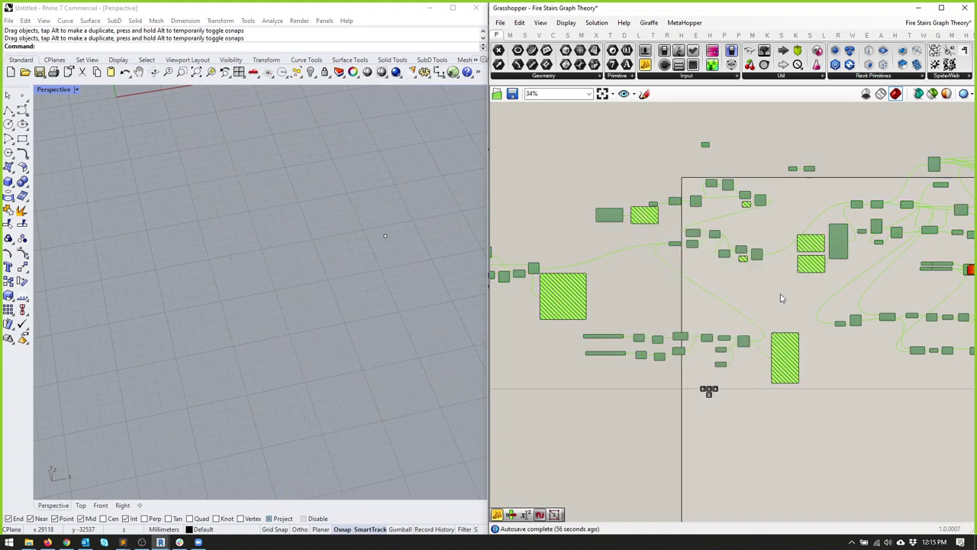
# Step: Select the uppermost Construct Mesh together with all its upstream components and enable only those
pyautogui.scroll(4, 760, 275)
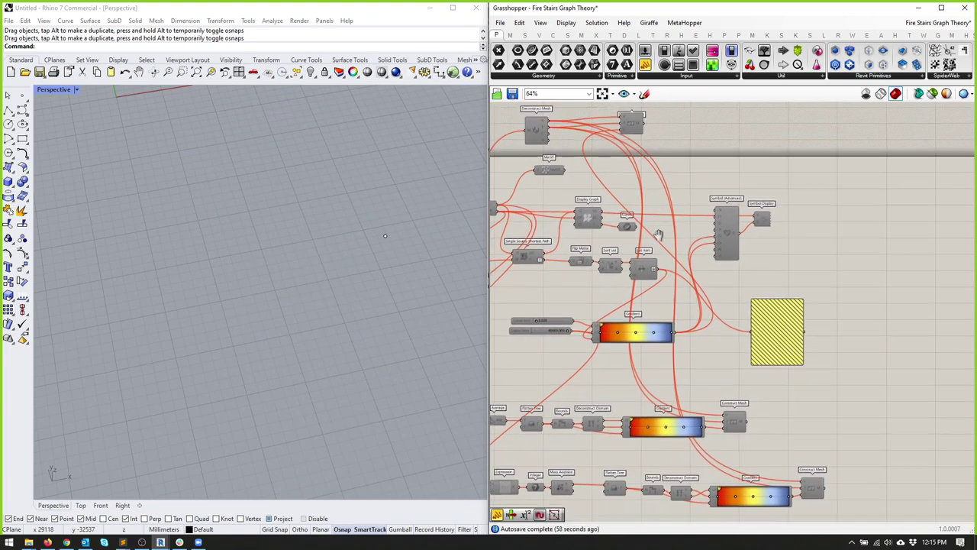
pyautogui.moveTo(662, 187); pyautogui.dragTo(723, 197)
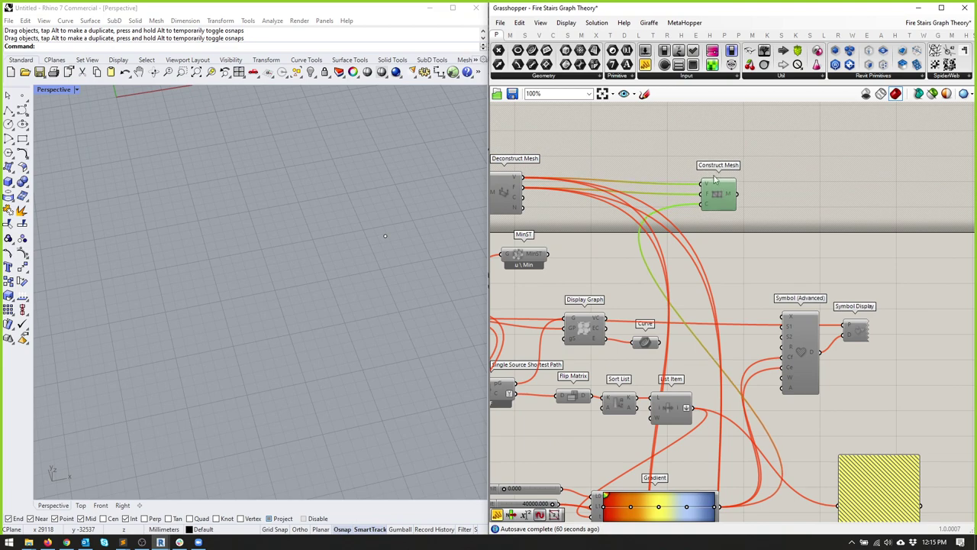
pyautogui.scroll(-5, 723, 196)
pyautogui.moveTo(767, 197); pyautogui.dragTo(876, 195, button='right')
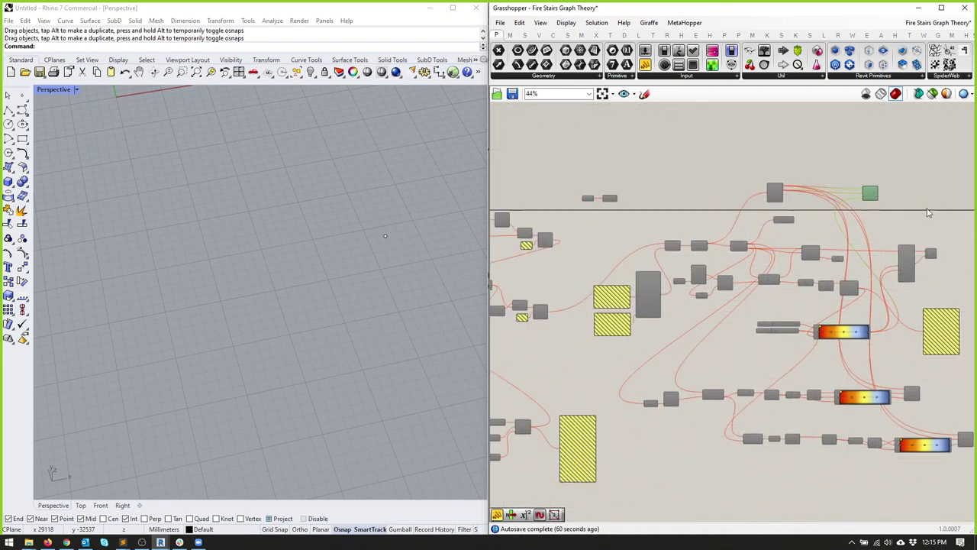
pyautogui.moveTo(885, 177); pyautogui.dragTo(492, 464)
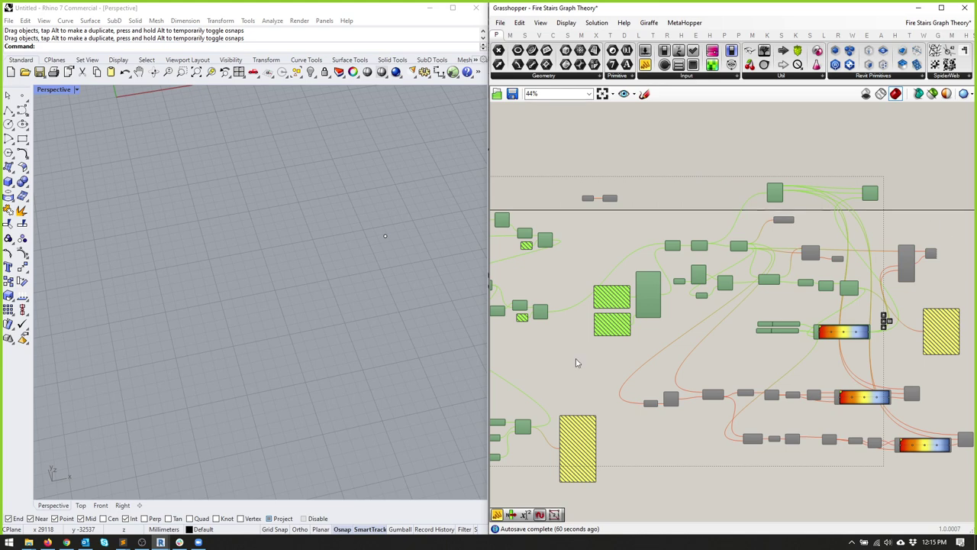
pyautogui.scroll(-3, 552, 323)
pyautogui.scroll(2, 678, 256)
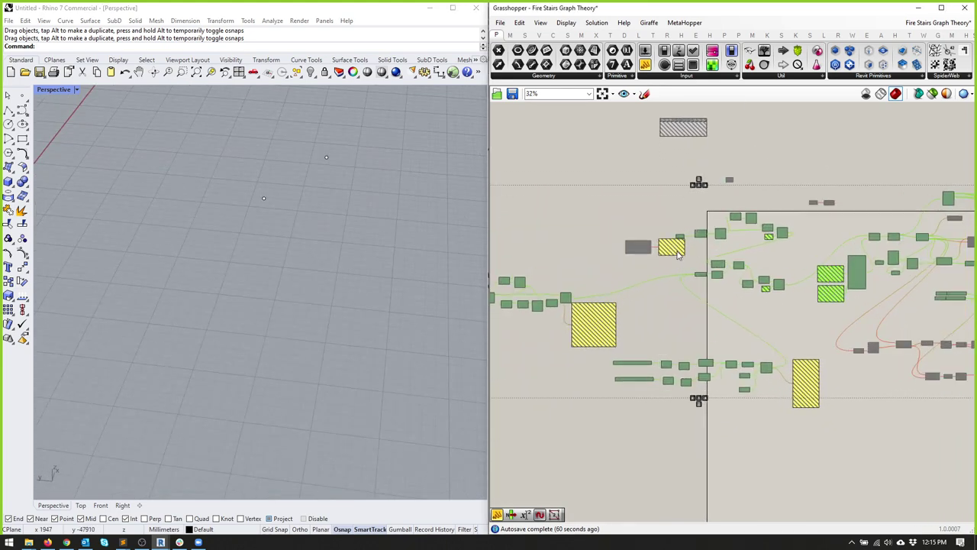
pyautogui.scroll(-2, 657, 305)
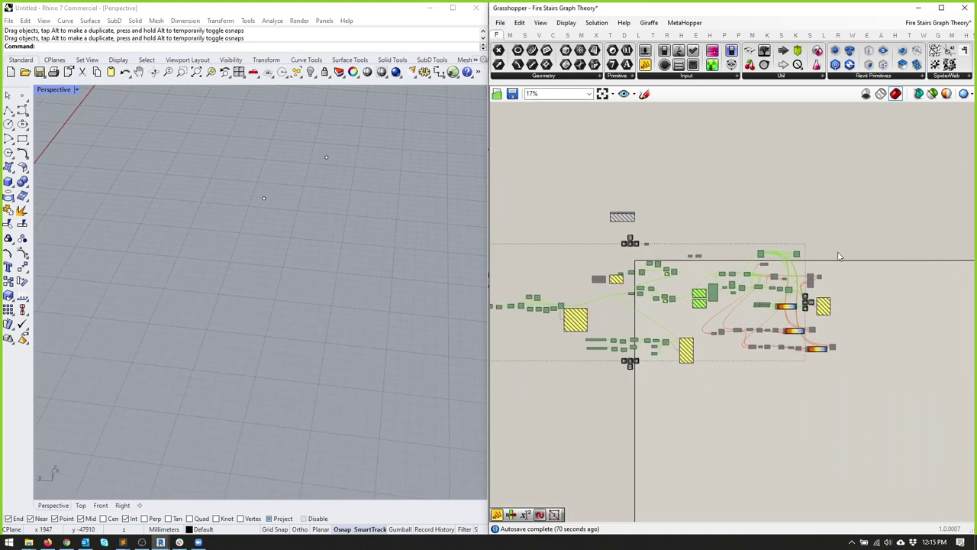
pyautogui.scroll(4, 833, 237)
pyautogui.scroll(2, 833, 238)
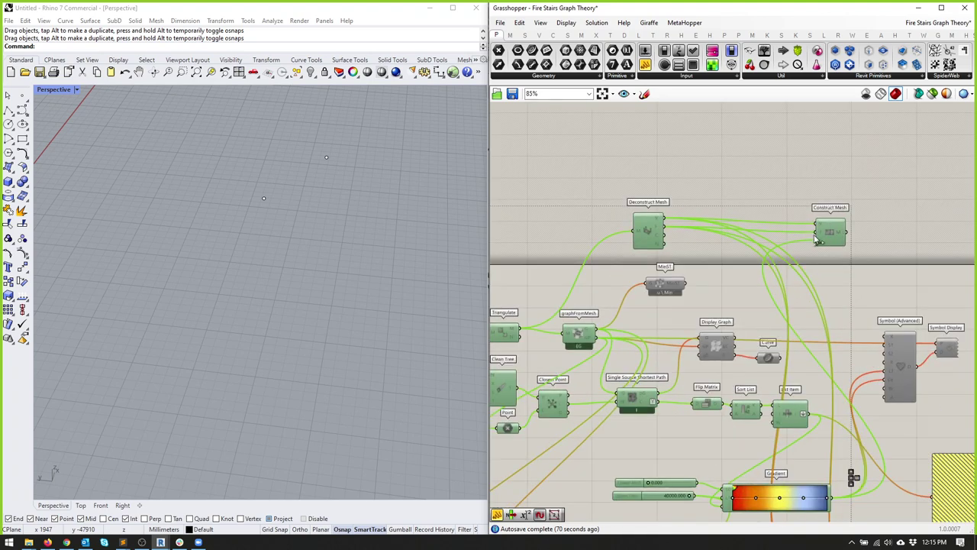
pyautogui.moveTo(830, 239); pyautogui.dragTo(800, 235, button='right')
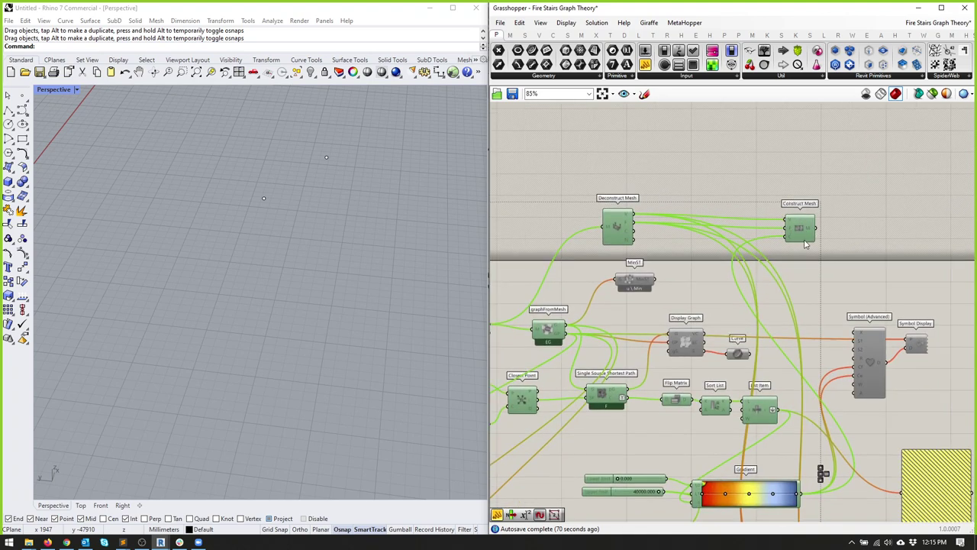
pyautogui.middleClick(801, 229)
pyautogui.click(840, 248)
pyautogui.click(904, 287)
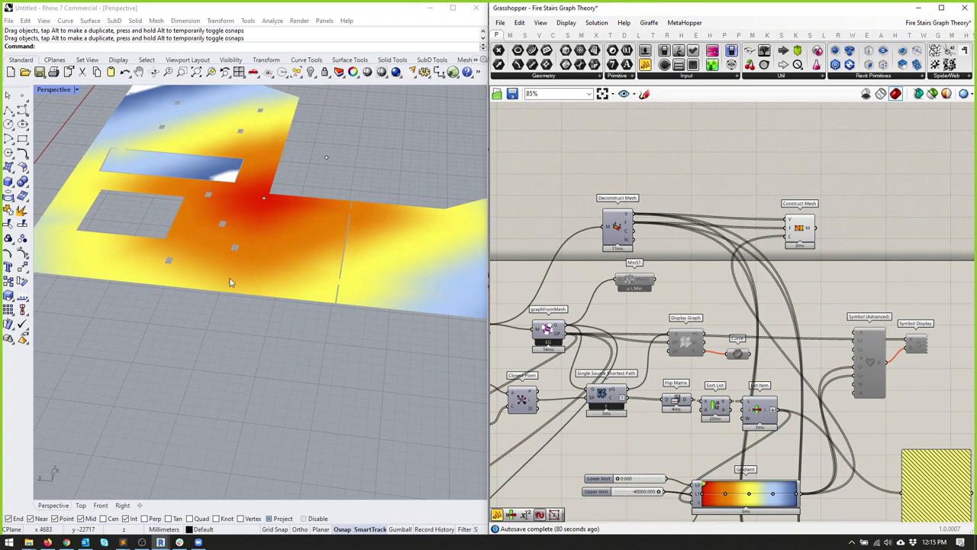
# Step: Inspect the travel-distance heat map around the furniture and columns and review the component chain that generates their outlines
pyautogui.moveTo(230, 282)
pyautogui.mouseDown(button='right')
pyautogui.moveTo(193, 272)
pyautogui.moveTo(240, 297)
pyautogui.moveTo(235, 288)
pyautogui.mouseUp(button='right')
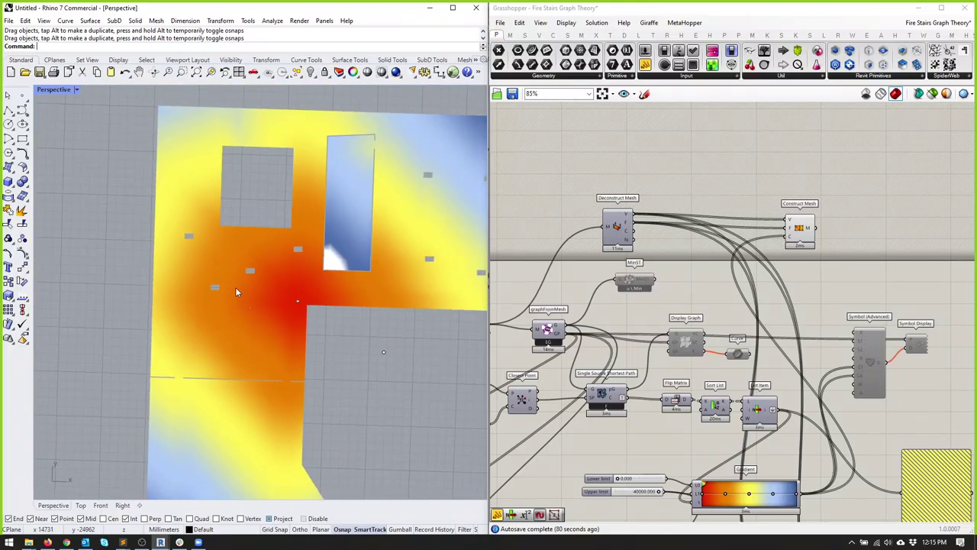
pyautogui.moveTo(733, 428); pyautogui.dragTo(770, 304, button='right')
pyautogui.scroll(1, 809, 320)
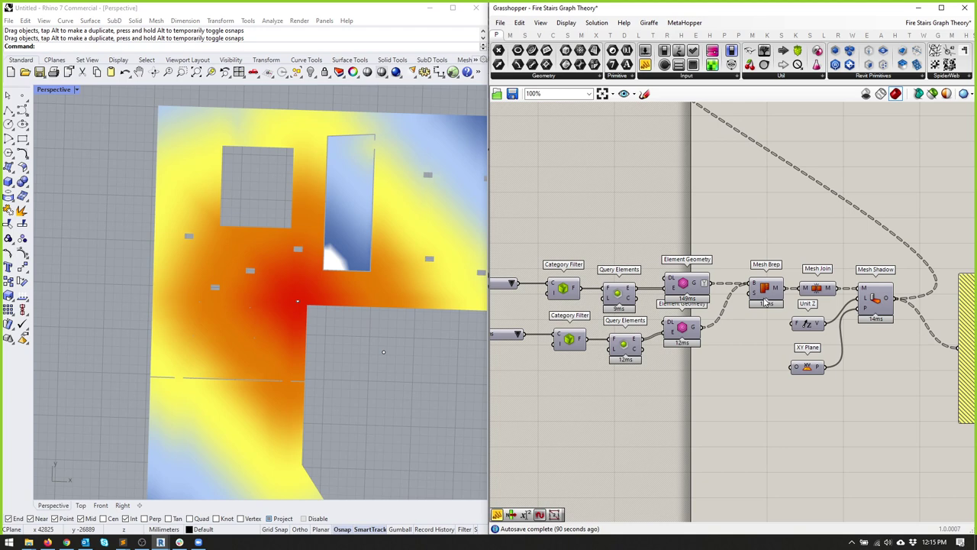
# Step: Examine the tables produced by the furniture Element Geometry and the Query Elements component feeding it
pyautogui.scroll(1, 761, 304)
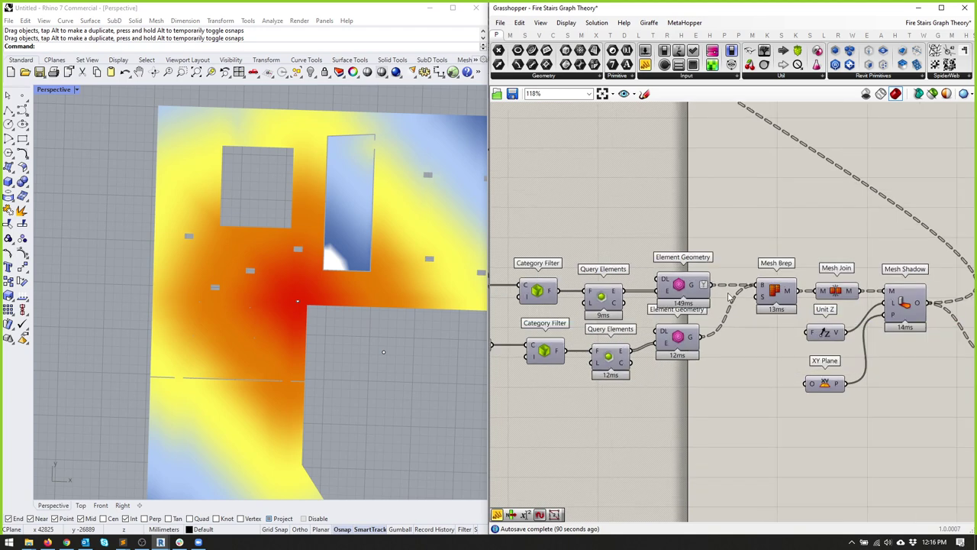
pyautogui.moveTo(666, 262); pyautogui.dragTo(656, 240)
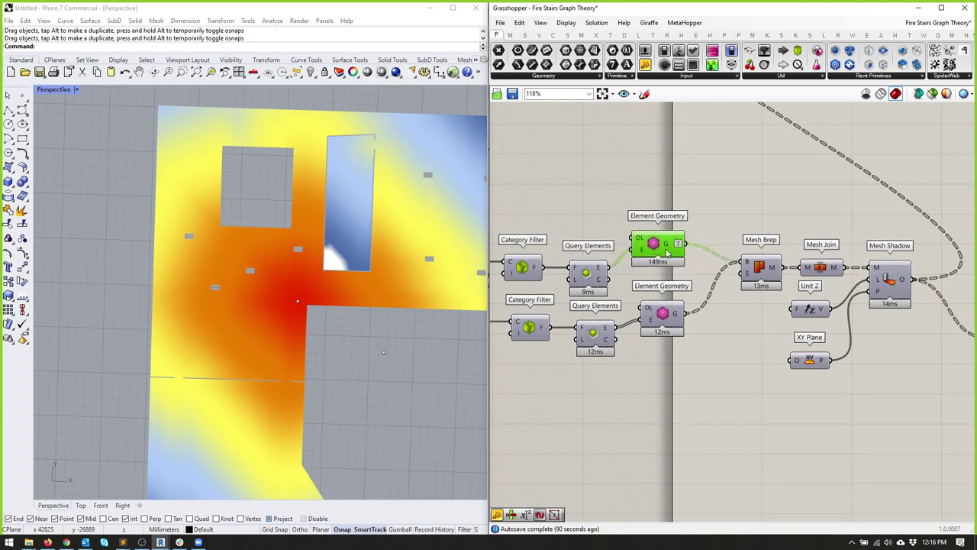
pyautogui.middleClick(650, 179)
pyautogui.moveTo(238, 315); pyautogui.dragTo(220, 266, button='right')
pyautogui.scroll(3, 203, 238)
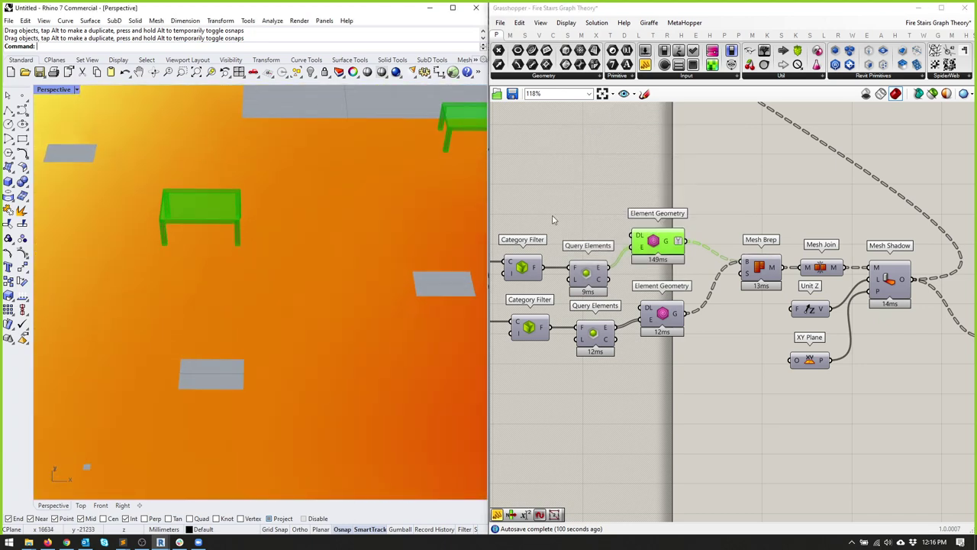
pyautogui.click(587, 204)
pyautogui.moveTo(587, 203); pyautogui.dragTo(700, 225, button='right')
pyautogui.click(700, 296)
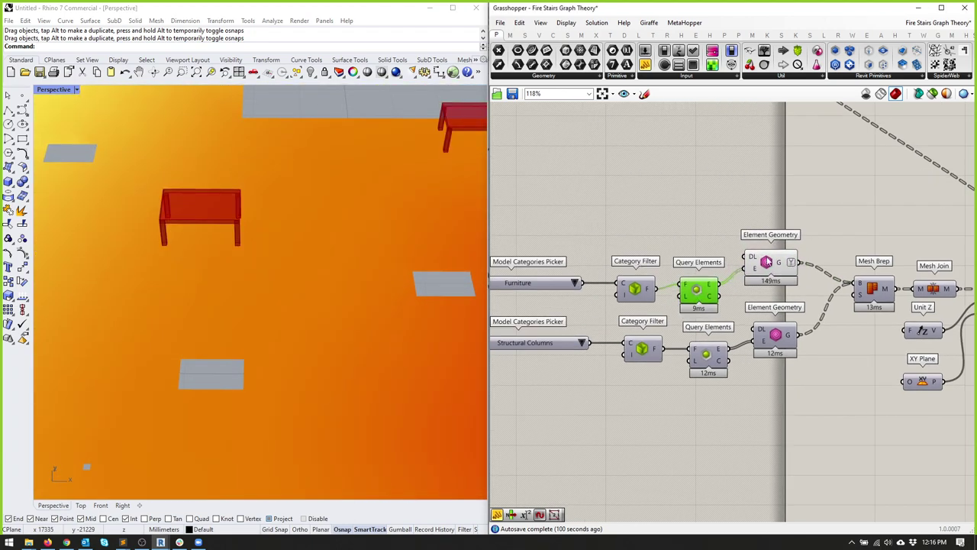
pyautogui.moveTo(700, 296); pyautogui.dragTo(791, 276, button='right')
# Step: Add an Element Bounding Geometry component fed by the furniture Query Elements and read its output in a panel
pyautogui.moveTo(538, 233); pyautogui.dragTo(663, 242)
pyautogui.scroll(3, 756, 240)
pyautogui.click(758, 237)
pyautogui.moveTo(759, 235); pyautogui.dragTo(764, 235)
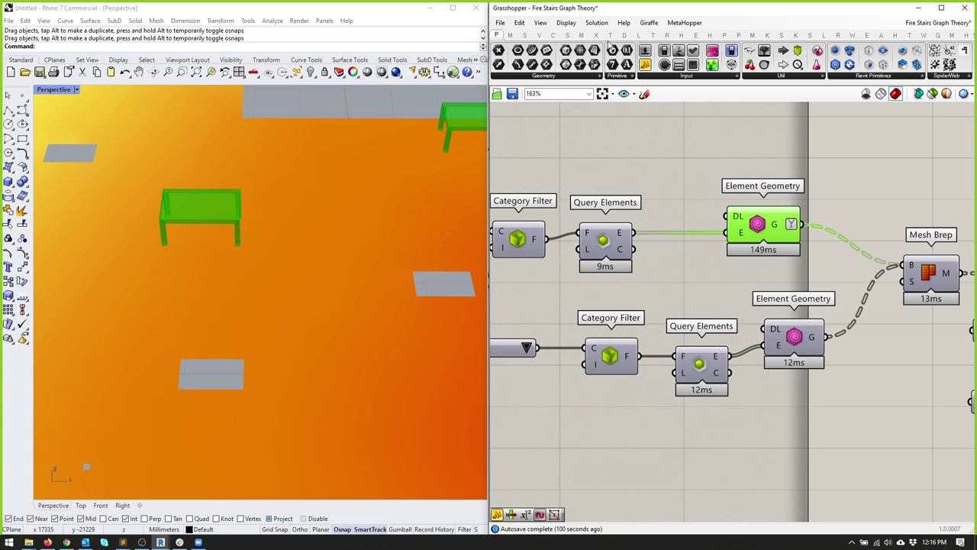
pyautogui.click(667, 35)
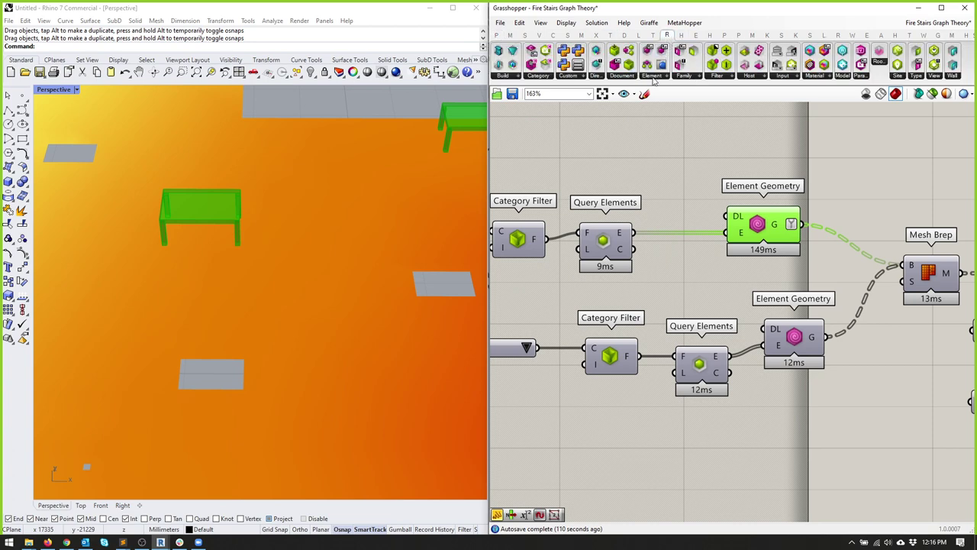
pyautogui.click(653, 77)
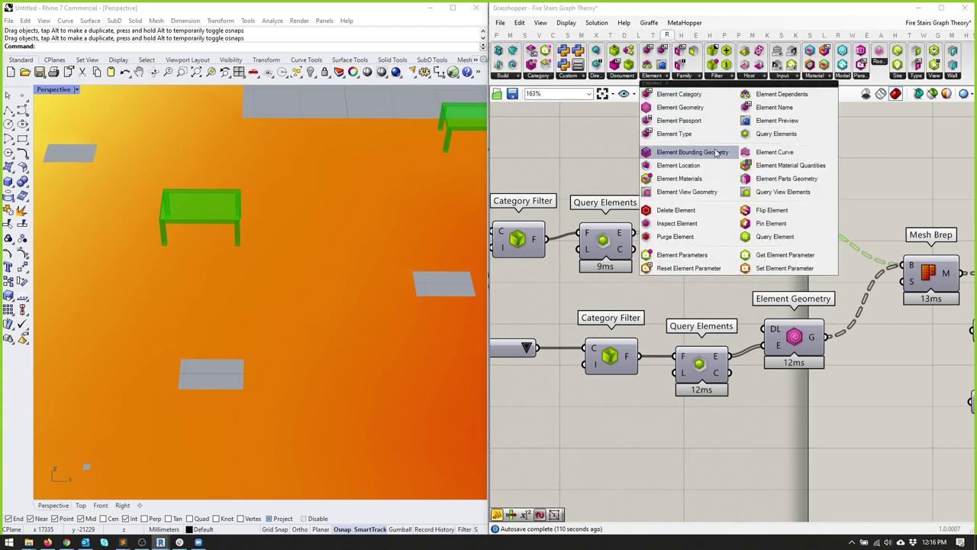
pyautogui.moveTo(691, 152); pyautogui.dragTo(693, 180)
pyautogui.moveTo(634, 232); pyautogui.dragTo(737, 163)
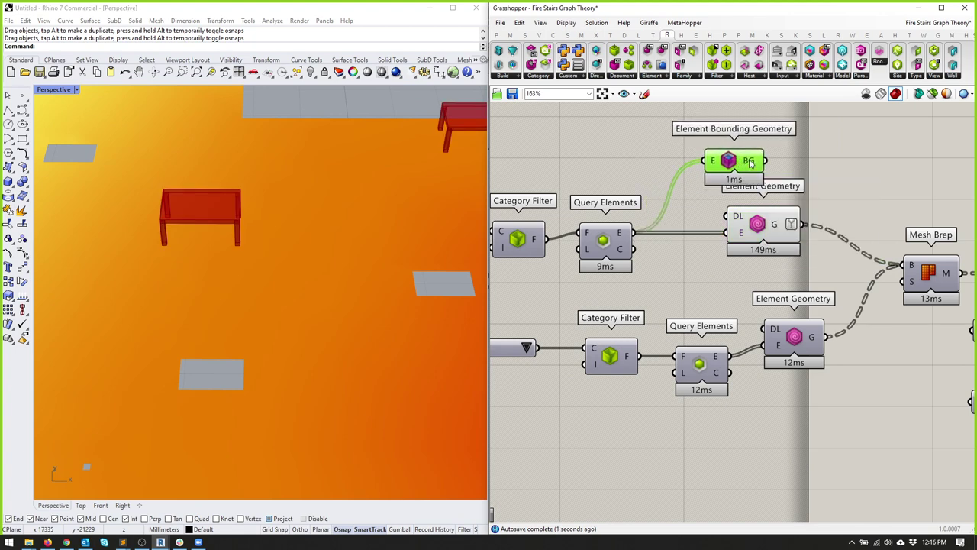
pyautogui.click(497, 35)
pyautogui.moveTo(646, 64); pyautogui.dragTo(832, 173)
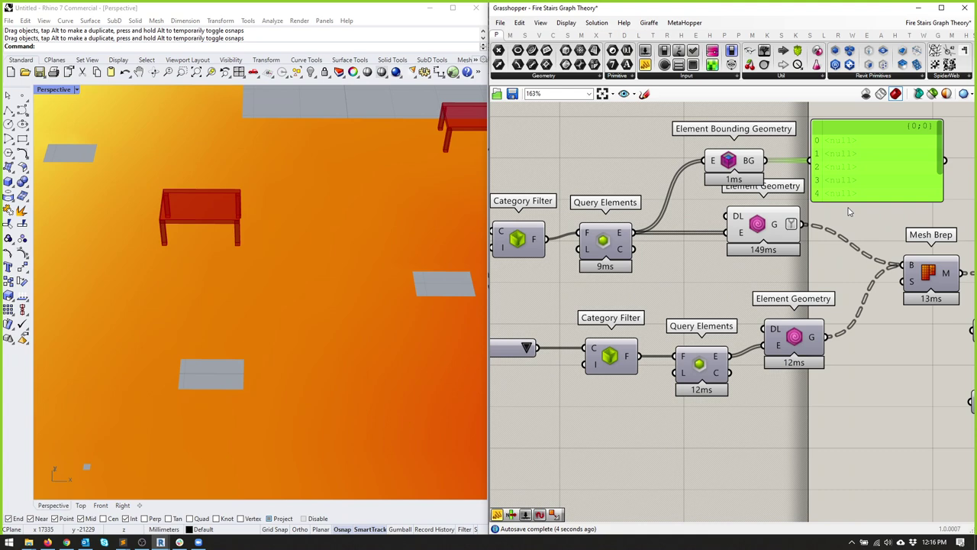
pyautogui.moveTo(849, 211); pyautogui.dragTo(800, 250, button='right')
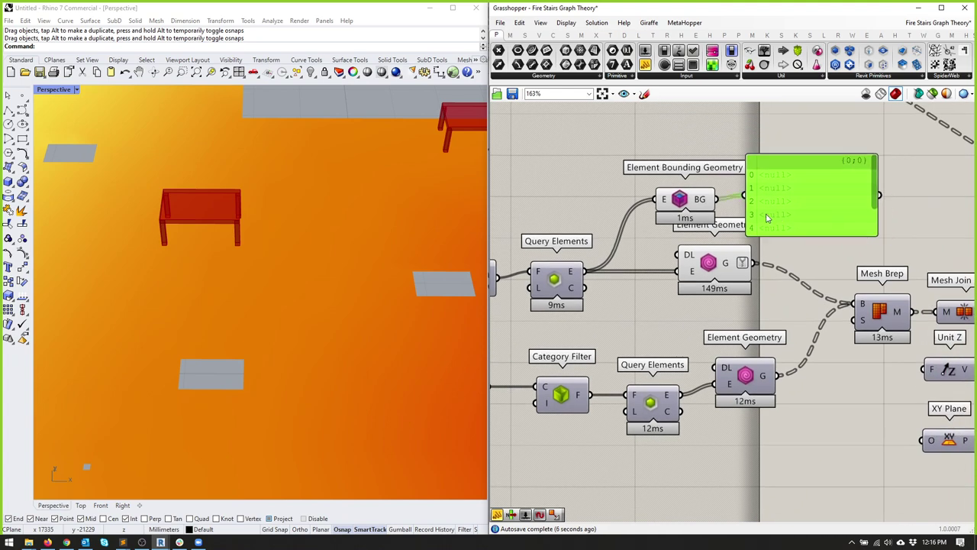
# Step: Delete the panel and the Element Bounding Geometry component
pyautogui.press('Delete')
pyautogui.click(671, 196)
pyautogui.press('Delete')
# Step: Reposition the furniture Element Geometry and add a Bounding Box component fed by its geometry output
pyautogui.moveTo(702, 275); pyautogui.dragTo(638, 271)
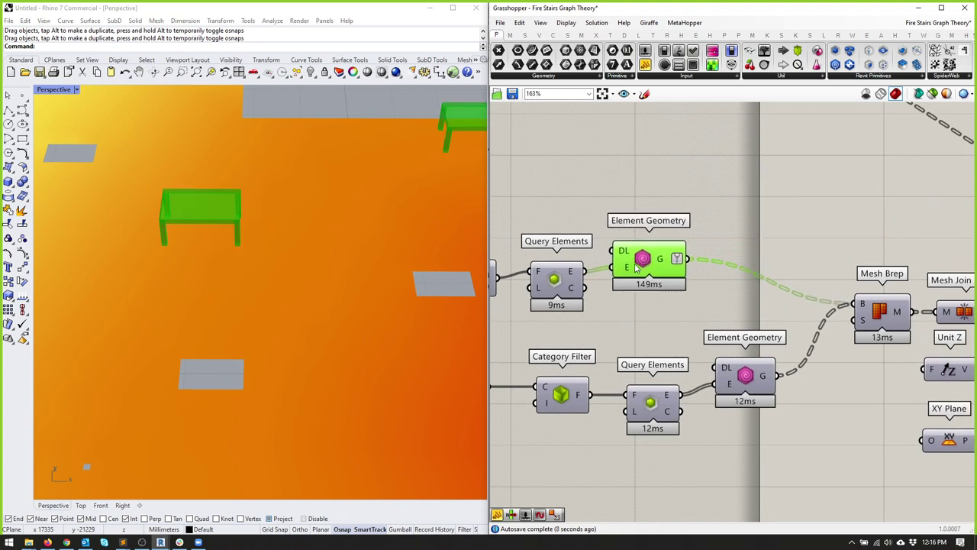
pyautogui.click(568, 36)
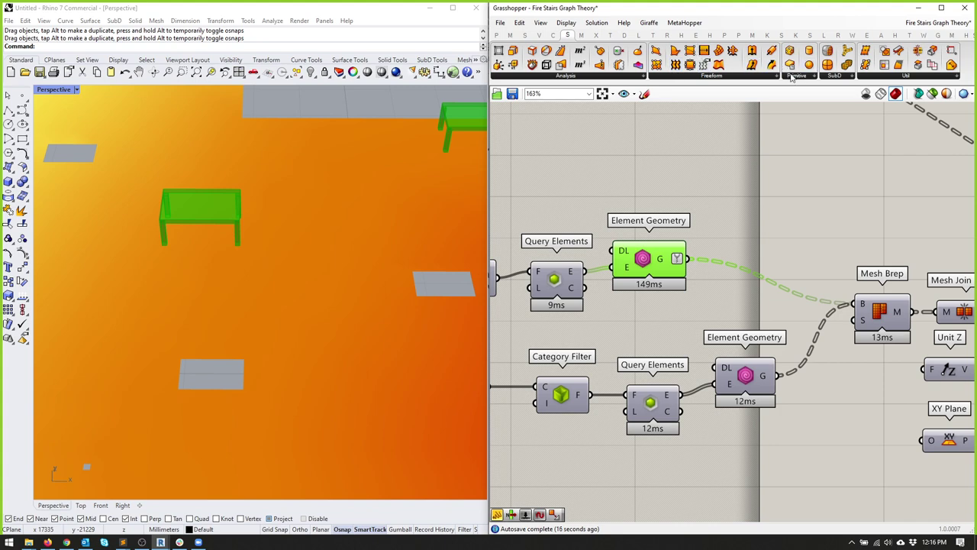
pyautogui.click(747, 78)
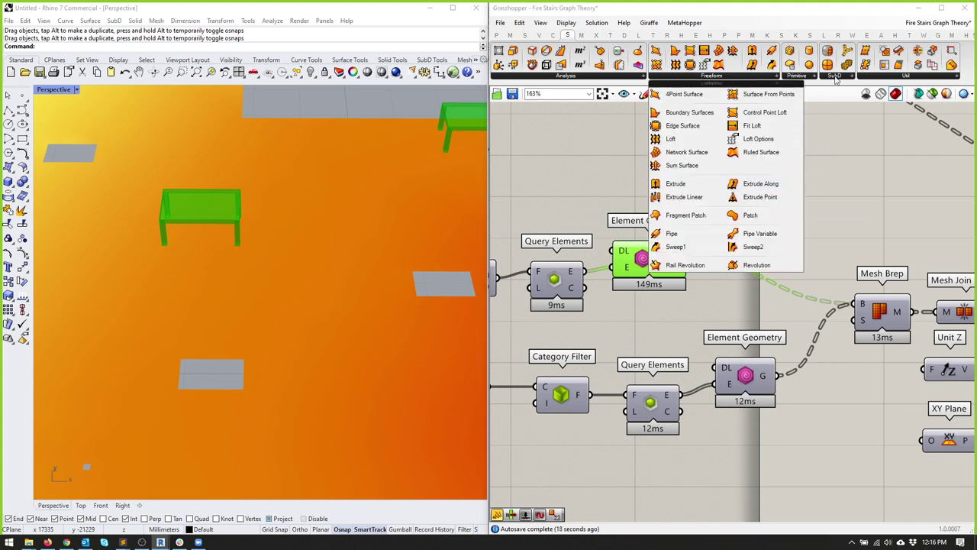
pyautogui.moveTo(798, 77)
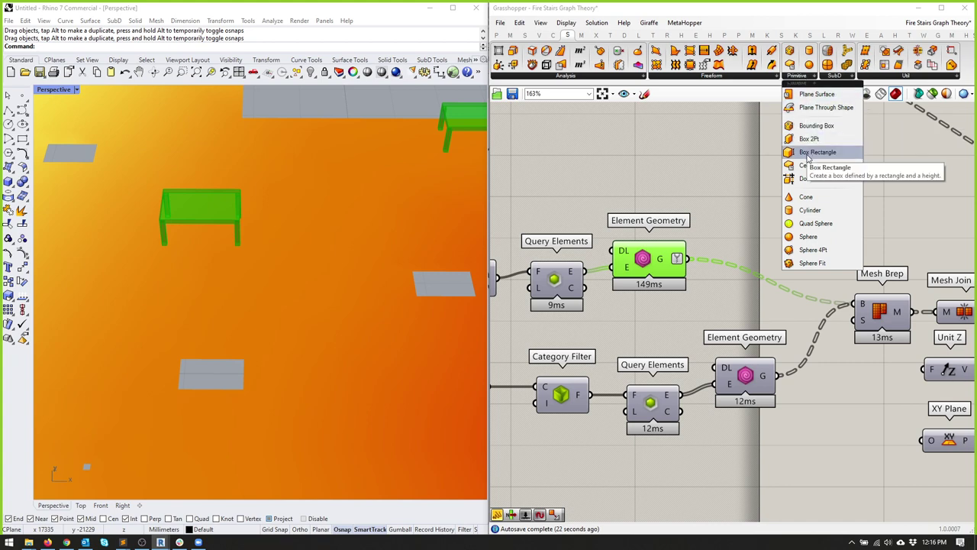
pyautogui.moveTo(817, 125); pyautogui.dragTo(758, 214)
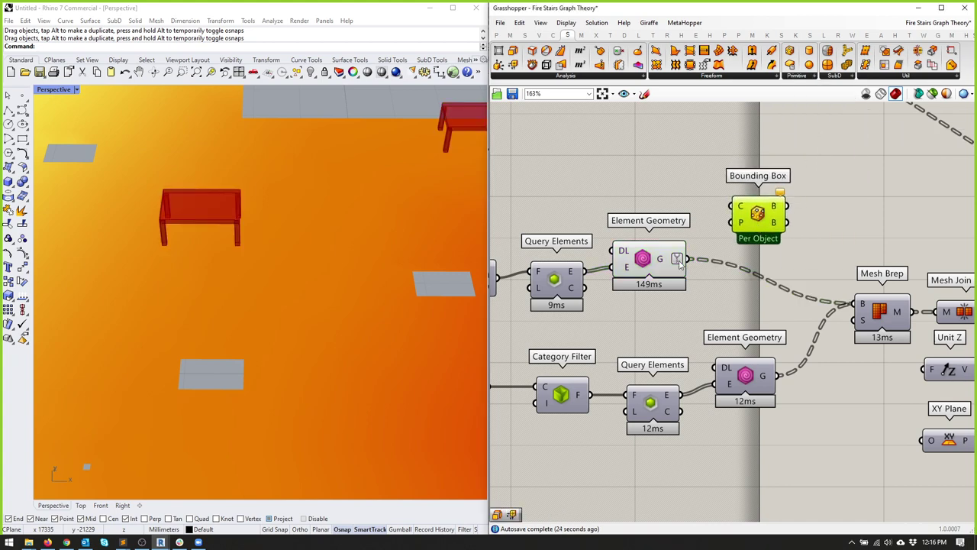
pyautogui.moveTo(686, 260); pyautogui.dragTo(733, 207)
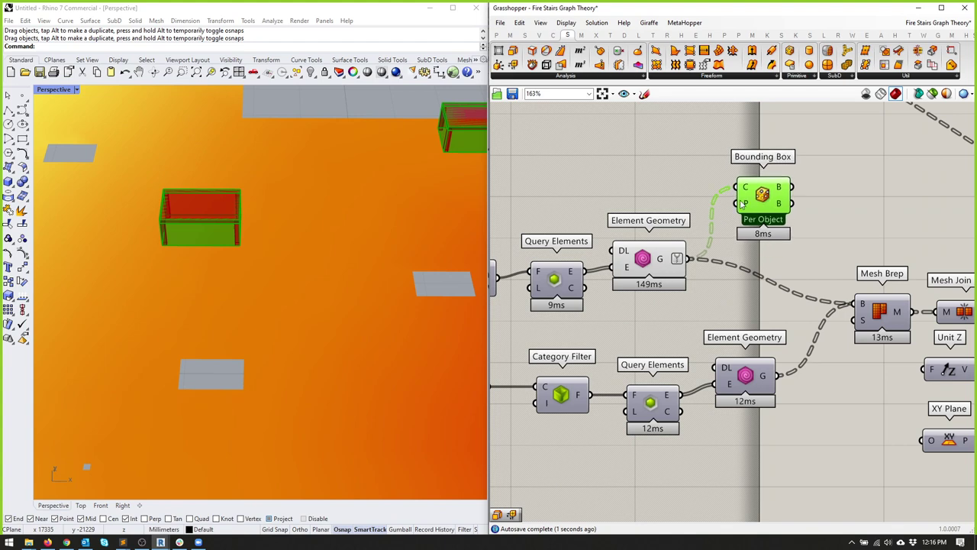
# Step: Switch the Bounding Box component to Union Box and inspect the boxes around the tables
pyautogui.rightClick(765, 195)
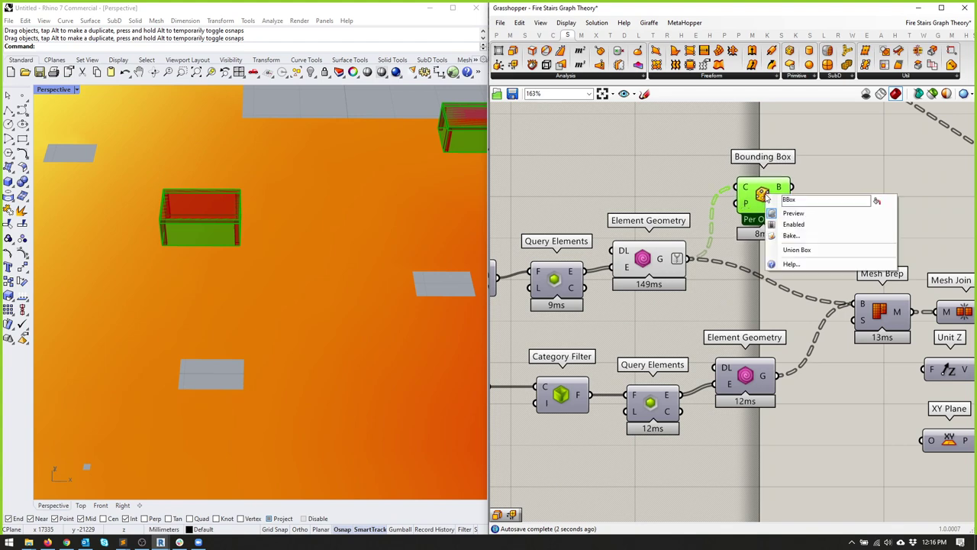
pyautogui.click(795, 252)
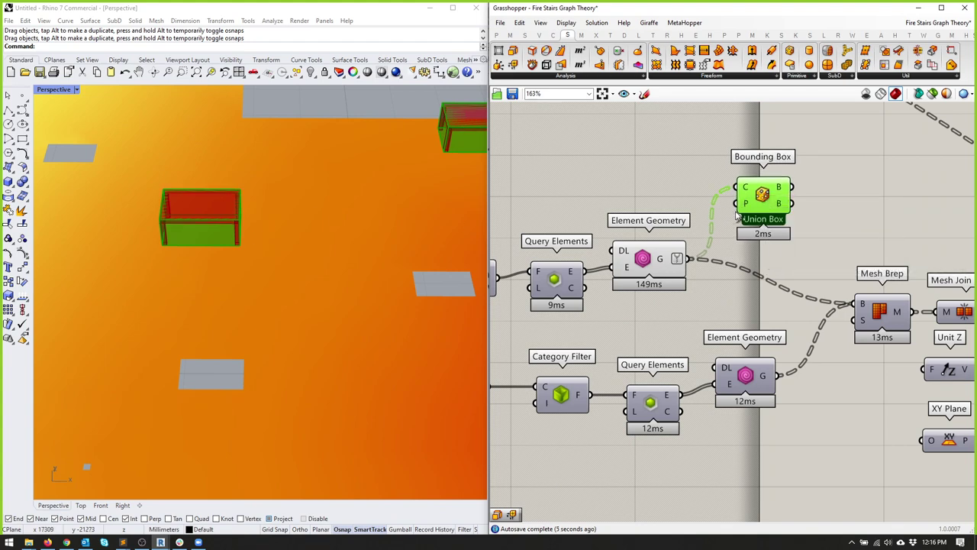
pyautogui.moveTo(764, 252); pyautogui.dragTo(671, 216, button='right')
pyautogui.moveTo(428, 229); pyautogui.dragTo(343, 201, button='right')
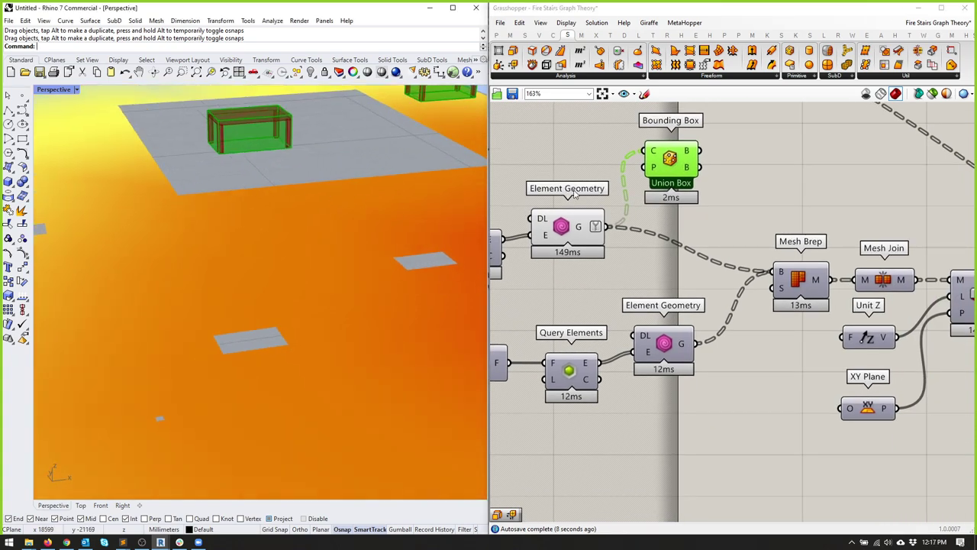
pyautogui.moveTo(675, 162); pyautogui.dragTo(671, 169)
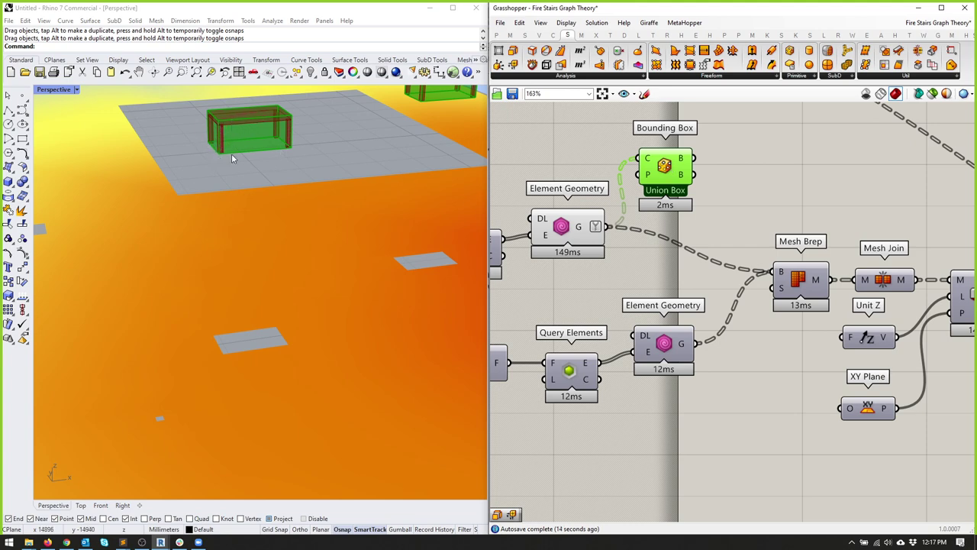
# Step: Add a Simple Mesh component fed by the Bounding Box and try to route its mesh into Mesh Brep
pyautogui.scroll(3, 767, 111)
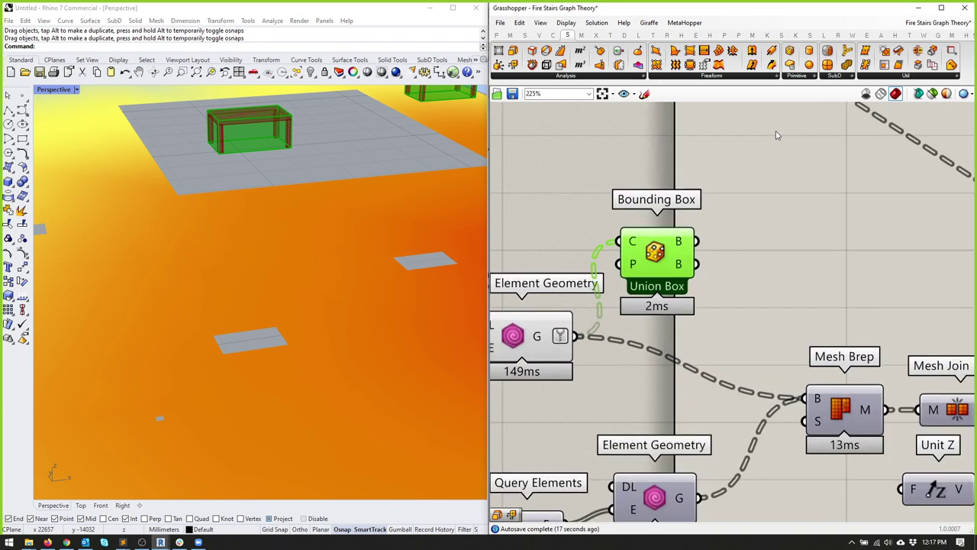
pyautogui.click(581, 35)
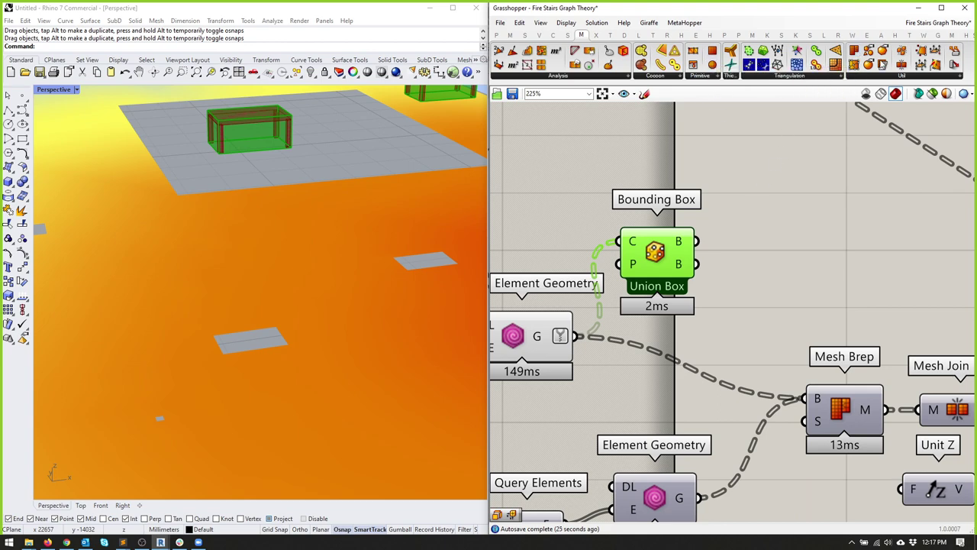
pyautogui.click(890, 79)
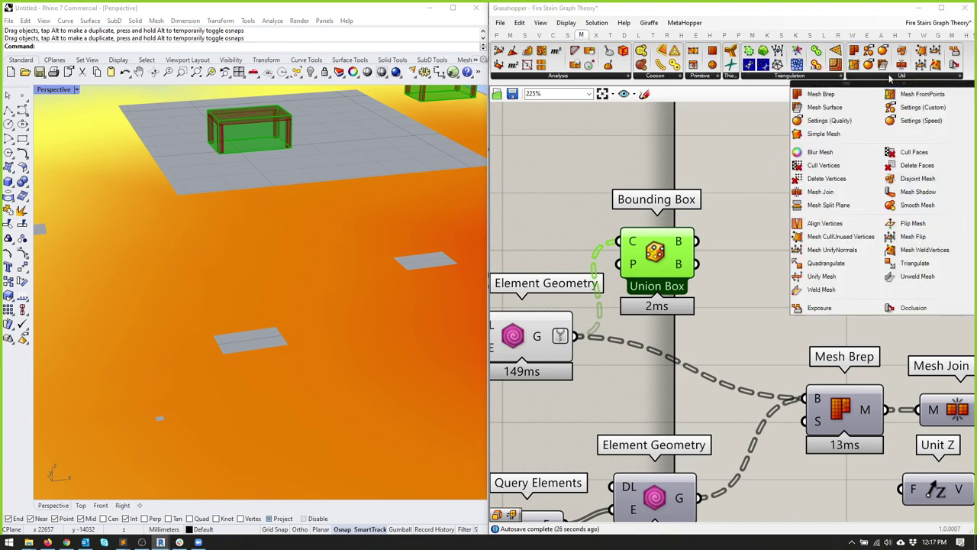
pyautogui.click(833, 136)
pyautogui.click(760, 243)
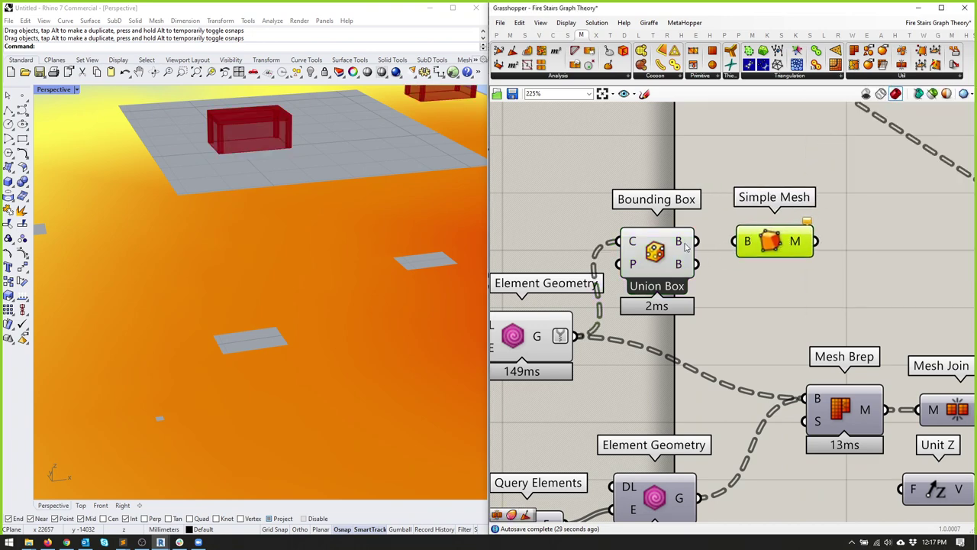
pyautogui.moveTo(693, 243); pyautogui.dragTo(812, 400)
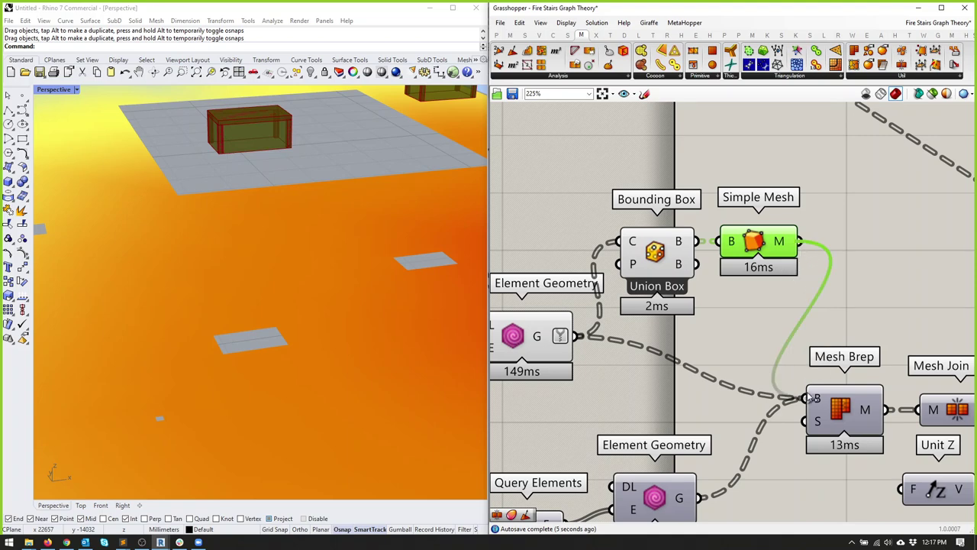
pyautogui.moveTo(803, 393); pyautogui.dragTo(863, 308, button='right')
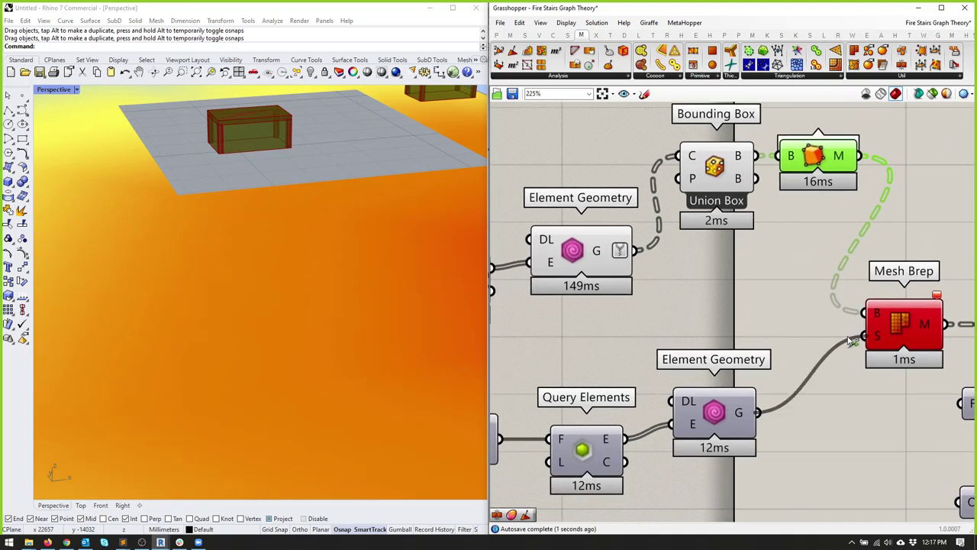
pyautogui.scroll(-3, 743, 378)
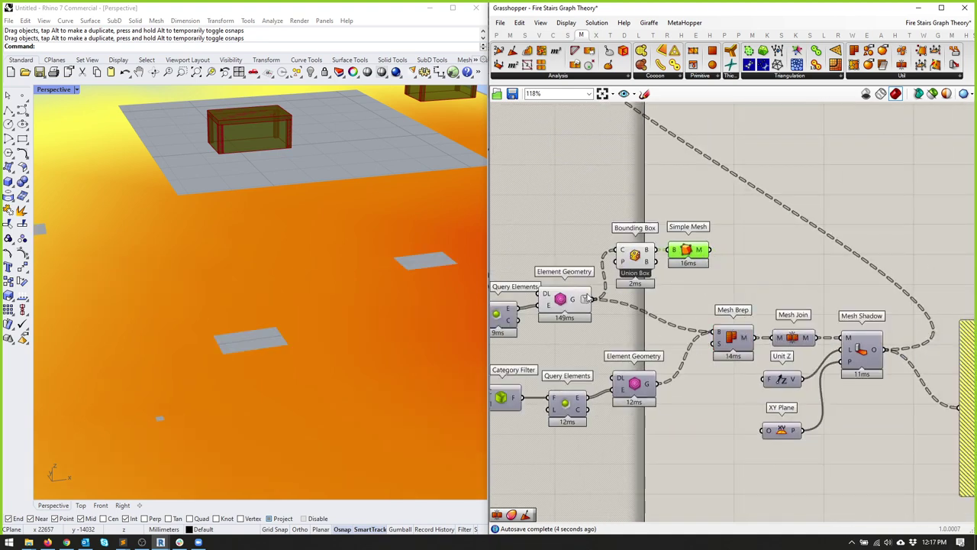
# Step: Feed only the column geometry into Mesh Brep and connect the furniture Simple Mesh output to Mesh Join alongside it
pyautogui.moveTo(655, 382); pyautogui.dragTo(715, 334)
pyautogui.moveTo(710, 250); pyautogui.dragTo(778, 337)
pyautogui.click(773, 292)
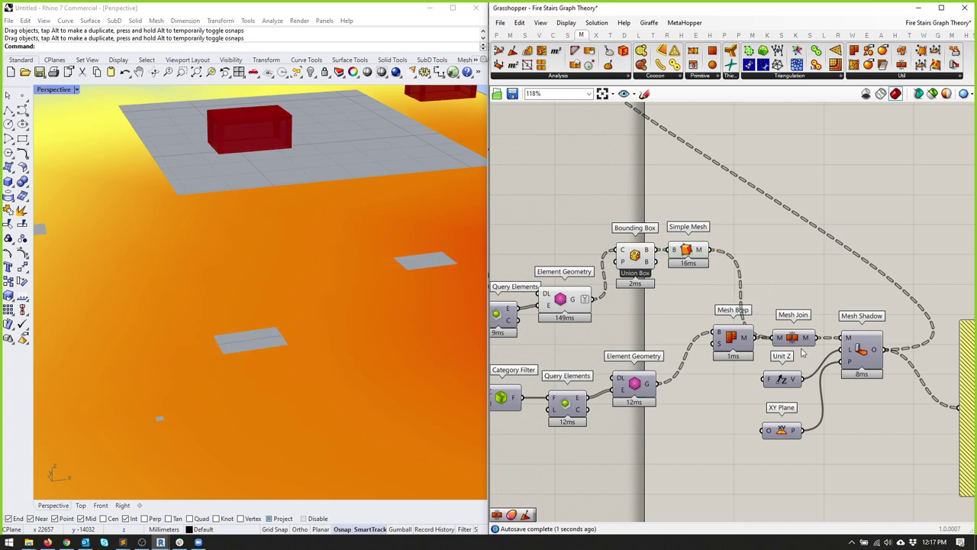
pyautogui.rightClick(776, 339)
pyautogui.click(802, 415)
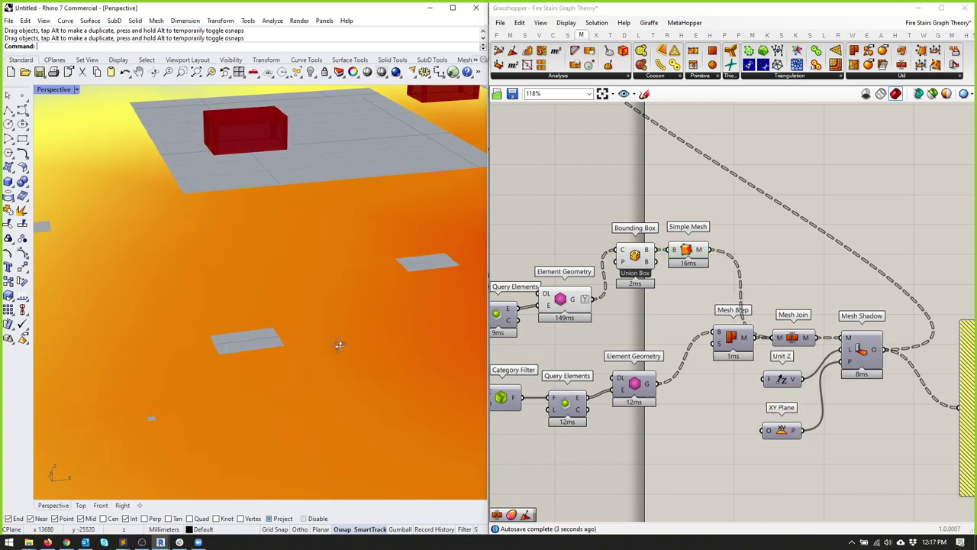
pyautogui.scroll(-5, 319, 354)
pyautogui.moveTo(320, 353); pyautogui.dragTo(276, 299, button='right')
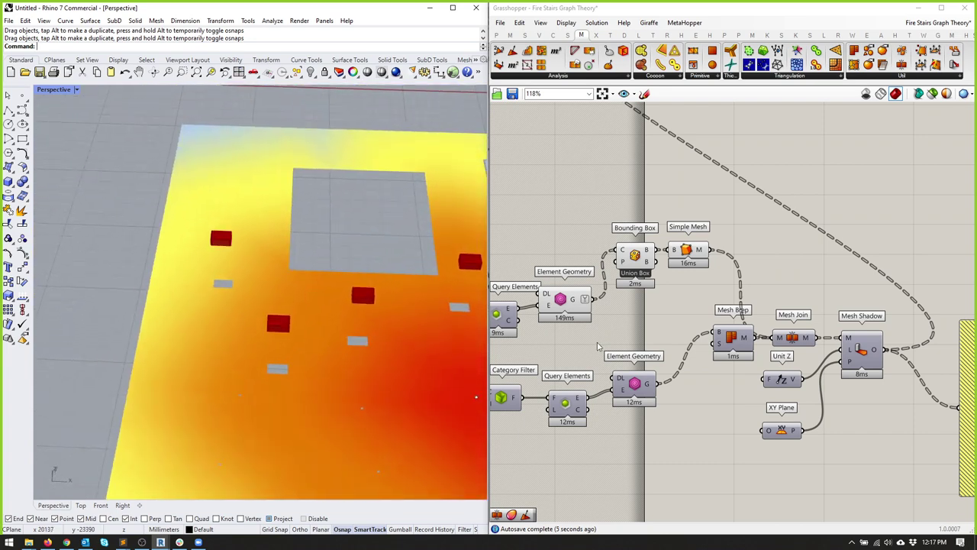
# Step: Set the detail level of the furniture Element Geometry to Coarse
pyautogui.scroll(3, 763, 301)
pyautogui.moveTo(716, 279); pyautogui.dragTo(733, 284)
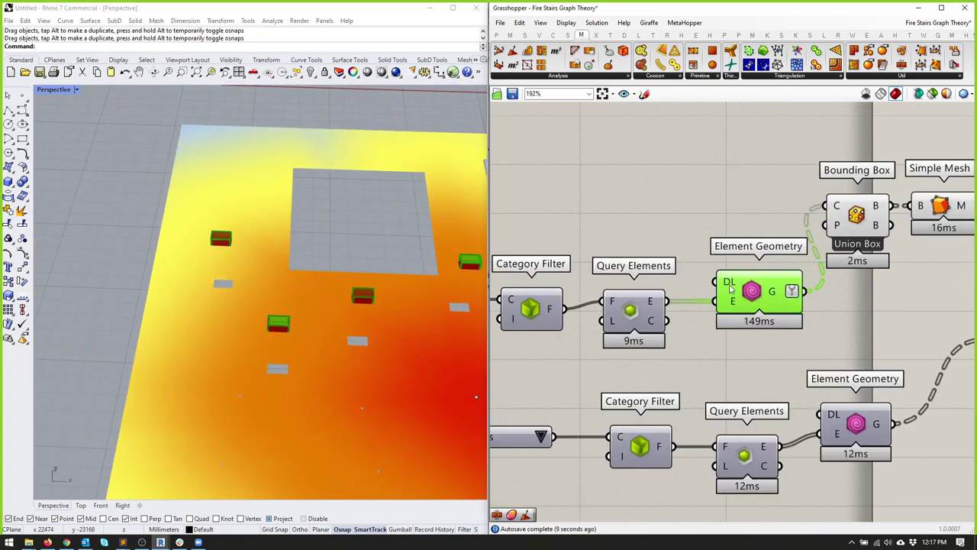
pyautogui.rightClick(731, 287)
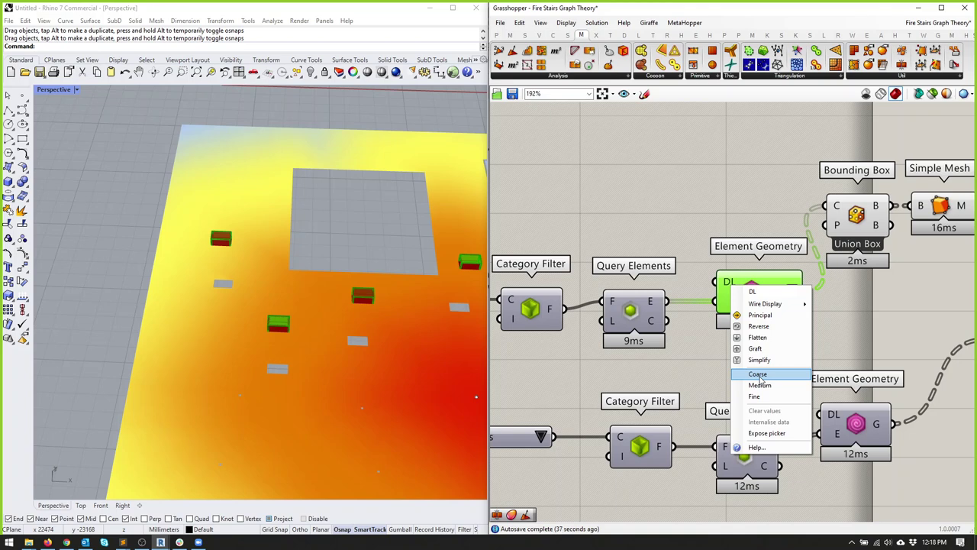
pyautogui.click(758, 375)
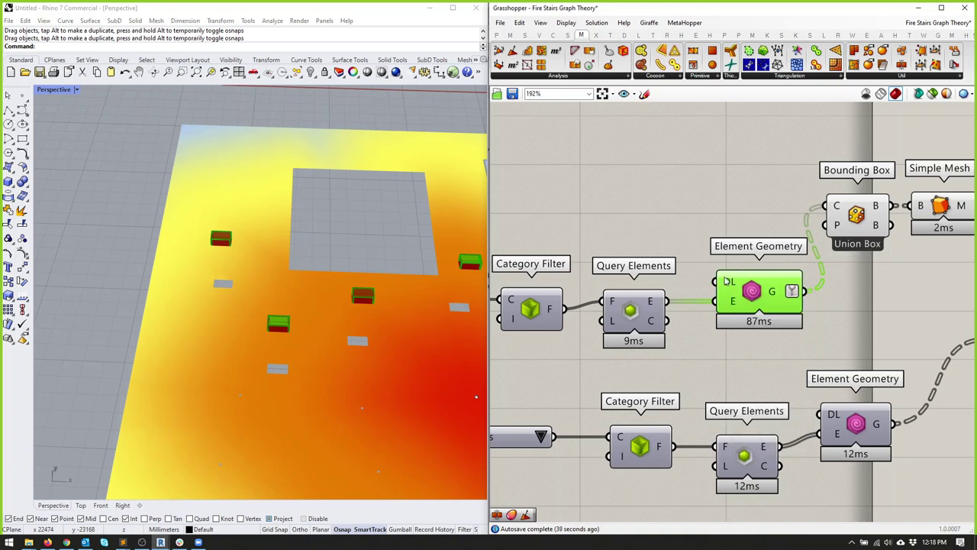
pyautogui.moveTo(729, 284); pyautogui.dragTo(651, 303, button='right')
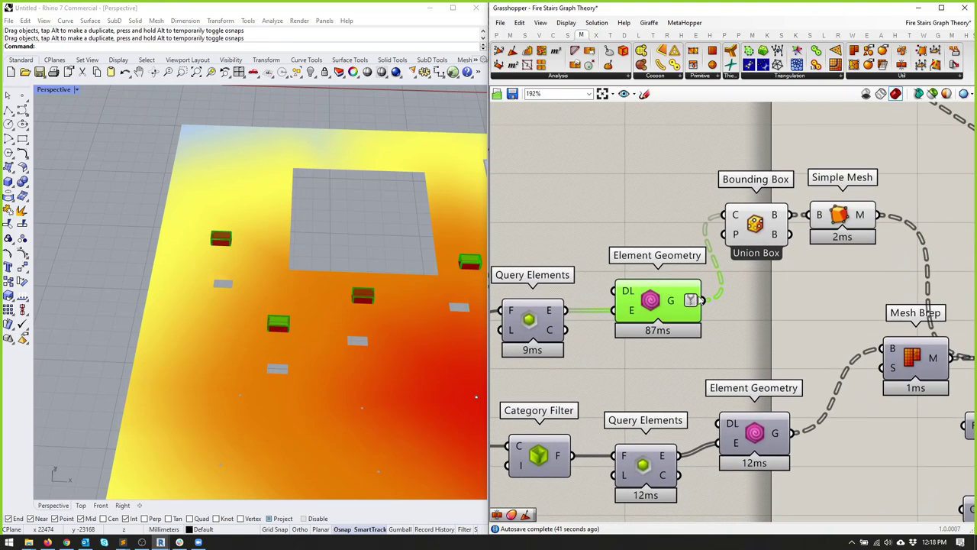
pyautogui.click(36, 46)
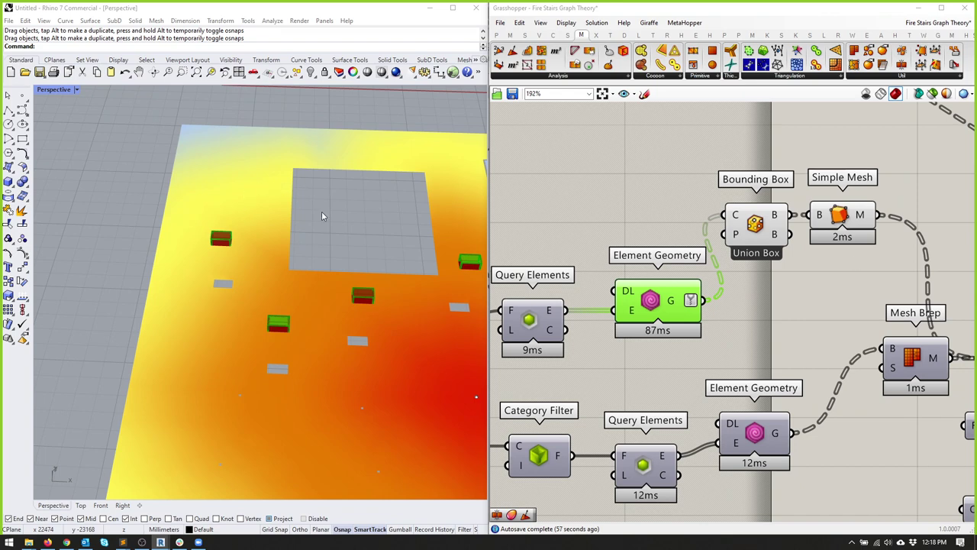
# Step: Turn off the preview of the furniture and column geometry, bounding box, mesh and shadow components
pyautogui.scroll(-5, 347, 255)
pyautogui.scroll(-6, 735, 316)
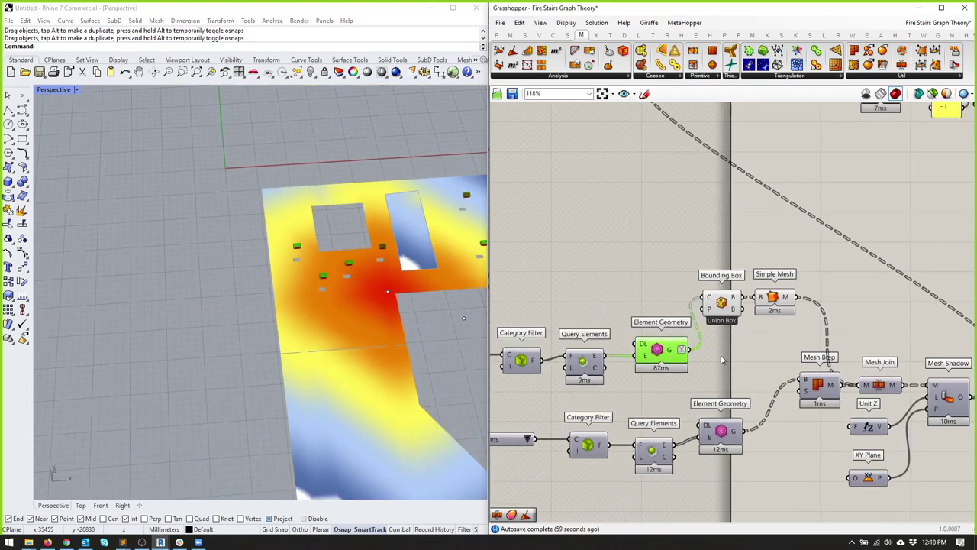
pyautogui.moveTo(665, 316); pyautogui.dragTo(811, 457)
pyautogui.middleClick(676, 300)
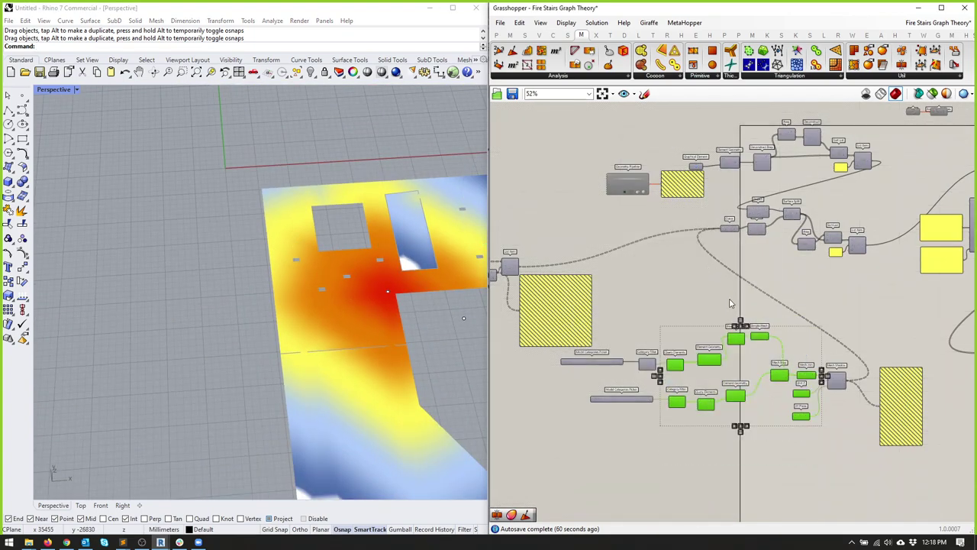
pyautogui.click(731, 305)
pyautogui.scroll(6, 317, 288)
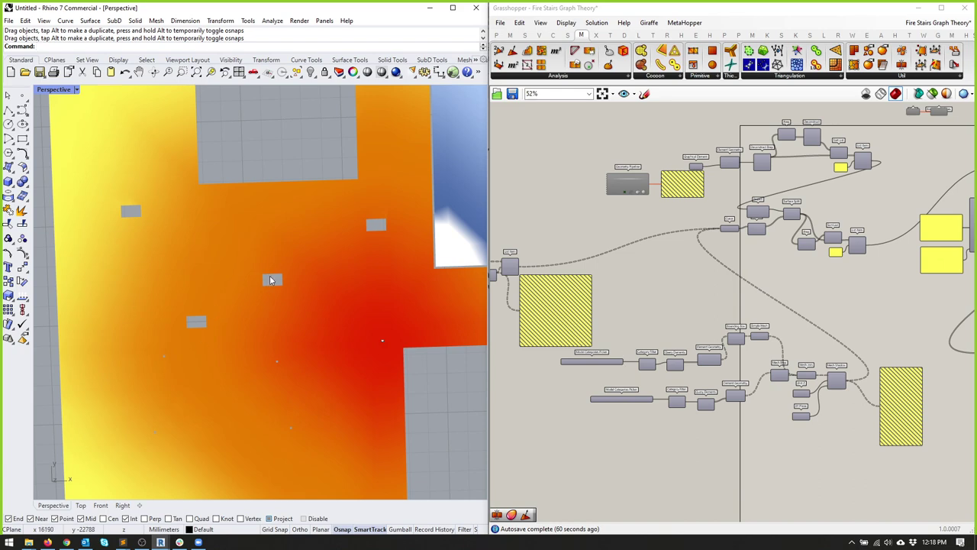
# Step: Switch to Revit's 3D view and show the area with the coffee tables and columns
pyautogui.hotkey('alt', 'Tab')
pyautogui.hotkey('alt', 'Tab')
pyautogui.moveTo(164, 542)
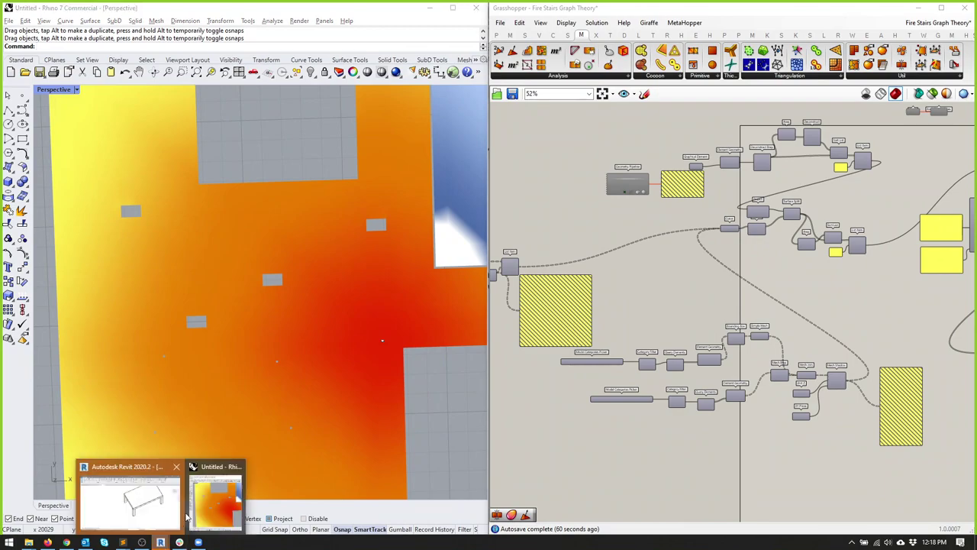
pyautogui.click(132, 500)
pyautogui.hotkey('alt', 'Tab')
pyautogui.moveTo(899, 244); pyautogui.dragTo(853, 306, button='right')
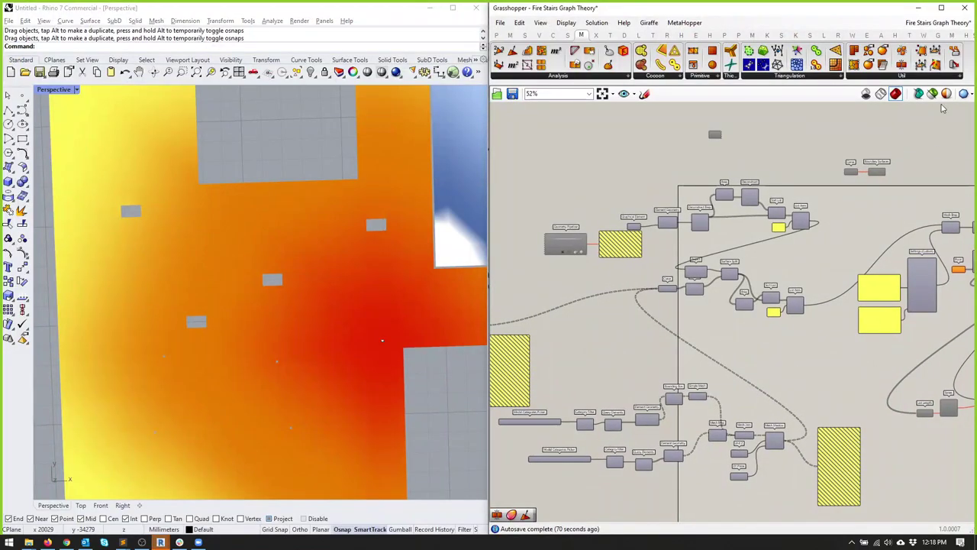
pyautogui.click(918, 8)
pyautogui.click(432, 8)
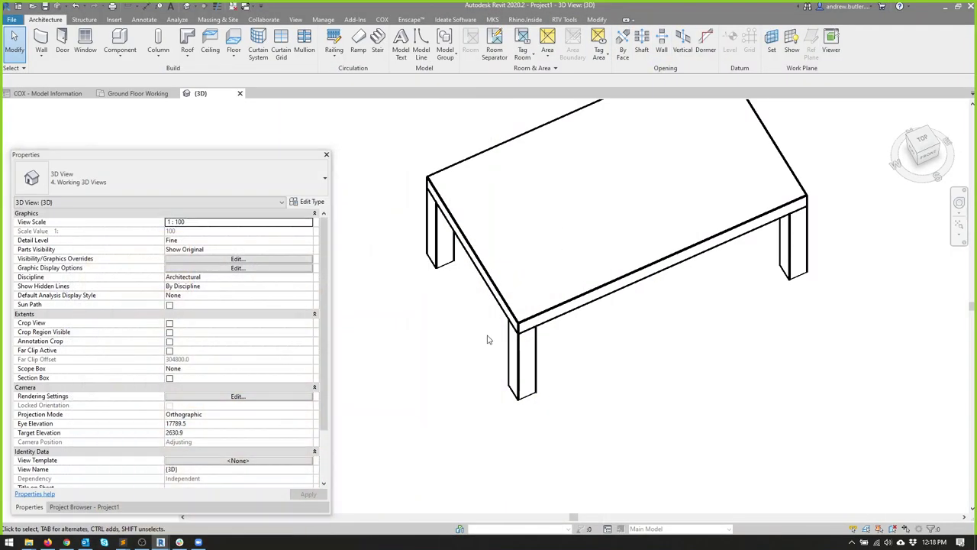
pyautogui.scroll(-10, 488, 340)
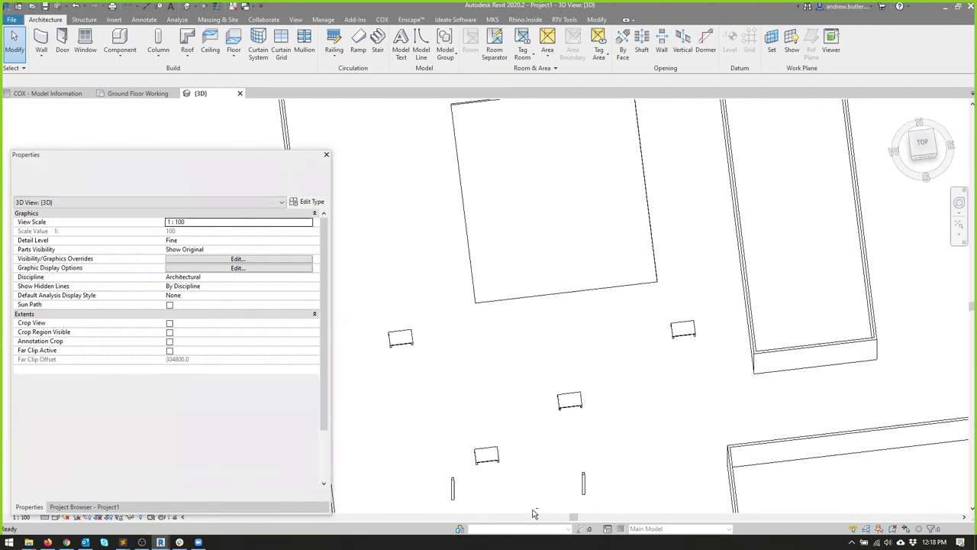
pyautogui.moveTo(535, 514); pyautogui.dragTo(522, 304, button='middle')
# Step: Copy the coffee table nearest the columns 1000 mm sideways so the copy sits directly against it
pyautogui.click(494, 265)
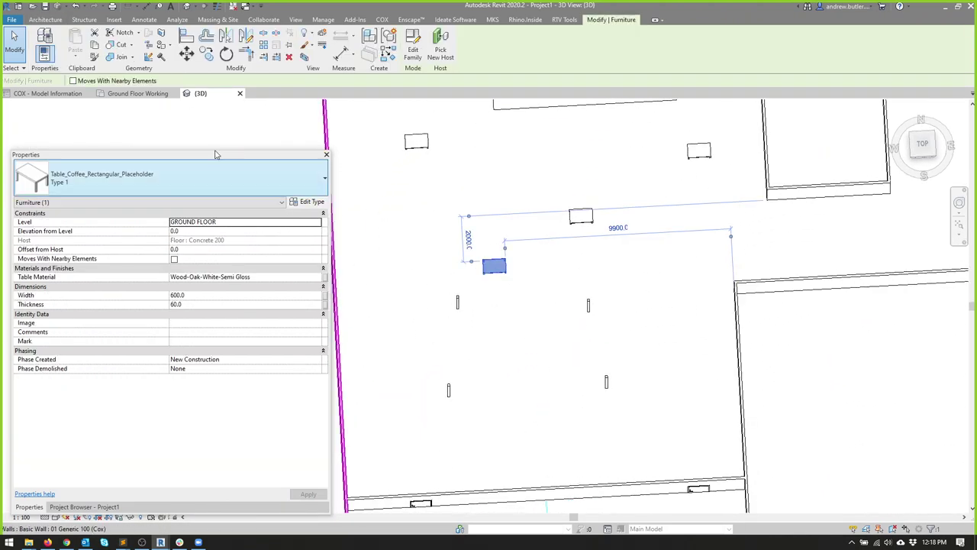
pyautogui.click(206, 53)
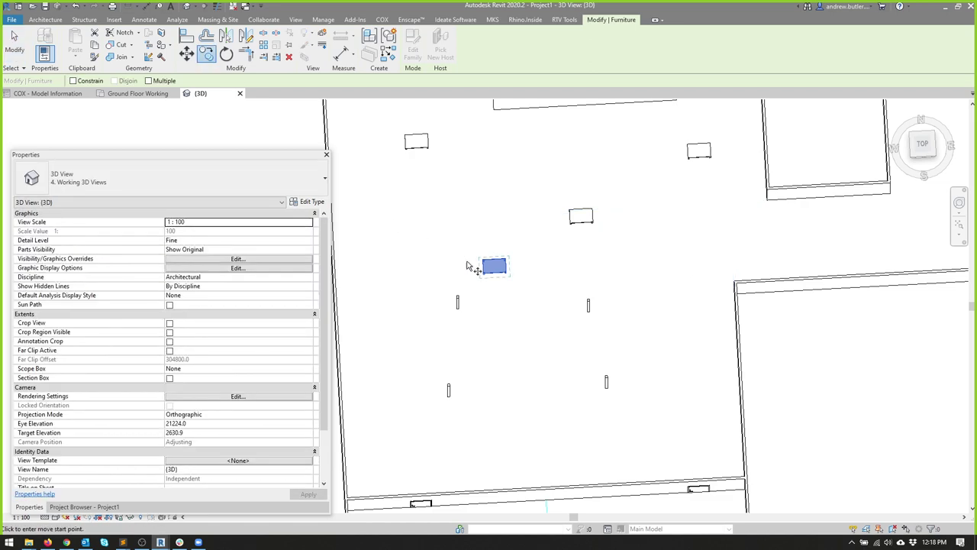
pyautogui.click(467, 268)
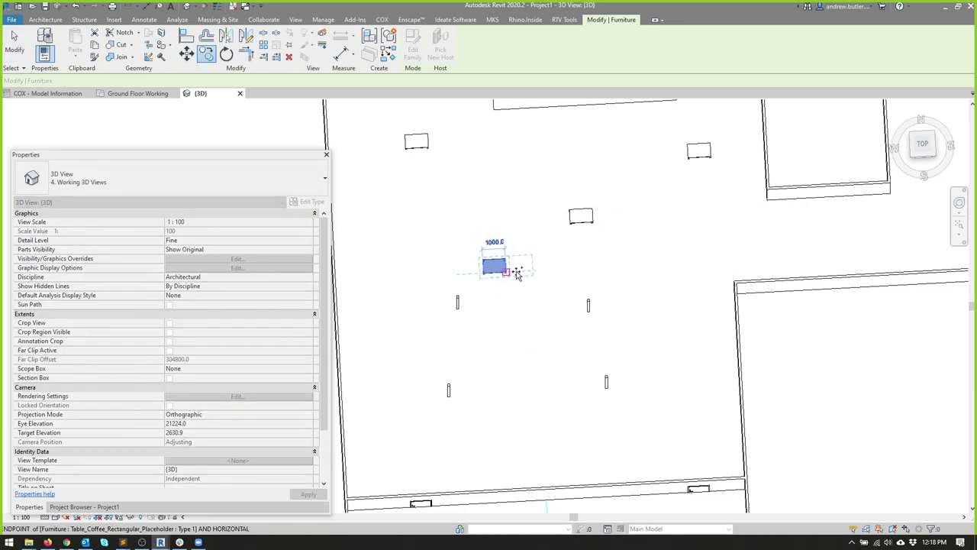
pyautogui.click(517, 274)
pyautogui.press('Escape')
pyautogui.click(505, 265)
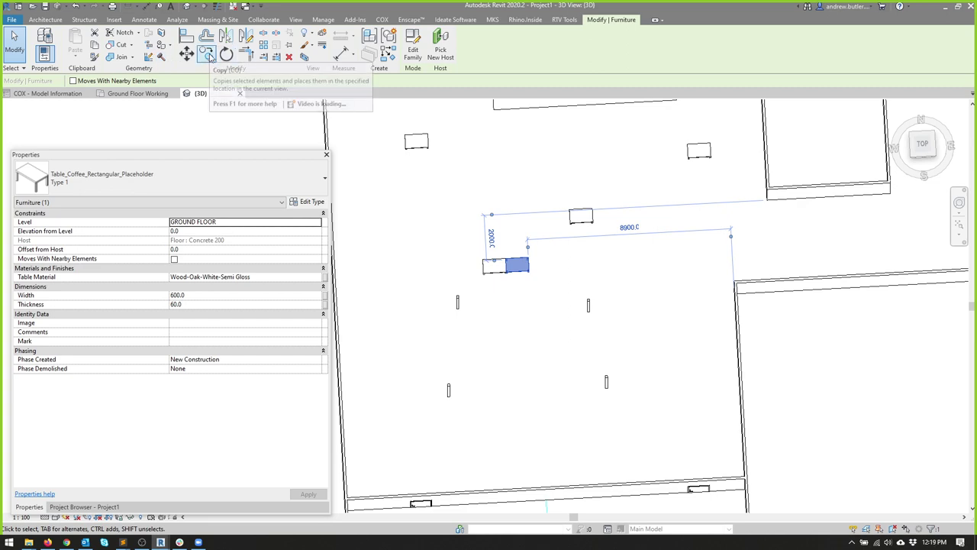
pyautogui.click(223, 97)
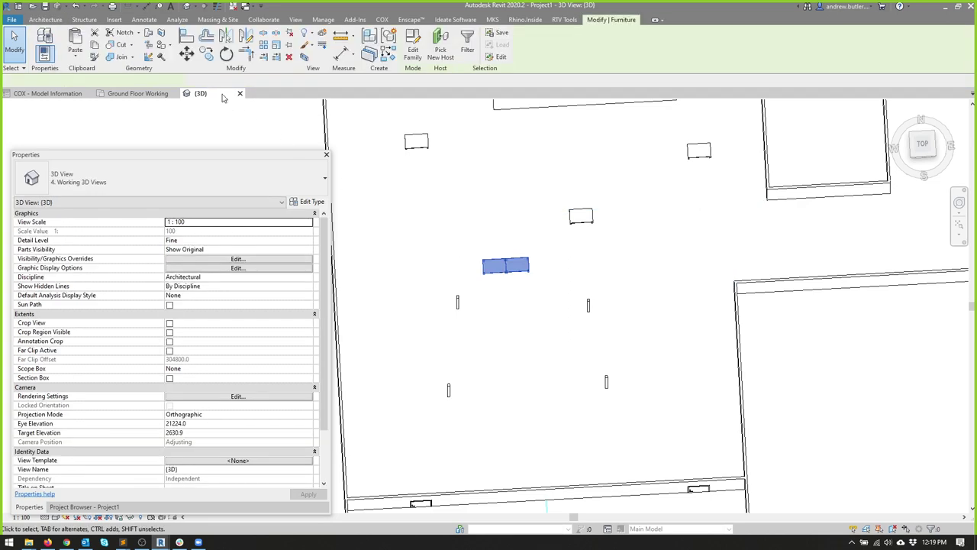
pyautogui.click(206, 53)
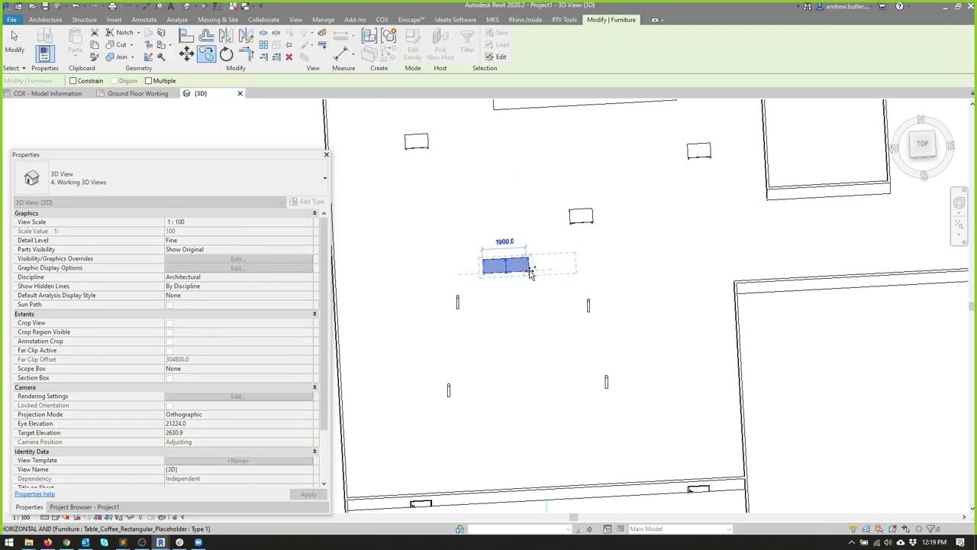
pyautogui.press('Escape')
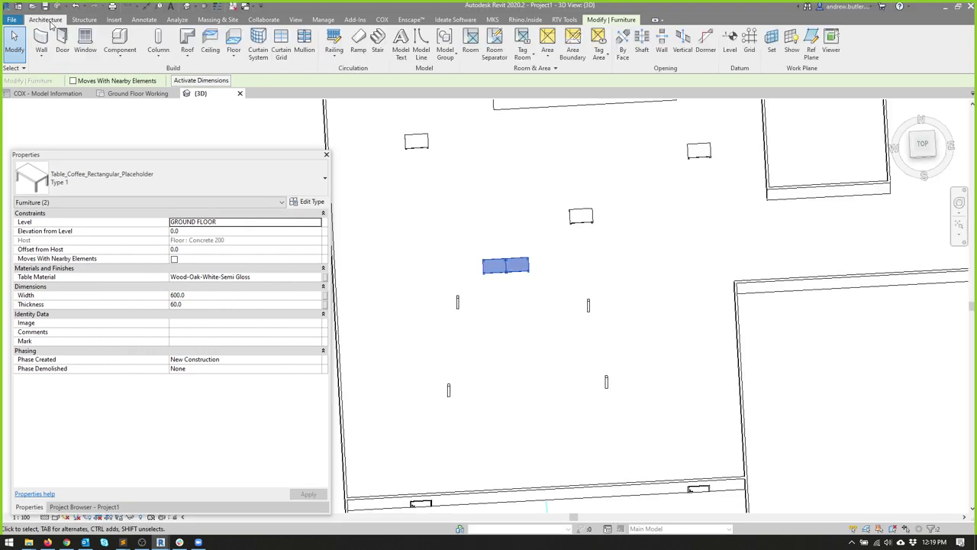
# Step: Place six more Table_Coffee_Rectangular_Placeholder tables along the row, three adjoining and three more beyond a small gap
pyautogui.click(120, 42)
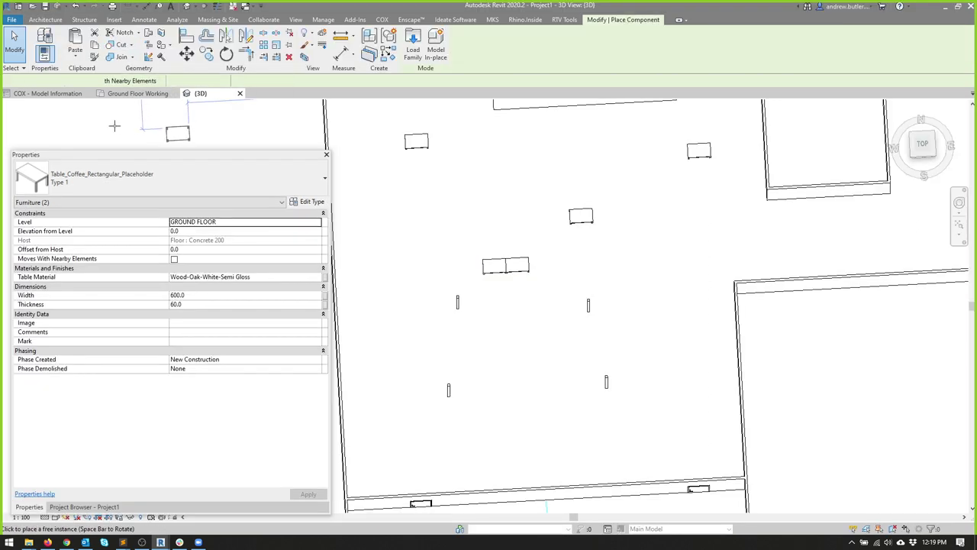
pyautogui.click(562, 263)
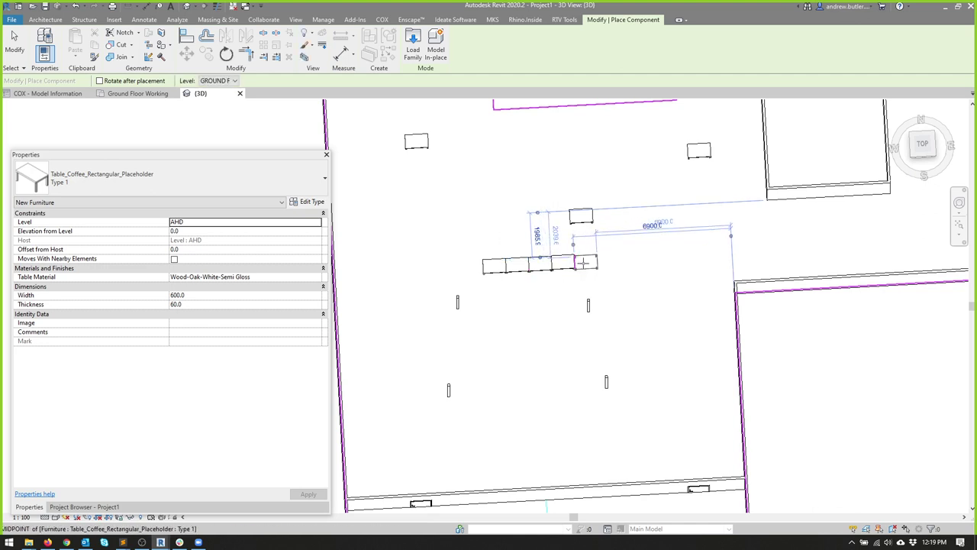
pyautogui.click(585, 261)
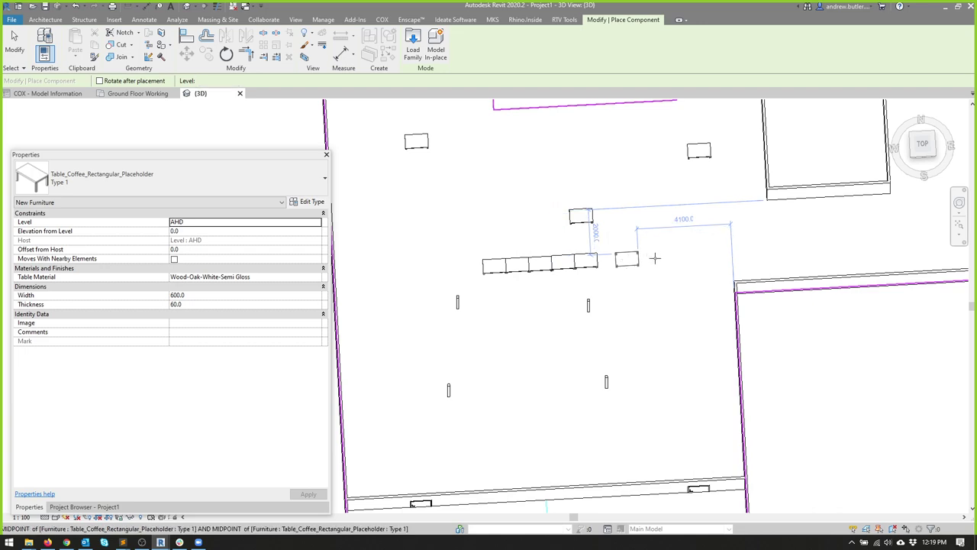
pyautogui.click(627, 259)
pyautogui.click(650, 258)
pyautogui.click(673, 258)
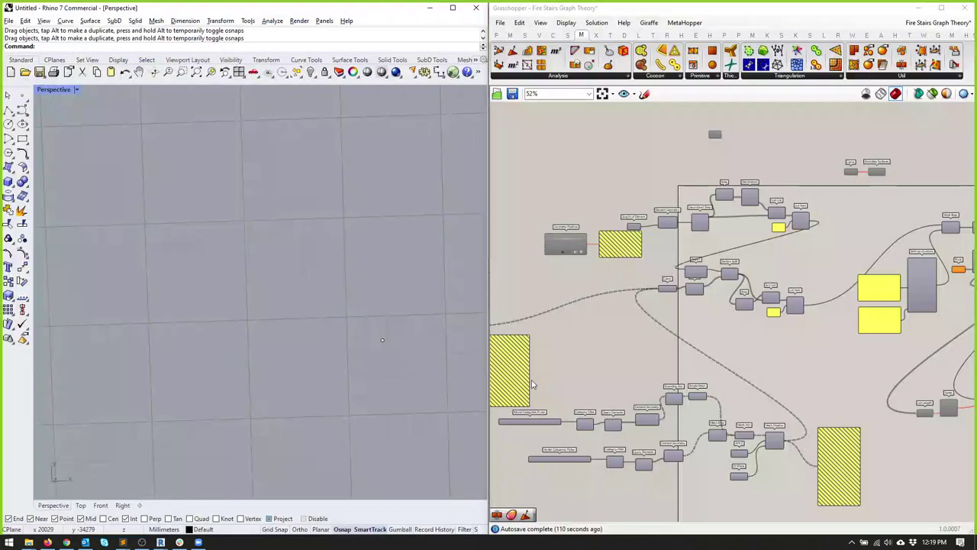
# Step: Switch back to Rhino and Grasshopper and move the fire-stair point beside the lower corner of the square floor opening
pyautogui.rightClick(608, 235)
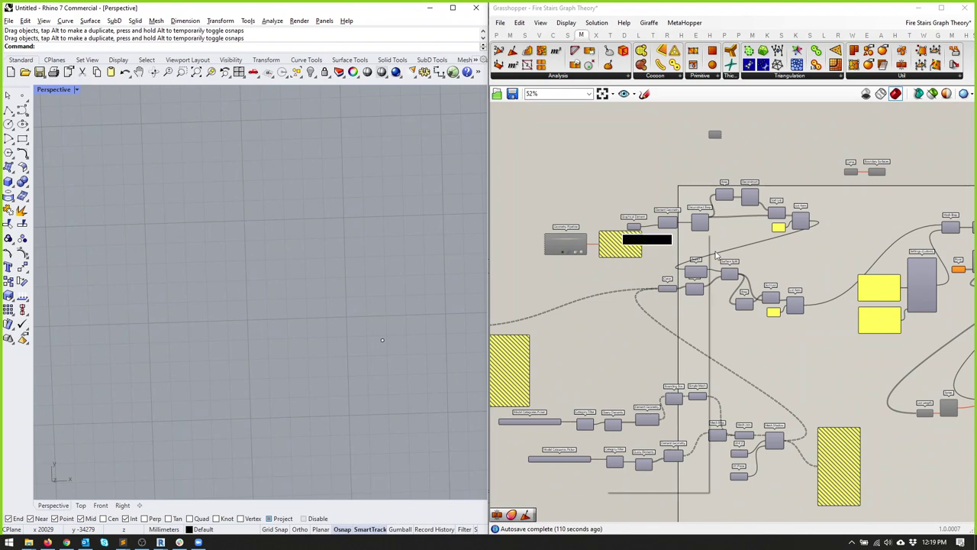
pyautogui.scroll(2, 746, 252)
pyautogui.click(747, 261)
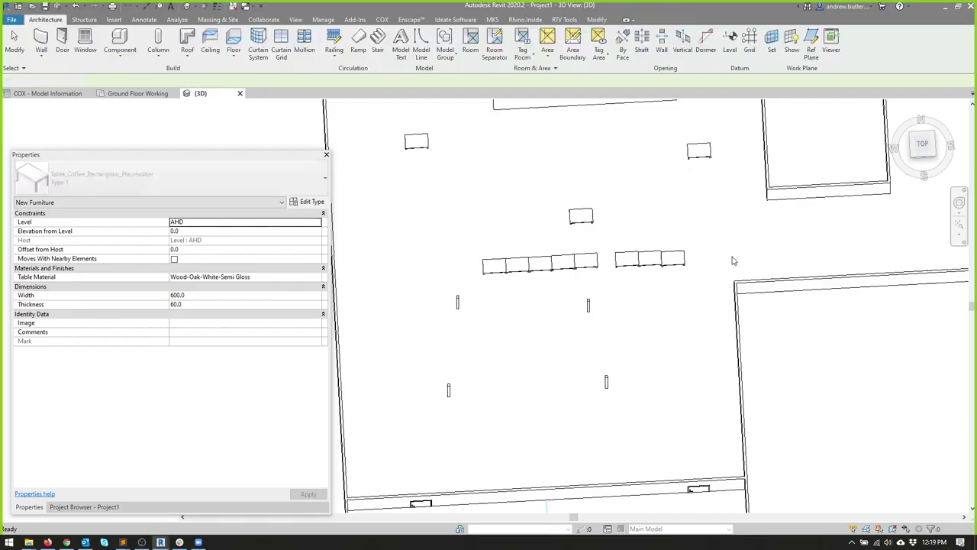
pyautogui.rightClick(653, 240)
pyautogui.click(666, 245)
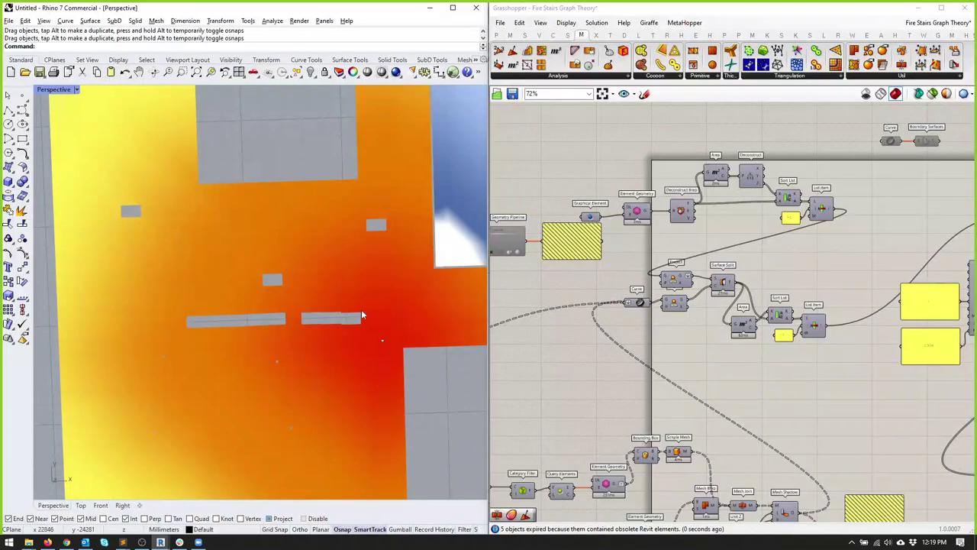
pyautogui.moveTo(359, 317); pyautogui.dragTo(389, 329, button='right')
pyautogui.moveTo(389, 329); pyautogui.dragTo(359, 178)
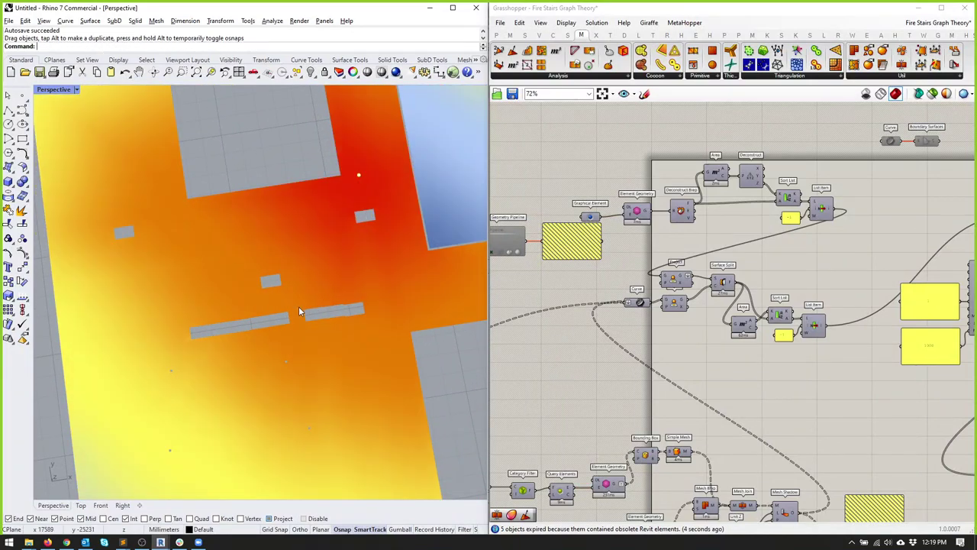
# Step: Enable the Display Graph component and its connected Curve component to draw the shortest-path lines over the heat map
pyautogui.moveTo(806, 254); pyautogui.dragTo(637, 250, button='right')
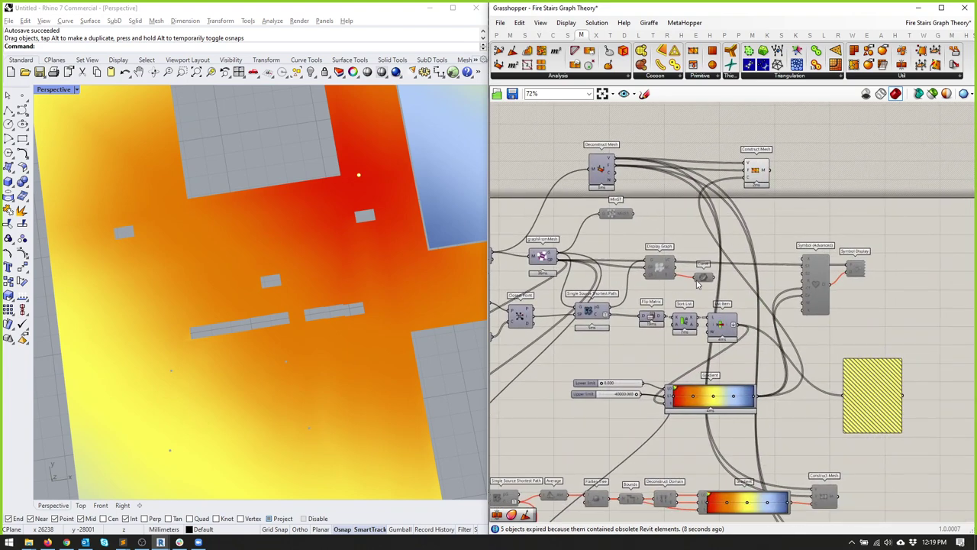
pyautogui.click(605, 312)
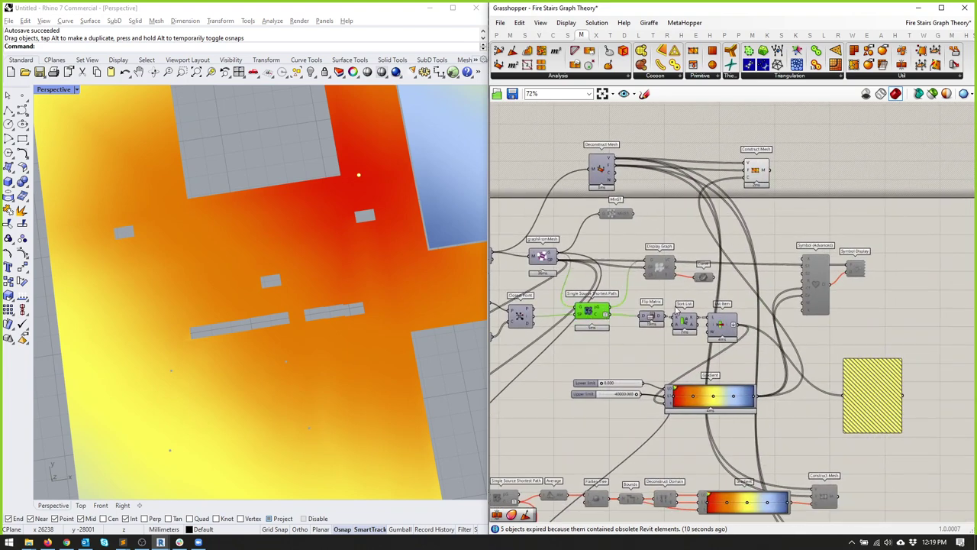
pyautogui.moveTo(722, 290); pyautogui.dragTo(644, 247)
pyautogui.press('space')
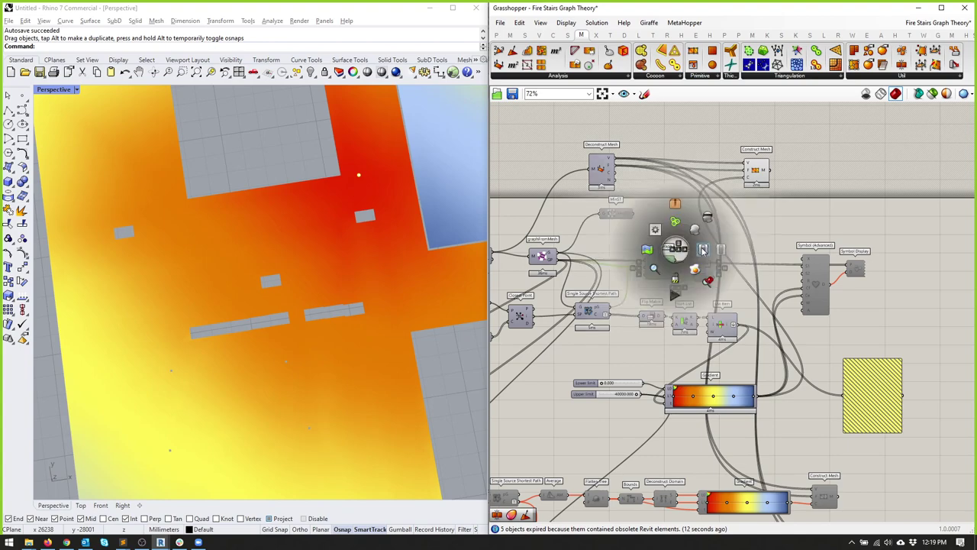
pyautogui.press('space')
pyautogui.click(744, 241)
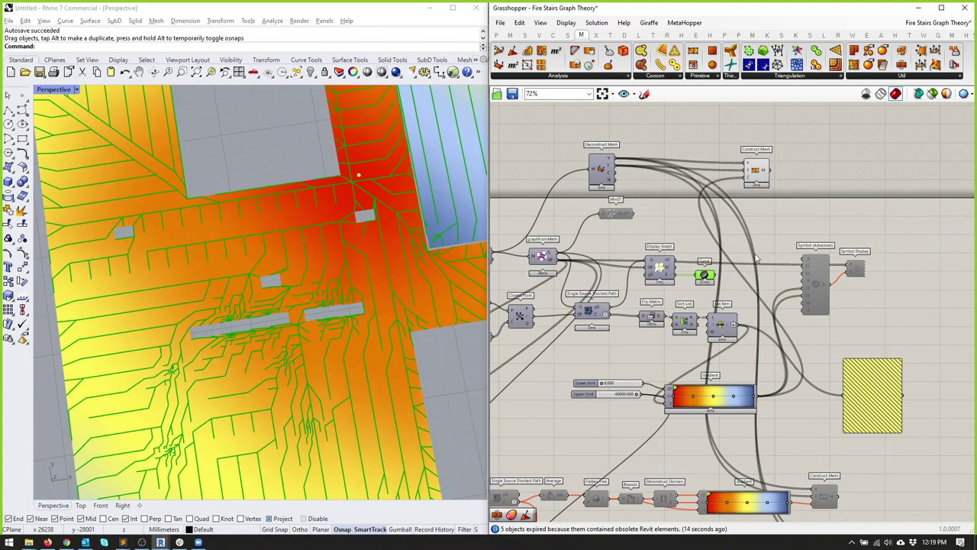
# Step: Examine how the shortest-path lines run around the table rows, columns and floor openings towards the fire-stair point
pyautogui.scroll(5, 335, 293)
pyautogui.scroll(-2, 335, 293)
pyautogui.scroll(-2, 335, 290)
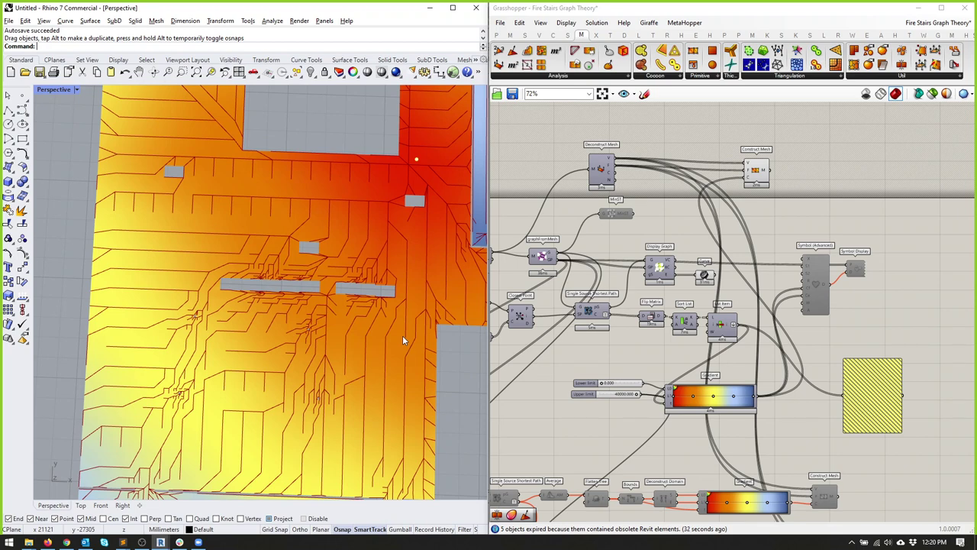
pyautogui.moveTo(143, 251); pyautogui.dragTo(325, 343, button='right')
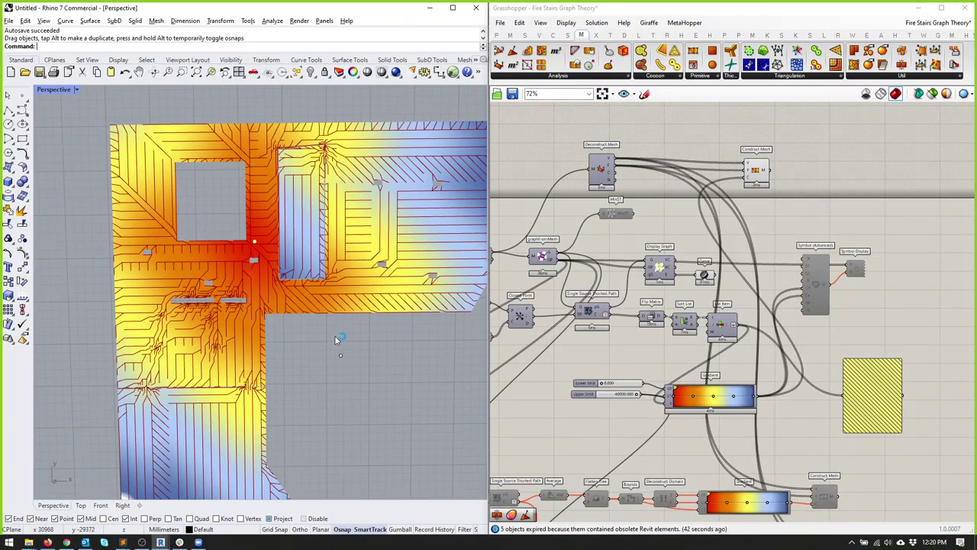
pyautogui.moveTo(334, 336); pyautogui.dragTo(332, 287, button='right')
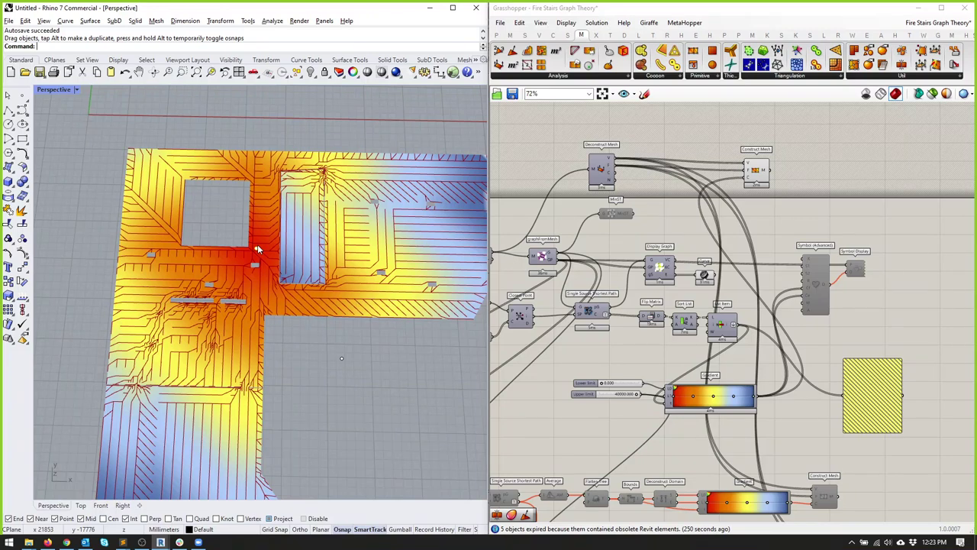
pyautogui.click(257, 249)
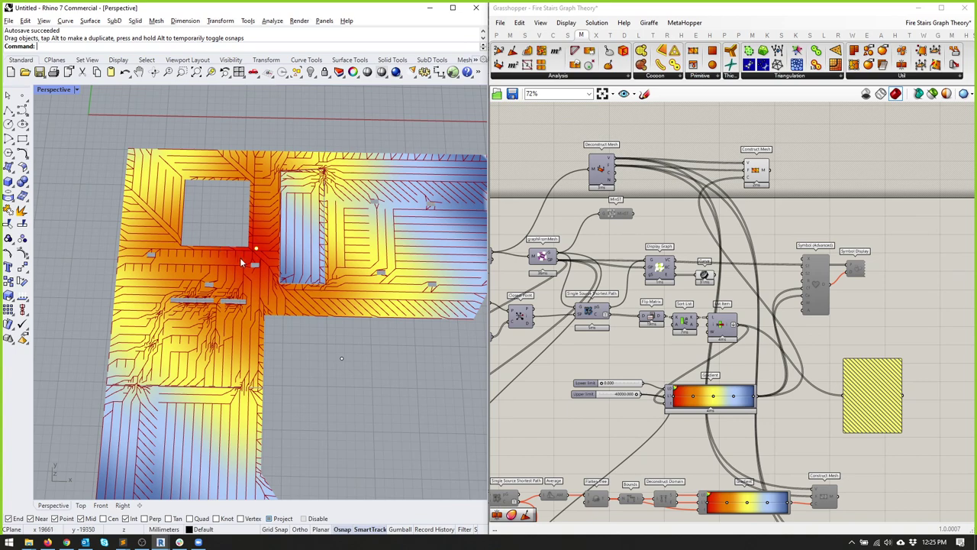
# Step: Switch to Chrome, view the ArchDaily Sky Rise Level 53-54 floor plan of One One Eagle Street, and open a new tab
pyautogui.hotkey('alt', 'Tab')
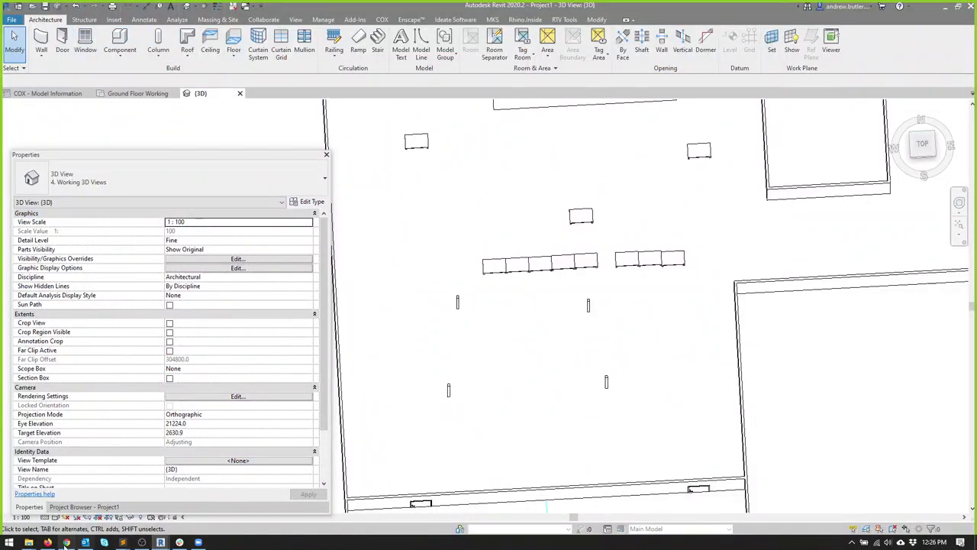
pyautogui.click(66, 543)
pyautogui.click(138, 9)
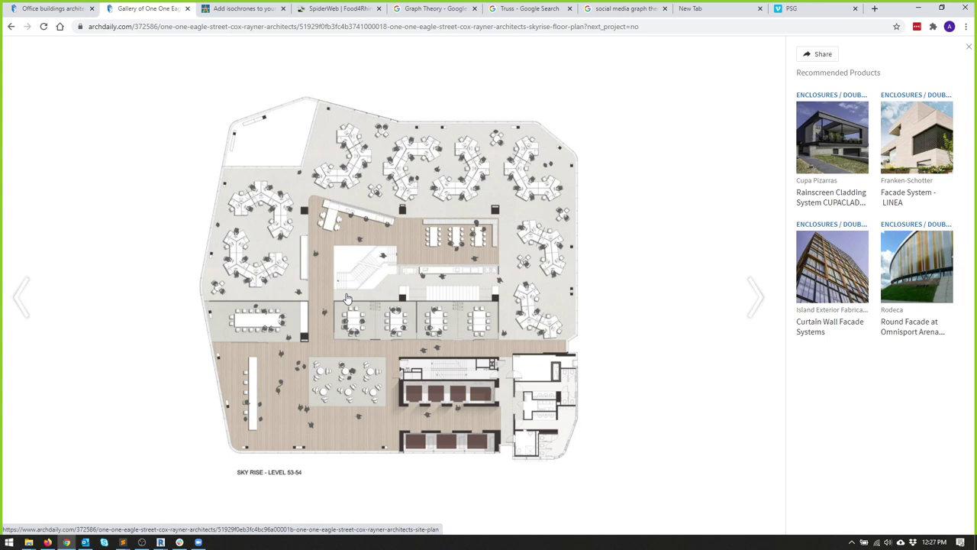
pyautogui.hotkey('ctrl', 't')
pyautogui.write('sTA')
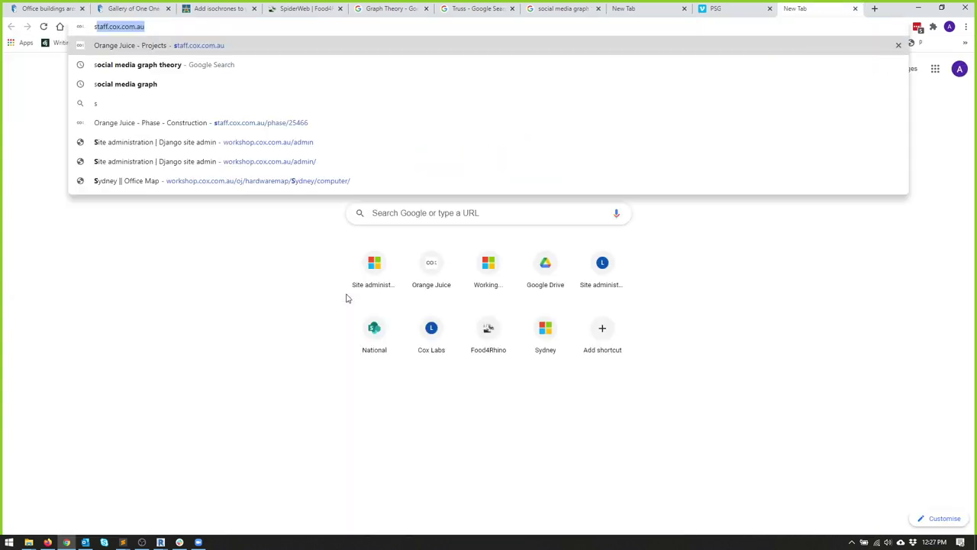
pyautogui.write('irs')
pyautogui.press('BackSpace')
pyautogui.press('BackSpace')
pyautogui.press('BackSpace')
pyautogui.press('BackSpace')
pyautogui.press('BackSpace')
pyautogui.press('BackSpace')
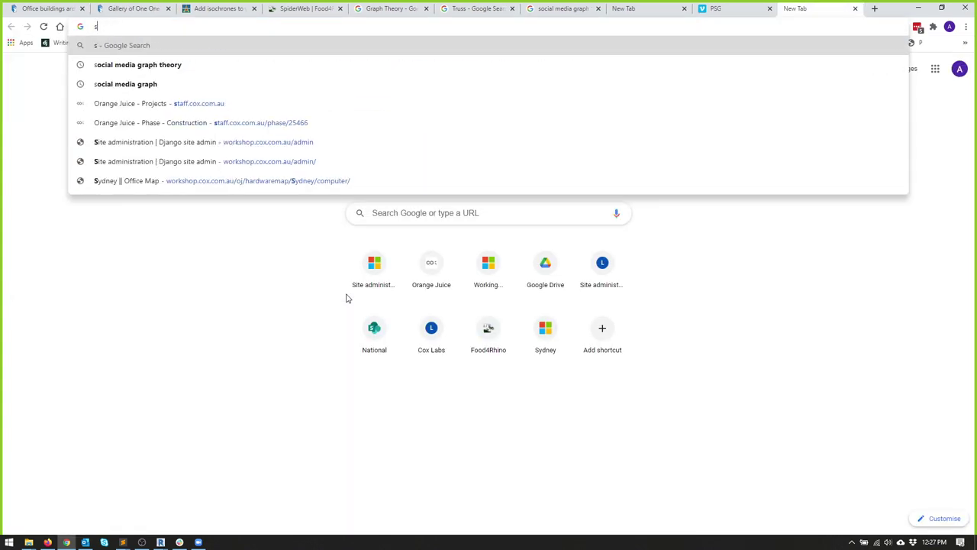
pyautogui.write('S')
pyautogui.press('BackSpace')
pyautogui.press('BackSpace')
# Step: Search Google for Cool Stairs
pyautogui.write('A')
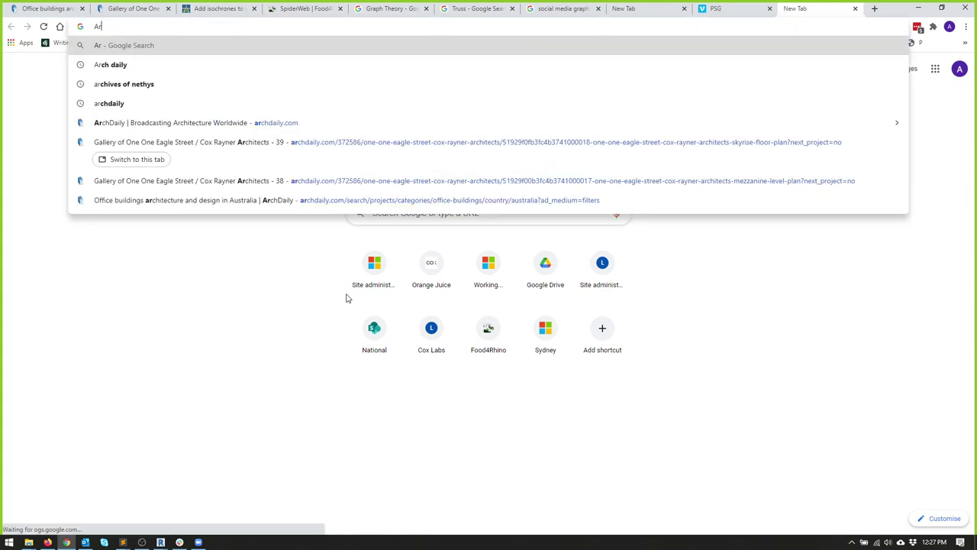
pyautogui.press('BackSpace')
pyautogui.write('Cool Stairs')
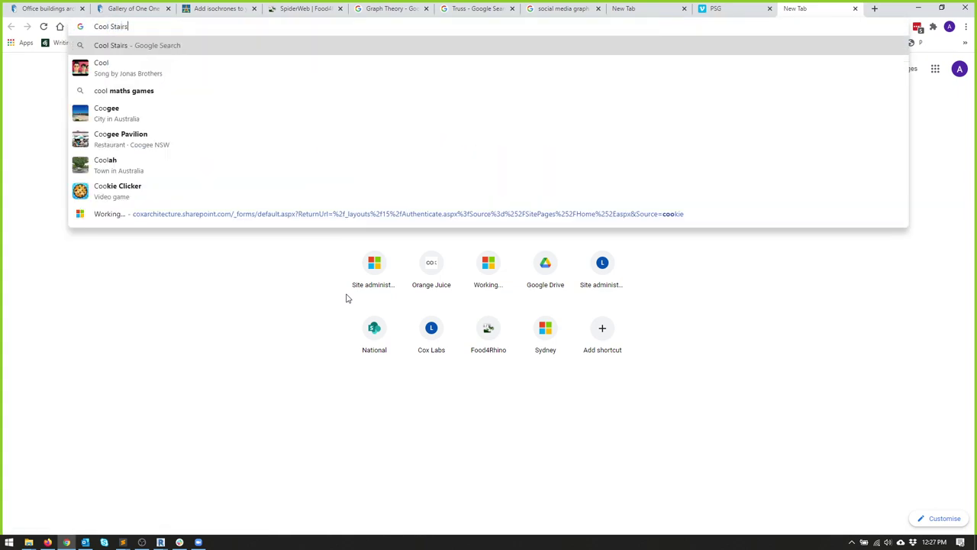
pyautogui.press('Return')
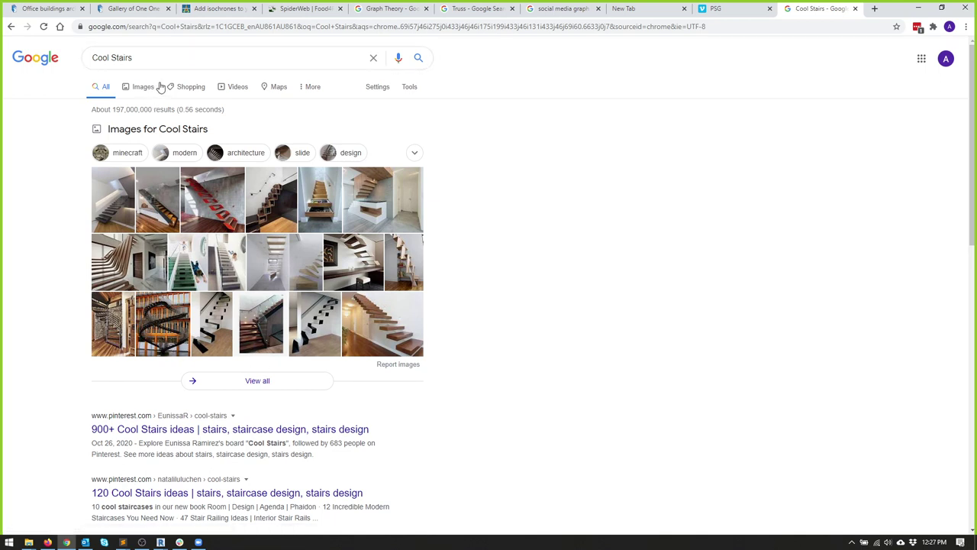
# Step: Replace the Google query with Renzo Piano Stairs and run the search
pyautogui.tripleClick(140, 62)
pyautogui.write('Renzo Pi')
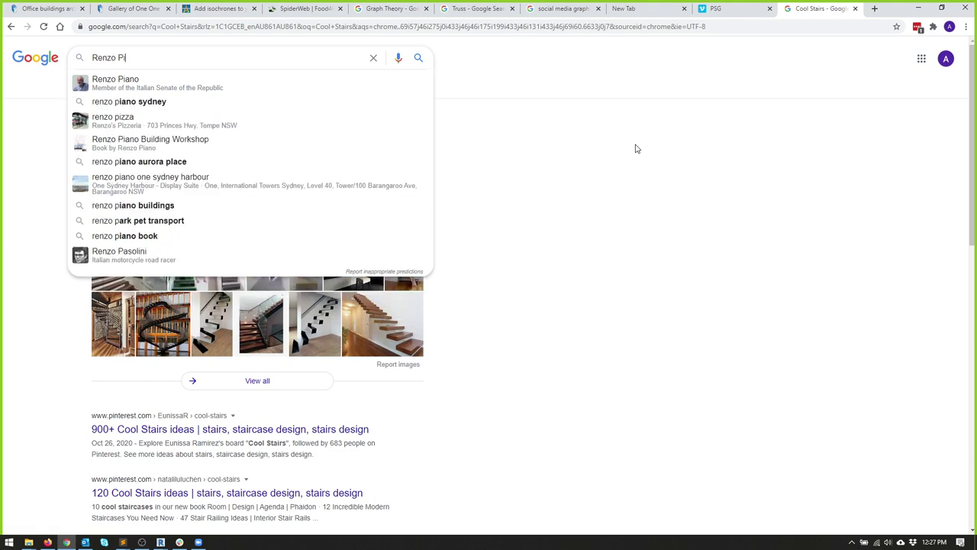
pyautogui.write('ano Stairs')
pyautogui.press('Return')
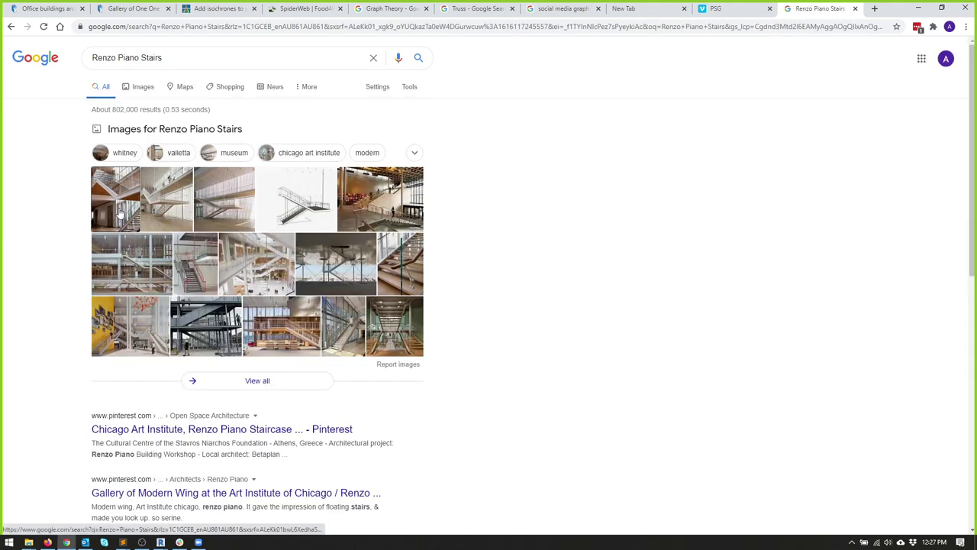
# Step: Preview the image results of the Chicago Art Institute, suspended-landing, Whittle School Shenzhen and St. Giles London staircases
pyautogui.click(119, 213)
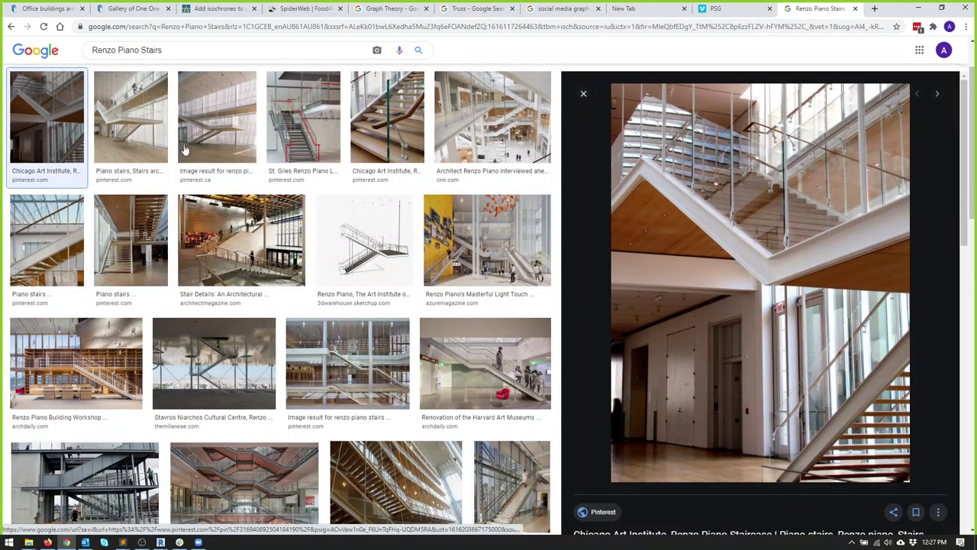
pyautogui.click(214, 130)
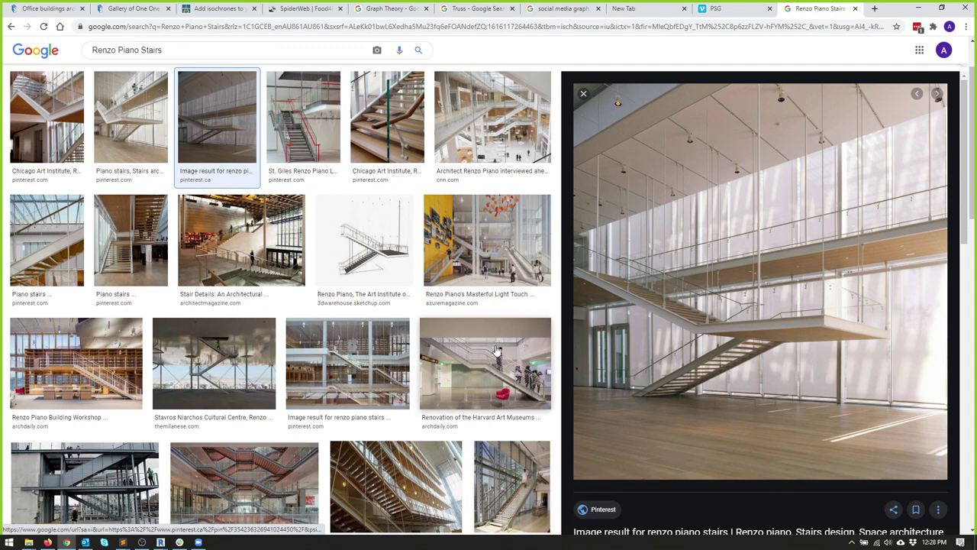
pyautogui.click(244, 481)
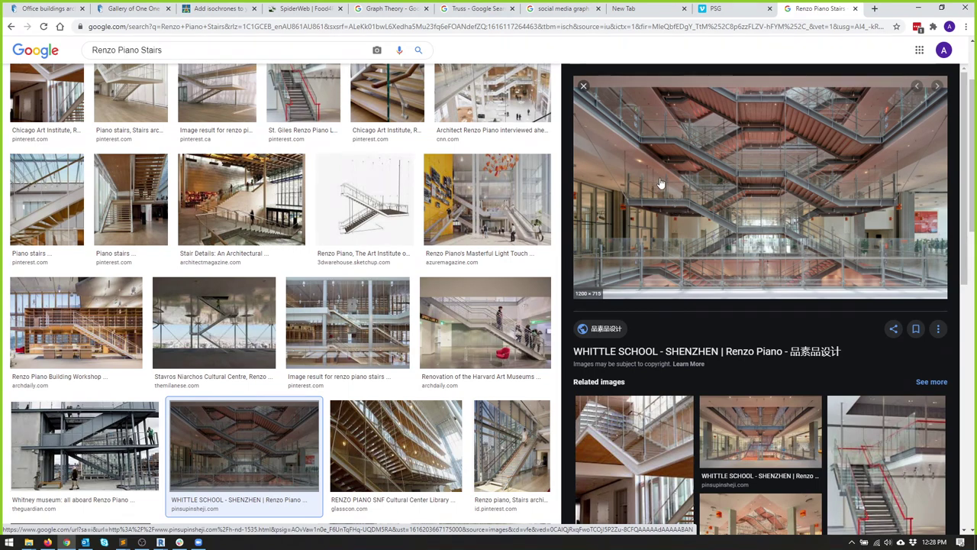
pyautogui.click(892, 481)
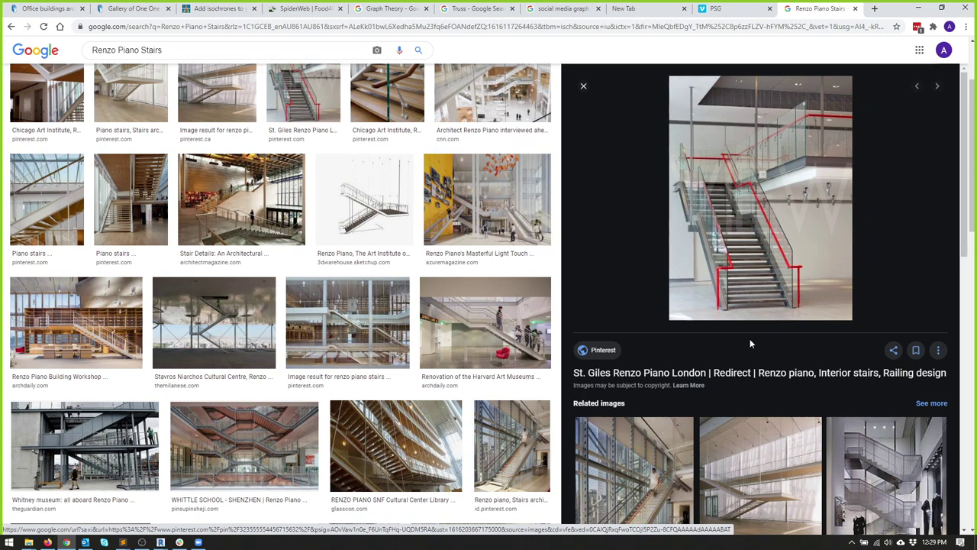
# Step: Search Google for Ny vessell in a new tab and preview the New York Times photo of the whole structure
pyautogui.hotkey('ctrl', 't')
pyautogui.write('Ny ve')
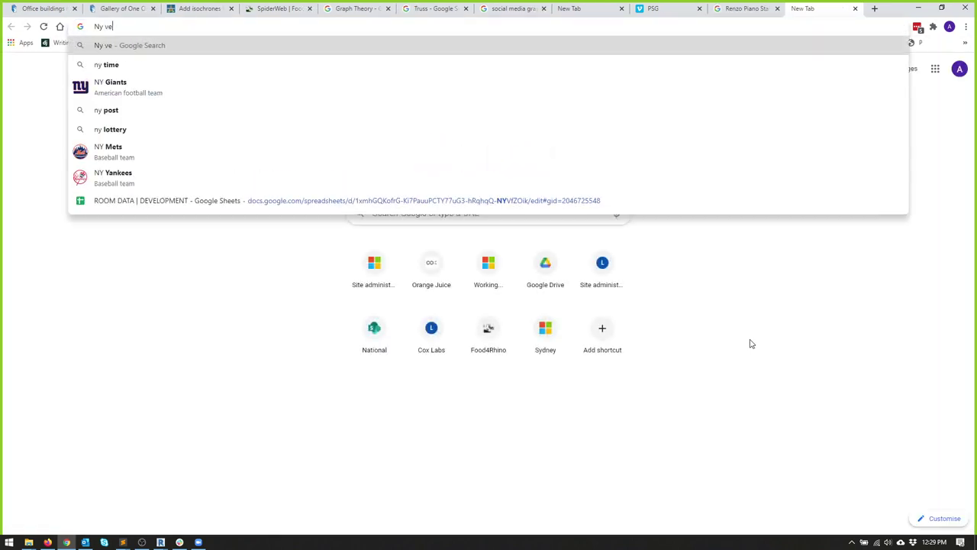
pyautogui.write('ssell')
pyautogui.press('Return')
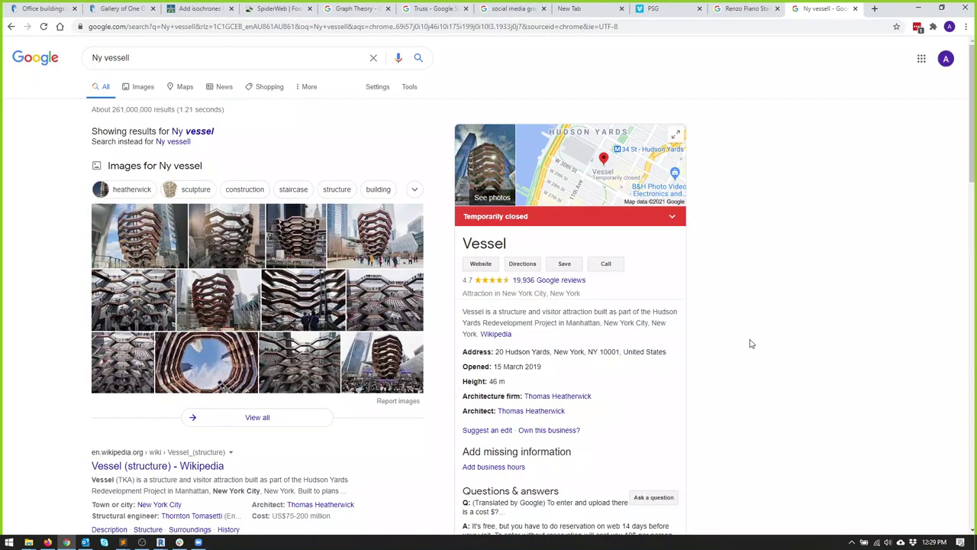
pyautogui.click(385, 240)
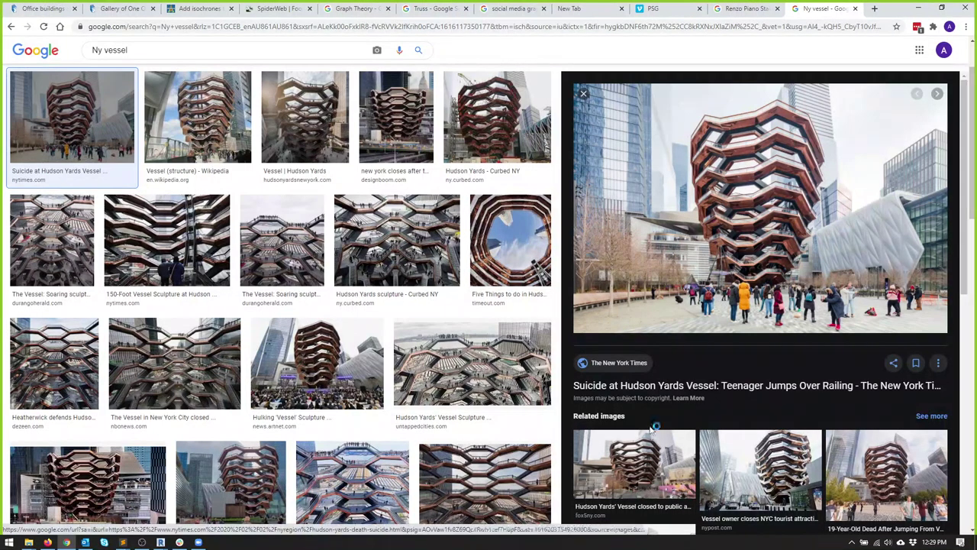
# Step: Preview the Untapped New York photo from atop the Vessel and the two Curbed NY construction photos
pyautogui.click(462, 379)
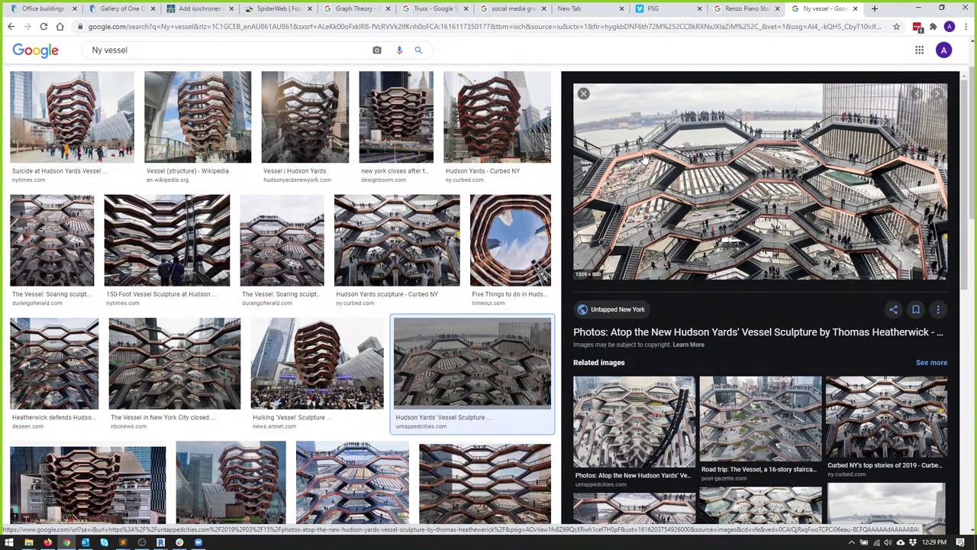
pyautogui.press('Up')
pyautogui.press('Up')
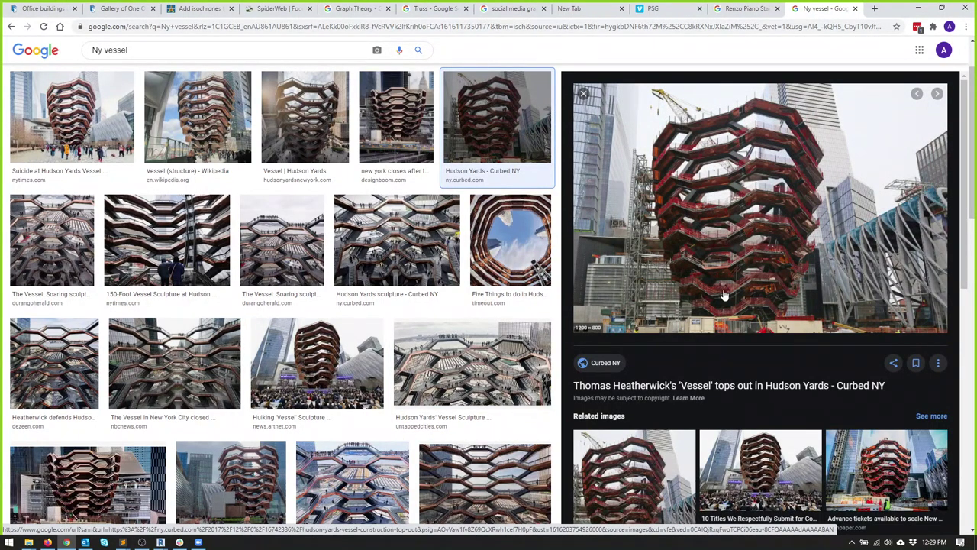
pyautogui.click(640, 472)
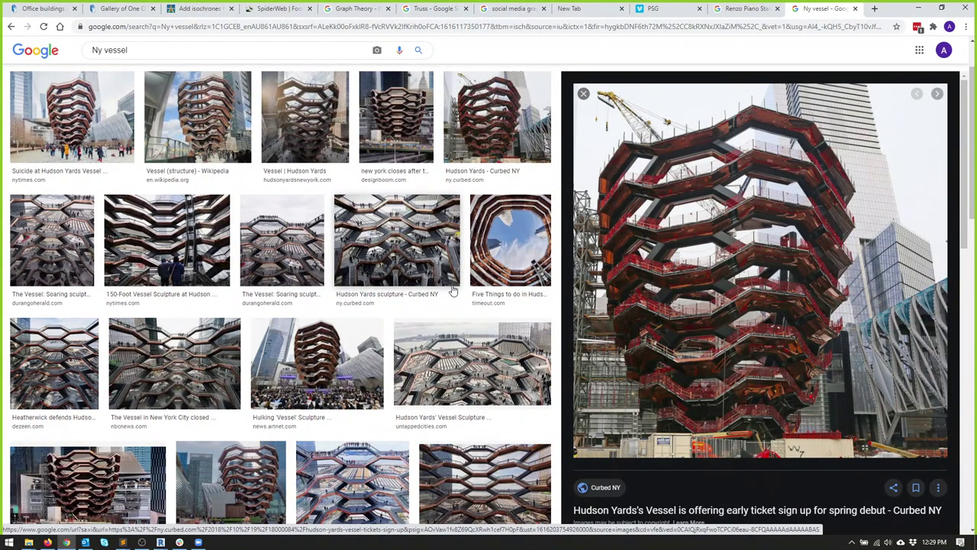
# Step: Browse further Vessel image results and preview the Arup photo, The Vessel at Hudson Yards
pyautogui.scroll(-5, 452, 290)
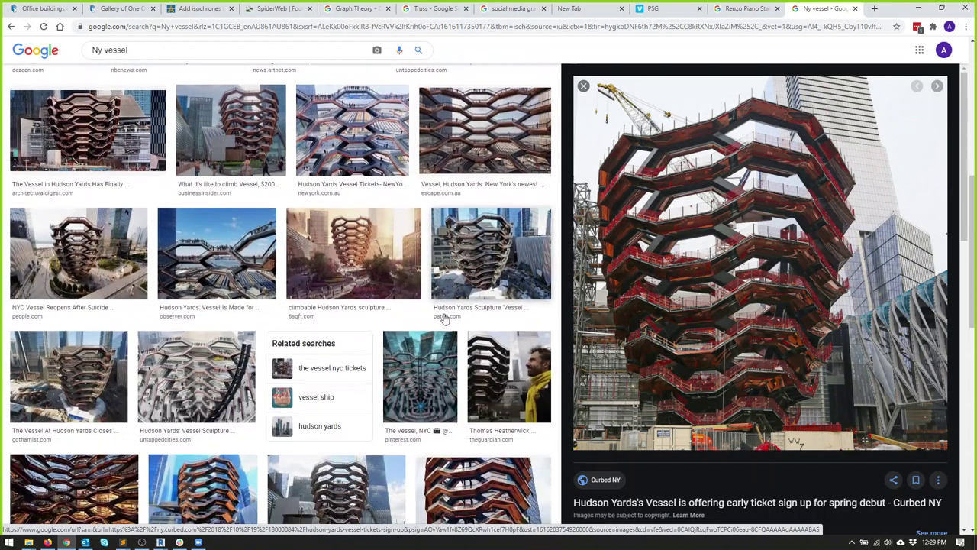
pyautogui.scroll(-2, 435, 321)
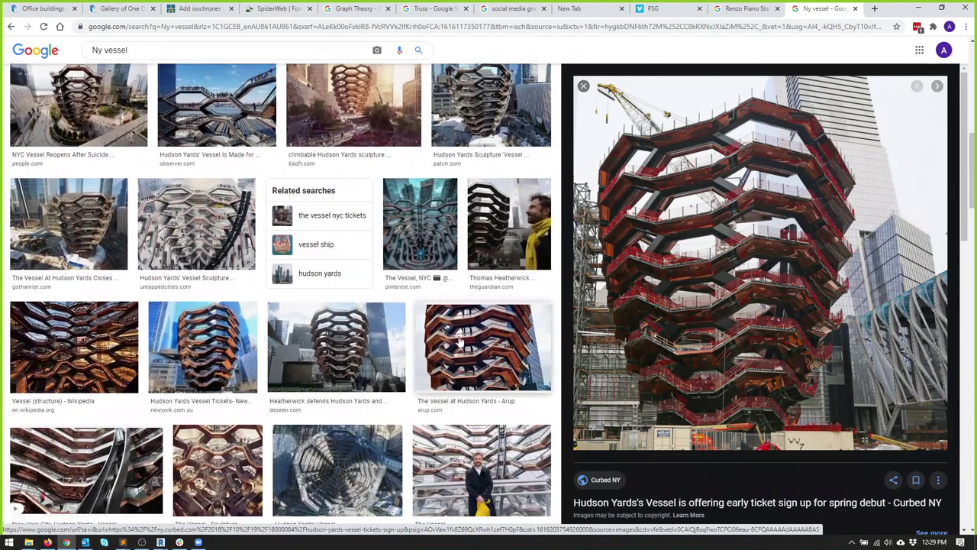
pyautogui.click(461, 342)
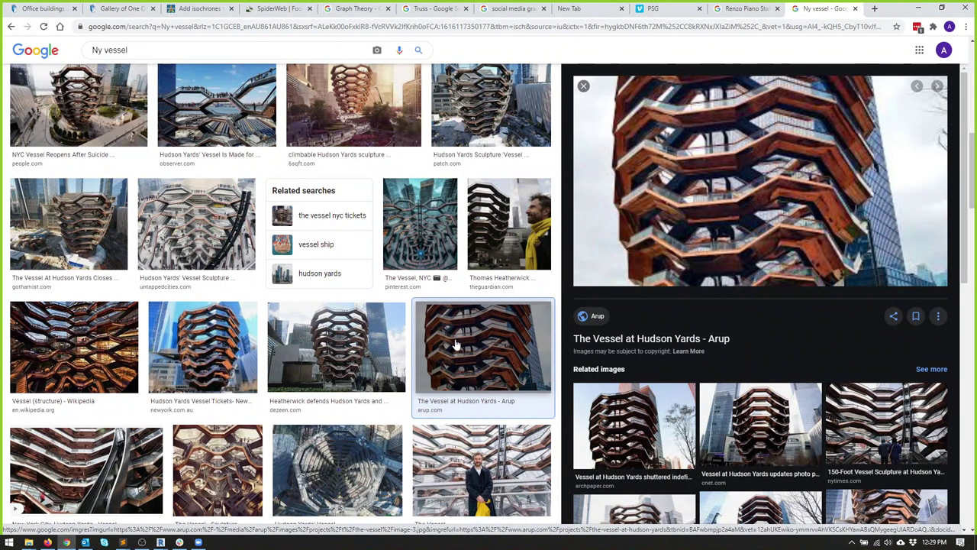
pyautogui.scroll(4, 458, 263)
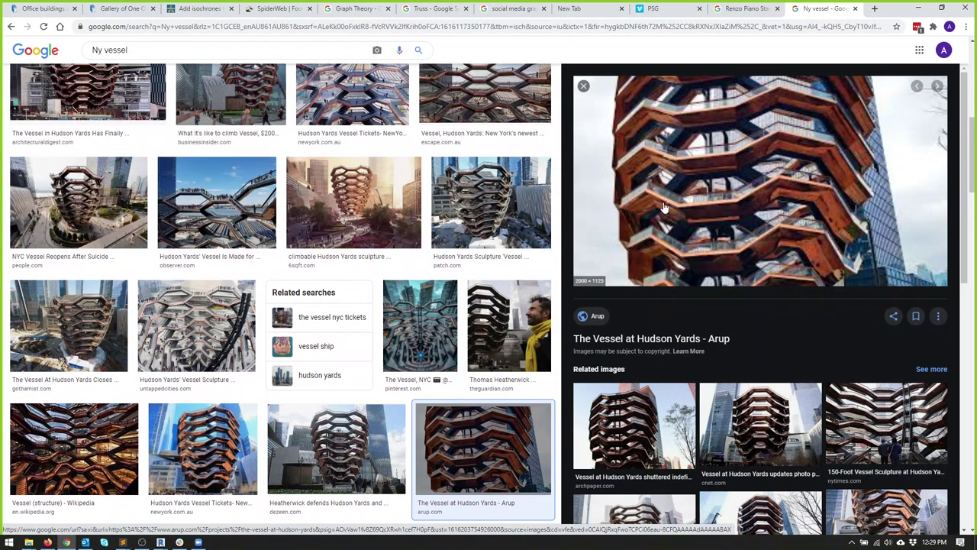
pyautogui.scroll(2, 391, 255)
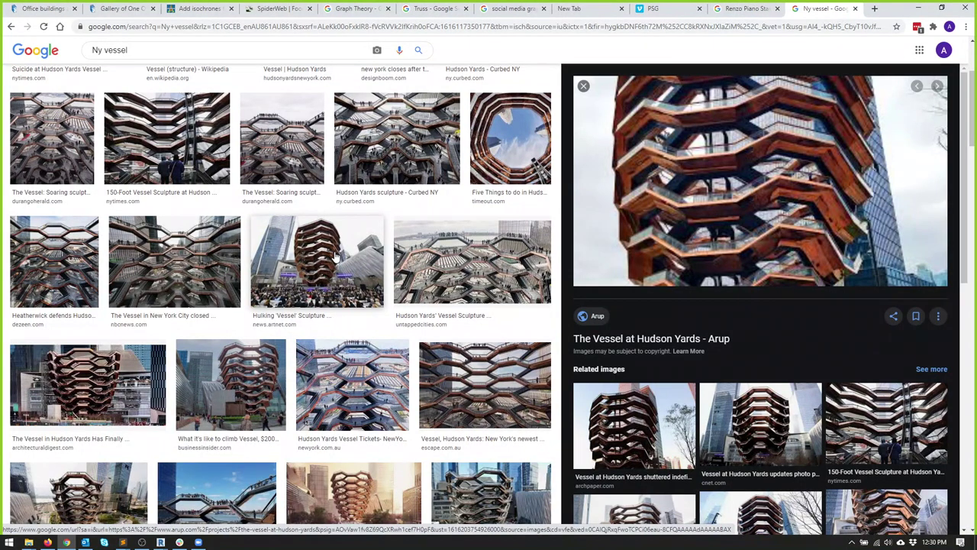
# Step: Look through more Vessel image results and preview the Fast Company close-up of people on the interlinked stairs
pyautogui.scroll(-6, 310, 265)
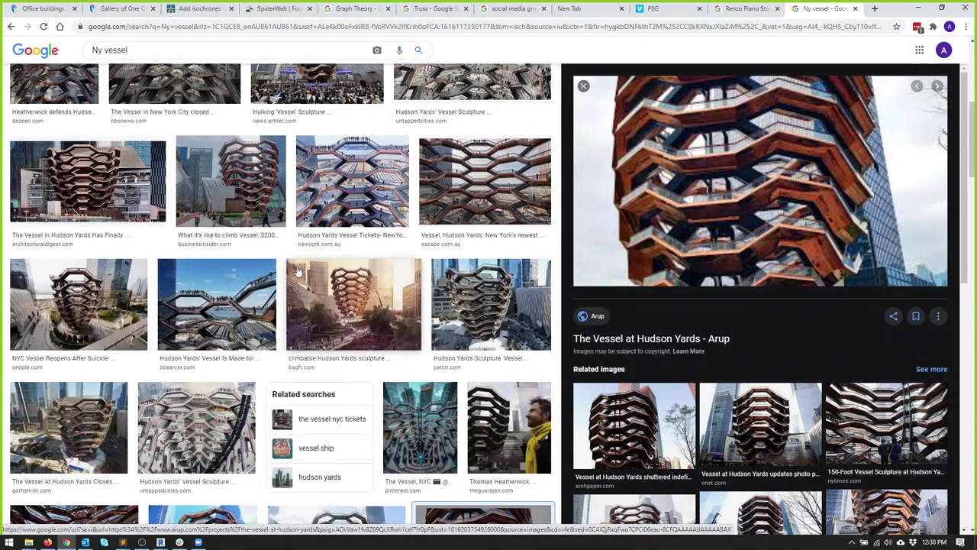
pyautogui.scroll(-3, 291, 273)
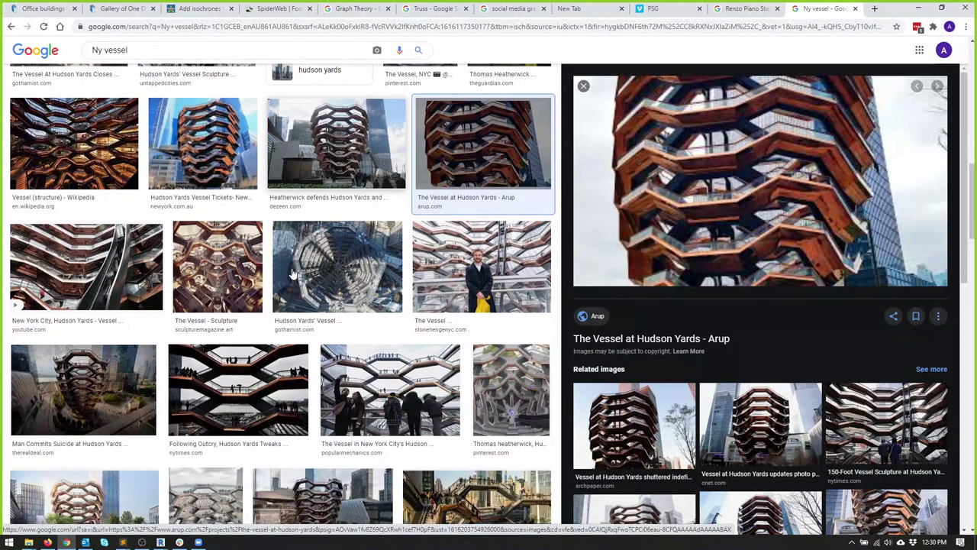
pyautogui.scroll(-3, 291, 273)
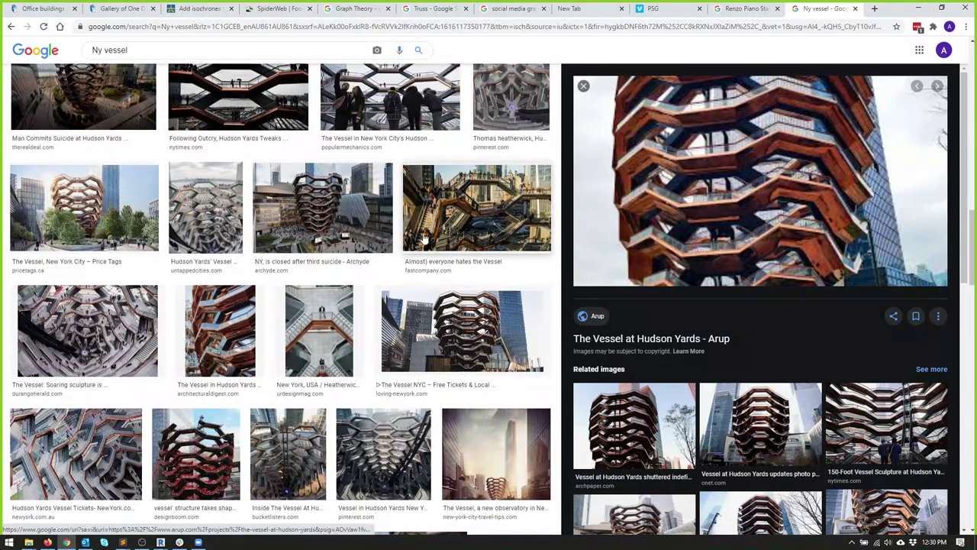
pyautogui.click(424, 238)
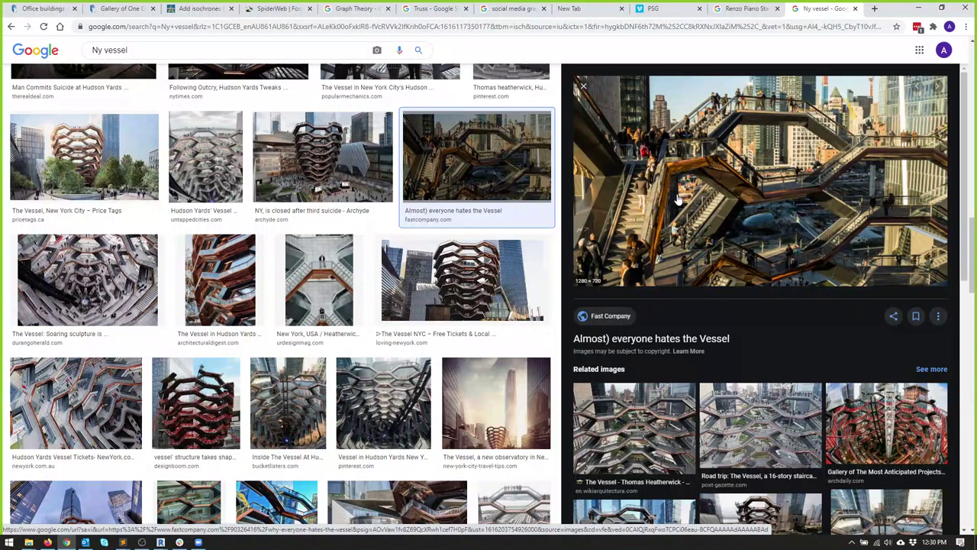
pyautogui.scroll(-2, 271, 359)
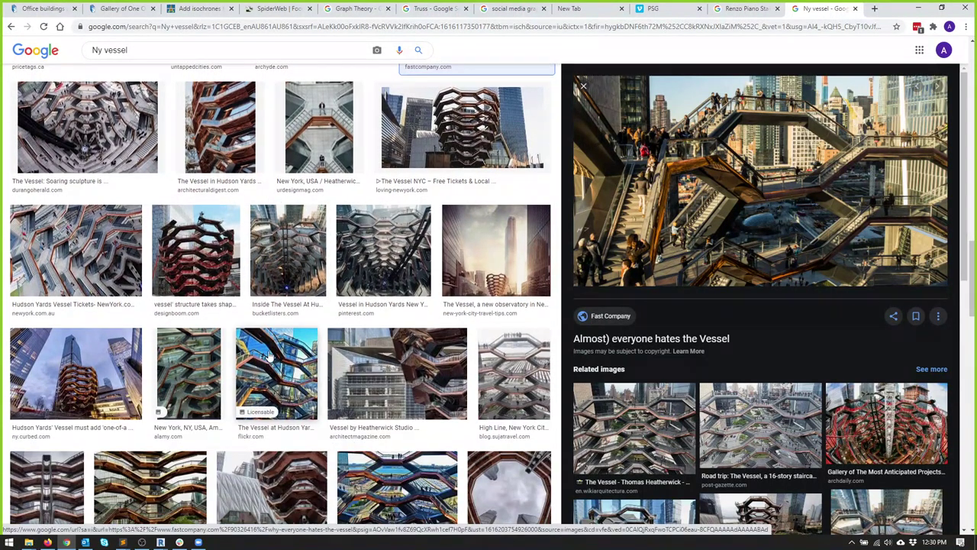
pyautogui.scroll(-5, 269, 356)
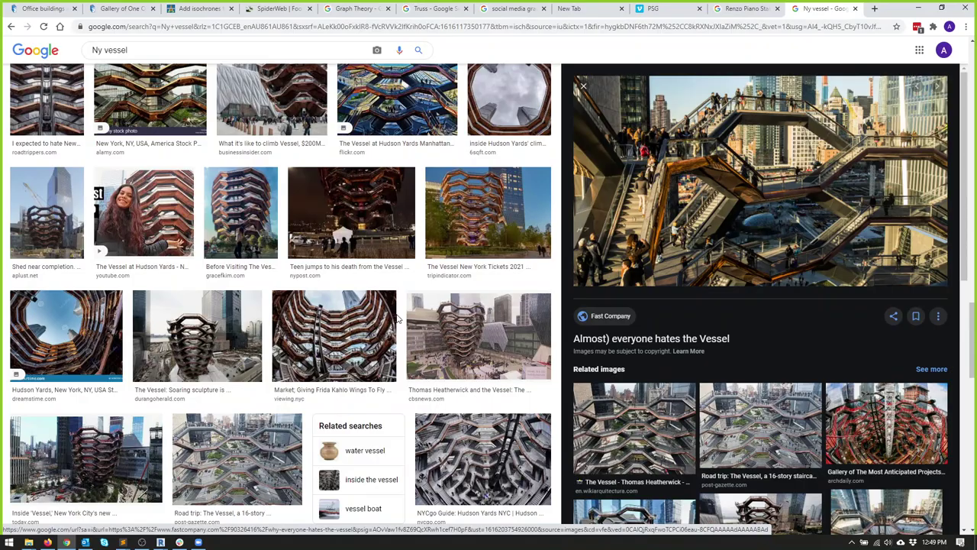
pyautogui.scroll(-10, 204, 197)
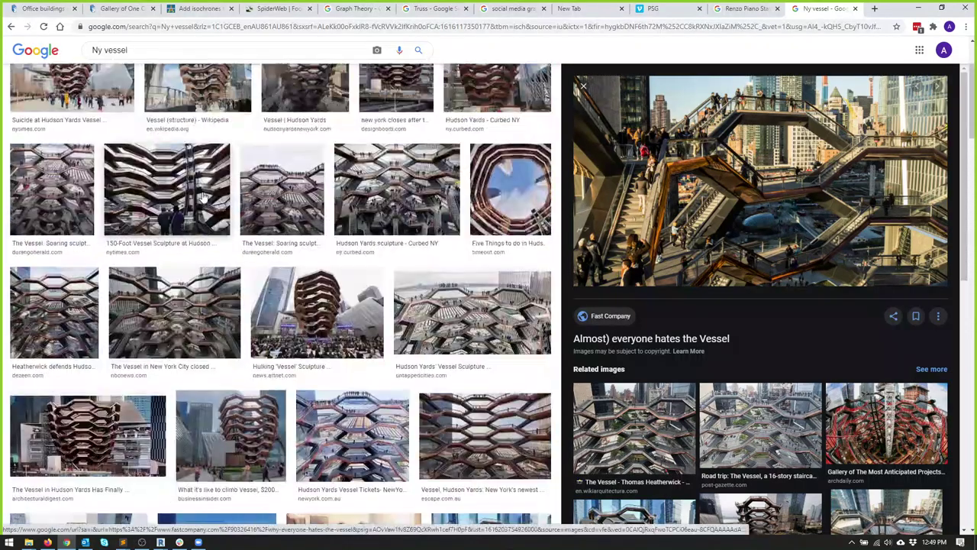
pyautogui.scroll(10, 203, 197)
# Step: Replace the image search query with Adelaide Oval and run the search
pyautogui.tripleClick(144, 55)
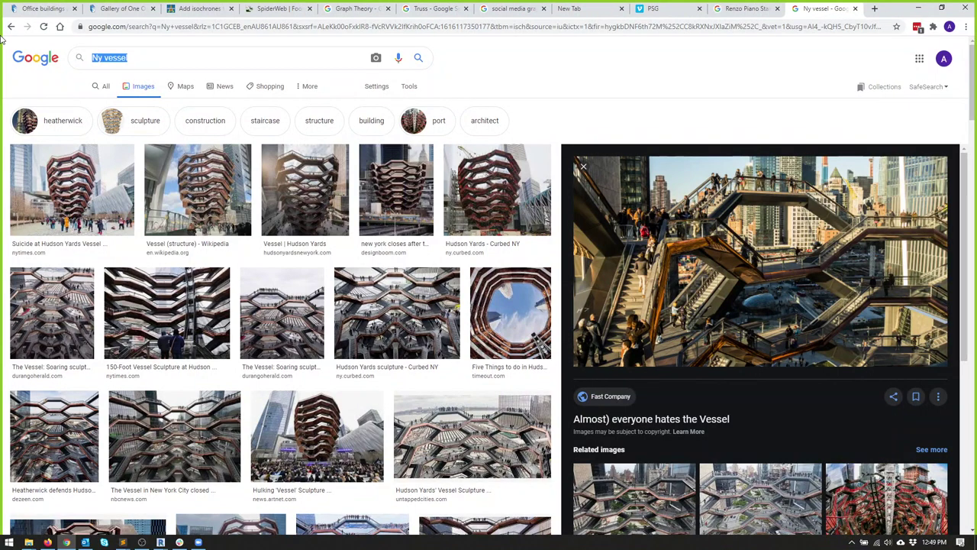
pyautogui.write('Adelaide')
pyautogui.write('Oval')
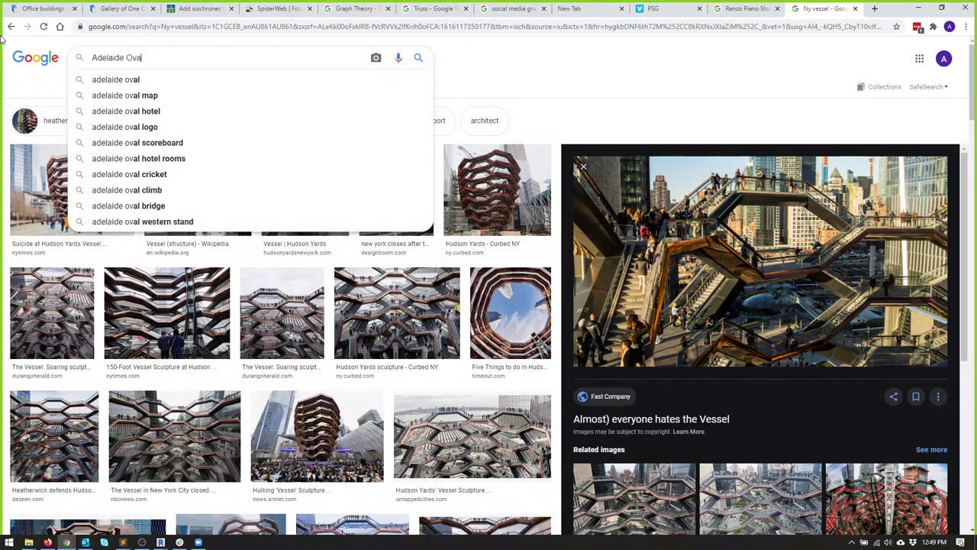
pyautogui.press('Return')
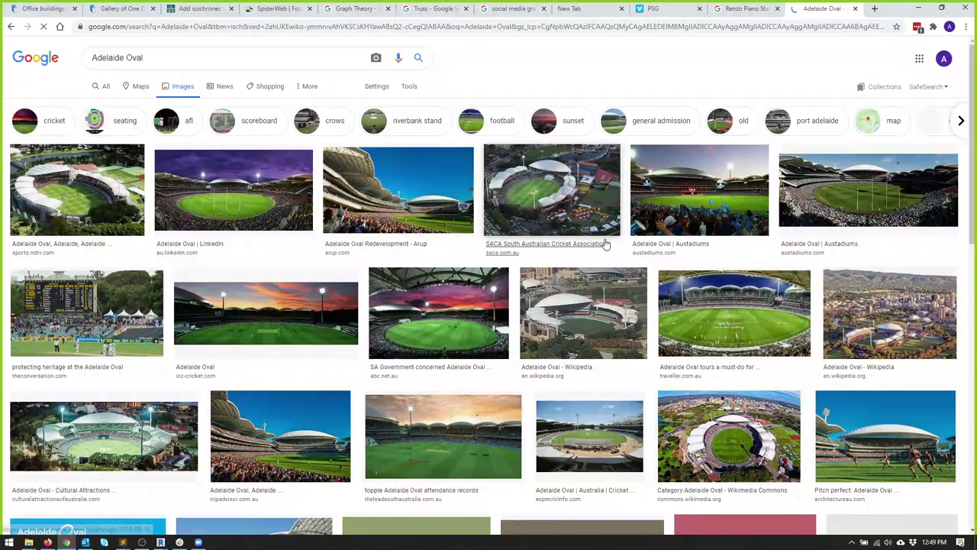
# Step: Refine the image search to Adelaide Oval Roof and preview the Australian Design Review photo of the curved gridded roof
pyautogui.click(181, 59)
pyautogui.write('Roof')
pyautogui.press('Return')
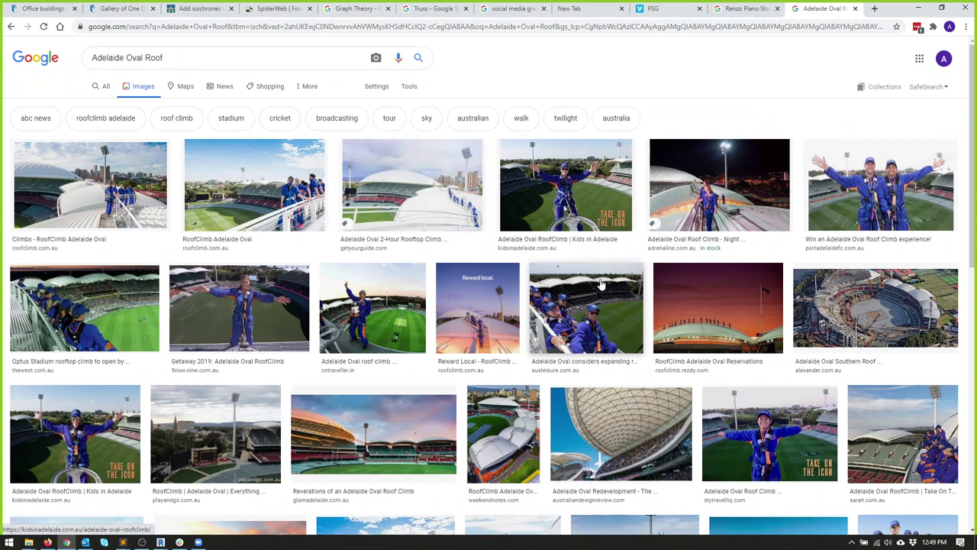
pyautogui.click(621, 434)
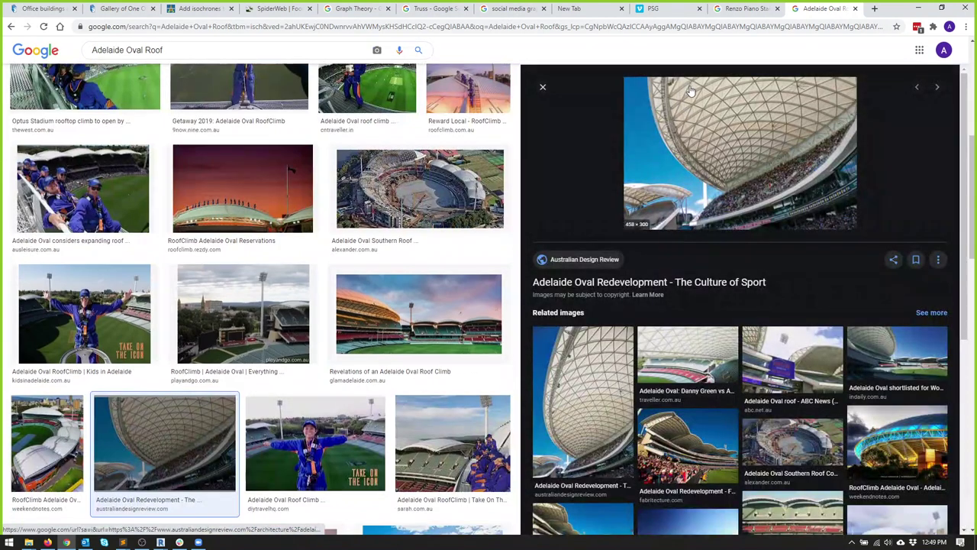
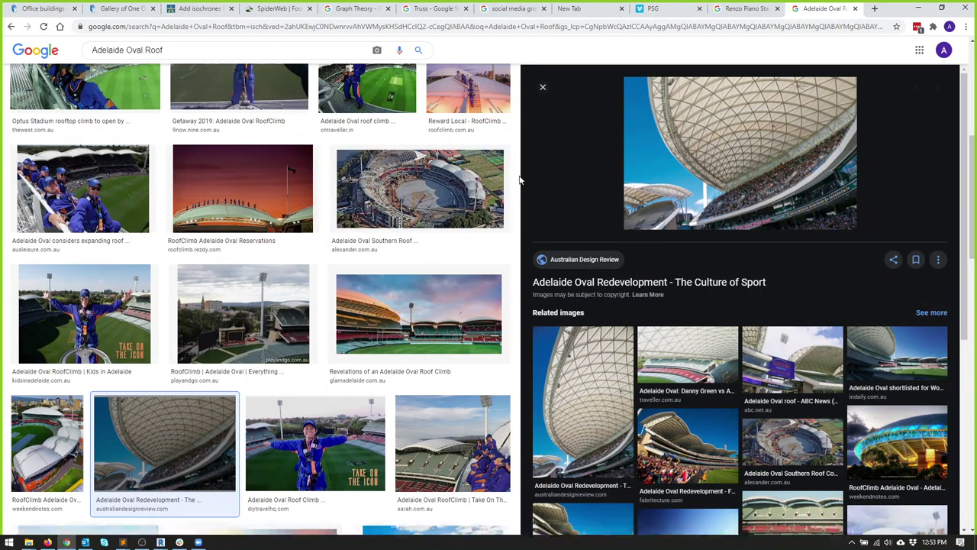
# Step: Search Google for Tsplines in a new tab
pyautogui.hotkey('ctrl', 't')
pyautogui.write('Tsplines')
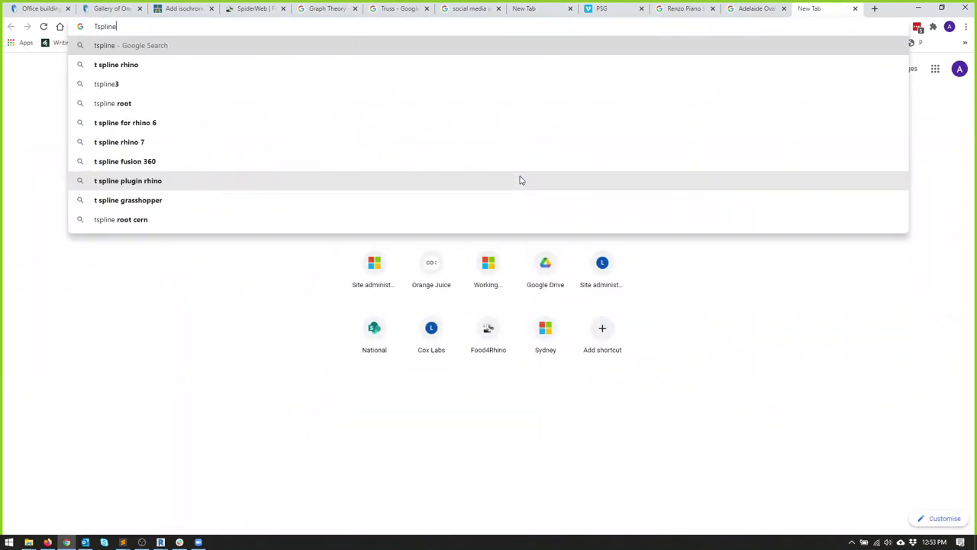
pyautogui.press('Return')
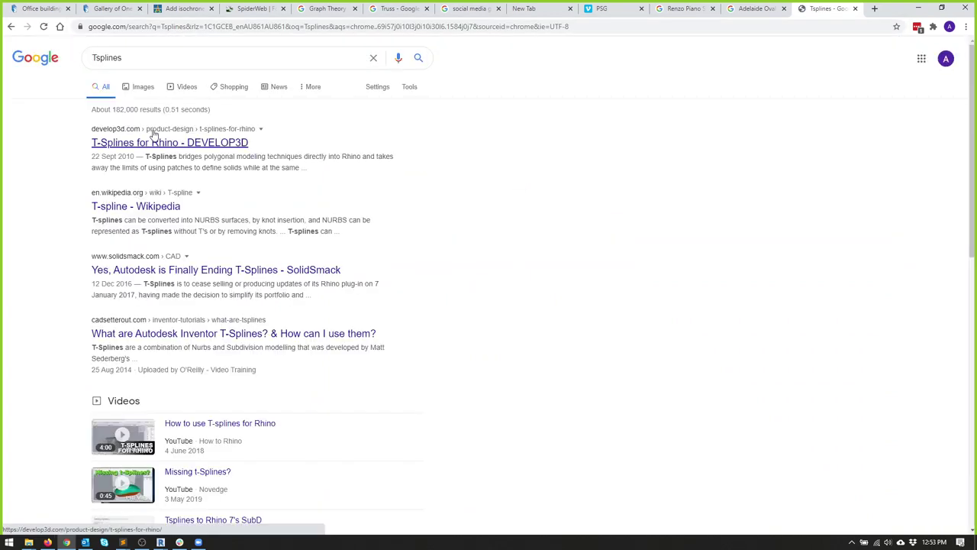
# Step: Show image results for Tsplines and preview the Rhino hammer exercise and the DEVELOP3D diving mask model
pyautogui.click(139, 90)
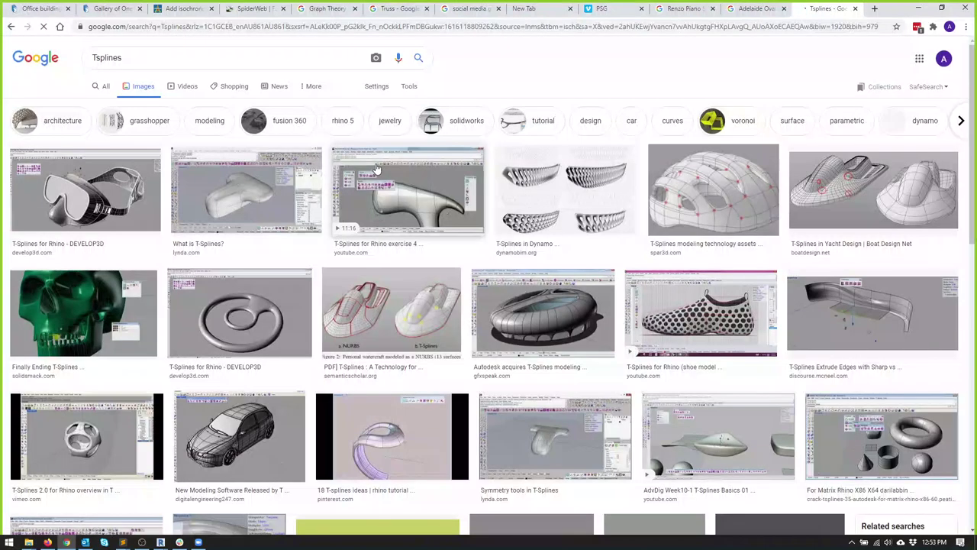
pyautogui.click(446, 215)
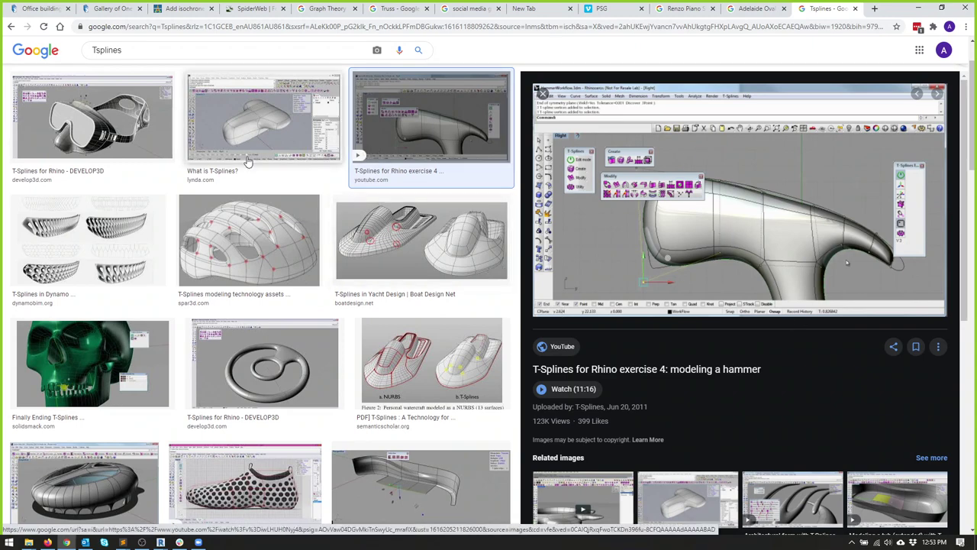
pyautogui.click(91, 118)
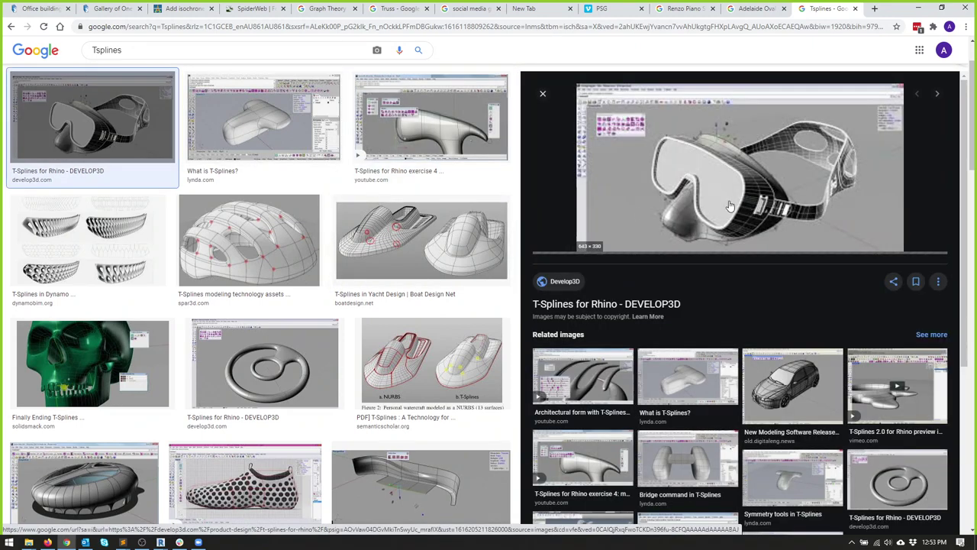
pyautogui.scroll(-2, 428, 252)
# Step: Preview the Semantic Scholar images comparing NURBS and T-Splines on the personal watercraft and the related boat hull
pyautogui.click(461, 362)
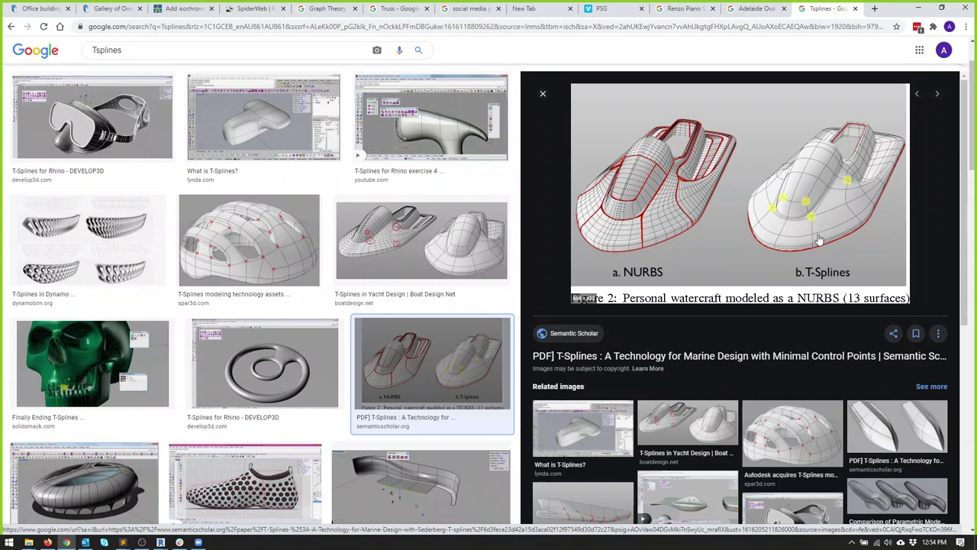
pyautogui.click(873, 413)
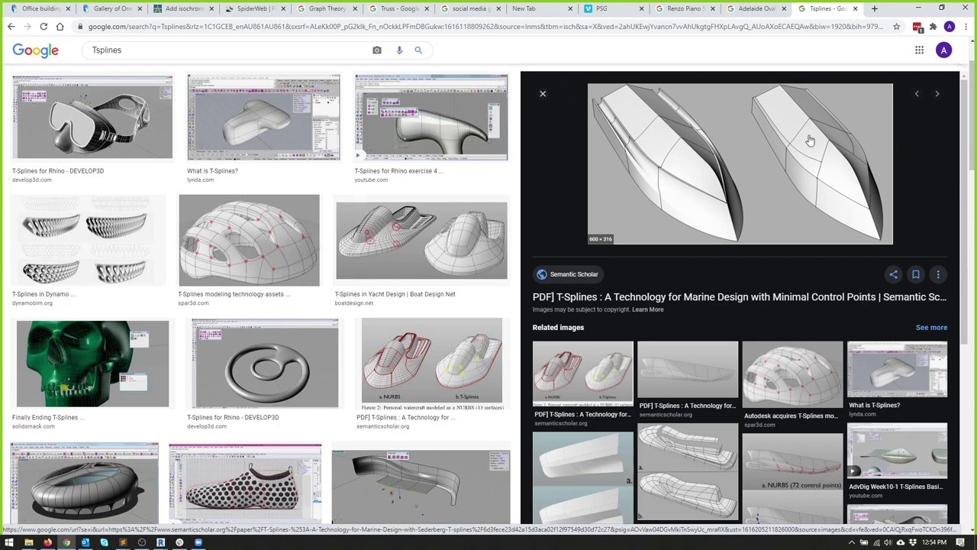
pyautogui.scroll(1, 794, 156)
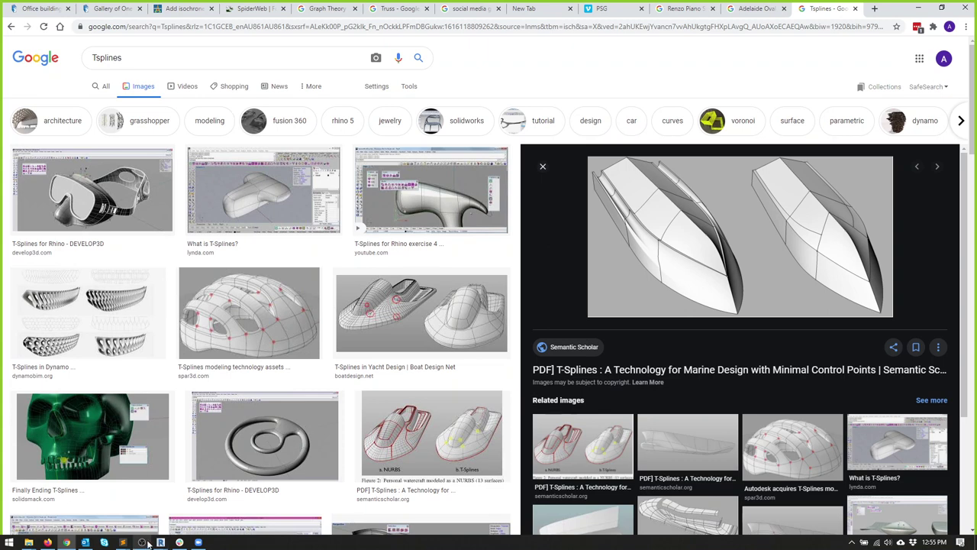
# Step: Search Google for ArchiCAD in the current tab, replacing the T-Splines image results
pyautogui.moveTo(148, 544)
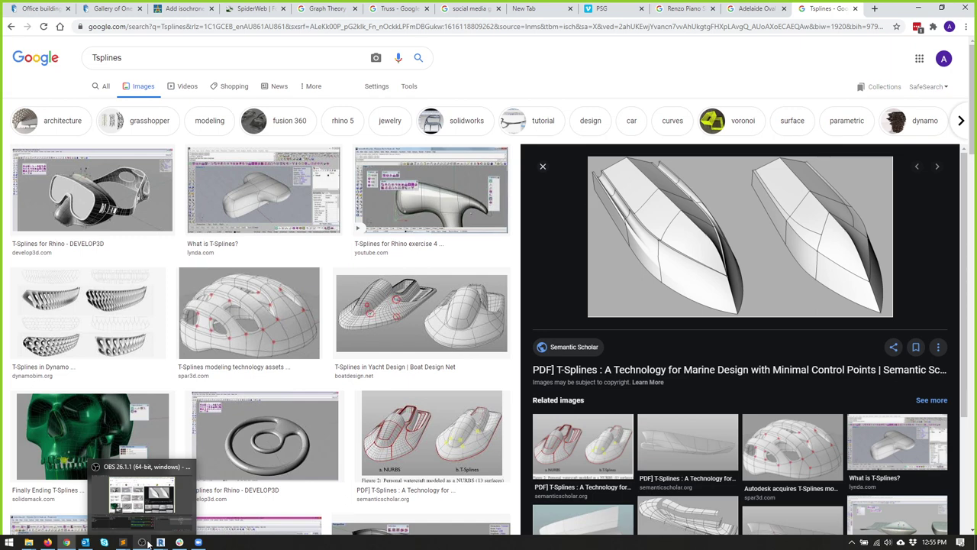
pyautogui.click(138, 27)
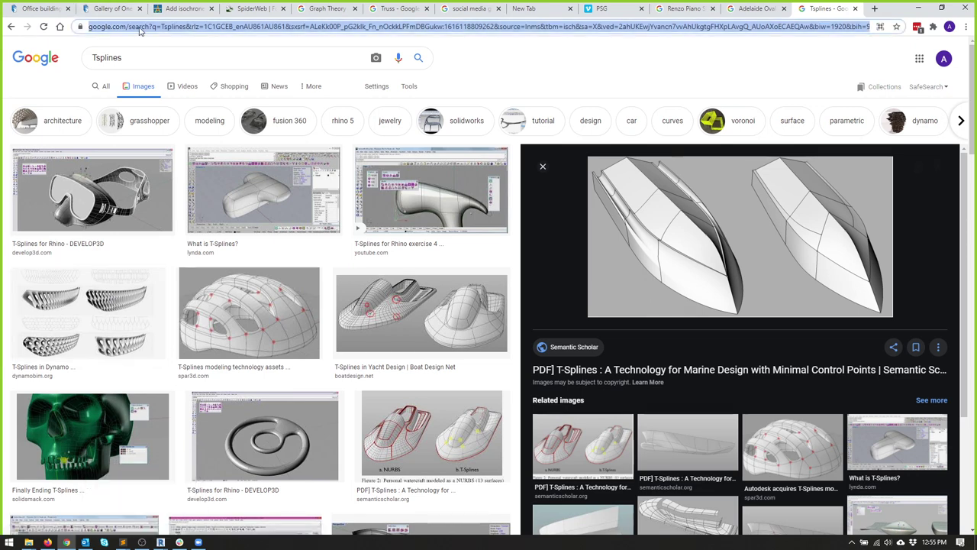
pyautogui.write('Arch')
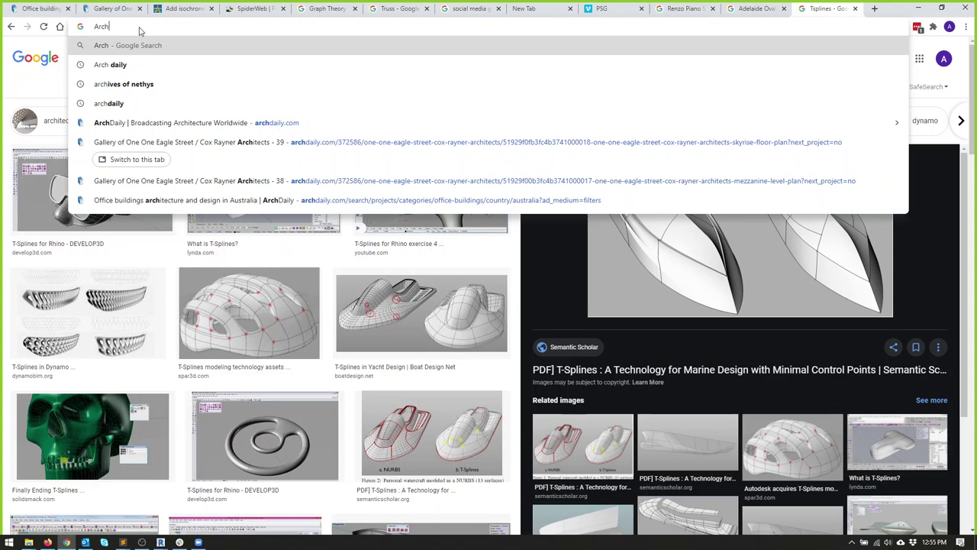
pyautogui.write('iCAD')
pyautogui.press('Return')
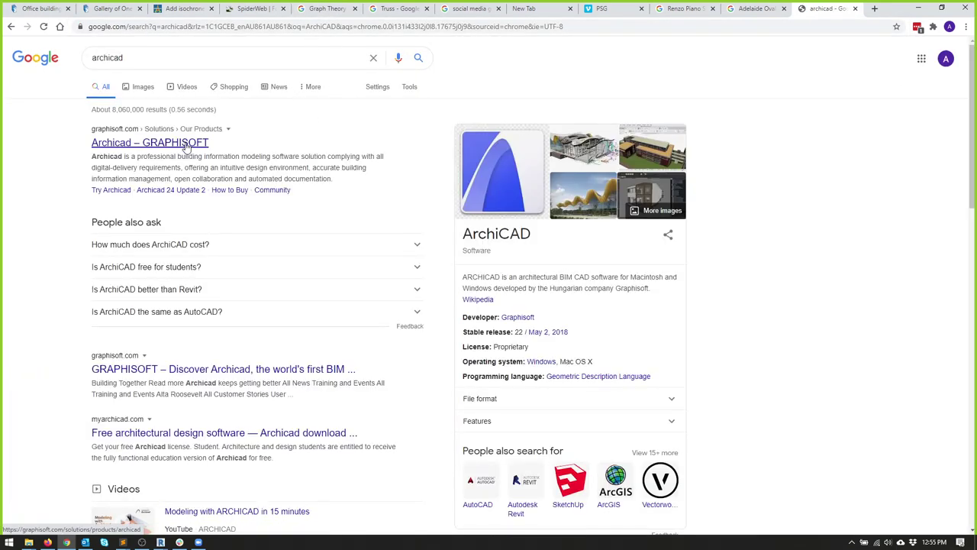
# Step: Open Graphisoft's Archicad product page from the search results and allow all cookies
pyautogui.click(187, 144)
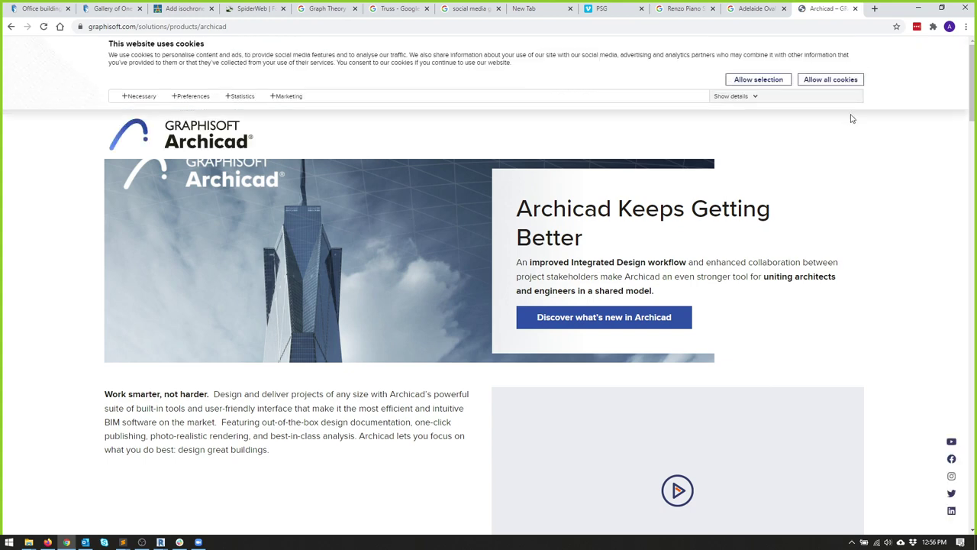
pyautogui.click(831, 85)
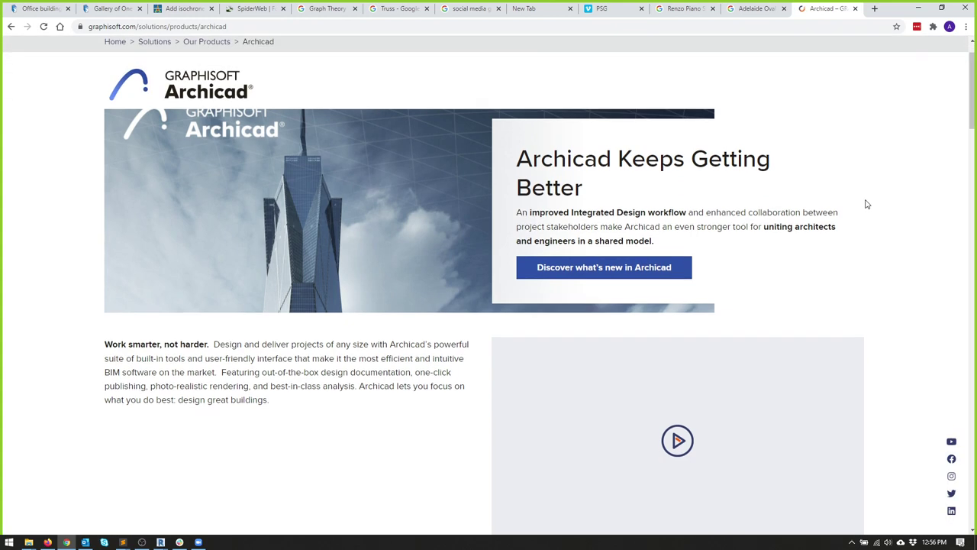
# Step: Look through the Archicad page's Design, Analyze, Collaborate, Document and Visualize sections down to the latest-version download
pyautogui.scroll(-3, 867, 204)
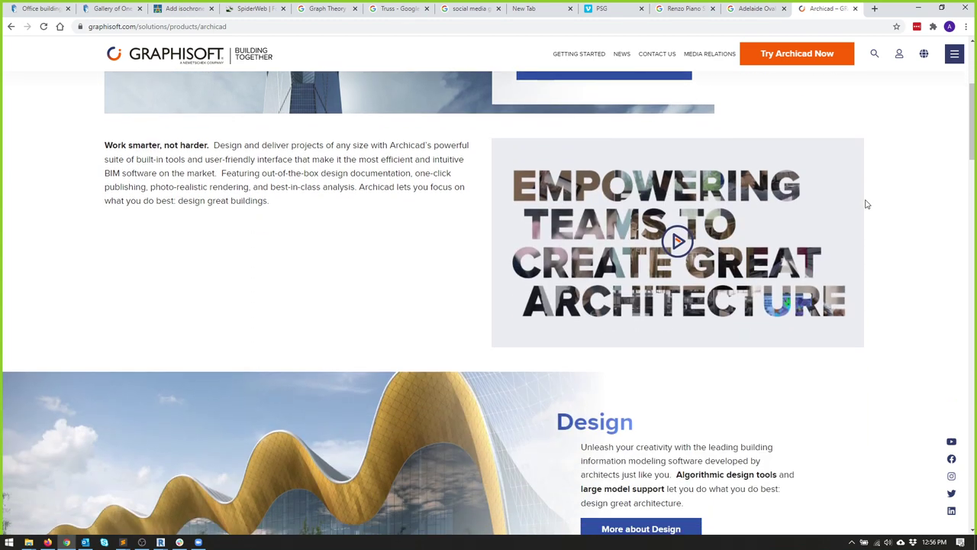
pyautogui.scroll(-3, 866, 204)
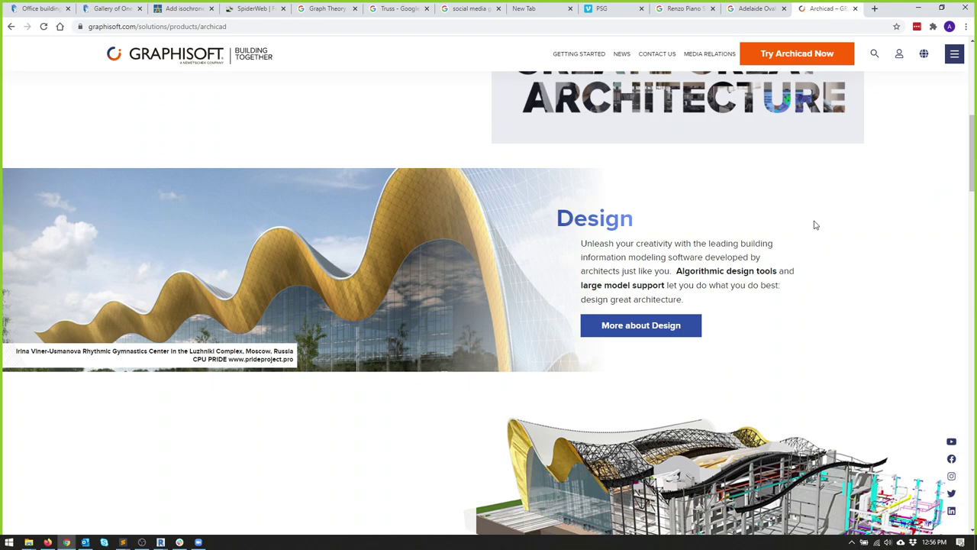
pyautogui.scroll(5, 653, 162)
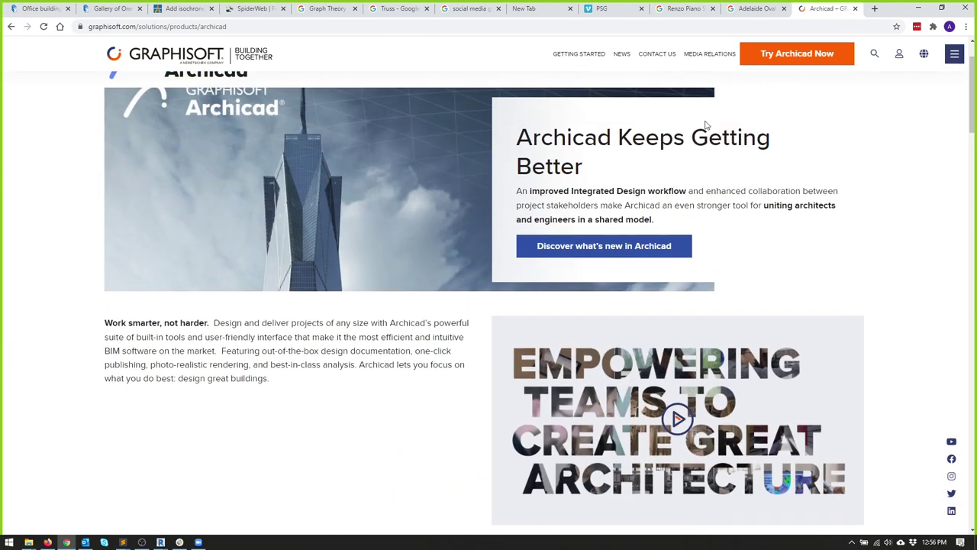
pyautogui.scroll(-12, 557, 81)
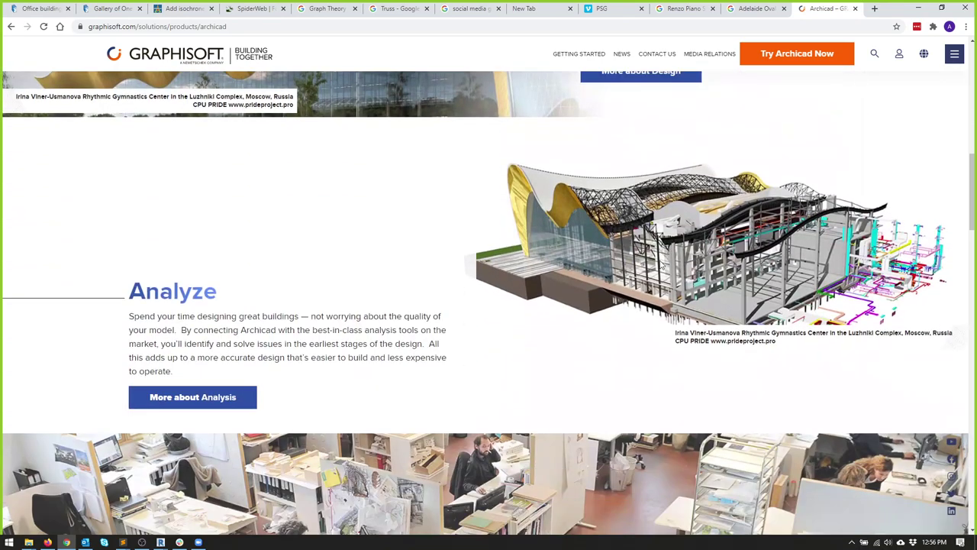
pyautogui.scroll(-3, 656, 267)
pyautogui.scroll(1, 656, 267)
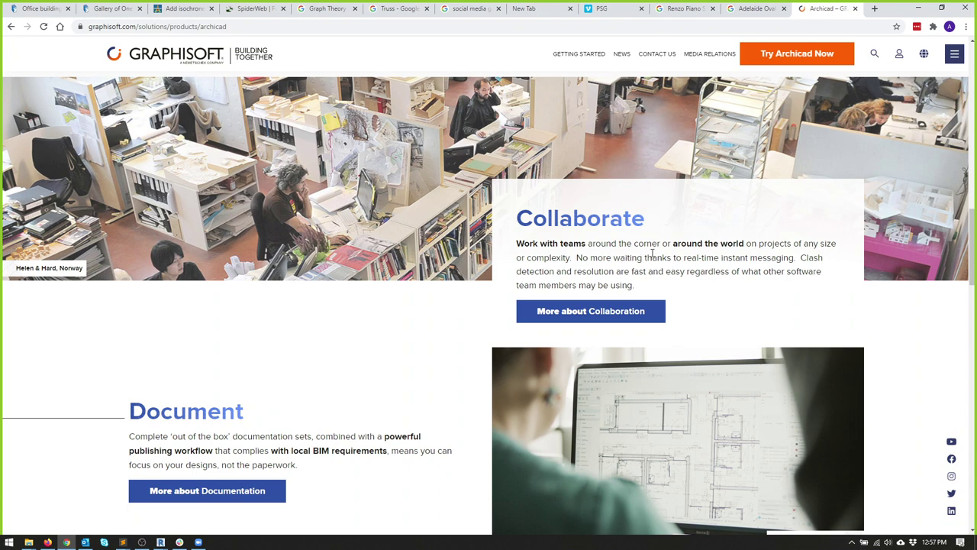
pyautogui.scroll(-2, 651, 252)
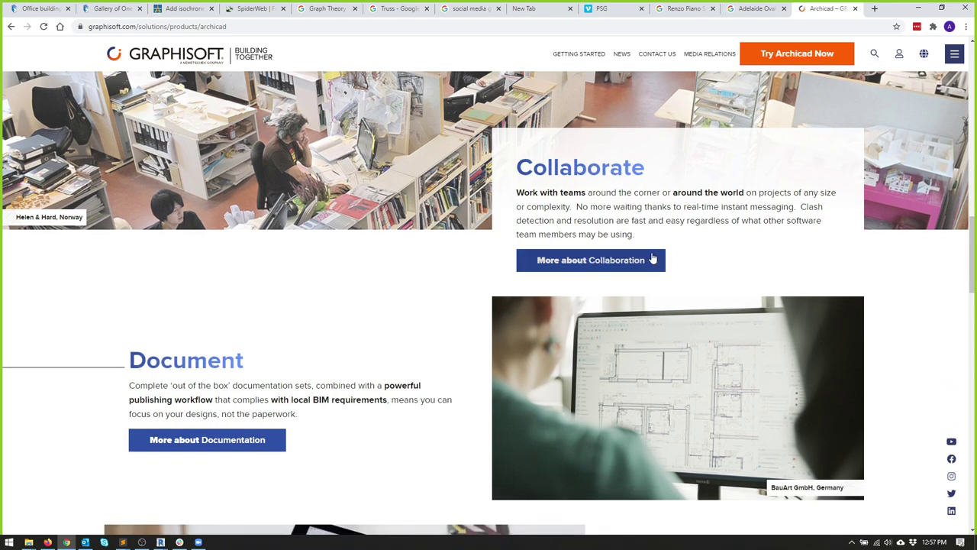
pyautogui.scroll(-5, 652, 256)
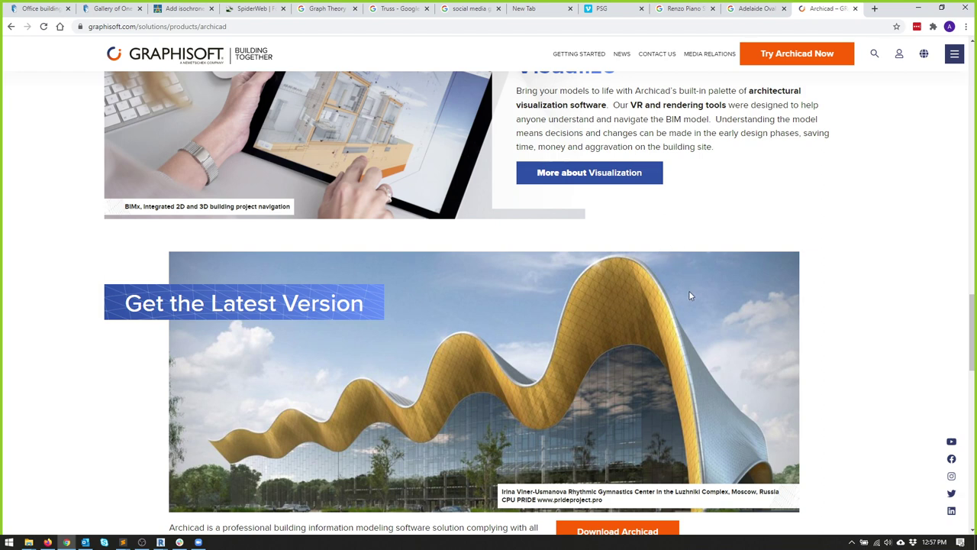
pyautogui.scroll(-1, 689, 290)
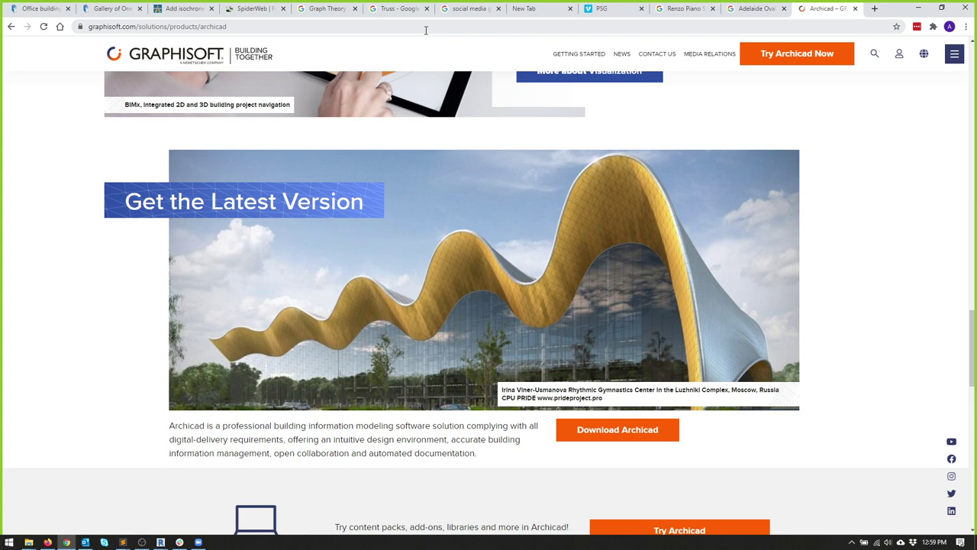
# Step: Search Google for Rhino Inside Unreal in the current tab
pyautogui.click(306, 25)
pyautogui.write('R')
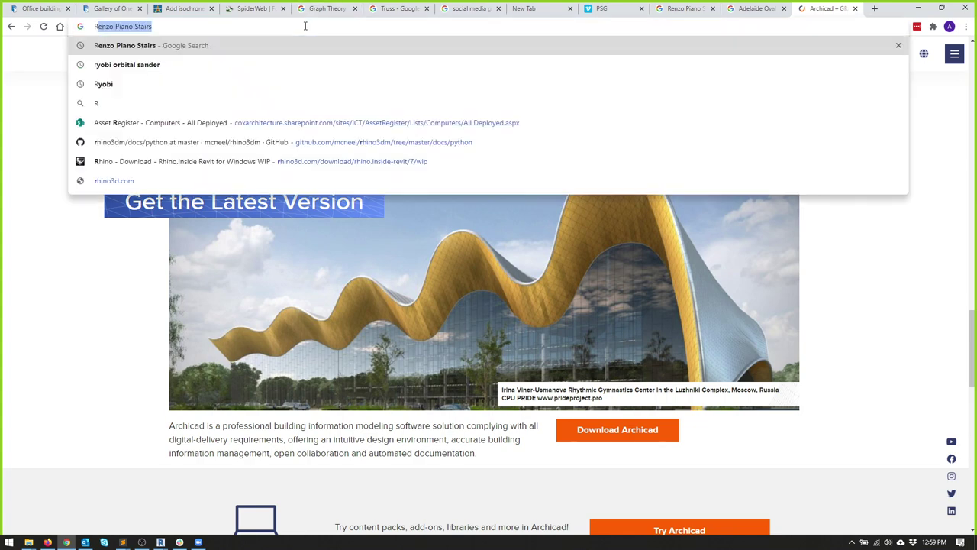
pyautogui.write('hino Inside ')
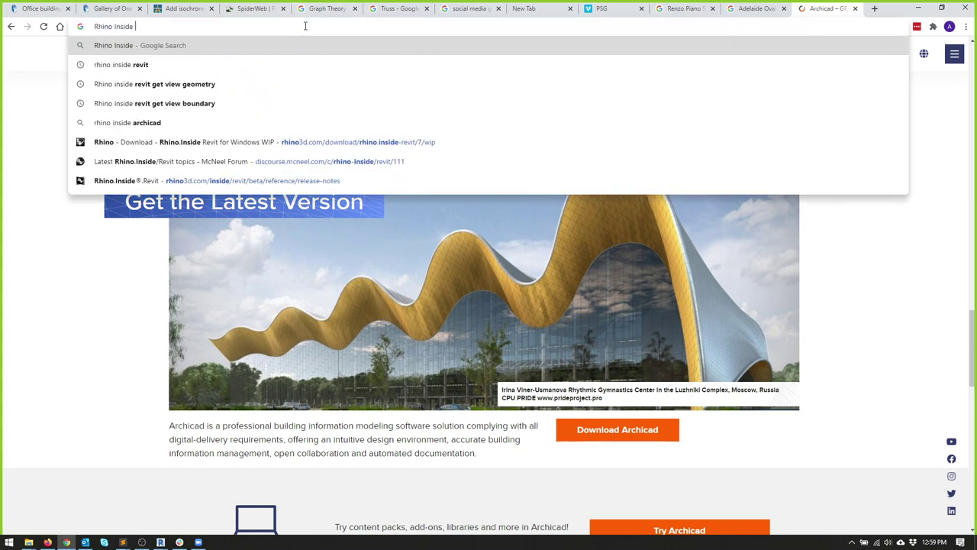
pyautogui.write('Unreal')
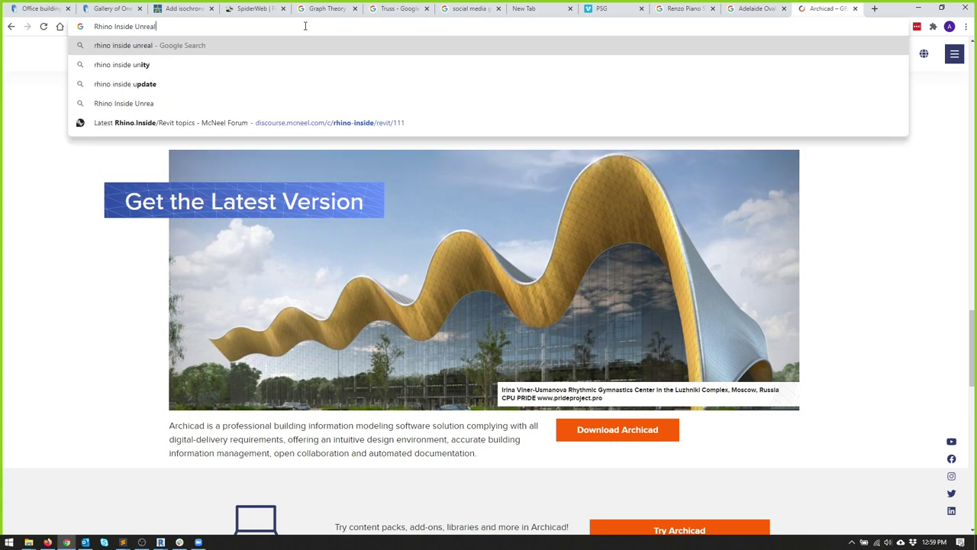
pyautogui.press('Return')
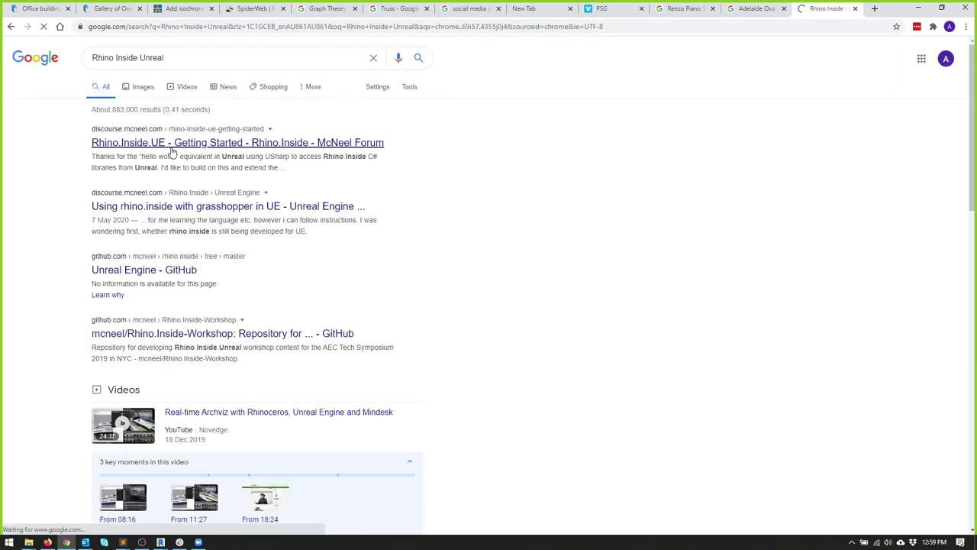
# Step: Open the McNeel Forum thread Rhino.Inside.UE - Getting Started in a new tab and find the video of Grasshopper running in Unreal Engine
pyautogui.middleClick(173, 144)
pyautogui.click(833, 11)
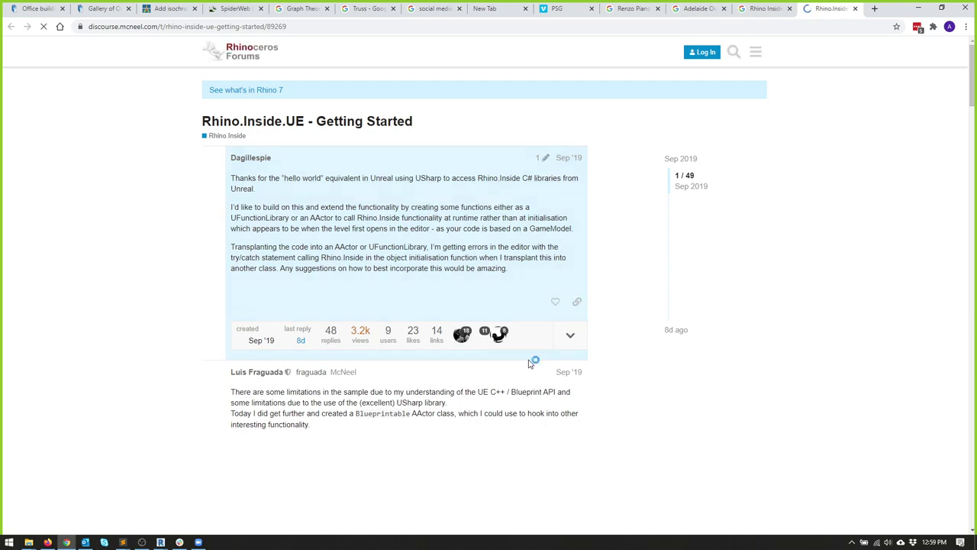
pyautogui.scroll(-3, 306, 268)
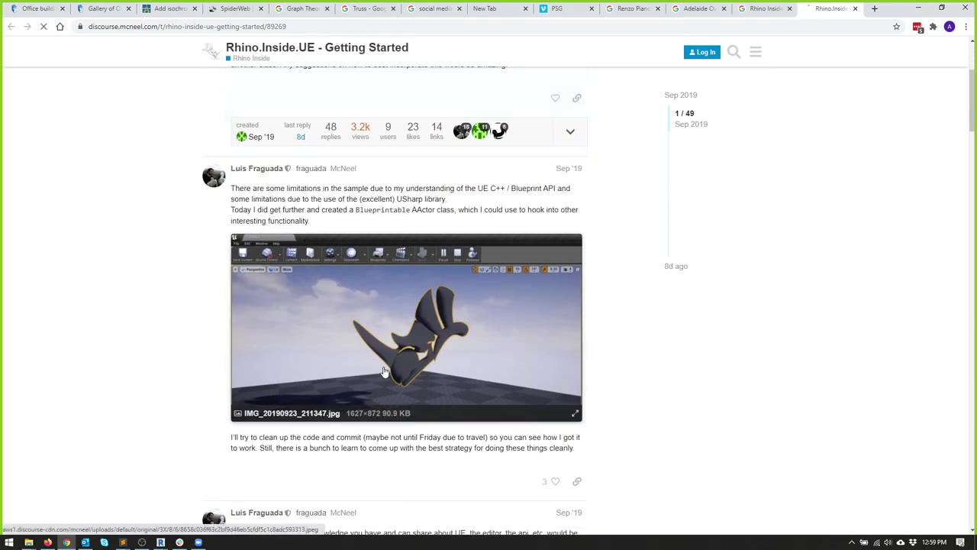
pyautogui.scroll(-15, 384, 372)
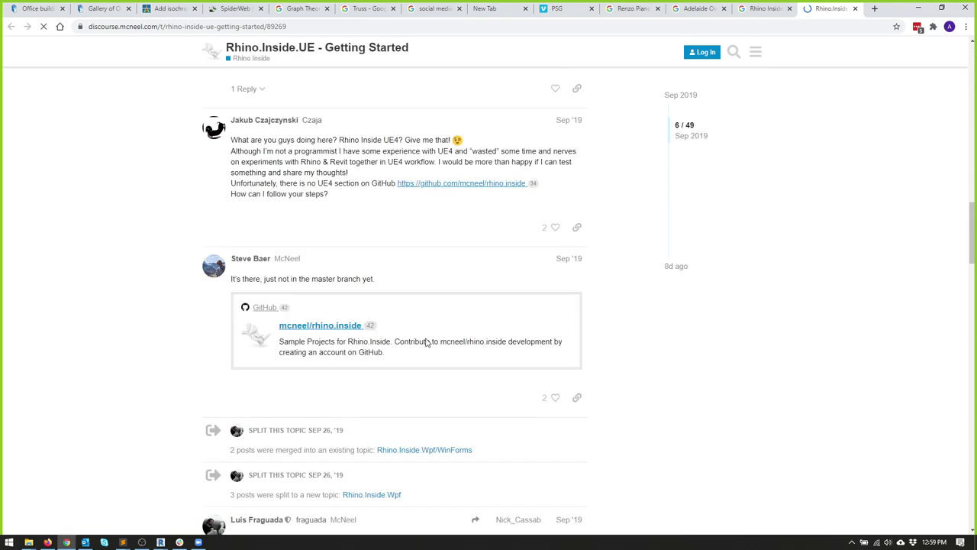
pyautogui.scroll(-10, 427, 342)
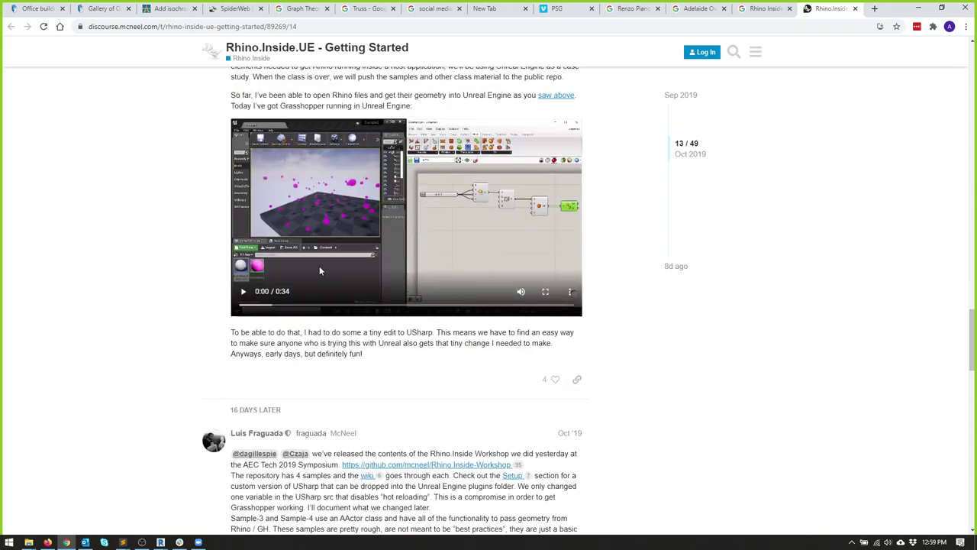
# Step: Watch the Grasshopper in Unreal Engine demo video in full screen, and return to the forum thread
pyautogui.click(546, 291)
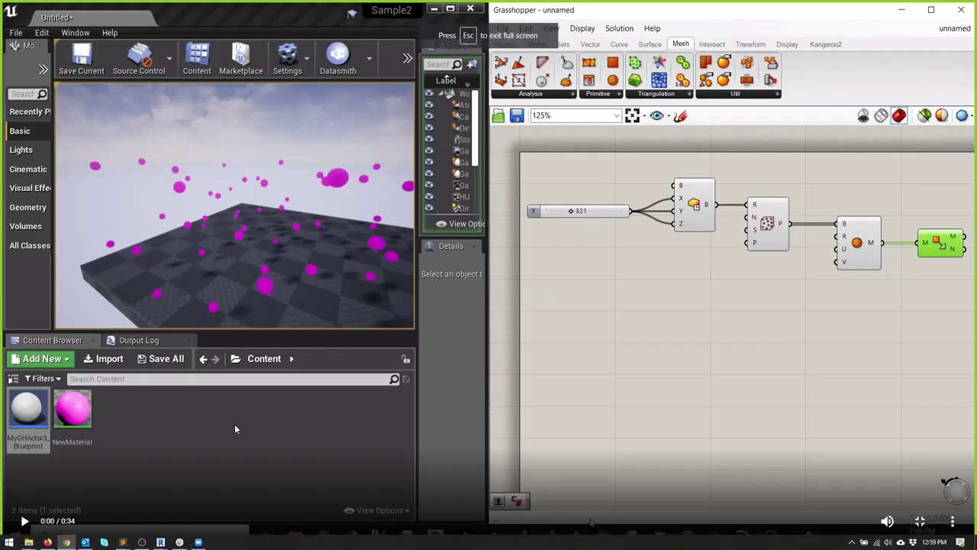
pyautogui.click(37, 524)
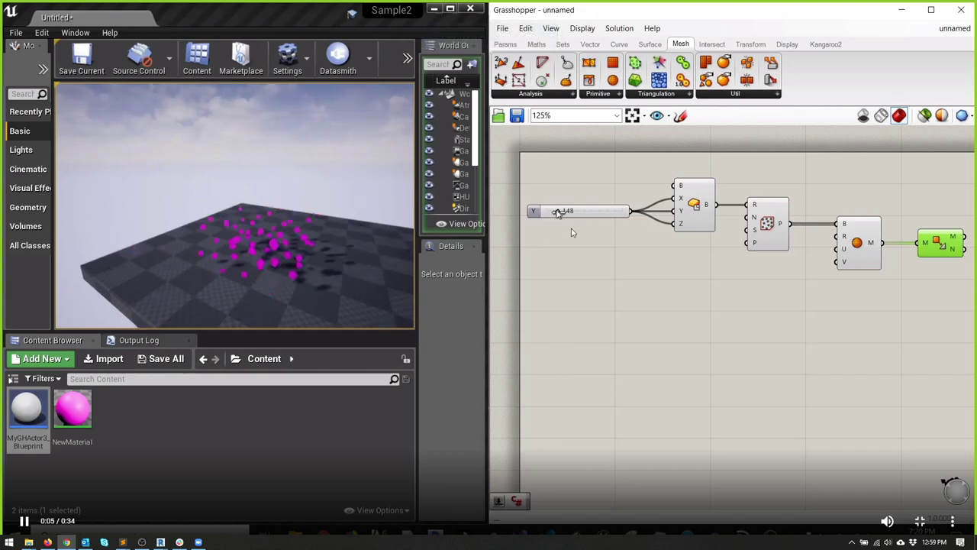
pyautogui.click(371, 258)
pyautogui.hotkey('alt', 'p')
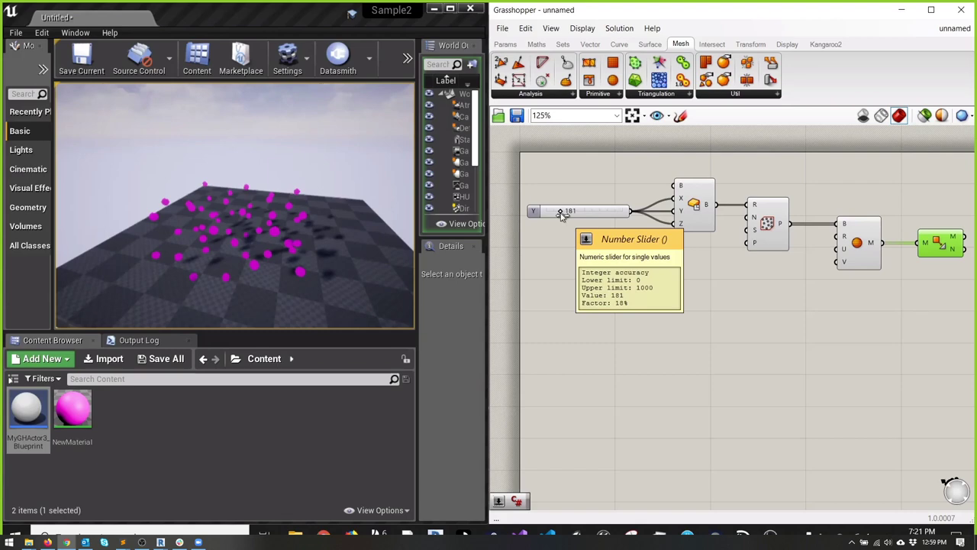
pyautogui.moveTo(561, 215); pyautogui.dragTo(563, 215)
pyautogui.click(349, 244)
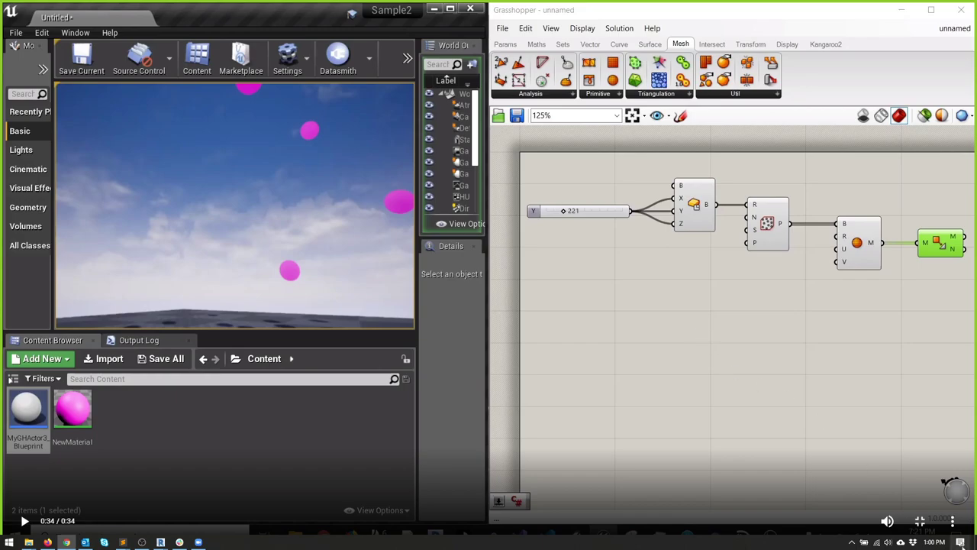
pyautogui.click(921, 523)
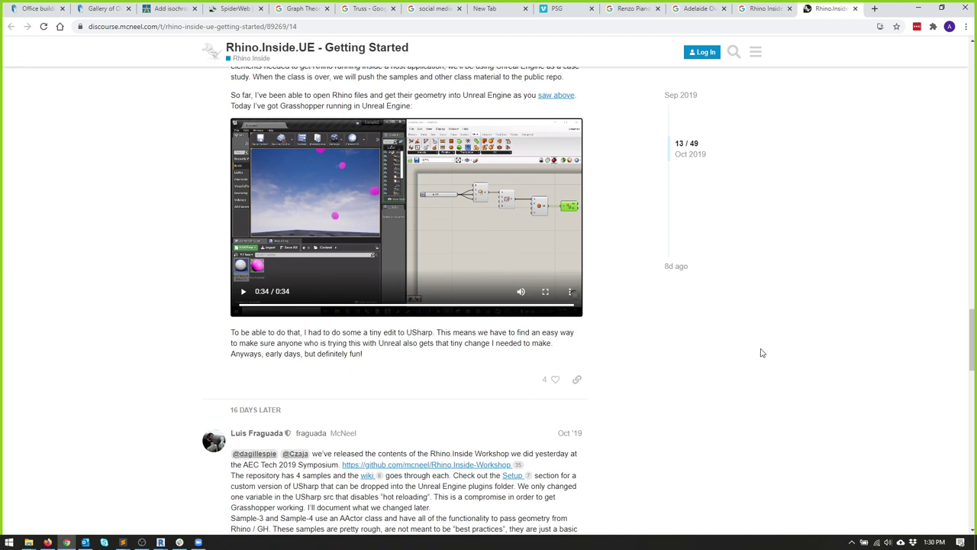
# Step: Search for Houdini Python Node in a new tab and open the SideFX documentation page of the hou.Node class
pyautogui.hotkey('ctrl', 't')
pyautogui.write('Houdi')
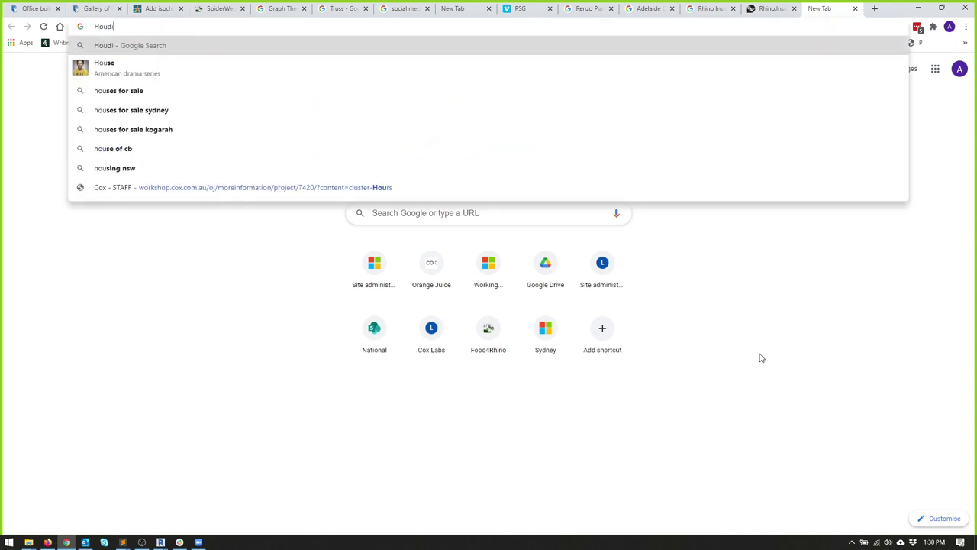
pyautogui.write('ni Python Node')
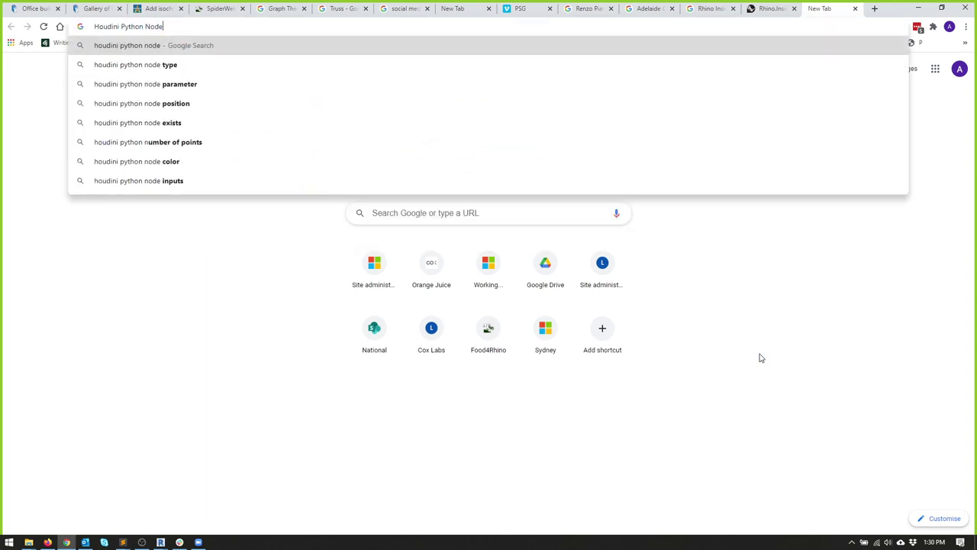
pyautogui.press('Return')
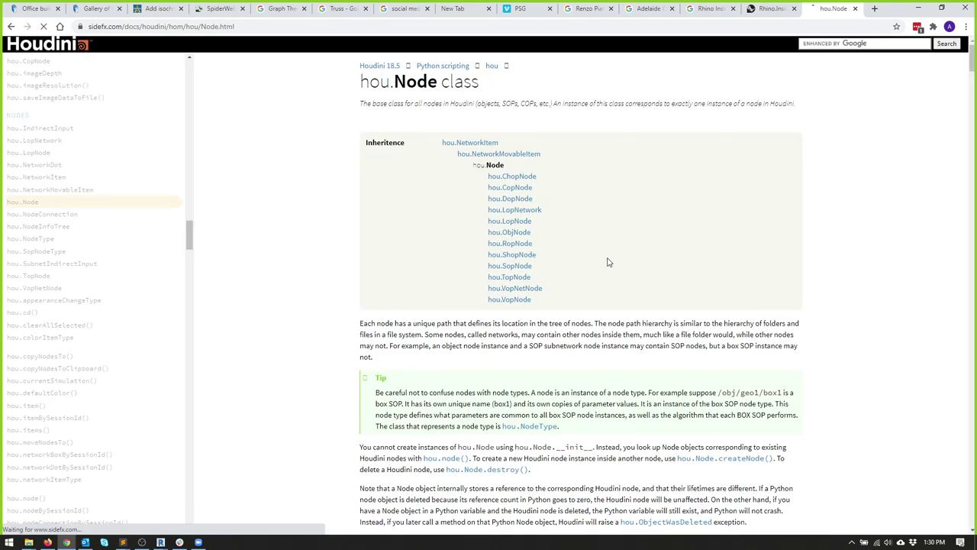
# Step: Find the word Node within the hou.Node page, and step through the occurrences of Python
pyautogui.hotkey('ctrl', 'f')
pyautogui.write('Node')
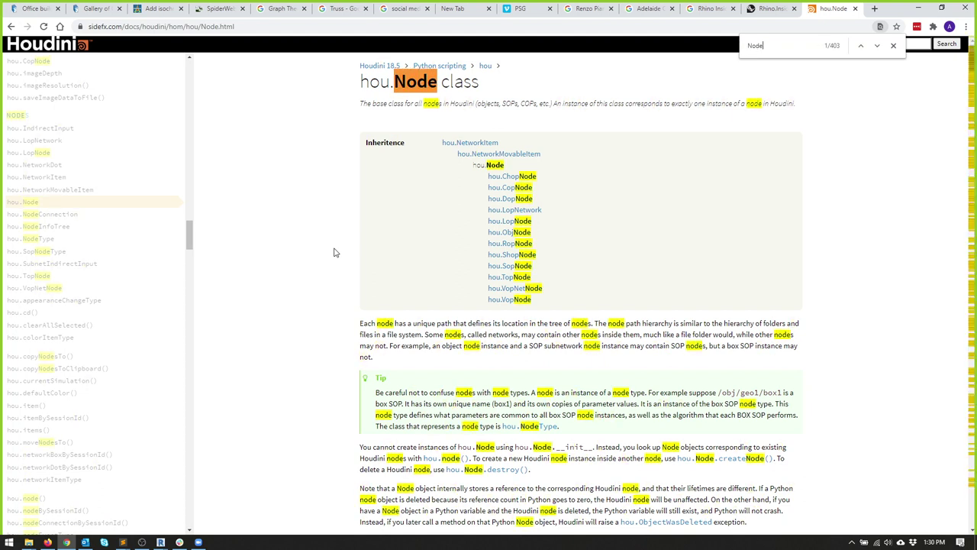
pyautogui.press('Return')
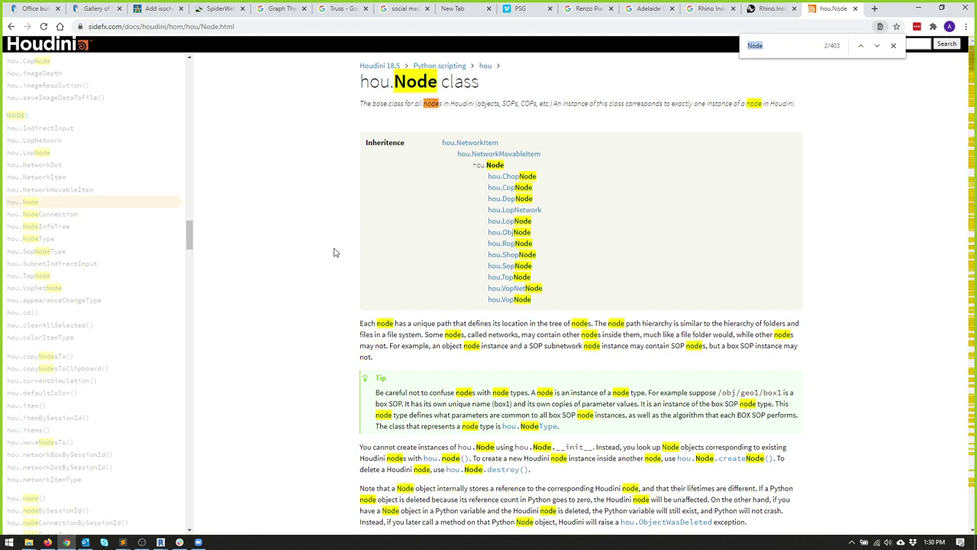
pyautogui.write('Python')
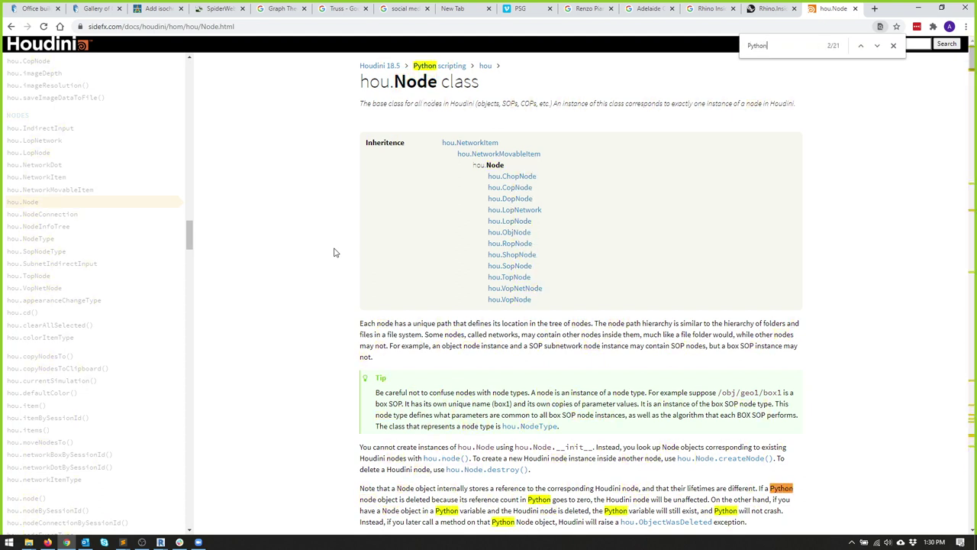
pyautogui.press('Return')
pyautogui.press('Return')
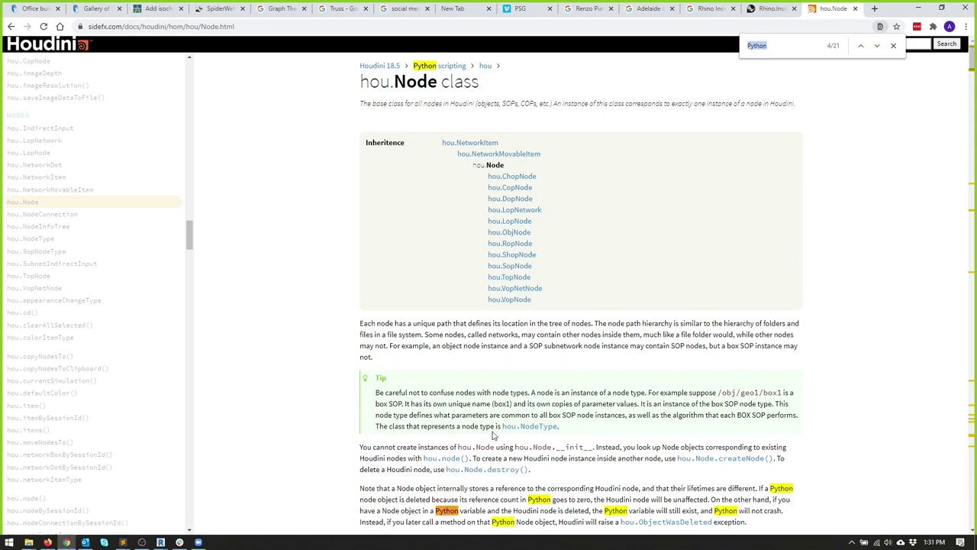
# Step: Read the hou.Node class description, from the inheritance list through the Python notes to the Hierarchy methods
pyautogui.scroll(-3, 492, 432)
pyautogui.scroll(2, 493, 431)
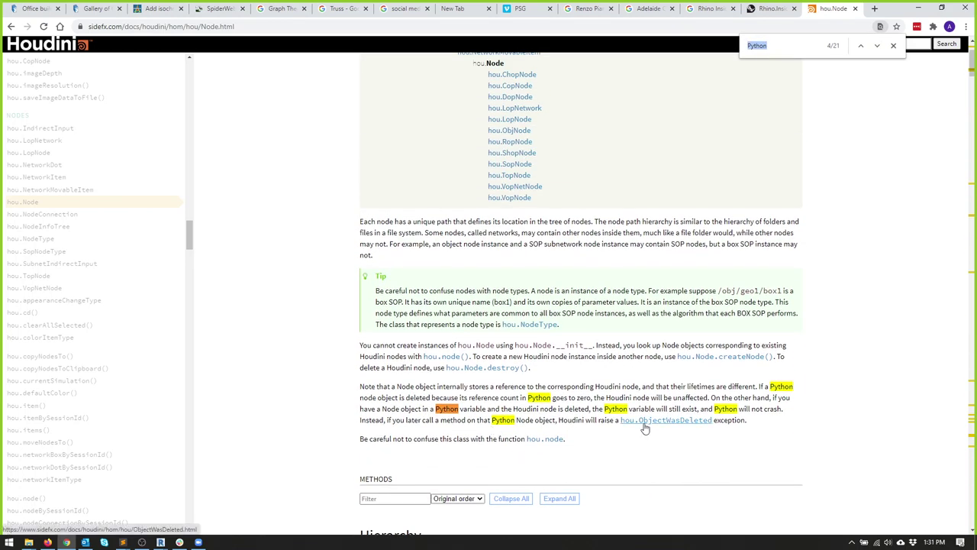
pyautogui.moveTo(643, 426)
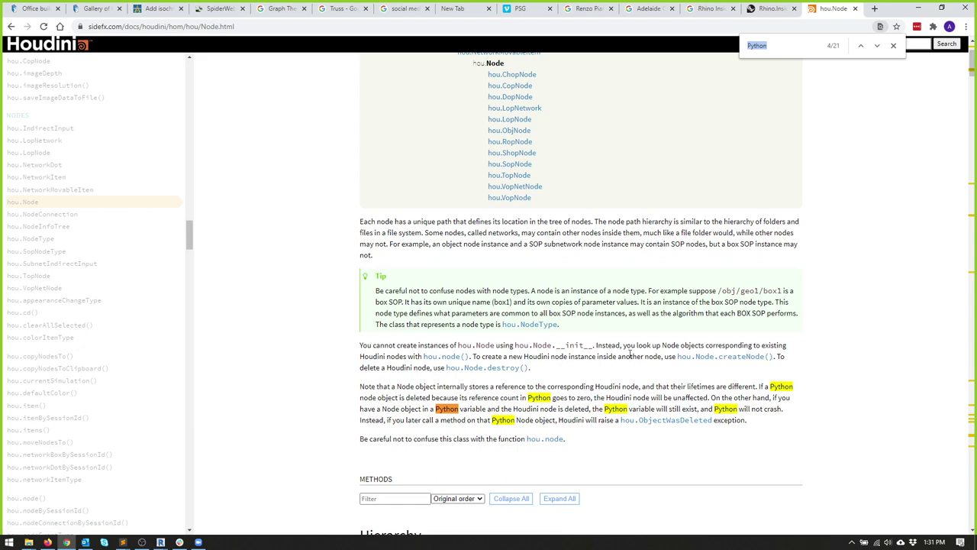
pyautogui.scroll(1, 684, 266)
pyautogui.scroll(1, 688, 271)
pyautogui.scroll(-2, 693, 284)
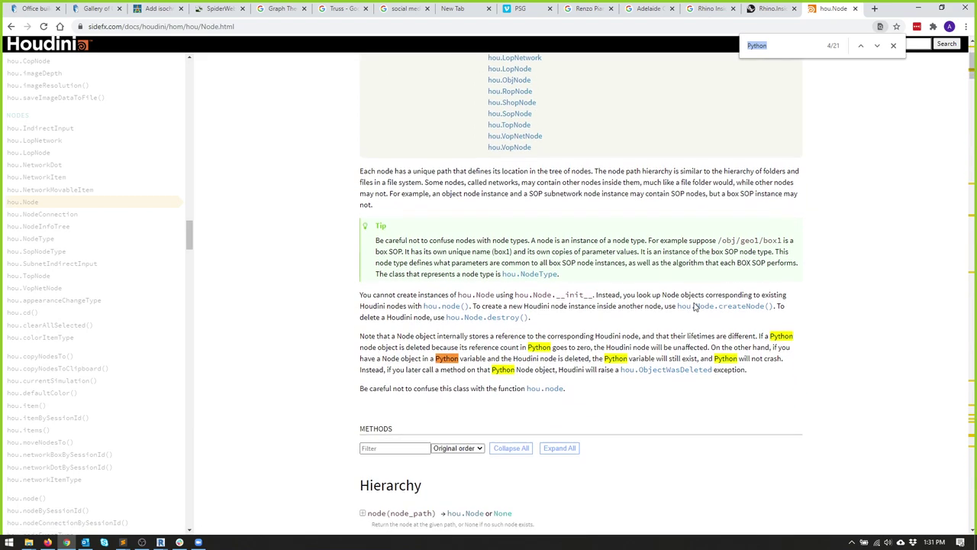
pyautogui.scroll(1, 693, 306)
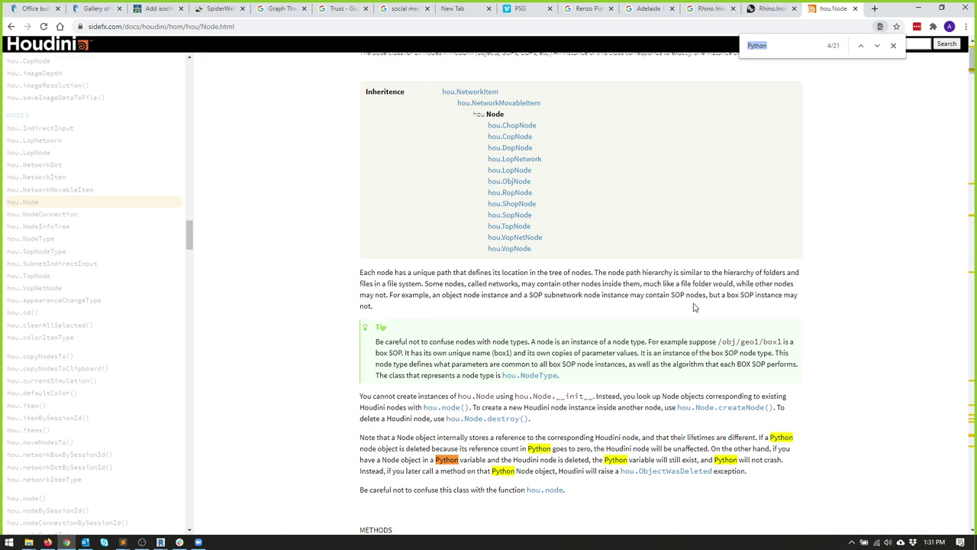
pyautogui.scroll(-5, 695, 307)
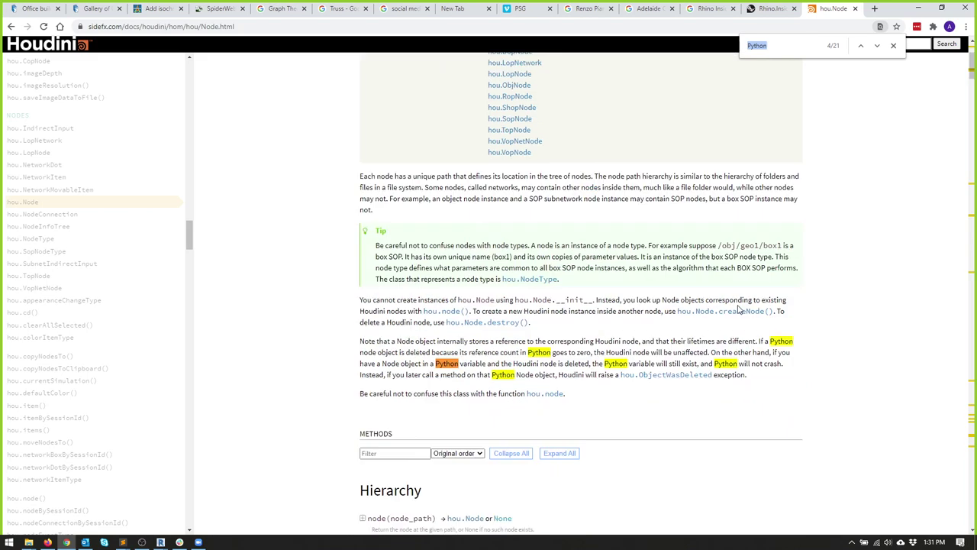
pyautogui.scroll(1, 679, 271)
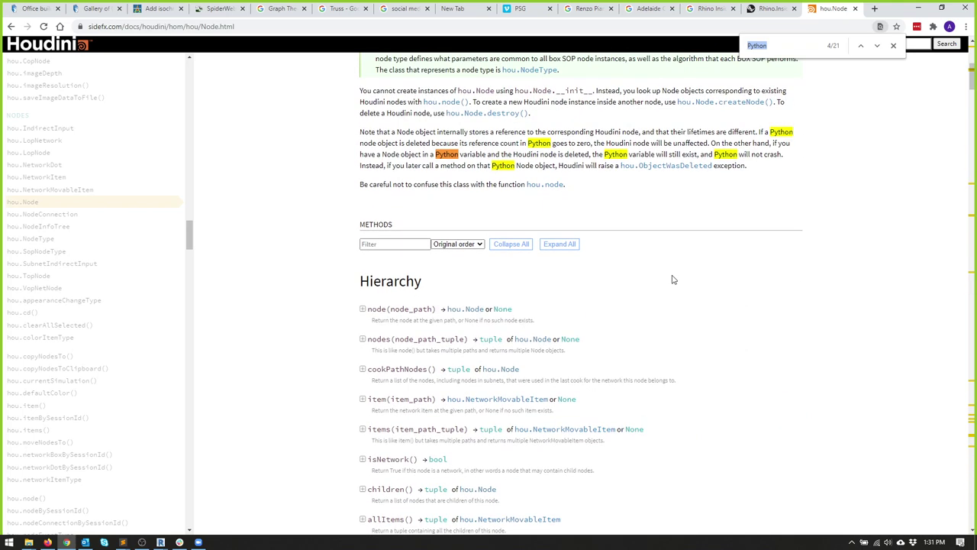
# Step: Search Google for "for loop python" in a new tab and open the W3Schools Python For Loops page
pyautogui.hotkey('ctrl', 't')
pyautogui.write('Fro')
pyautogui.press('BackSpace')
pyautogui.press('BackSpace')
pyautogui.press('BackSpace')
pyautogui.write('for ')
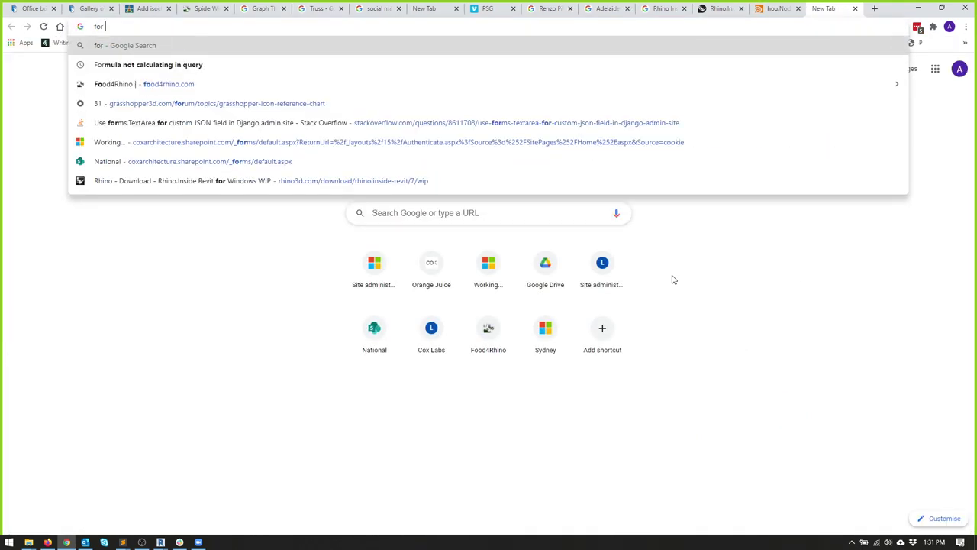
pyautogui.write('loop python')
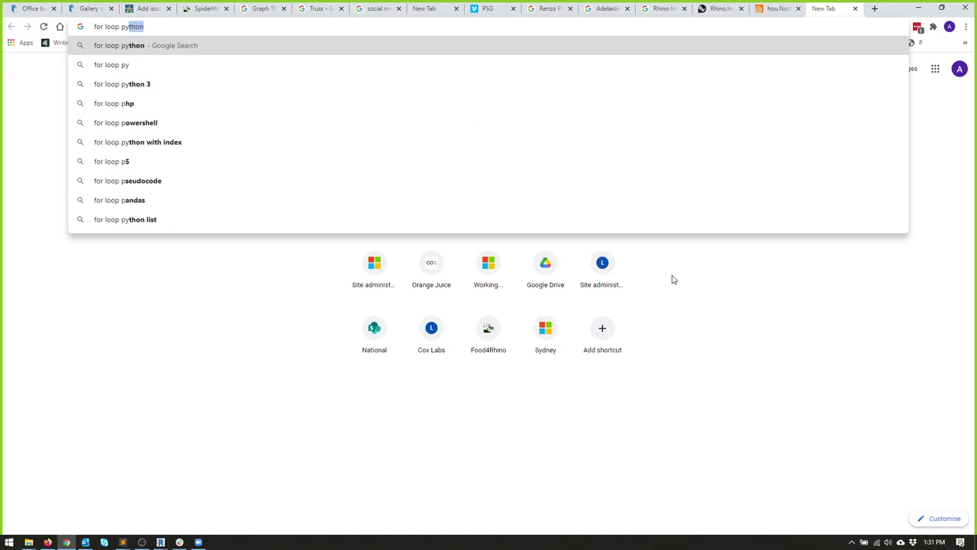
pyautogui.press('Return')
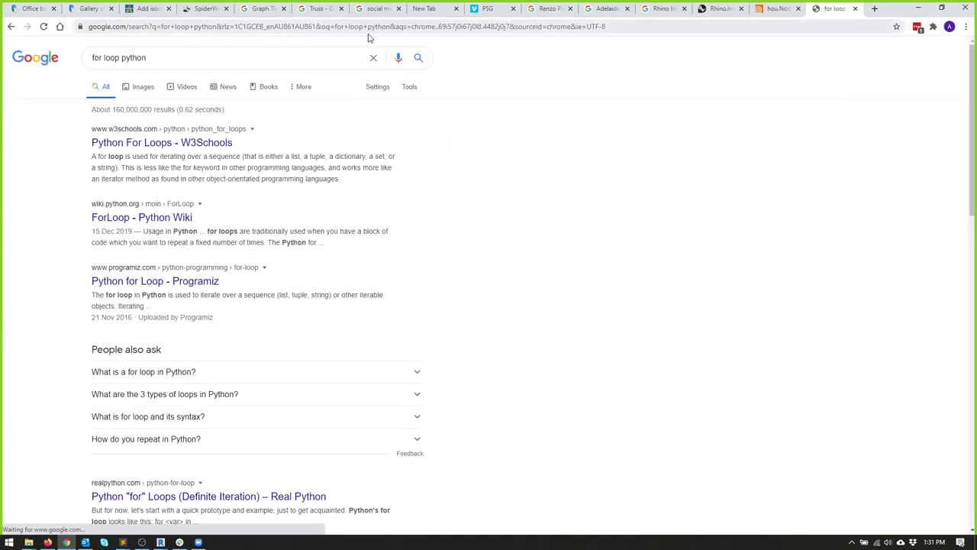
pyautogui.click(161, 149)
# Step: Search Google for "for loop in c" in another new tab, refine it to "for loop in c++", and open the W3Schools C++ For Loop page
pyautogui.hotkey('ctrl', 't')
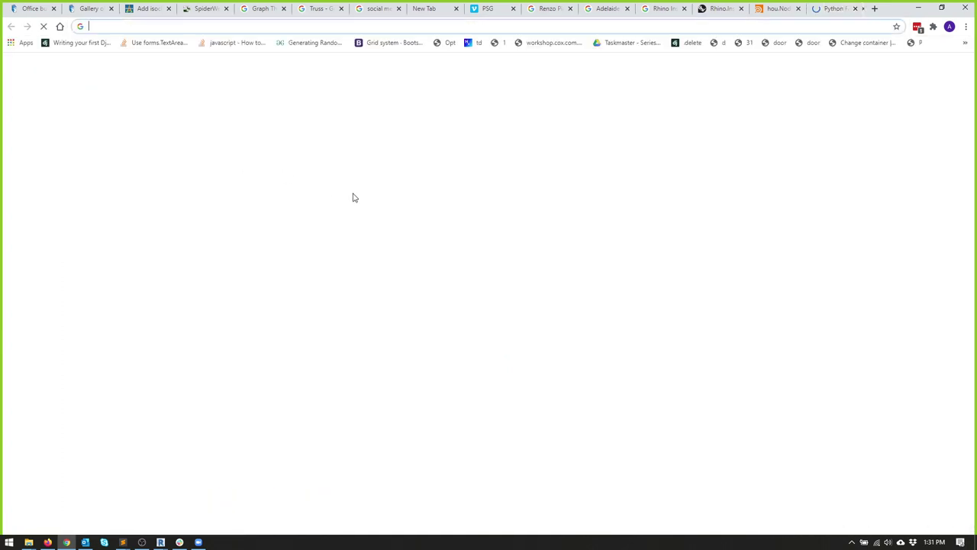
pyautogui.write('for ')
pyautogui.write('loop i')
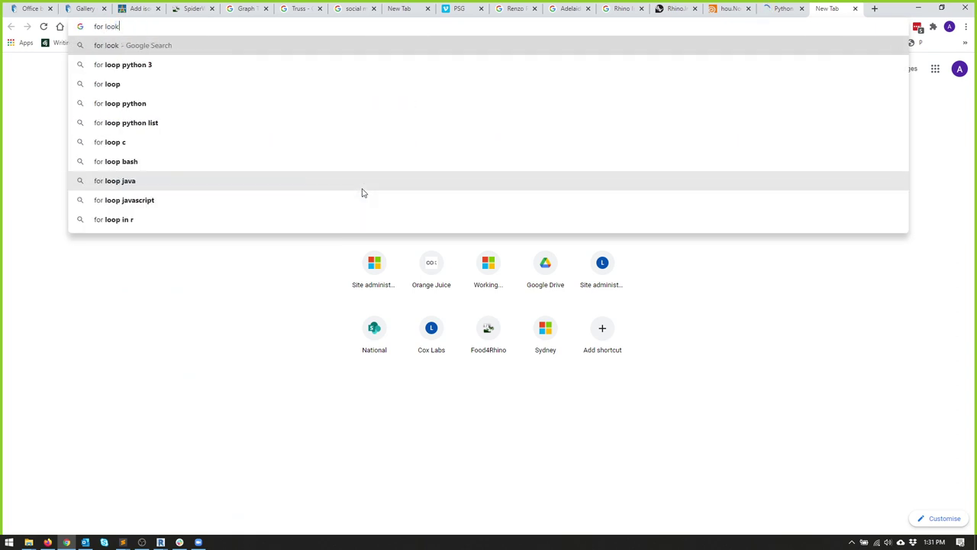
pyautogui.write('n c')
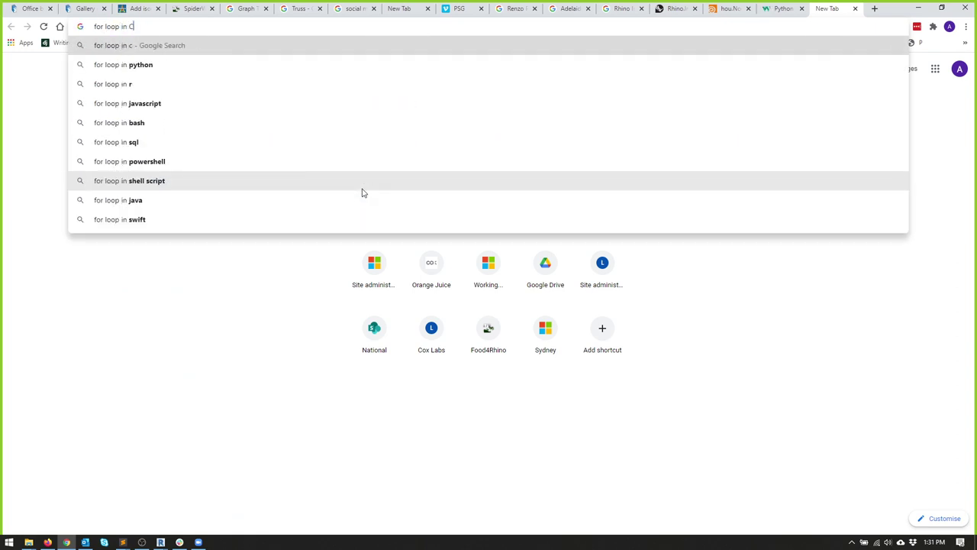
pyautogui.press('Return')
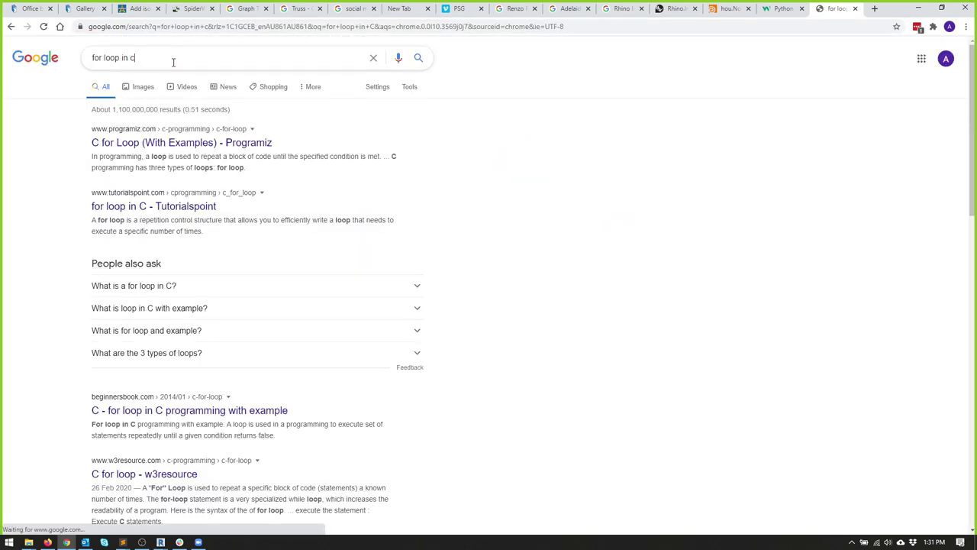
pyautogui.click(145, 59)
pyautogui.write('++')
pyautogui.press('Return')
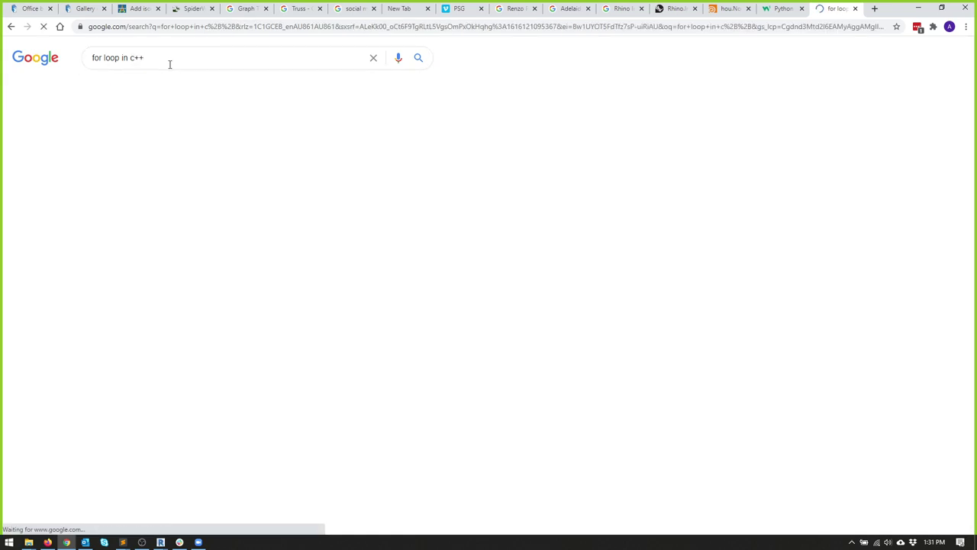
pyautogui.click(174, 145)
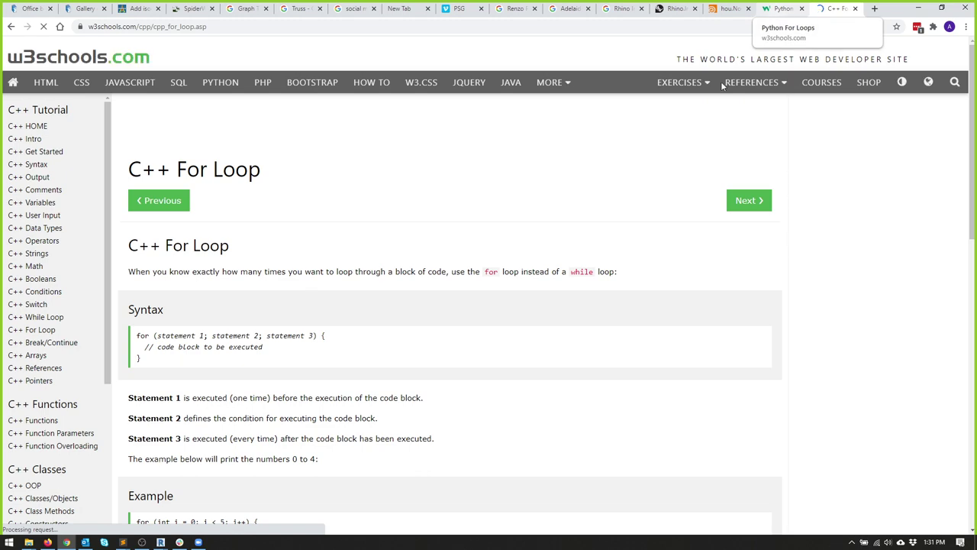
# Step: Examine the C++ for loop examples, highlighting the condition i < 5 in the first code sample
pyautogui.scroll(-3, 493, 220)
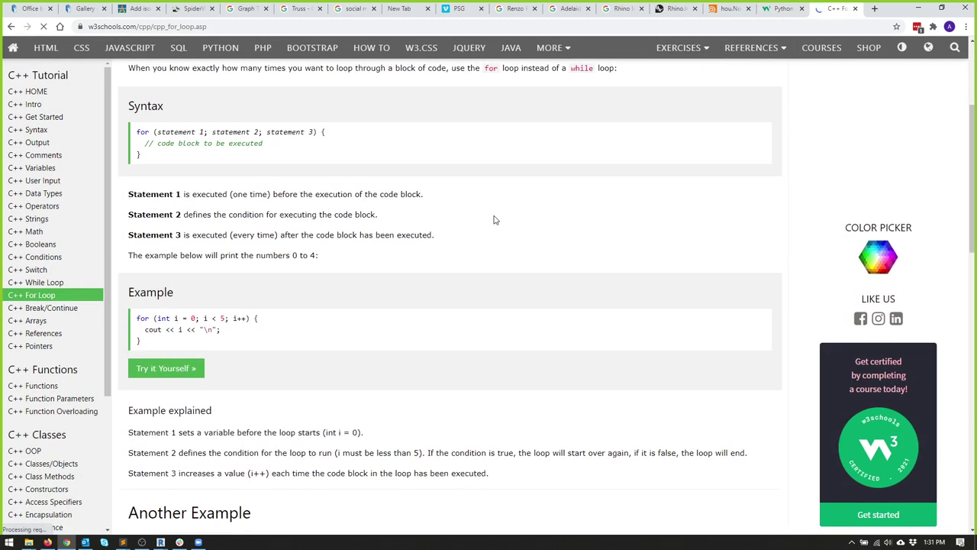
pyautogui.scroll(-1, 495, 219)
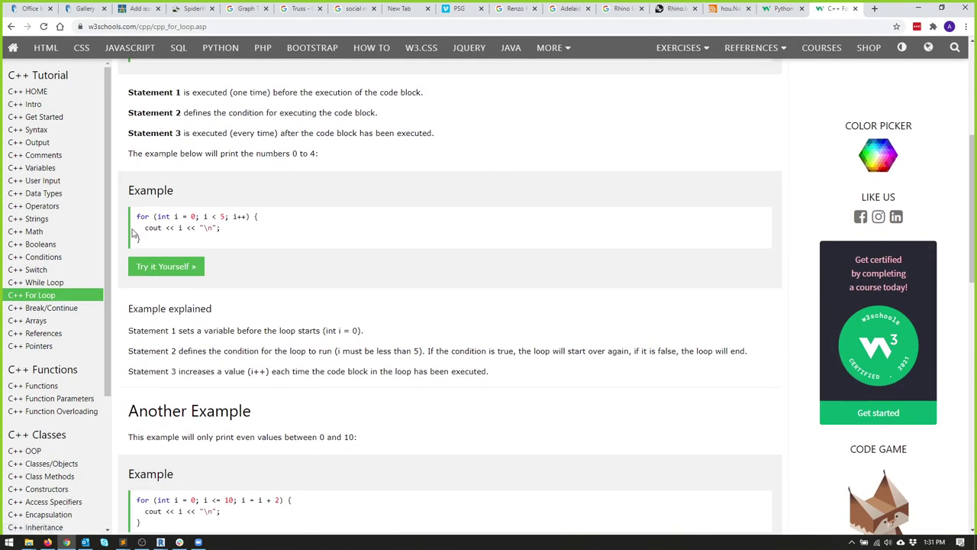
pyautogui.moveTo(143, 243); pyautogui.dragTo(139, 217)
pyautogui.click(193, 217)
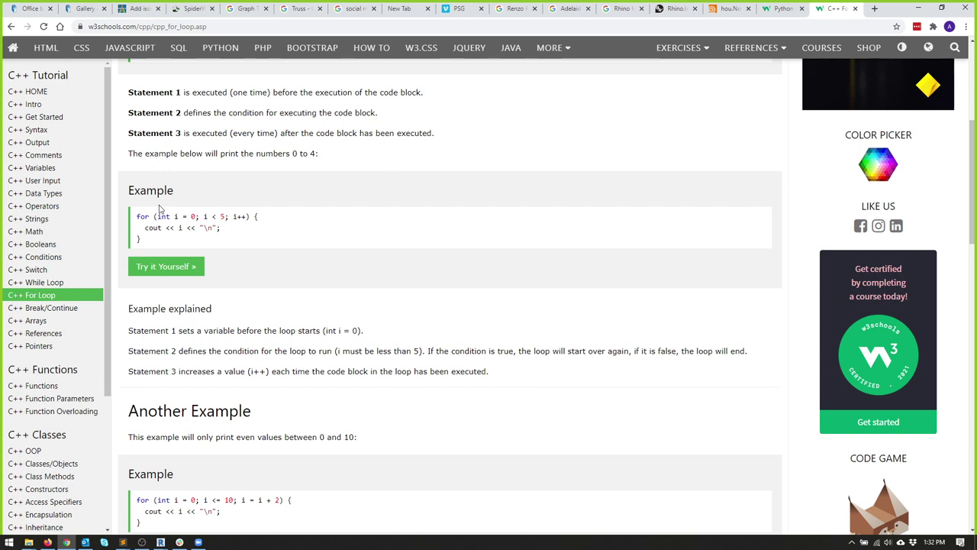
pyautogui.moveTo(203, 216); pyautogui.dragTo(227, 217)
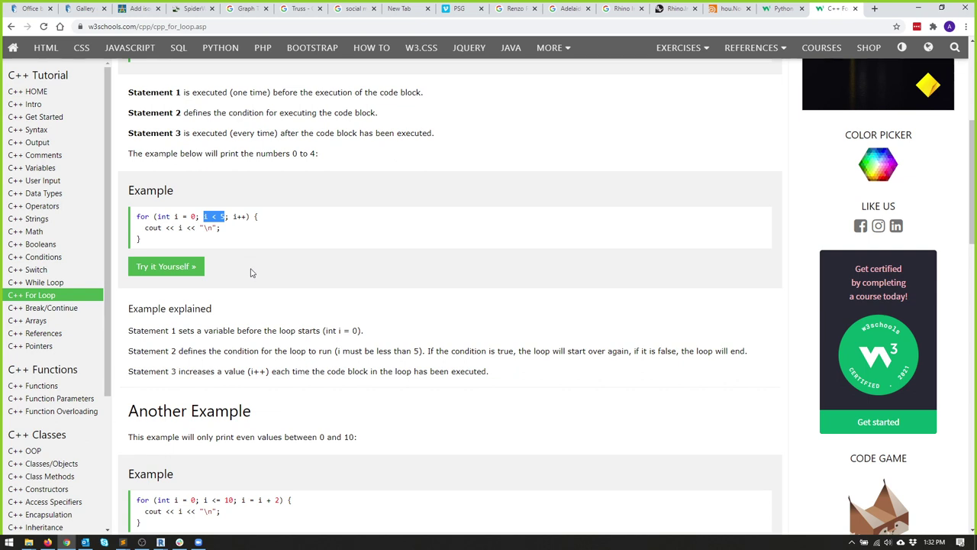
pyautogui.scroll(-1, 252, 272)
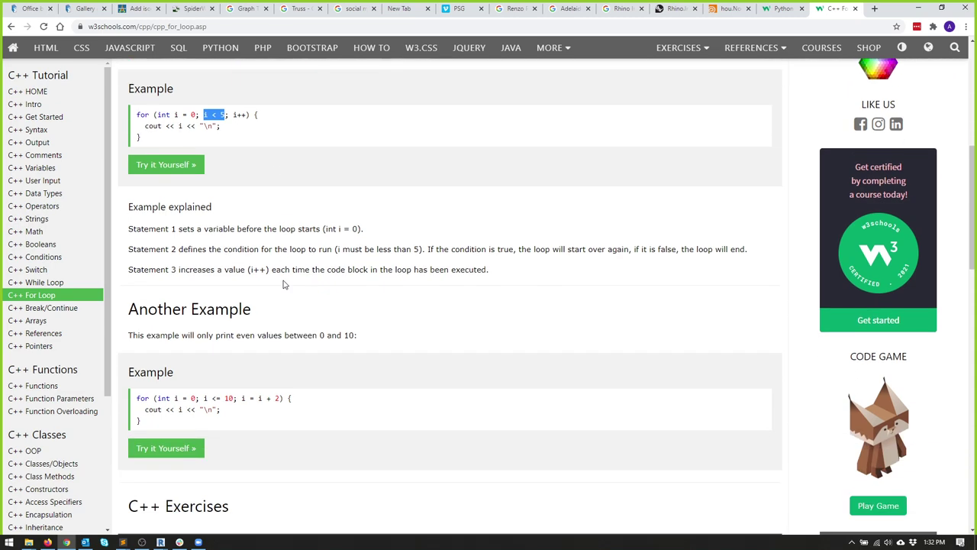
pyautogui.moveTo(215, 412); pyautogui.dragTo(223, 414)
# Step: Switch to the open Python For Loops page and examine the fruit list example for comparison
pyautogui.click(783, 9)
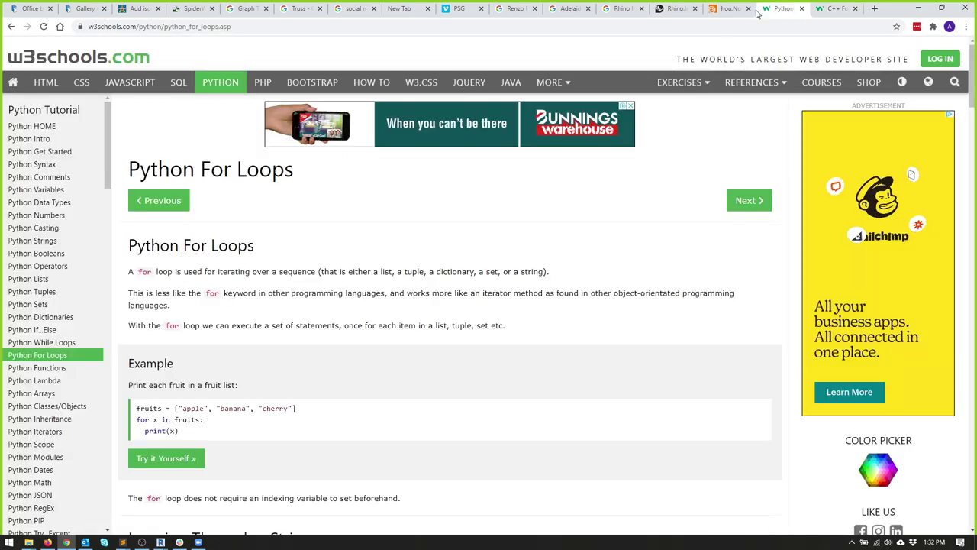
pyautogui.scroll(-1, 158, 265)
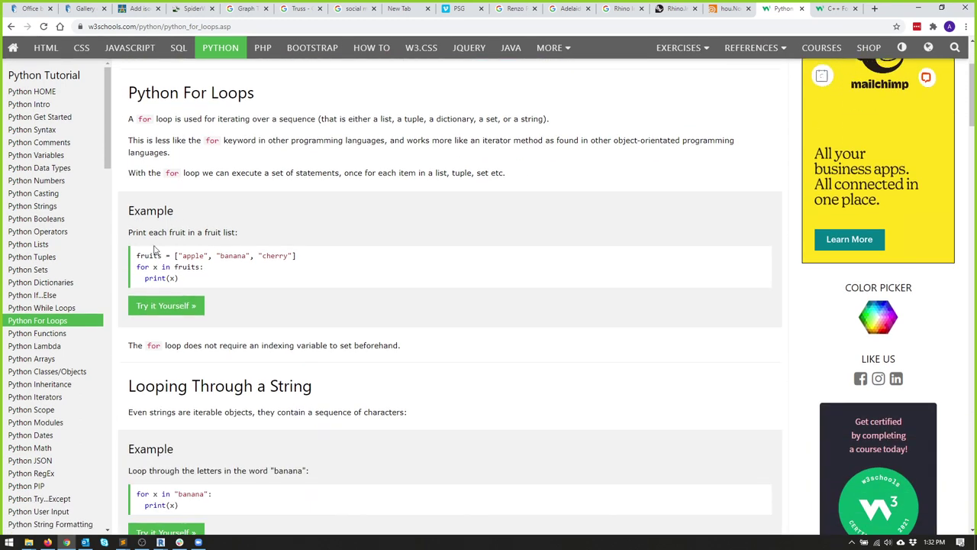